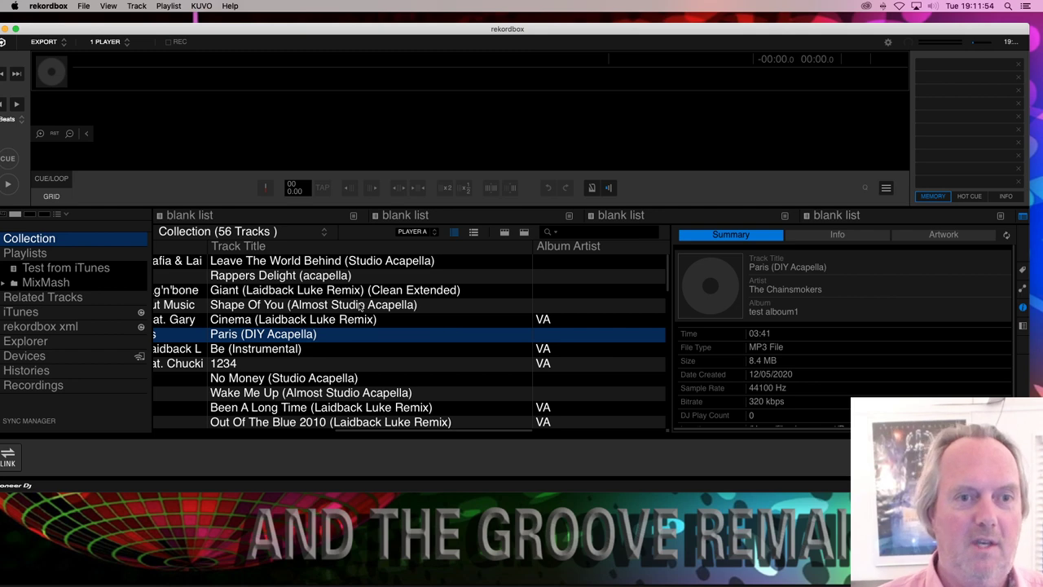
- Check the details of the Shape Of You track in rekordbox, and switch over to Engine Prime
scroll(326, 307, "right", 3)
left_click(531, 305)
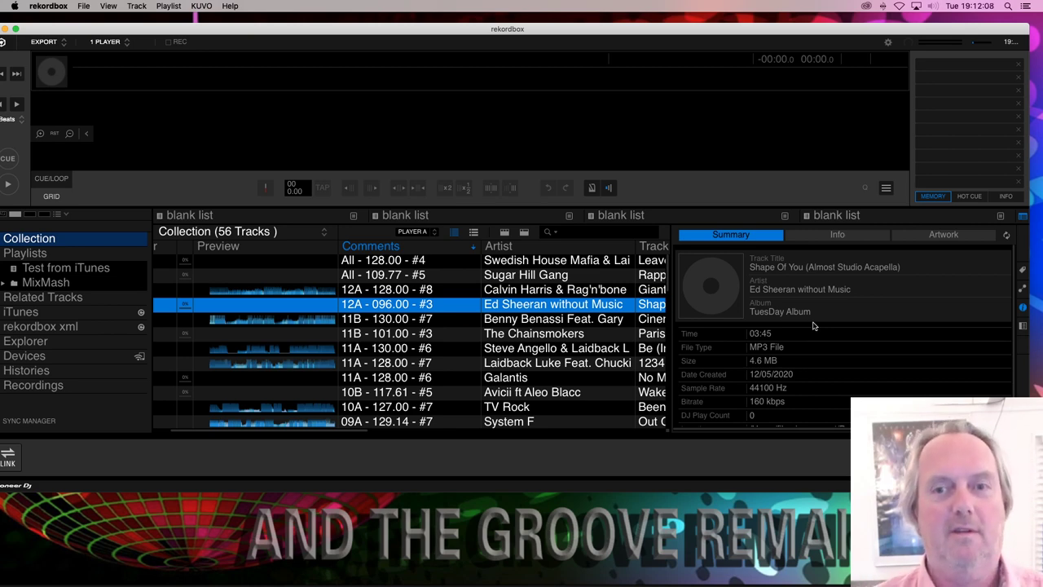
key("super+q")
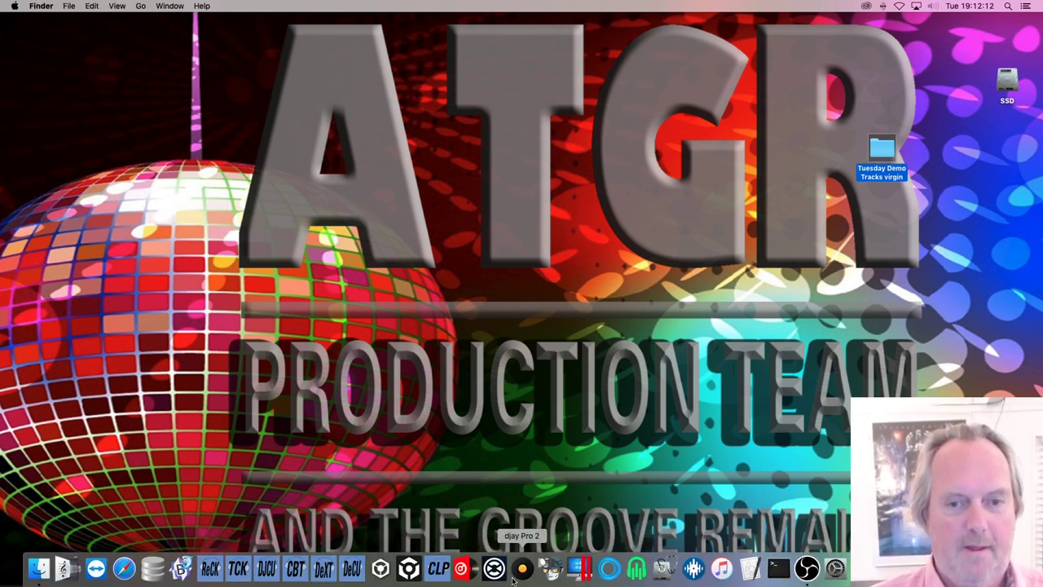
left_click(636, 570)
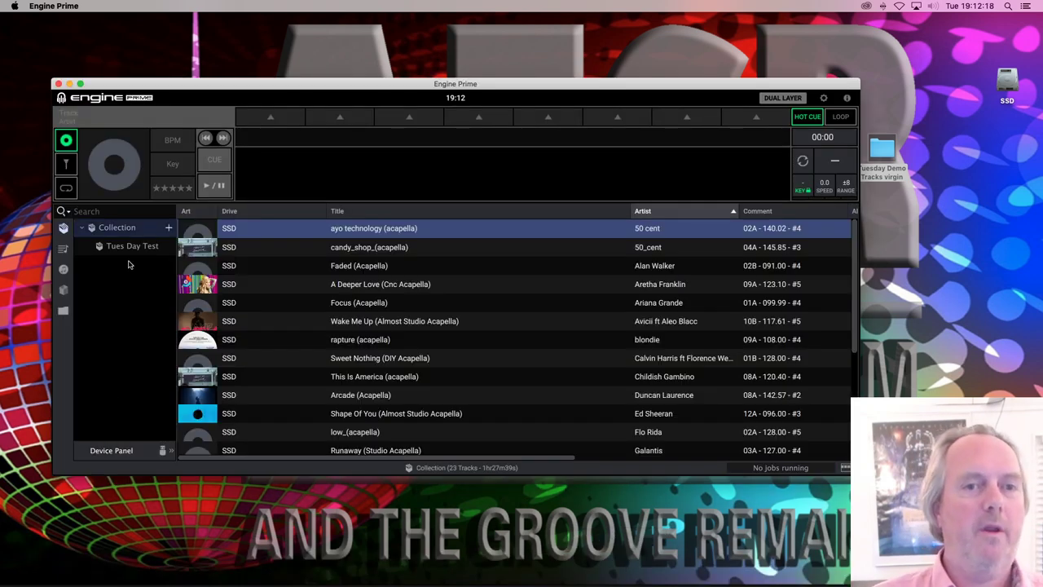
- Sort the iTunes Music playlist by artist and select the Shape Of You track to check its artist tag
left_click(65, 271)
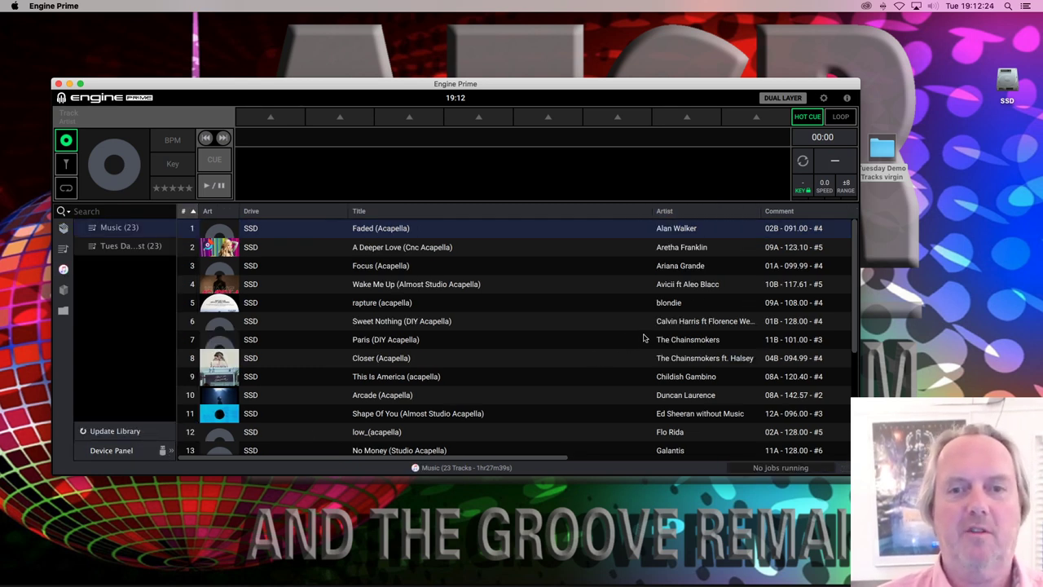
left_click(692, 222)
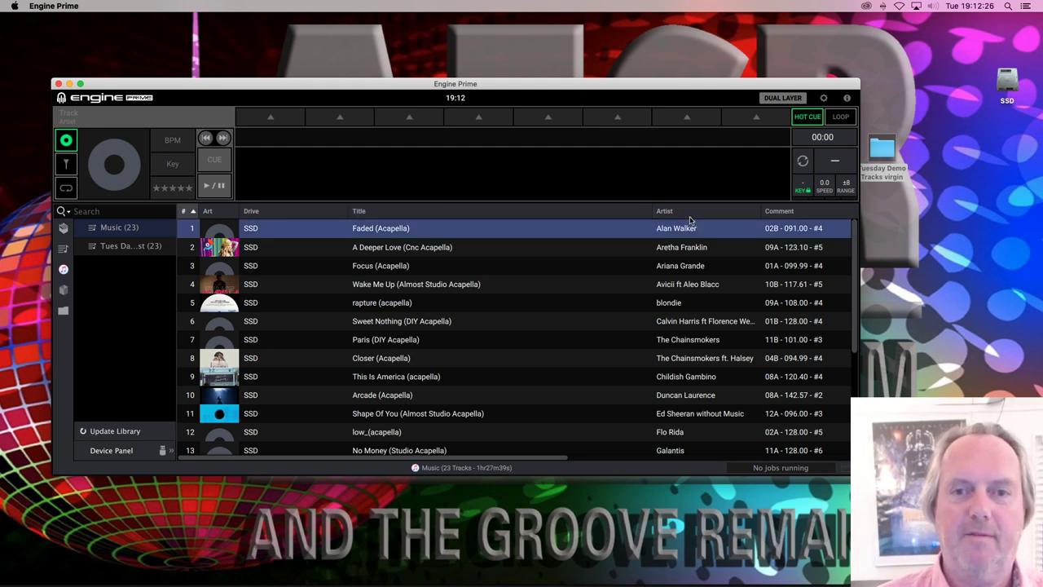
left_click(691, 217)
scroll(678, 360, "down", 2)
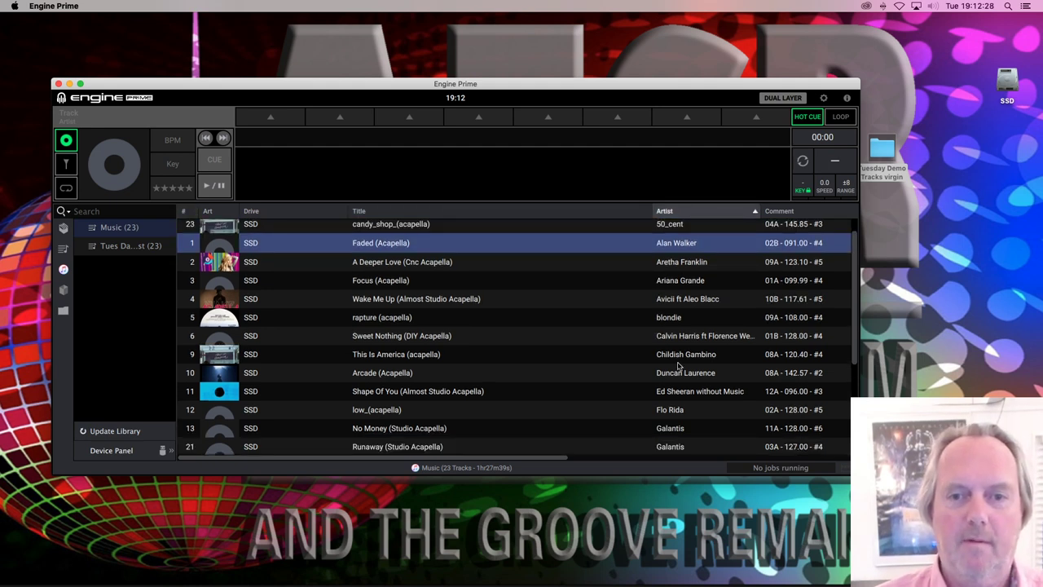
left_click(686, 394)
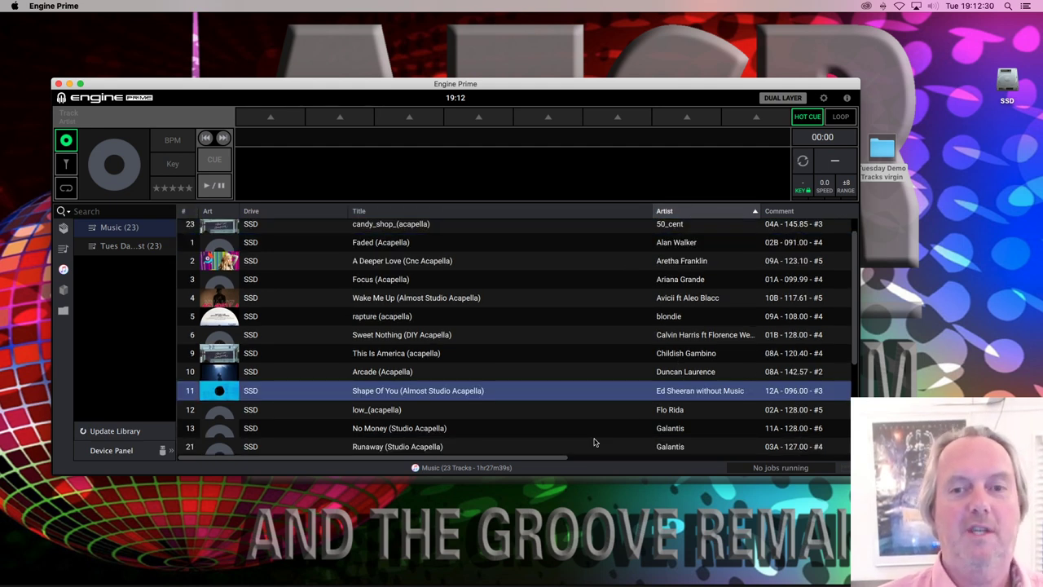
- Compare the iTunes Tues Day Test playlist with the collection's Tues Day Test crate, checking the artist of Shape Of You
left_click(138, 250)
left_click(148, 258)
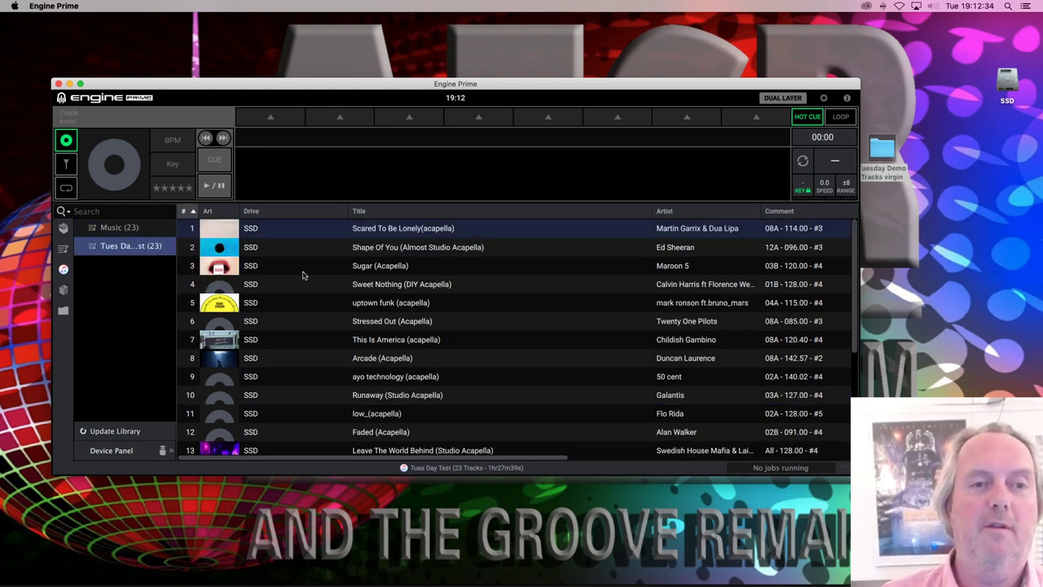
left_click(63, 228)
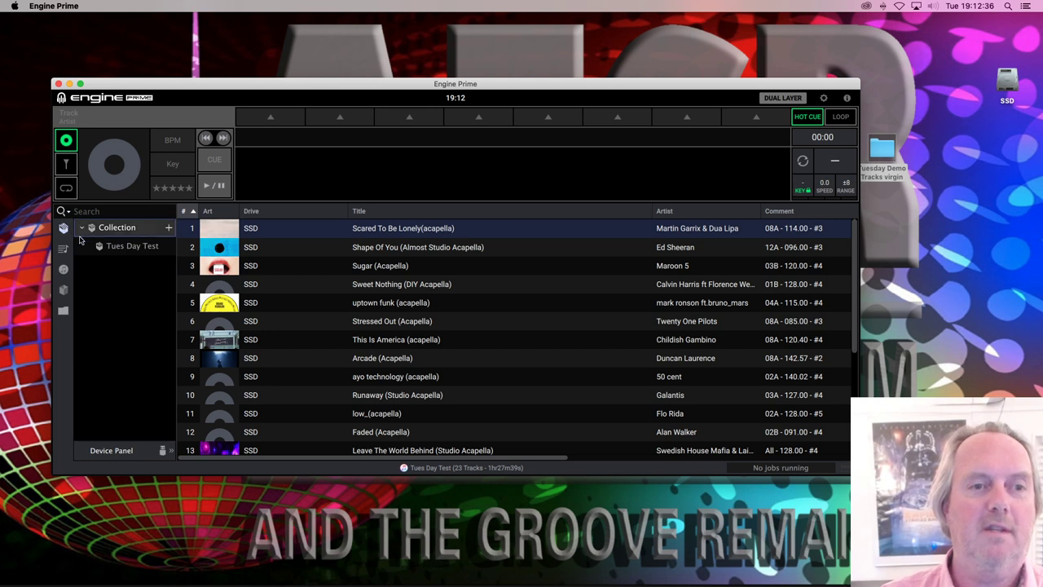
left_click(122, 249)
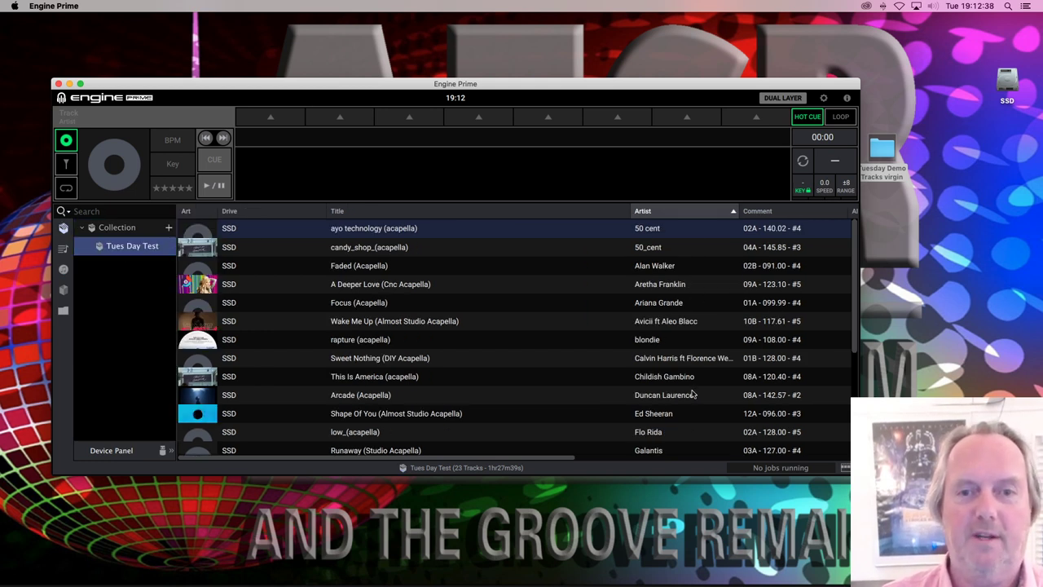
left_click(662, 416)
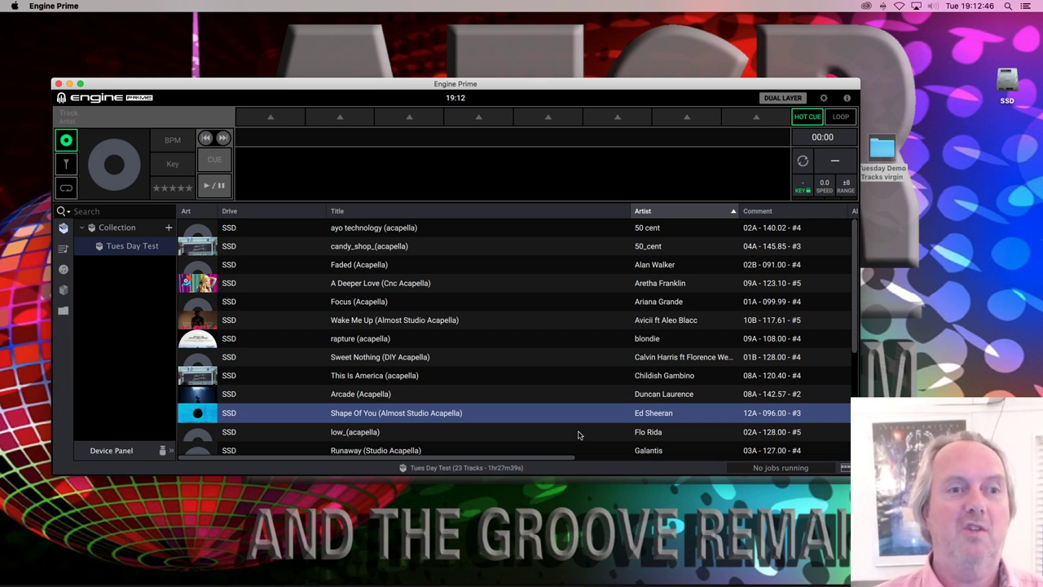
- Sort the iTunes Tues Day Test playlist by artist and find the Shape Of You track to check its artist tag
left_click(63, 269)
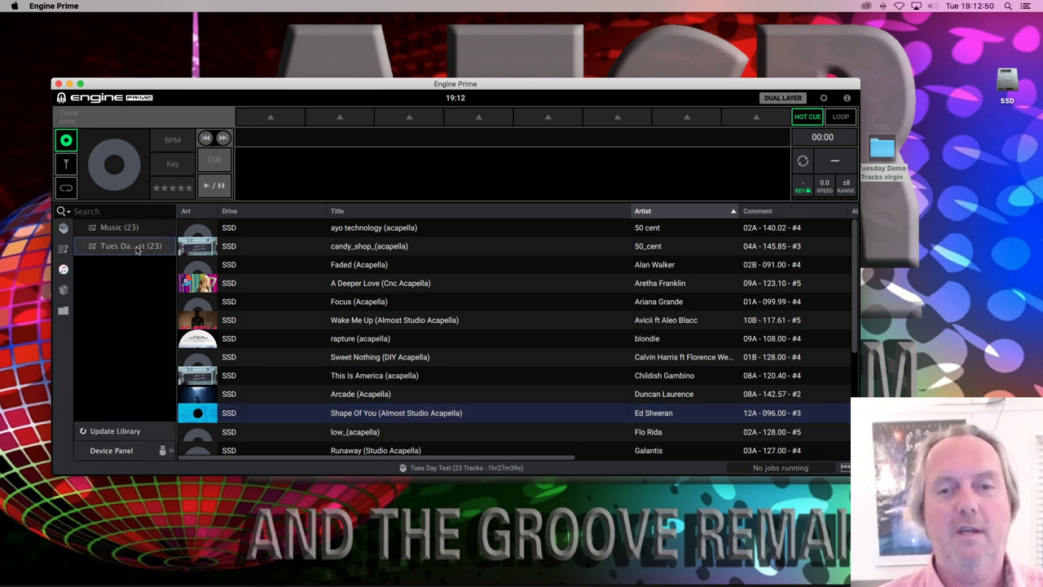
left_click(65, 229)
left_click(105, 251)
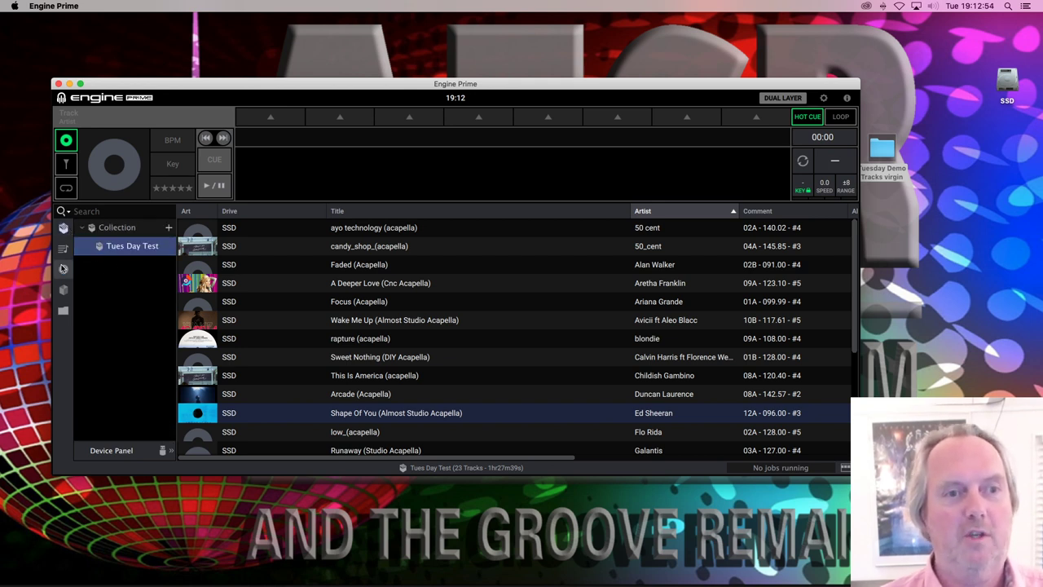
left_click(64, 270)
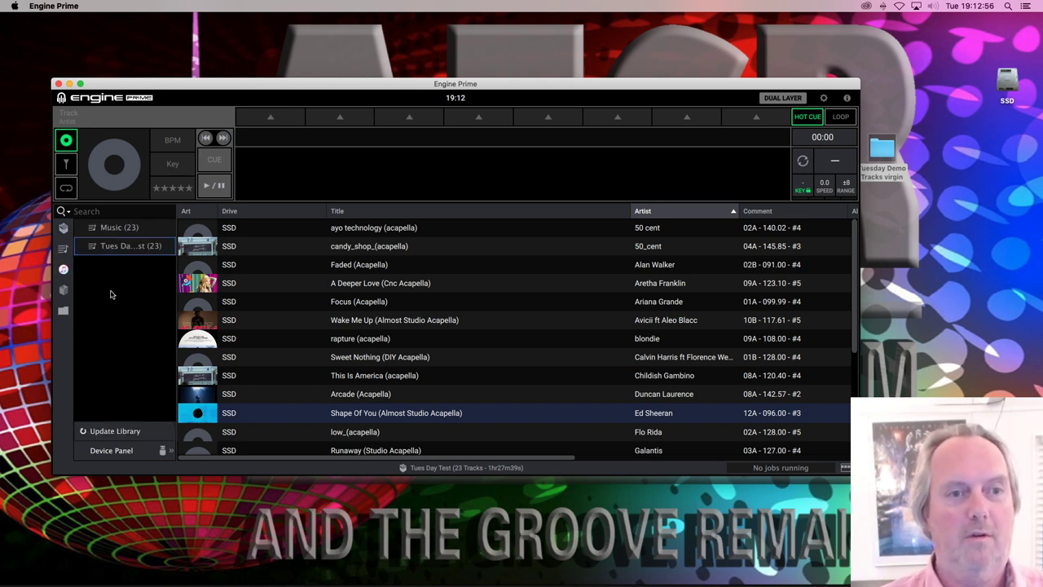
left_click(151, 245)
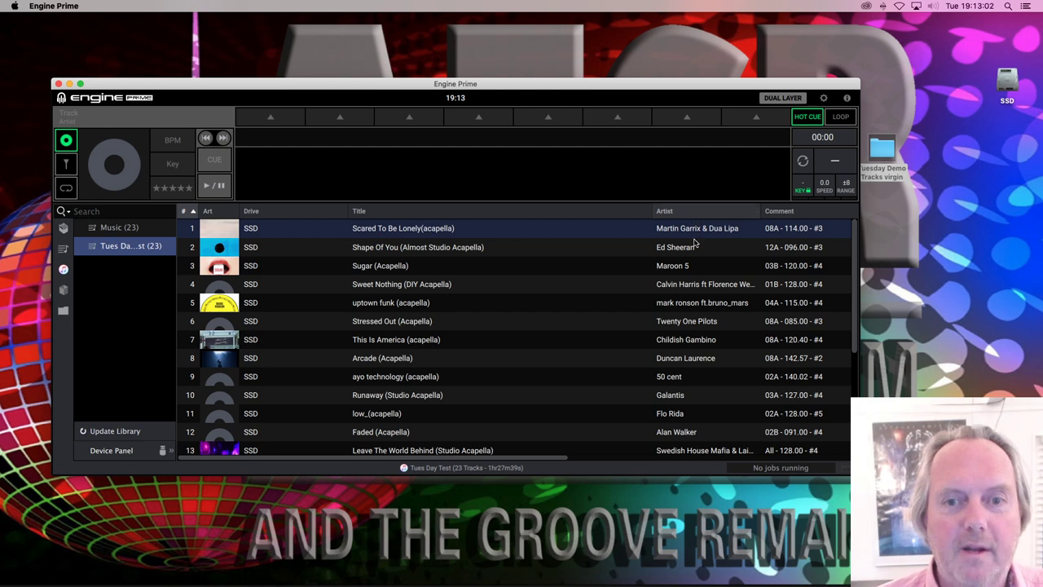
left_click(696, 213)
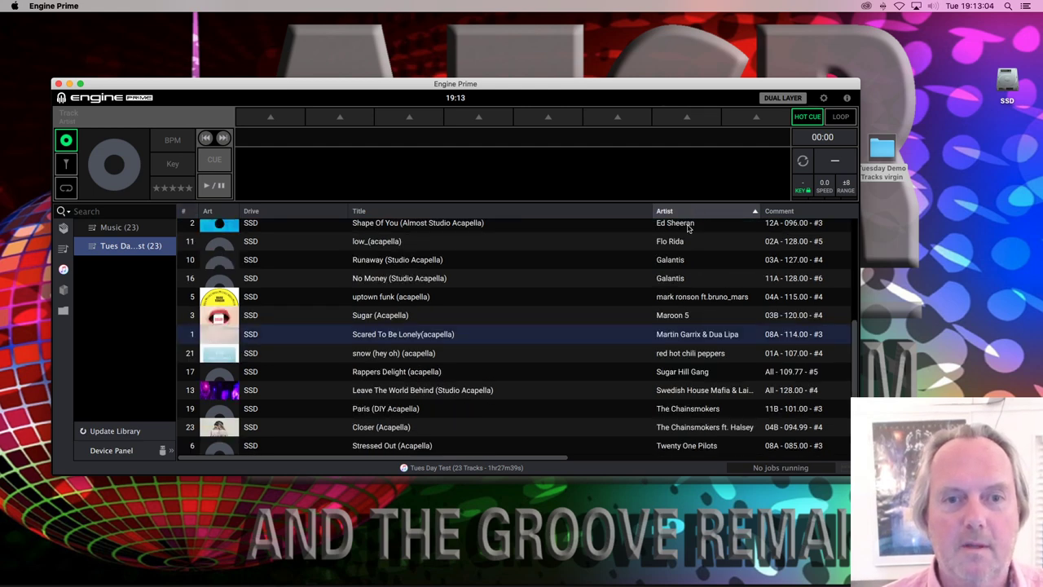
left_click(689, 229)
scroll(635, 238, "up", 3)
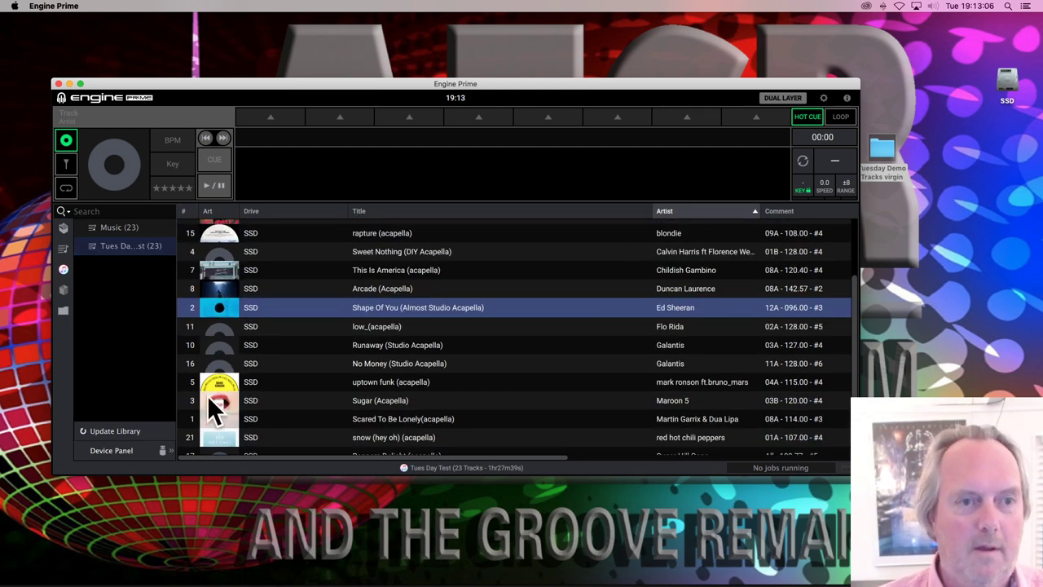
- Update the iTunes library and select the Shape Of You track in the Music playlist to check its tags
left_click(122, 433)
scroll(429, 370, "down", 5)
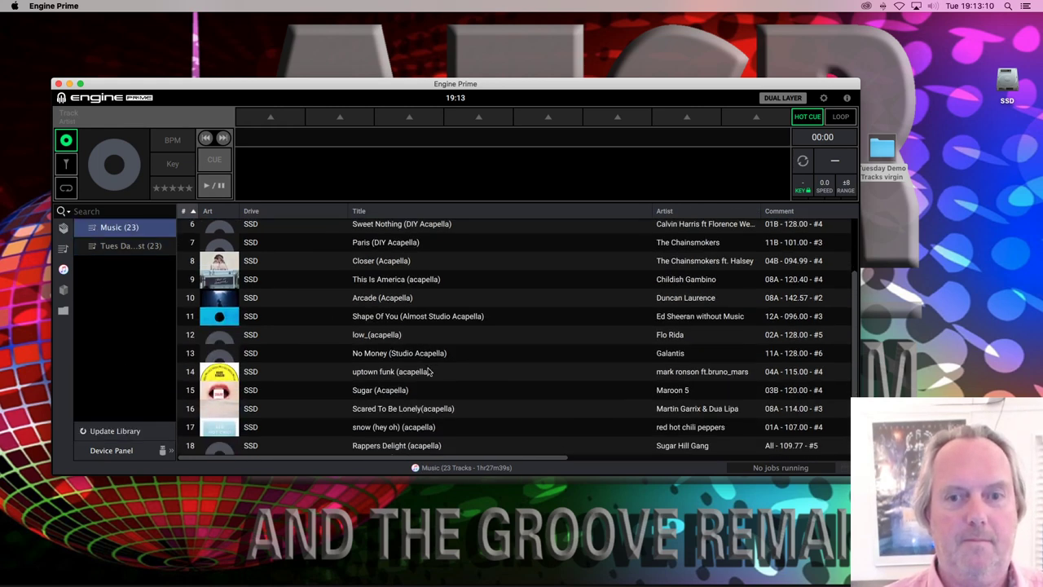
scroll(429, 371, "up", 1)
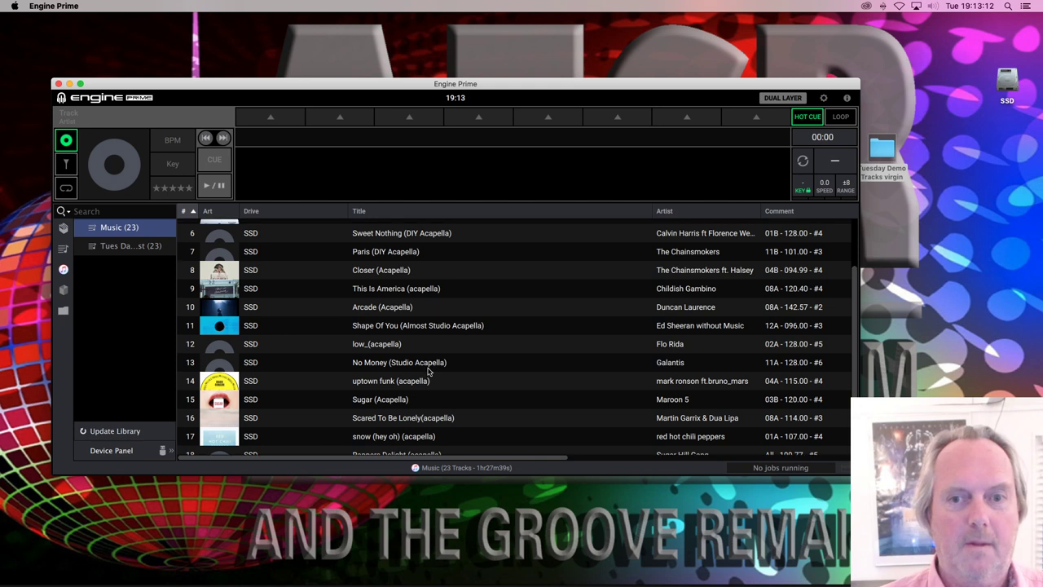
left_click(657, 328)
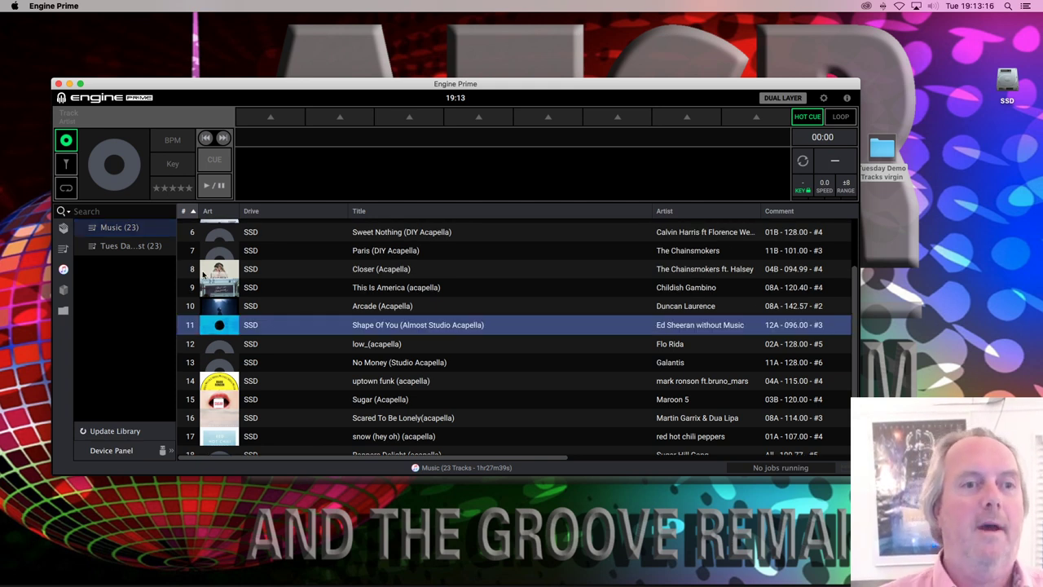
- Remove the Tues Day Test crate from the collection on all connected devices
left_click(62, 227)
right_click(128, 247)
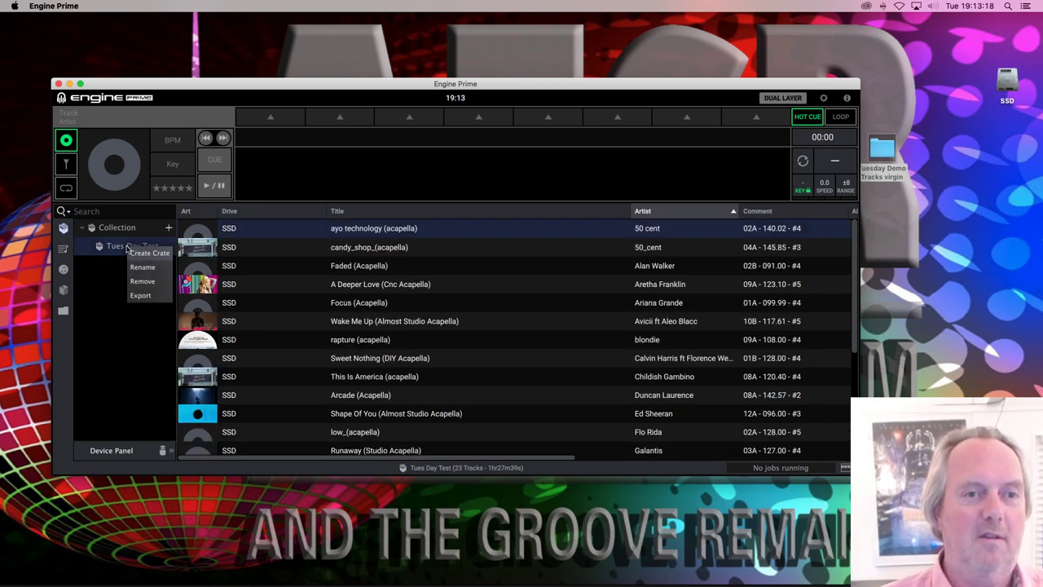
left_click(143, 281)
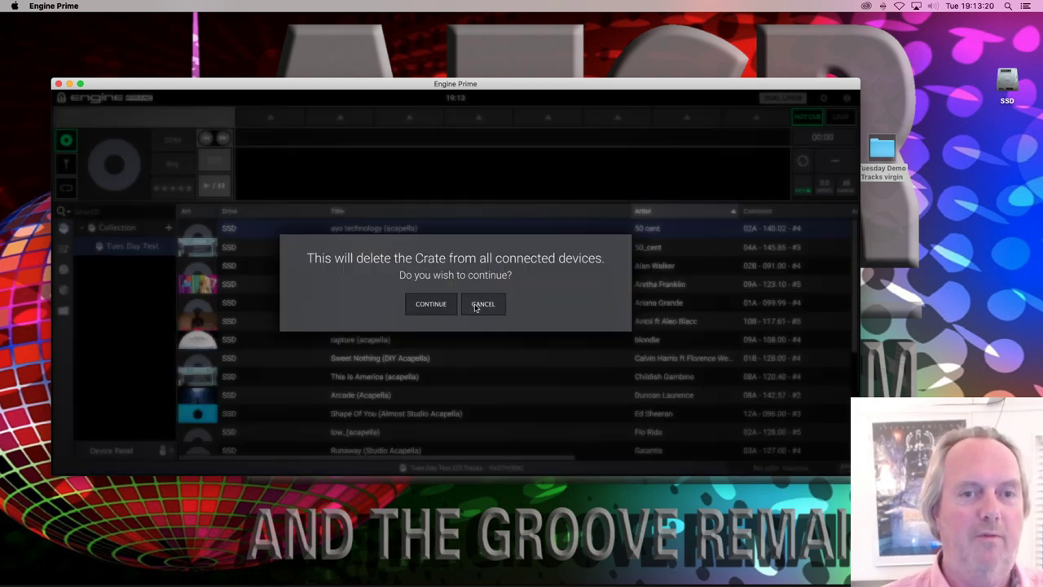
left_click(432, 304)
- Import the iTunes Tues Day Test playlist into the collection as a crate
left_click(63, 269)
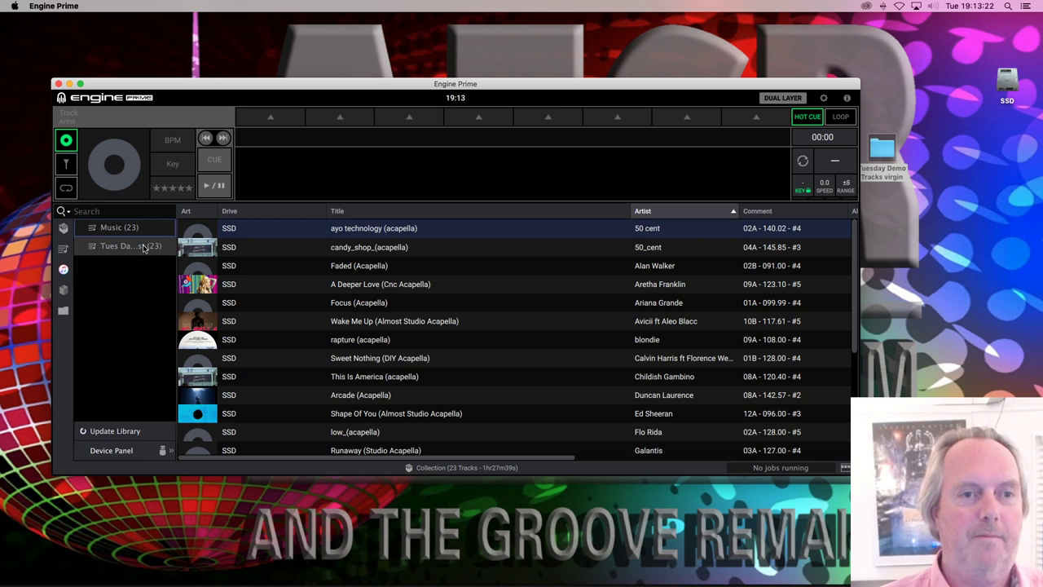
right_click(148, 248)
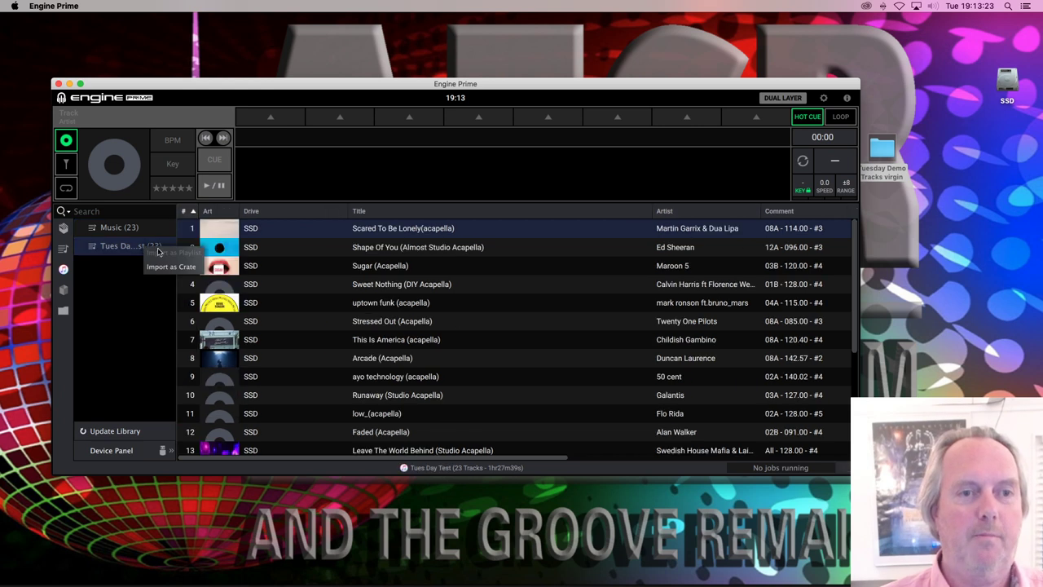
left_click(167, 266)
- Examine the artist and album tags of Shape Of You in the re-imported Tues Day Test crate
left_click(64, 228)
left_click(90, 245)
scroll(690, 401, "down", 1)
scroll(691, 401, "down", 3)
scroll(691, 400, "up", 4)
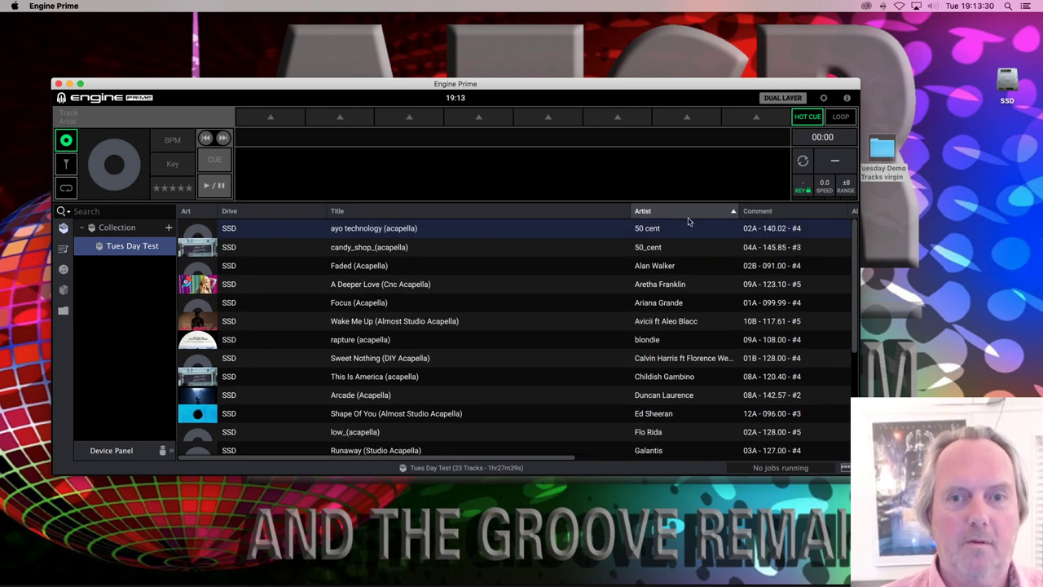
left_click(663, 413)
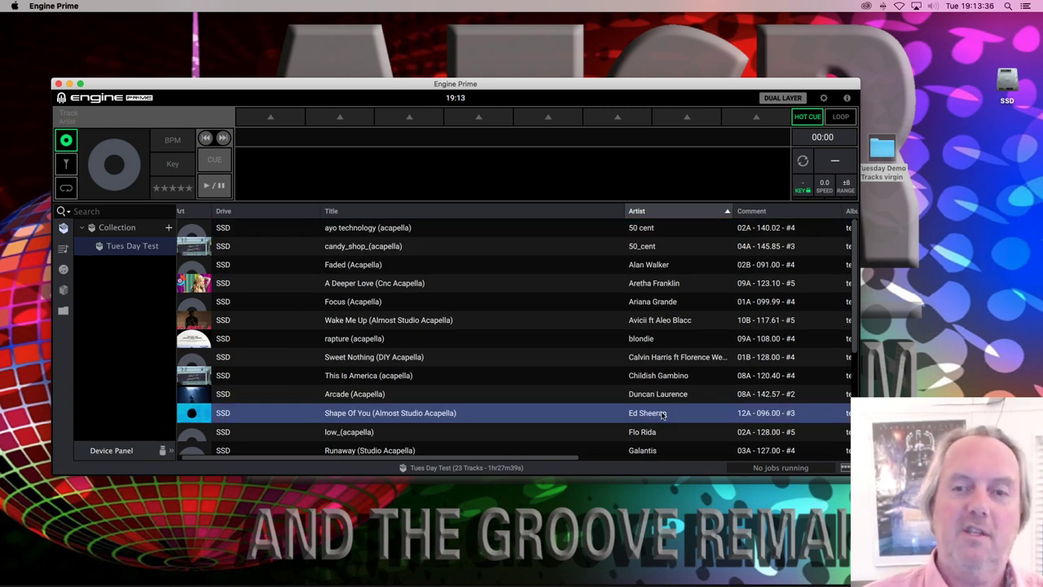
scroll(663, 413, "right", 5)
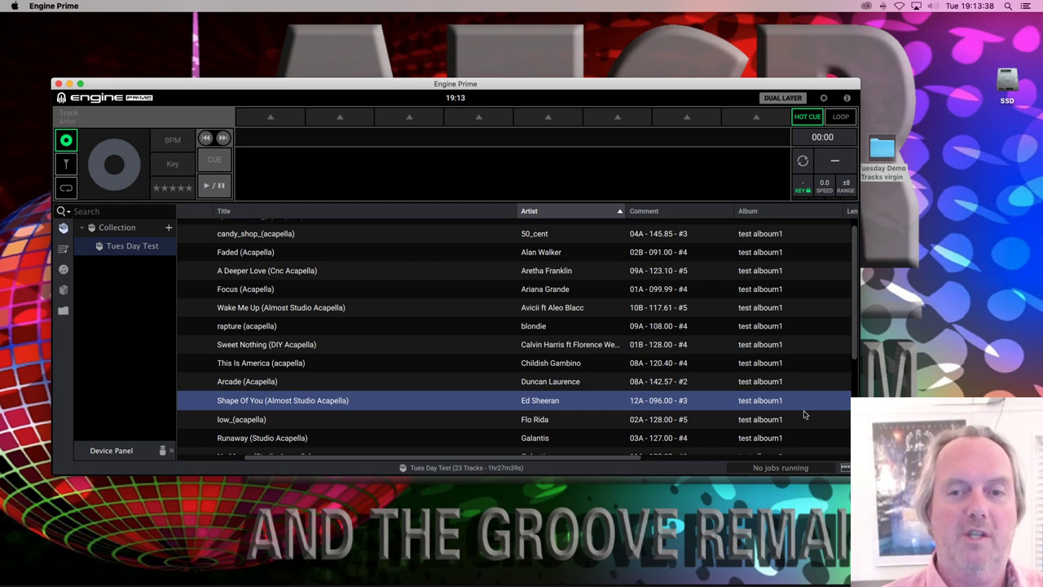
- Refresh the iTunes library again and check the artist and album of Shape Of You in the Music playlist
left_click(64, 269)
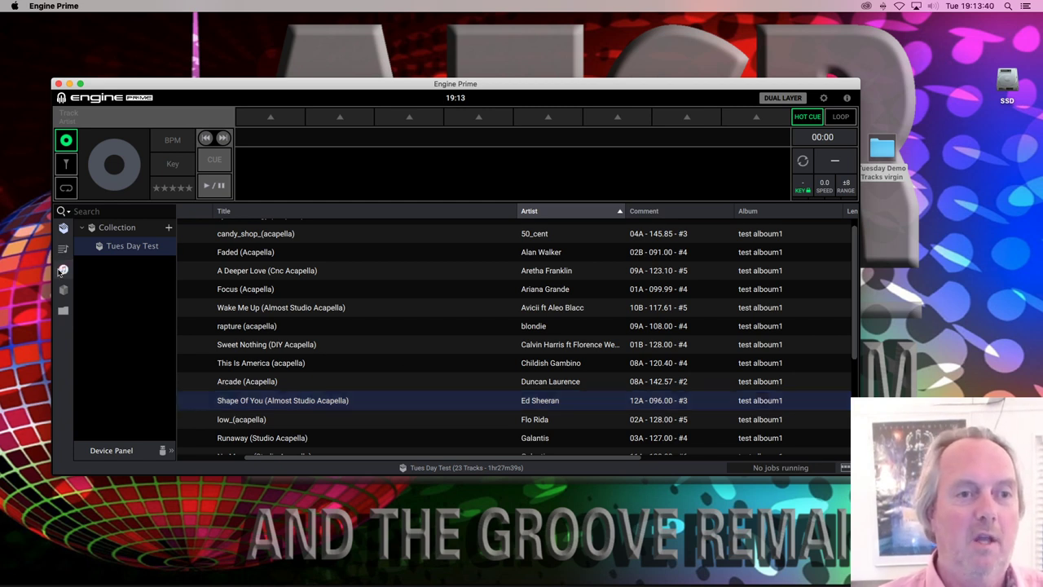
left_click(124, 429)
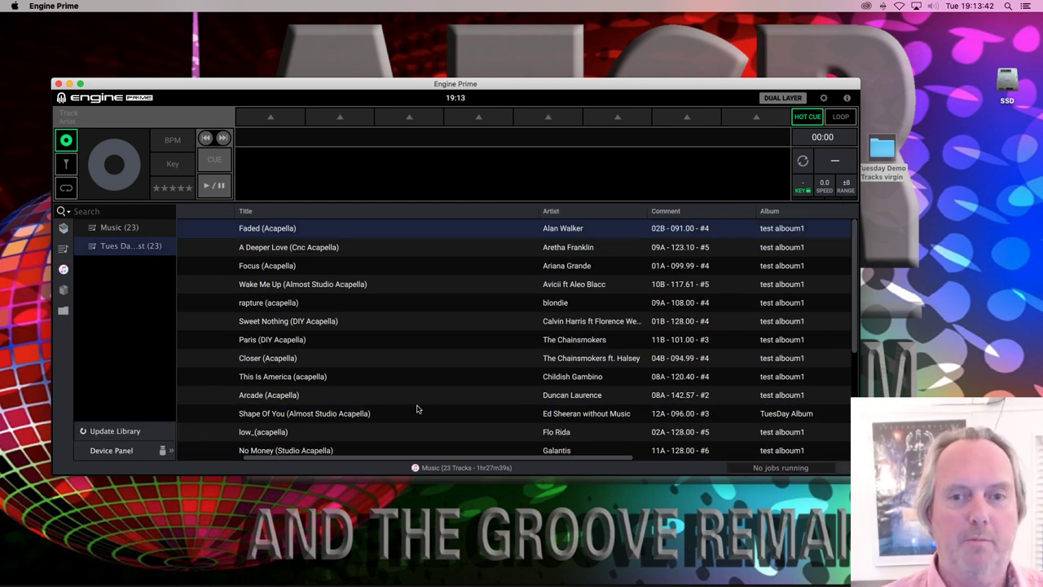
scroll(558, 359, "right", 2)
left_click(705, 419)
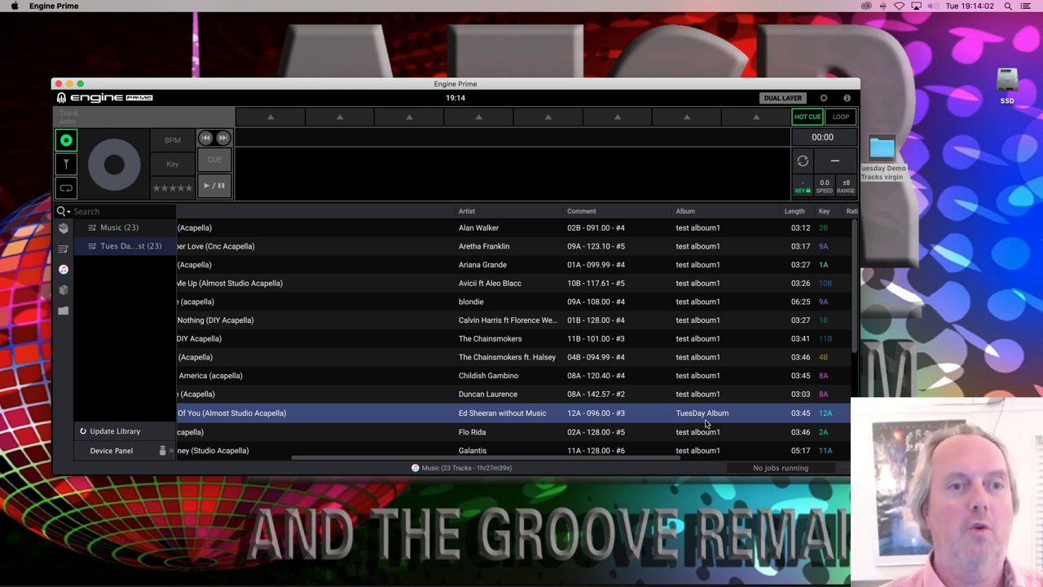
- Load the Shape Of You track from the collection's Tues Day Test crate onto the deck
left_click(64, 228)
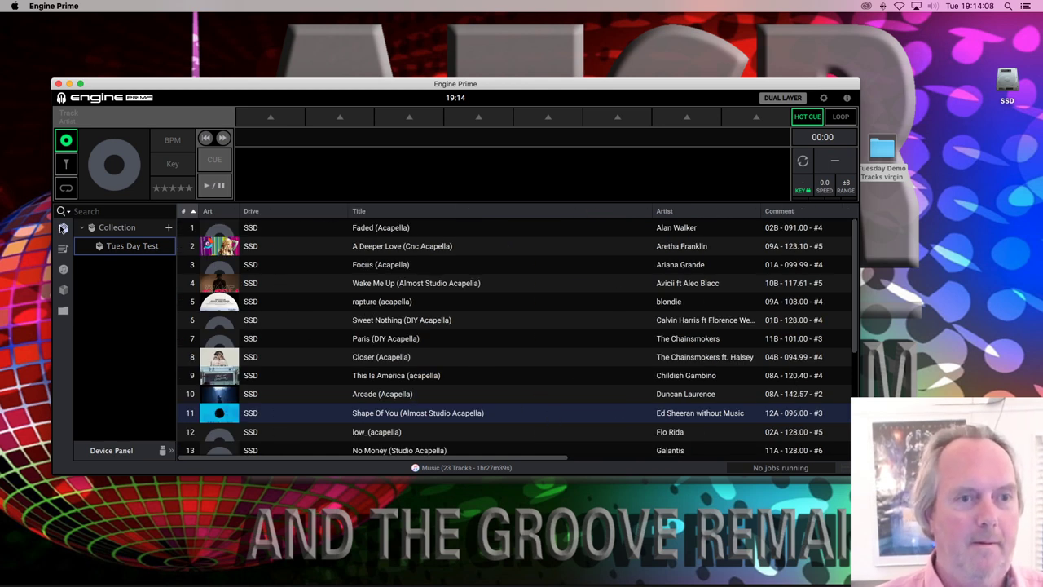
left_click(91, 244)
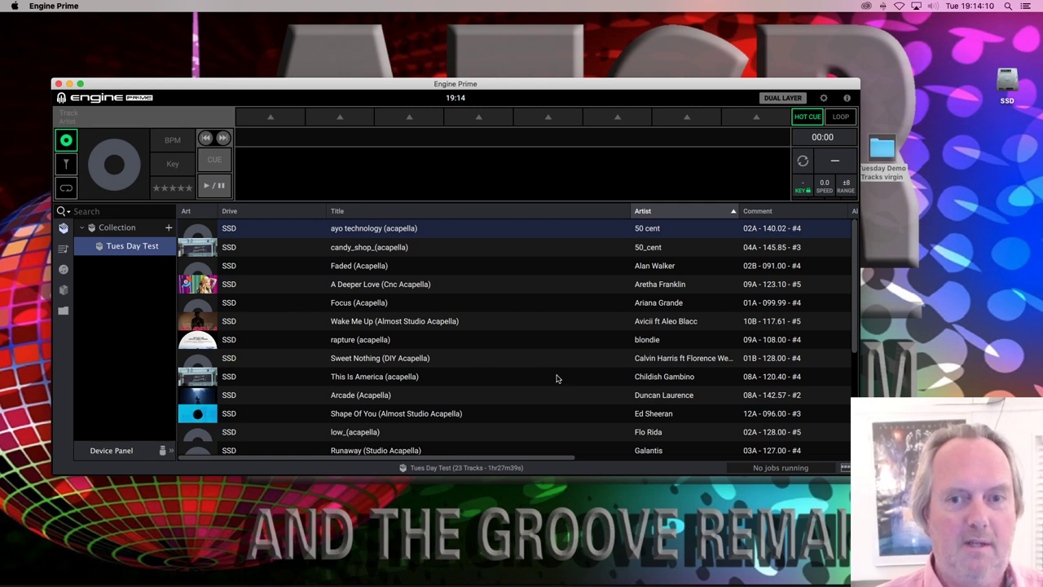
scroll(557, 378, "down", 1)
scroll(568, 402, "down", 3)
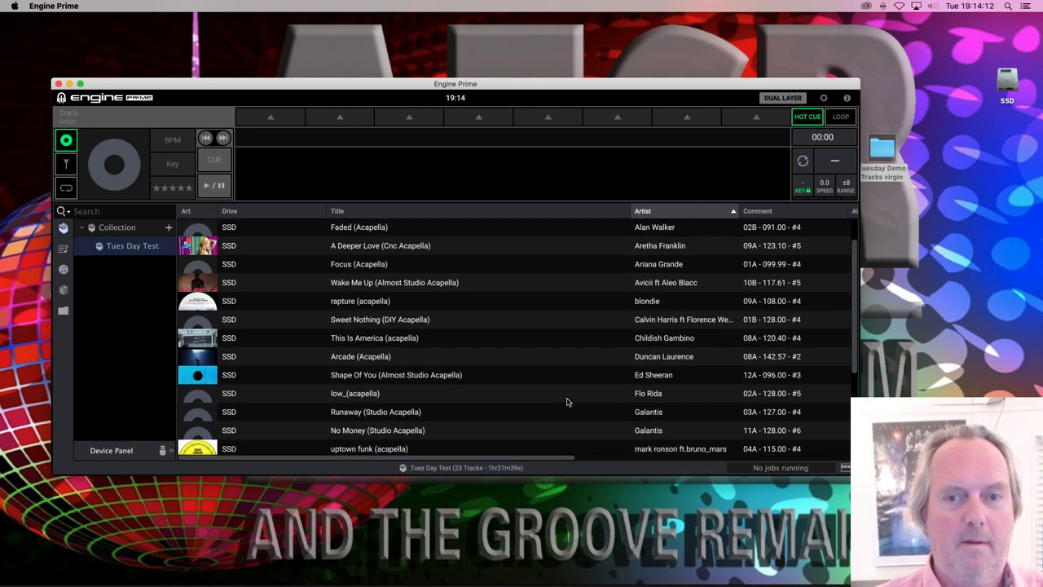
left_click(569, 339)
left_click_drag(559, 282, 472, 162)
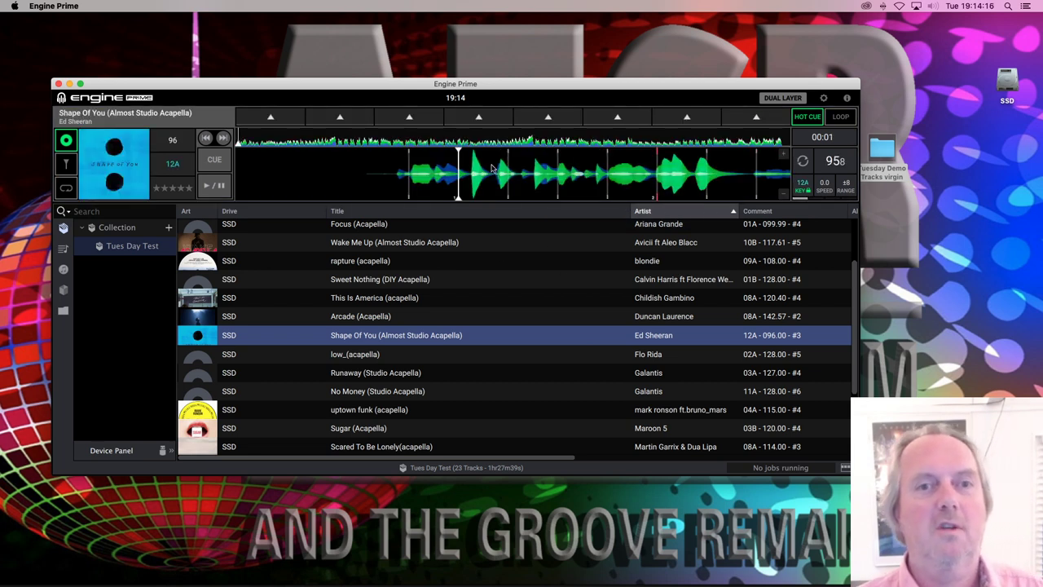
- Set hot cue 4 about 3 seconds into the loaded Shape Of You track
left_click(448, 175)
left_click_drag(456, 173, 602, 172)
left_click(501, 121)
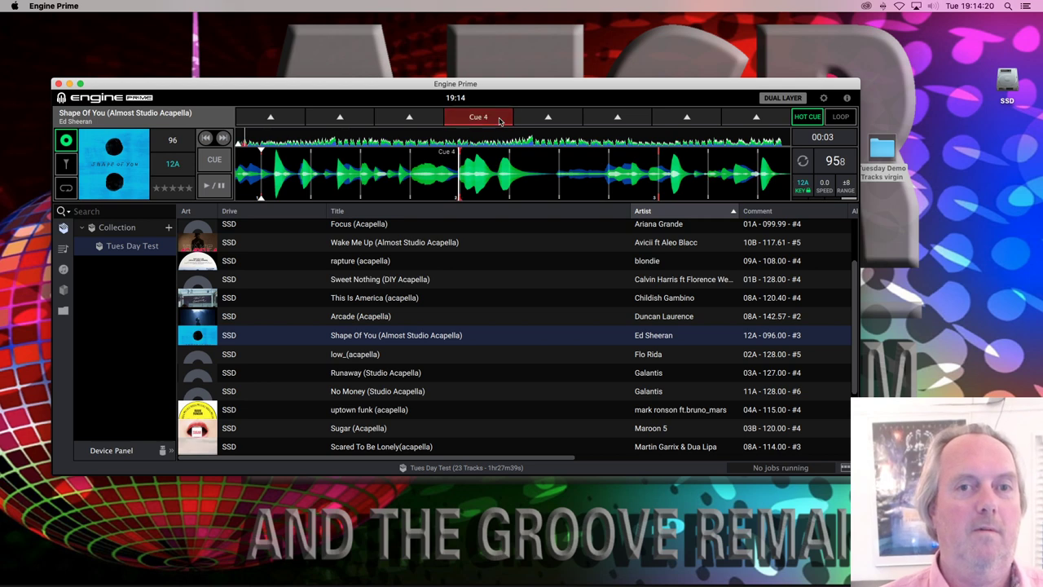
- Load Arcade (Acapella) onto the deck in place of Shape Of You and remove Shape Of You from the collection
left_click(401, 357)
double_click(391, 319)
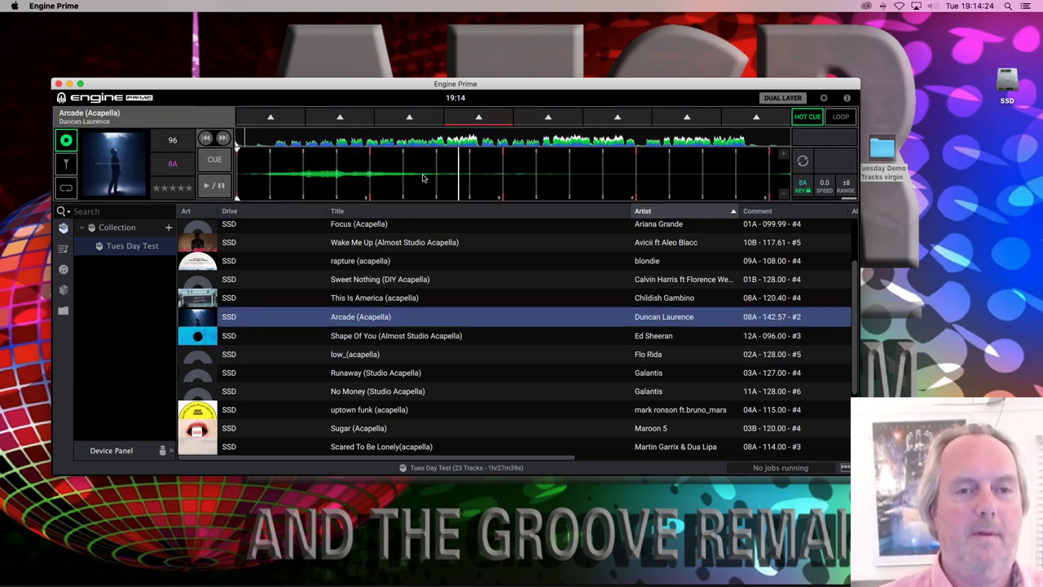
left_click(471, 339)
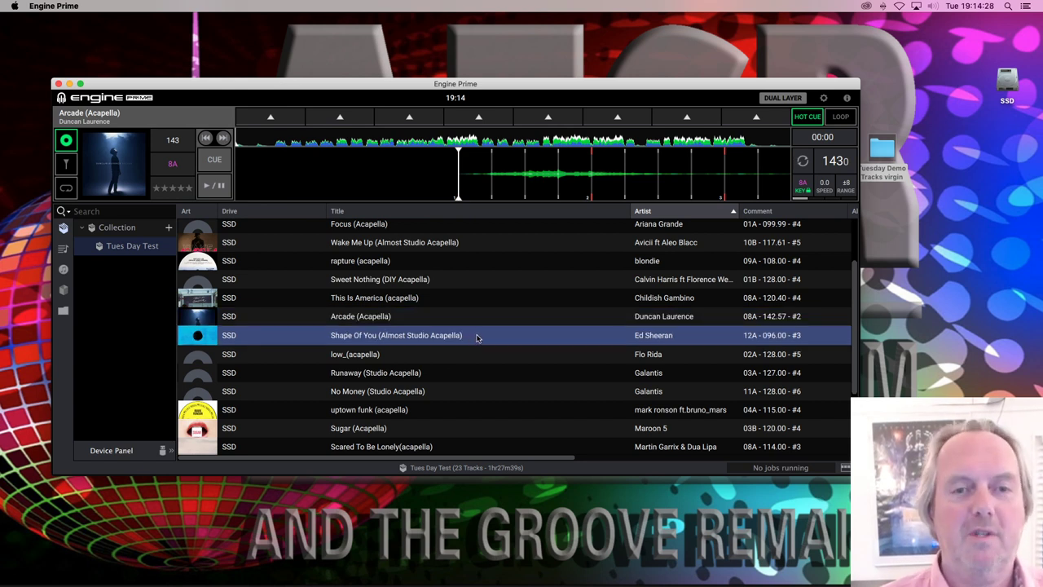
right_click(477, 338)
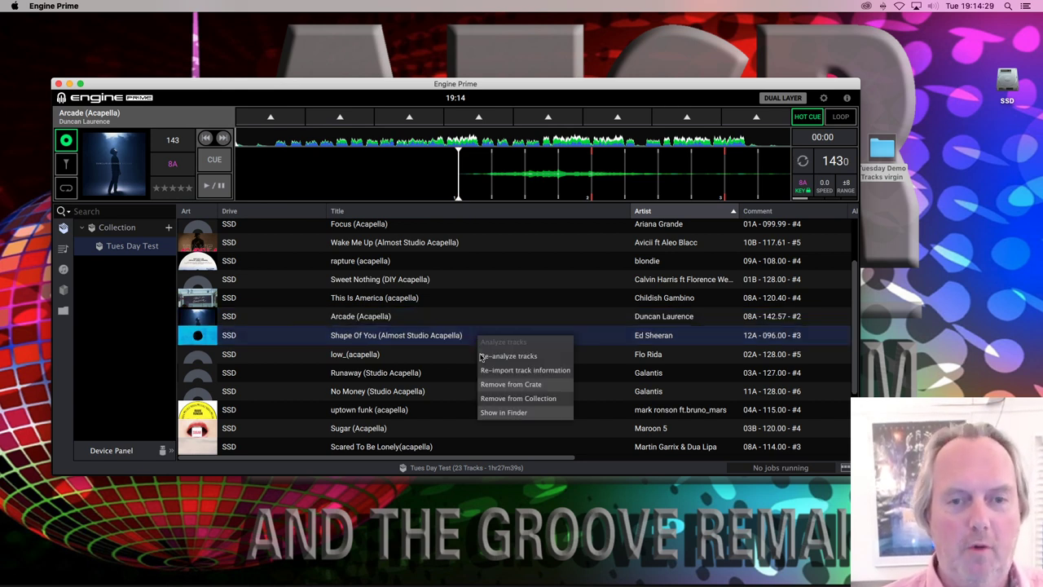
left_click(517, 403)
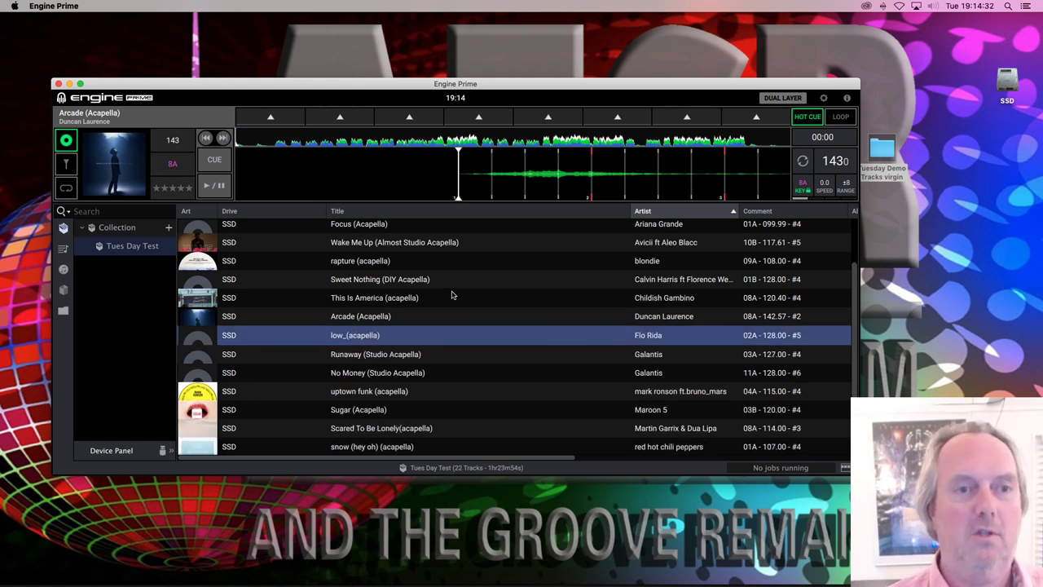
- Remove the Tues Day Test crate from the collection on all connected devices
left_click(63, 269)
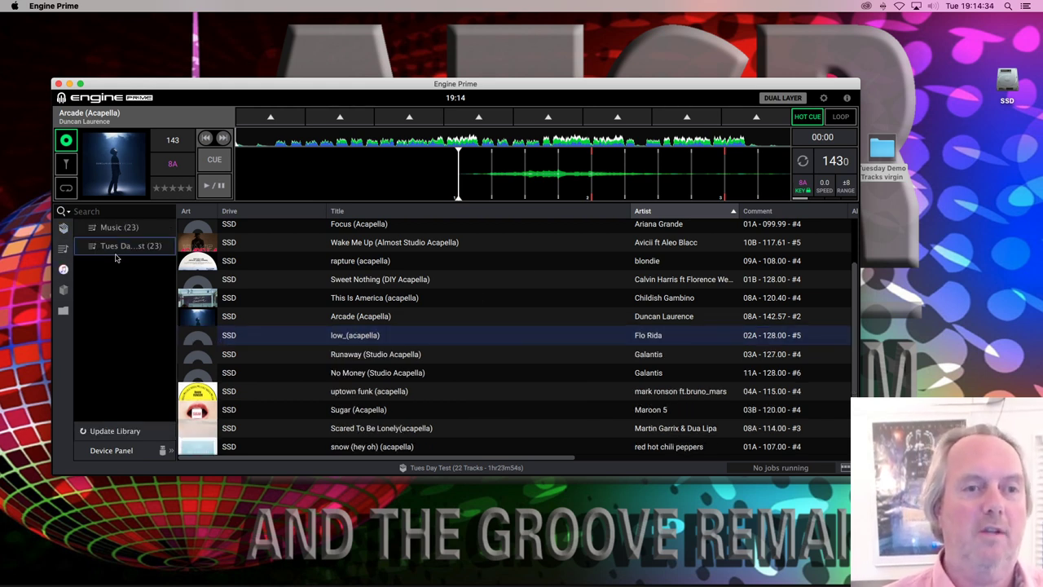
left_click(62, 228)
right_click(122, 246)
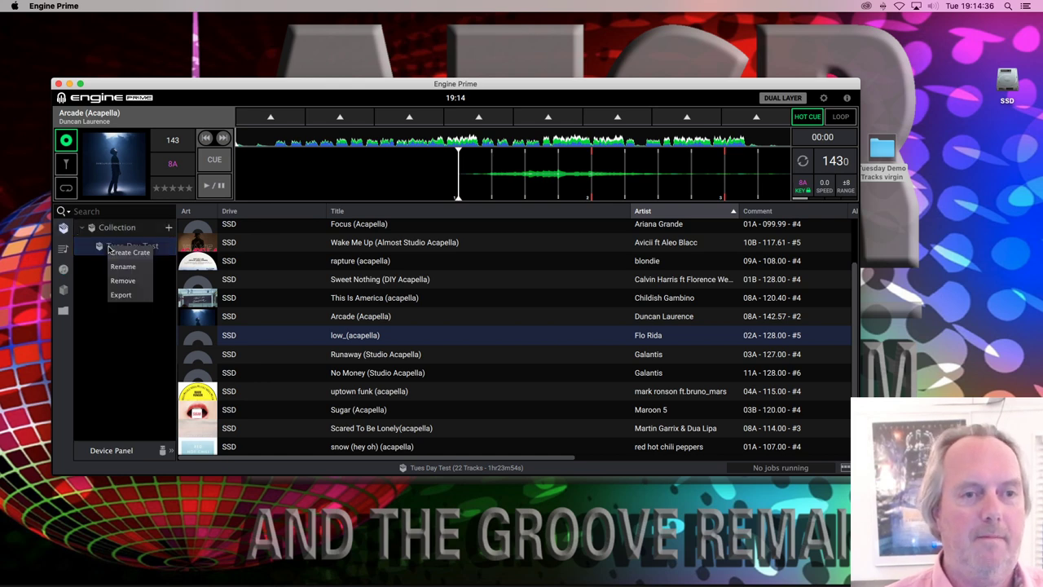
left_click(122, 280)
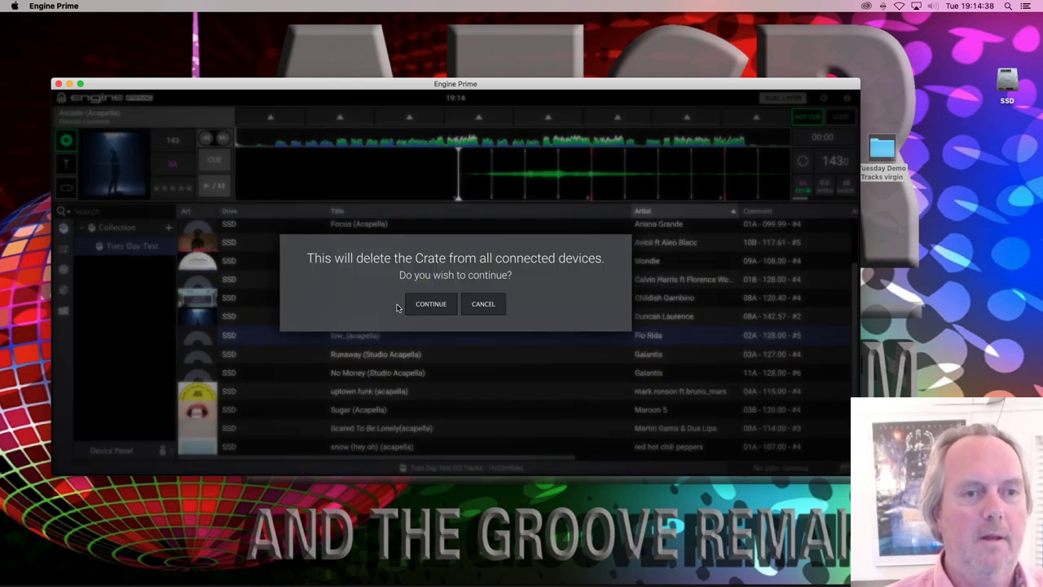
left_click(440, 307)
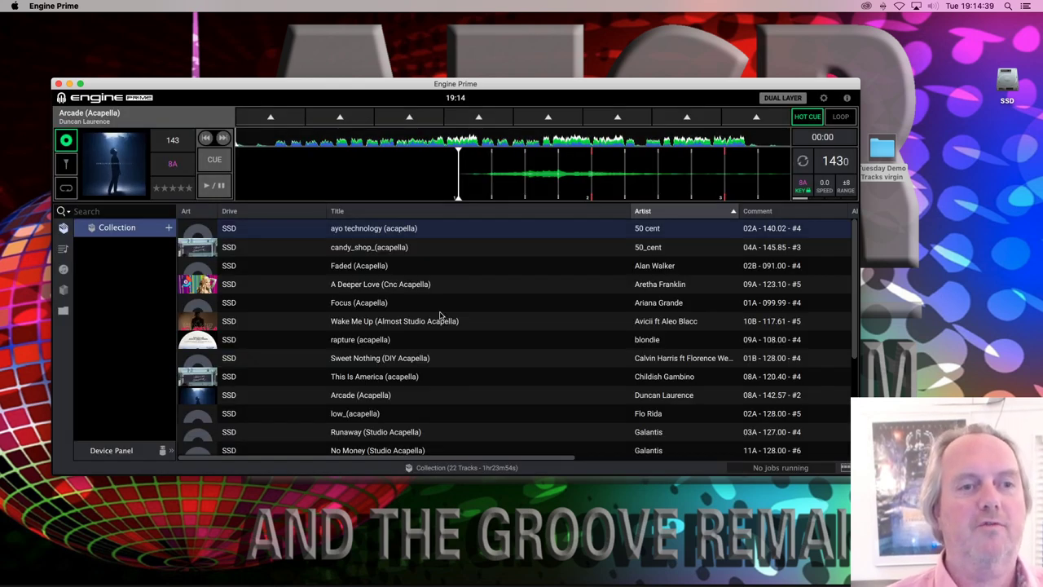
- Import the iTunes playlist Tues Day Test as a crate and display that crate in the collection
left_click(63, 269)
left_click(106, 247)
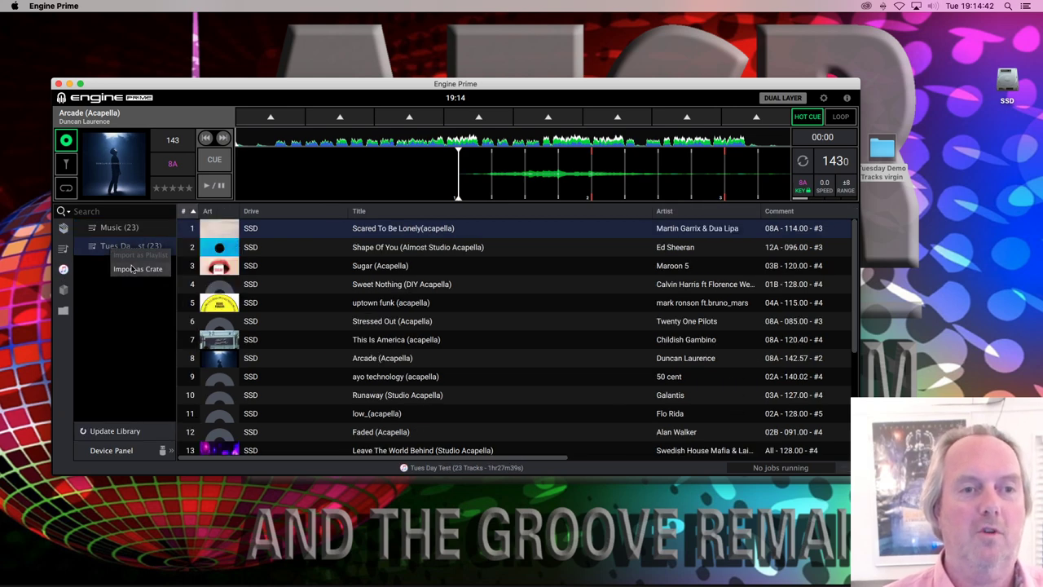
mouse_move(122, 246)
left_mouse_down()
mouse_move(65, 228)
mouse_move(120, 252)
left_mouse_up()
left_click(122, 246)
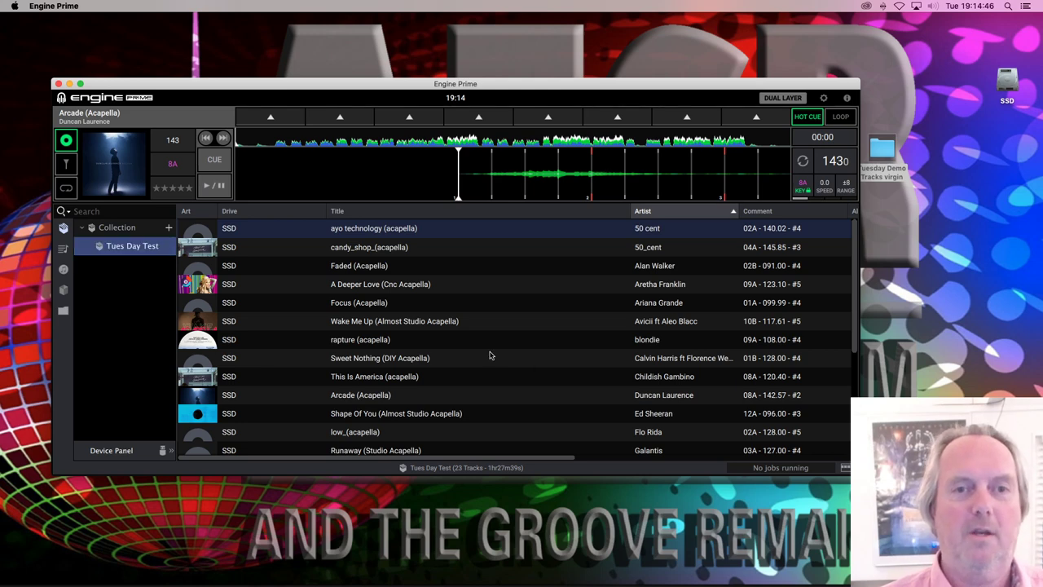
- Check the artist and album tags of Shape Of You in the newly imported crate
left_click(672, 418)
scroll(673, 421, "right", 3)
scroll(672, 420, "left", 3)
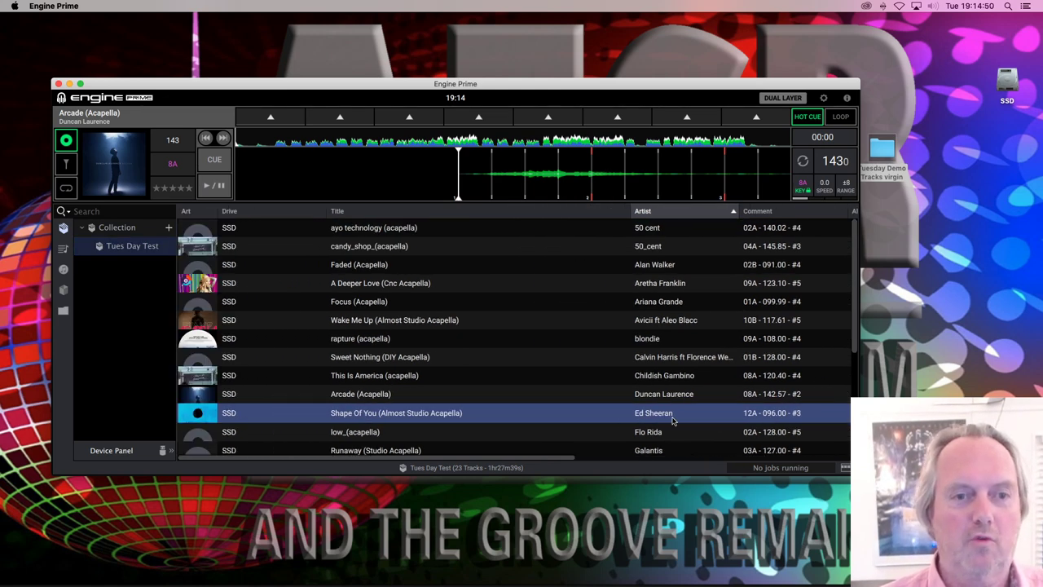
scroll(570, 429, "left", 1)
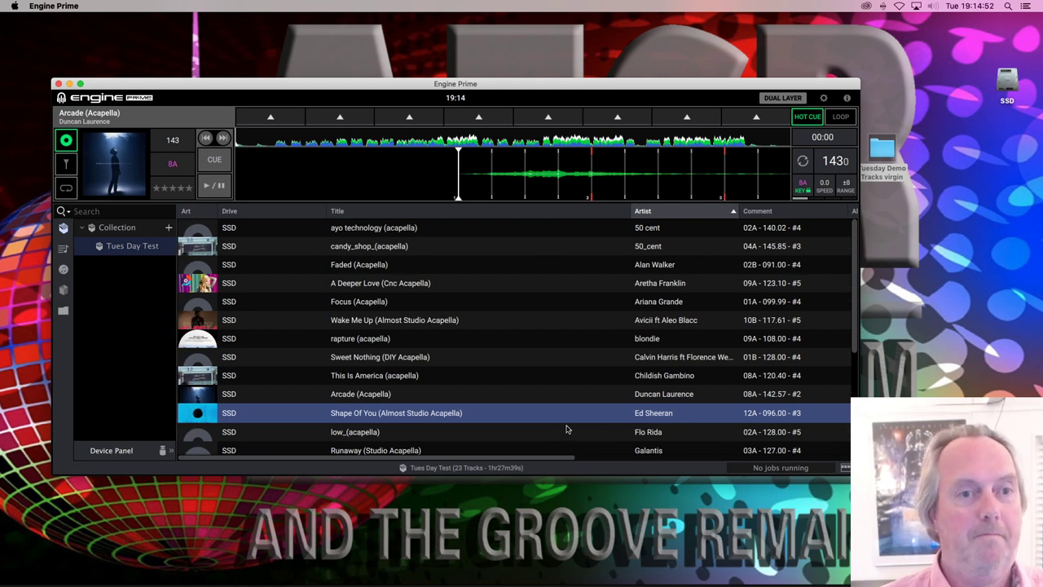
- Sort the iTunes Tues Day Test playlist by artist and check the artist of Shape Of You there
left_click(65, 229)
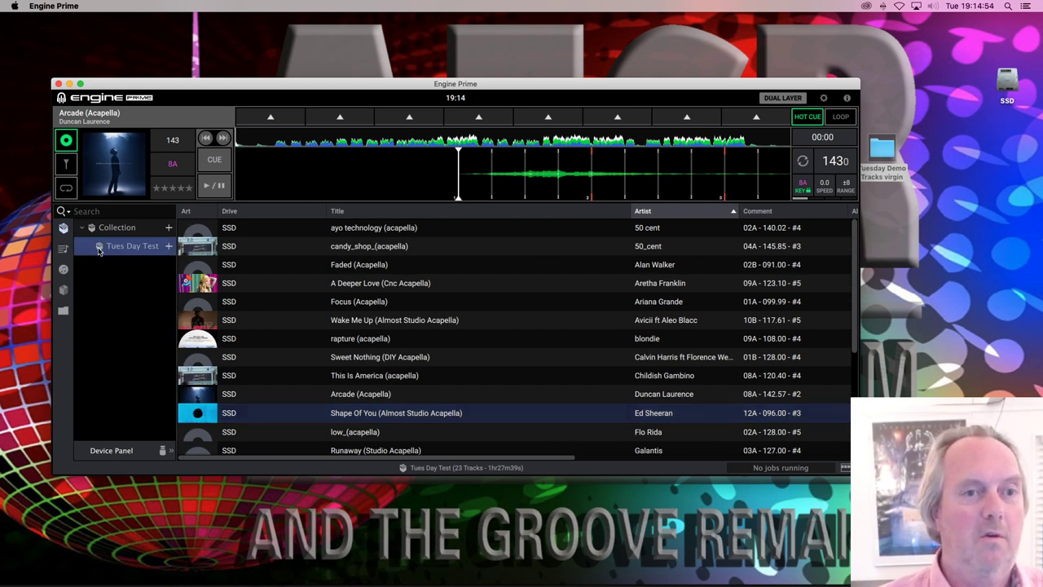
left_click(64, 270)
left_click(115, 250)
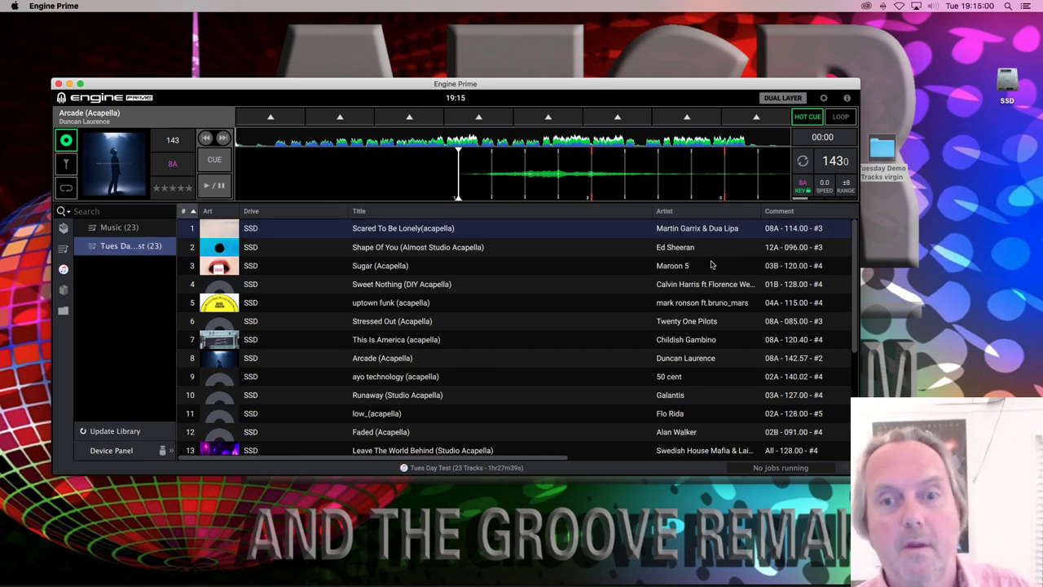
left_click(714, 215)
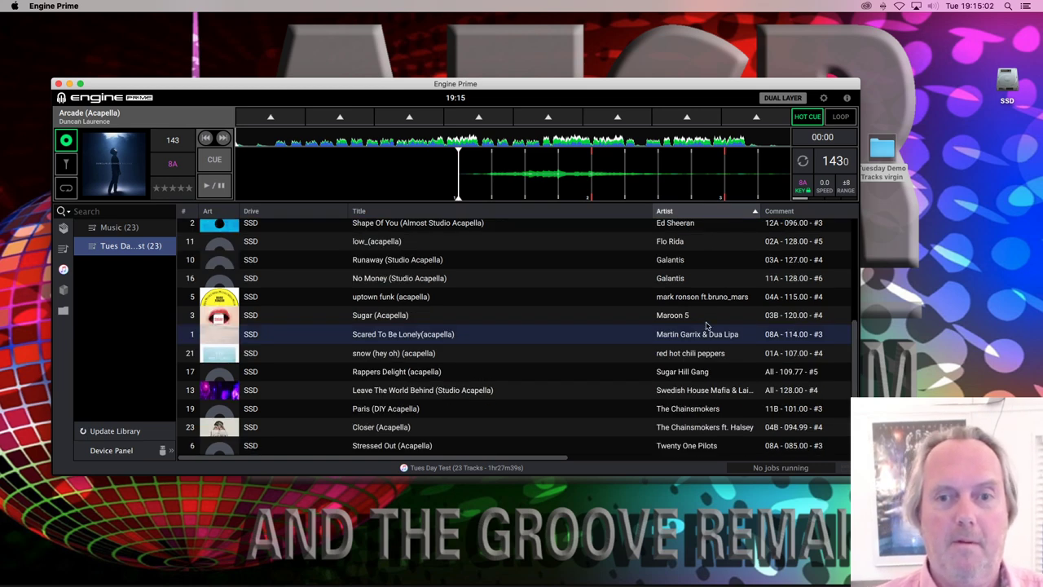
scroll(705, 324, "up", 5)
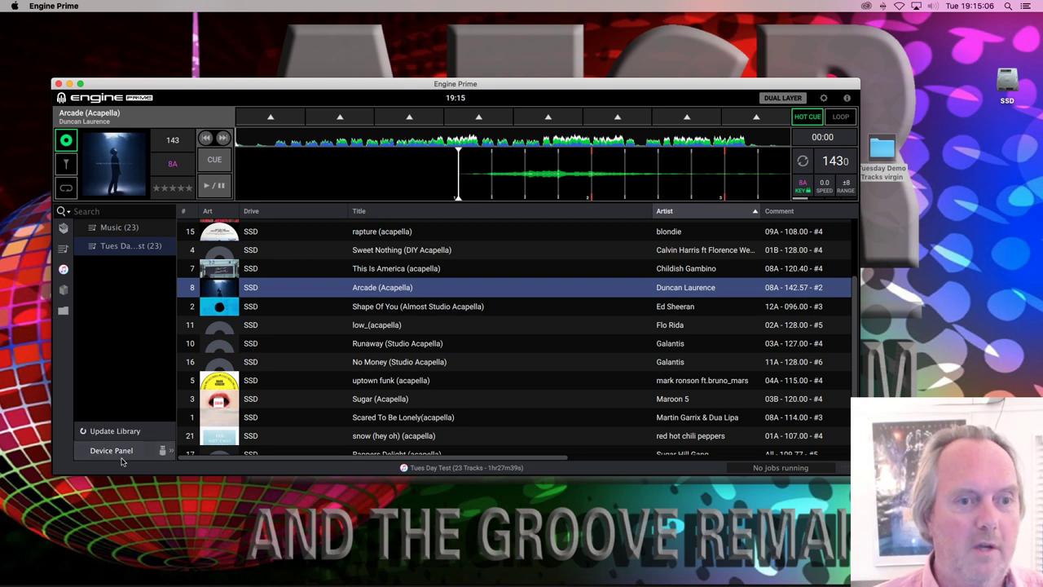
- Update the iTunes library and compare Shape Of You's artist and album tags in the Music playlist
left_click(110, 430)
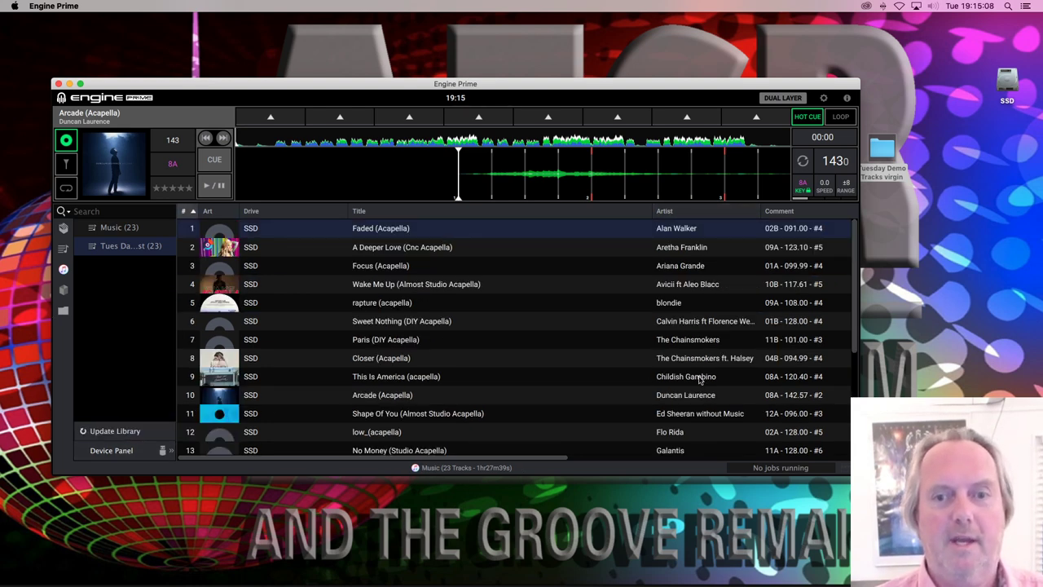
scroll(687, 357, "down", 3)
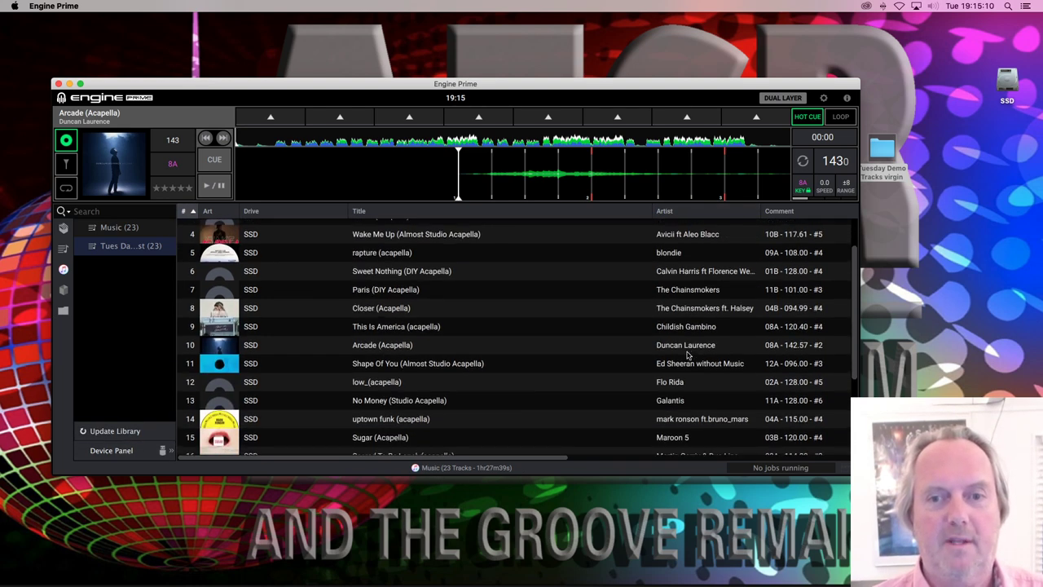
left_click(687, 364)
scroll(686, 366, "right", 5)
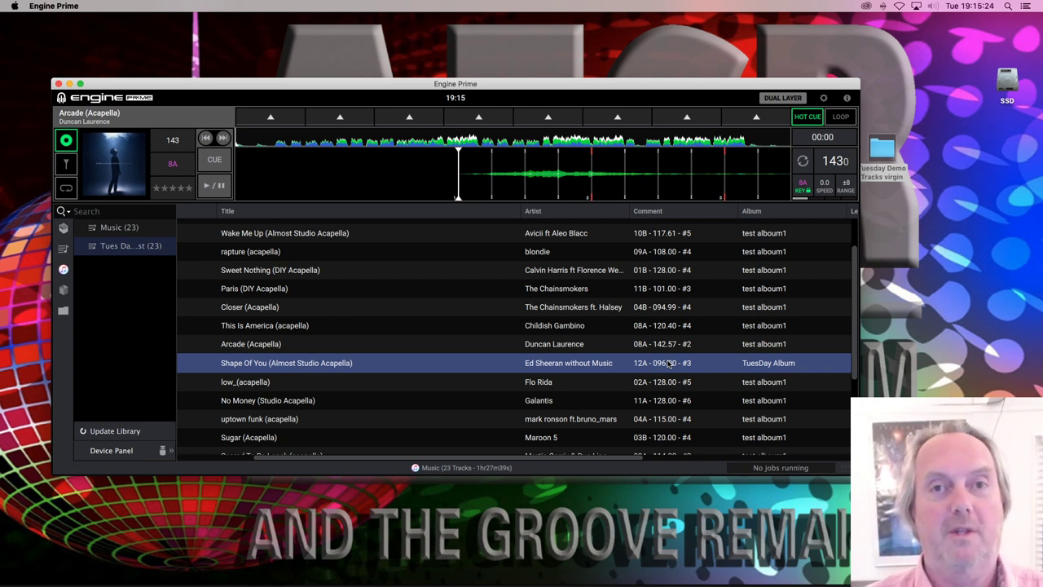
- Load Shape Of You from the iTunes Music track list onto the deck while displaying the collection's crates
left_click(64, 229)
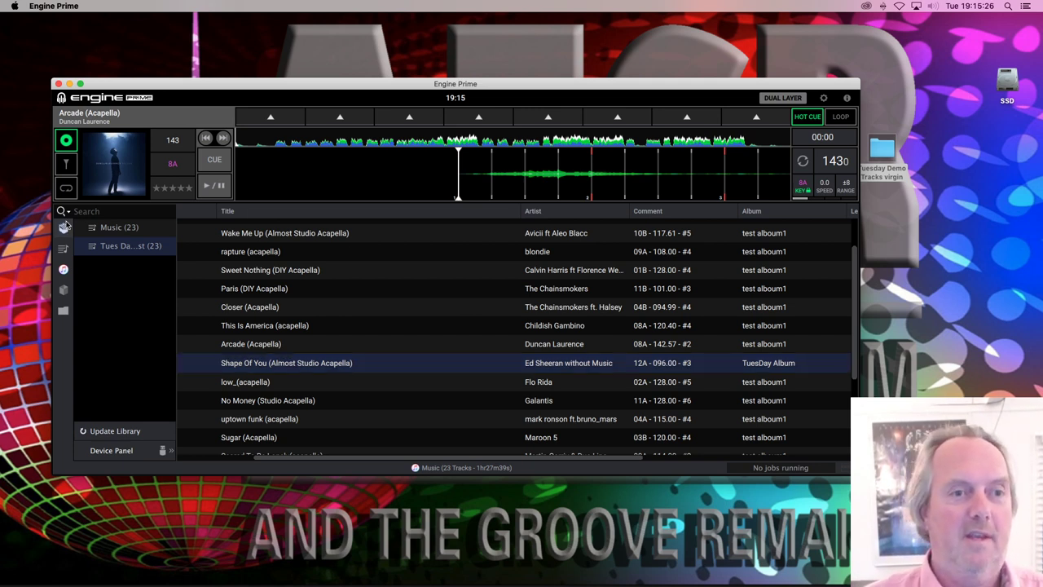
left_click(466, 367)
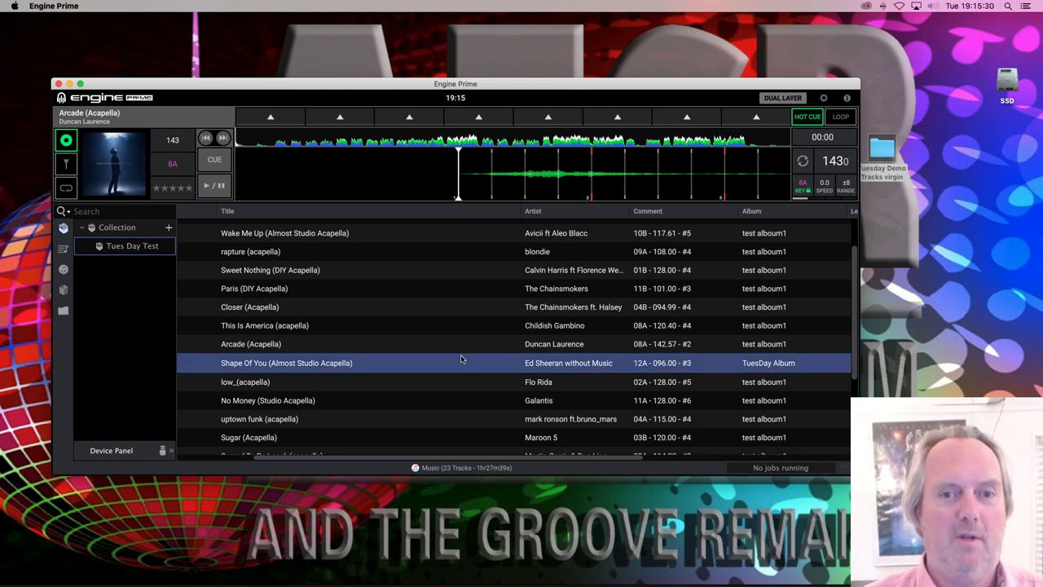
left_click_drag(464, 349, 559, 163)
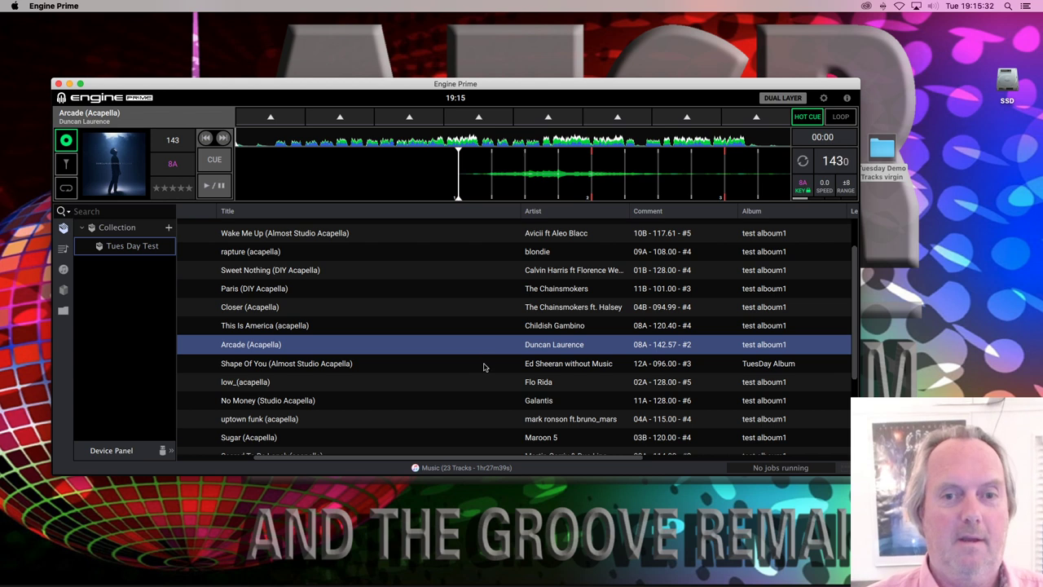
left_click(483, 371)
left_click_drag(483, 370, 479, 172)
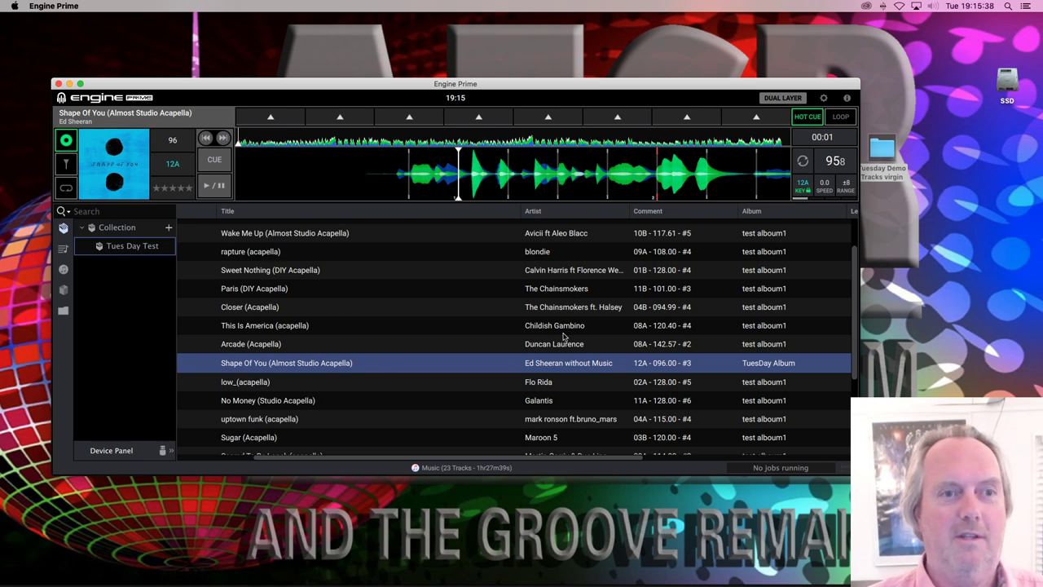
- Open the collection's Tues Day Test crate and load This Is America (acapella) onto the deck in place of Shape Of You
left_click(109, 250)
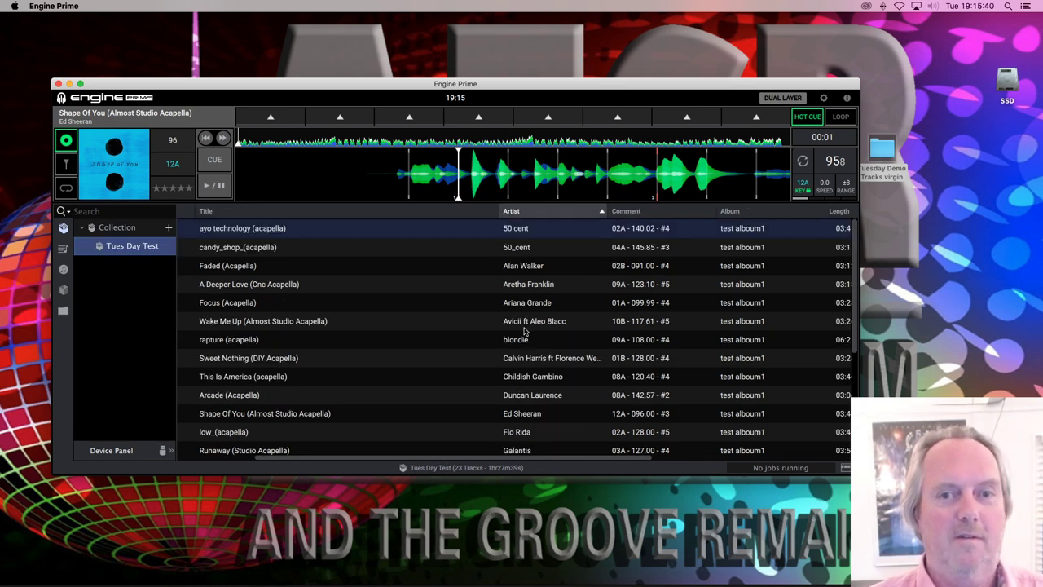
scroll(546, 305, "down", 2)
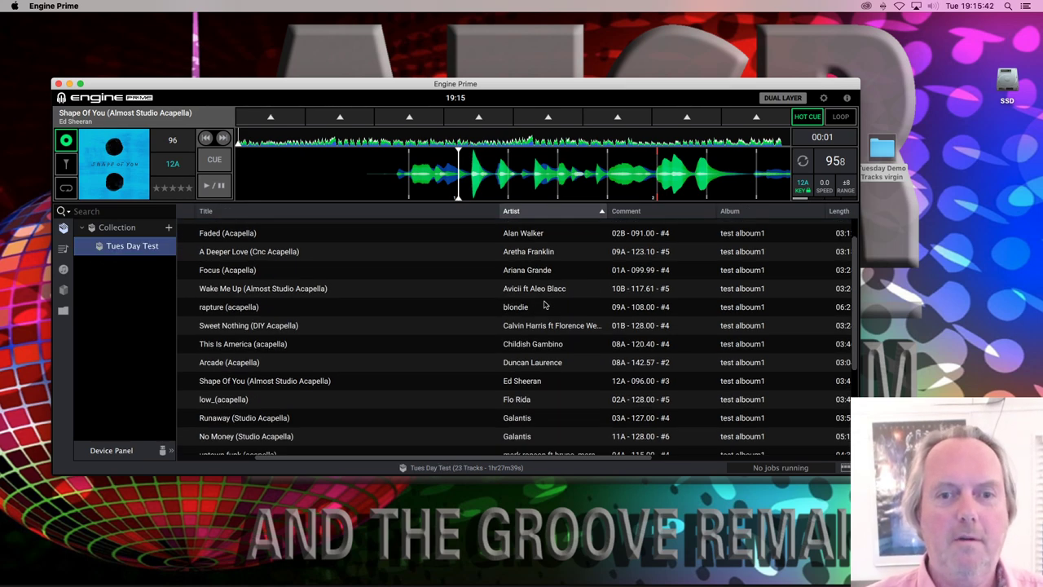
left_click(514, 378)
right_click(479, 381)
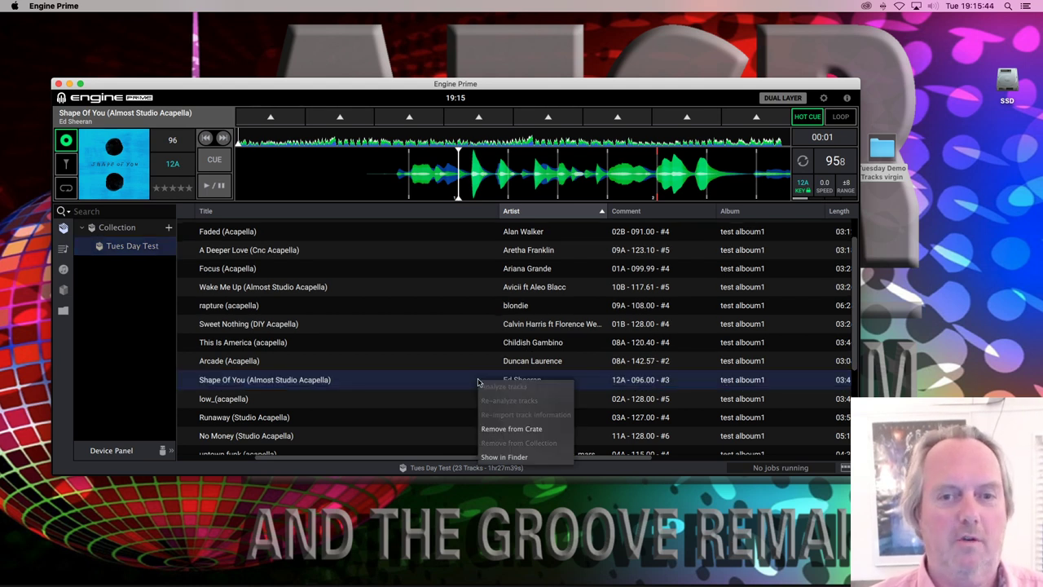
left_click(400, 399)
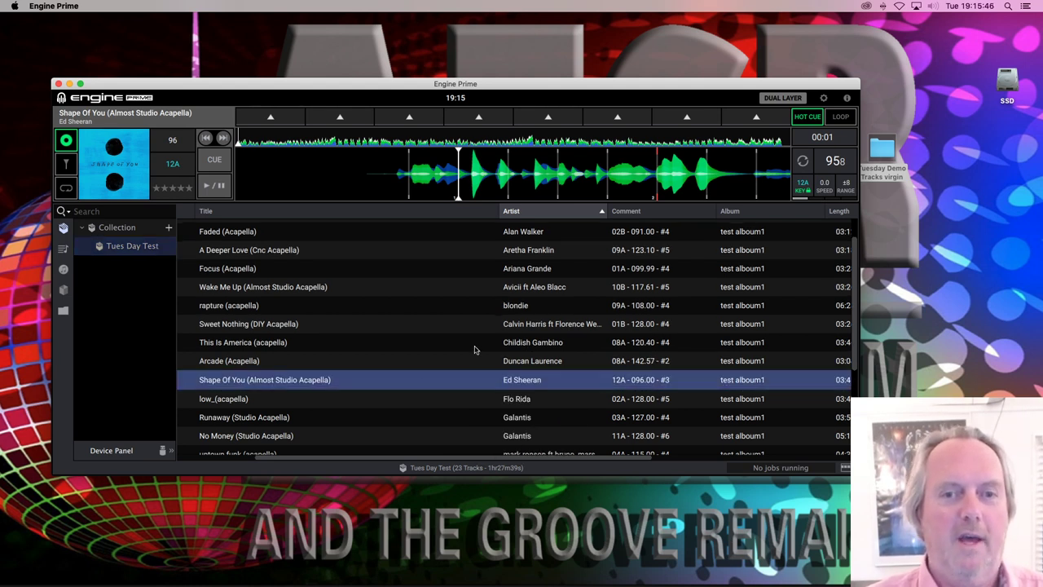
left_click(471, 349)
left_click_drag(469, 356, 489, 160)
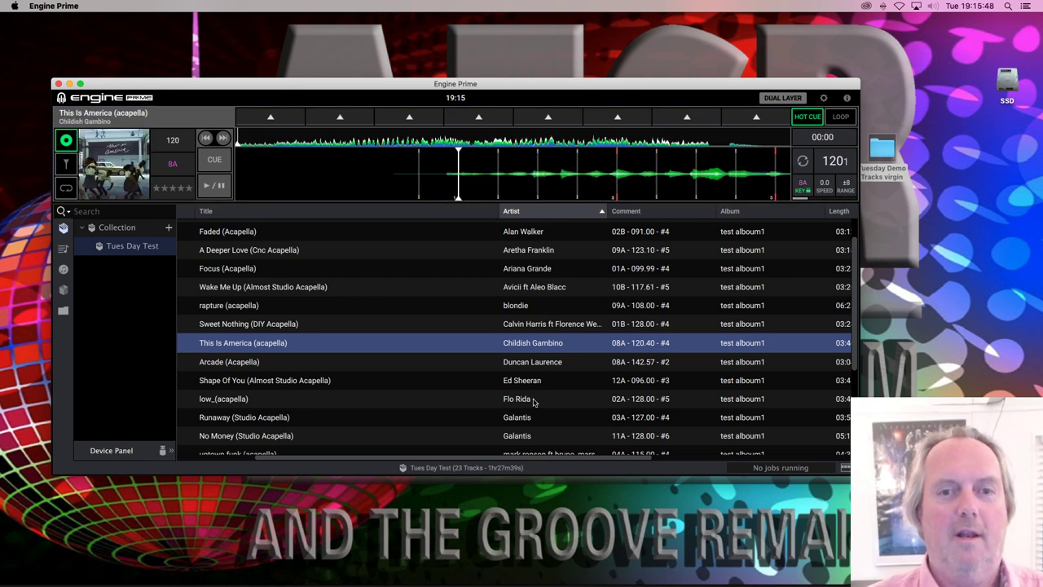
- Re-import the track information of Shape Of You in the Tues Day Test crate and load the track onto the deck
left_click(523, 381)
right_click(523, 380)
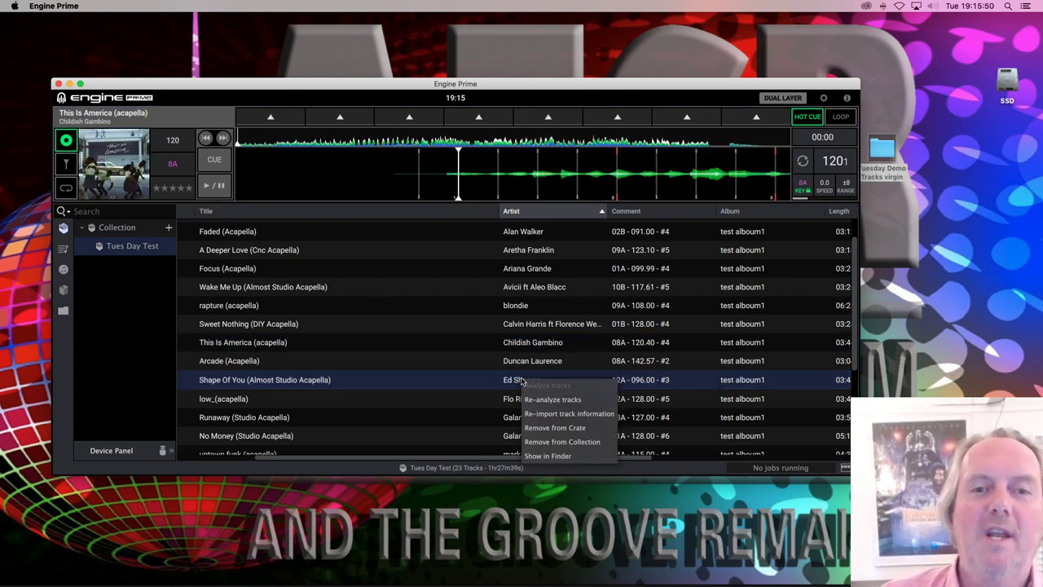
left_click(599, 417)
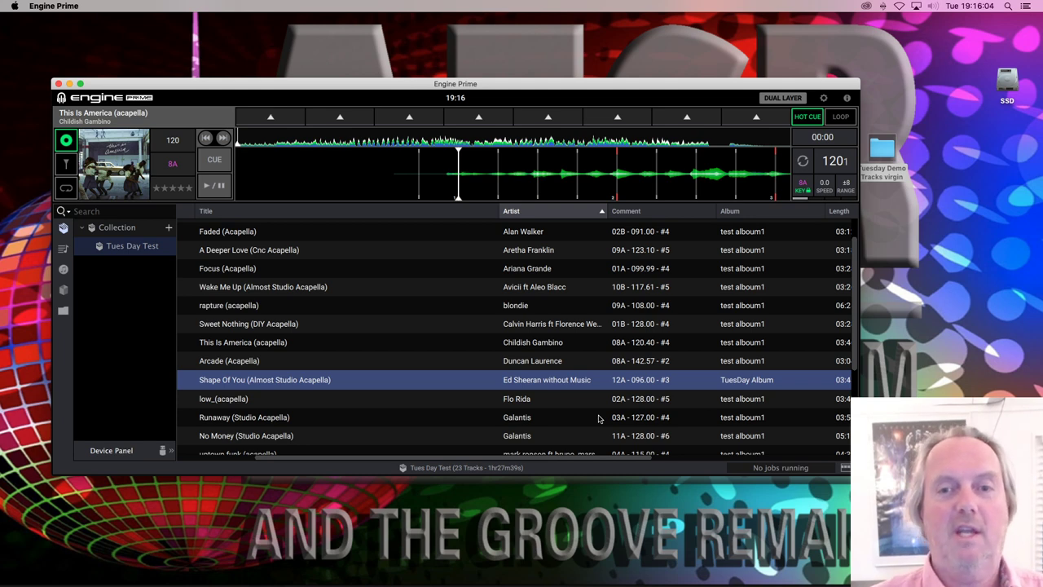
scroll(600, 418, "down", 1)
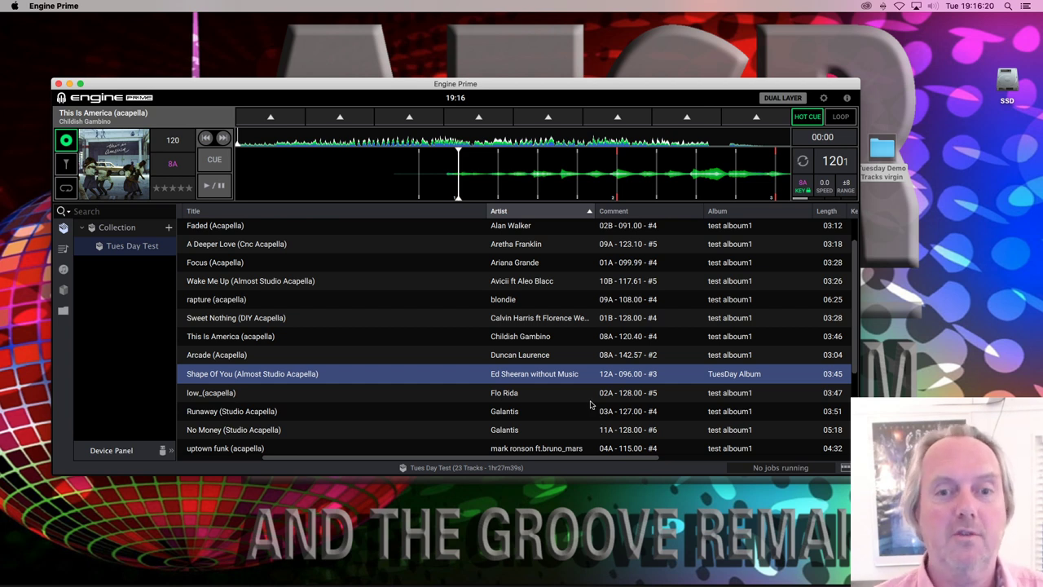
left_click_drag(577, 373, 487, 165)
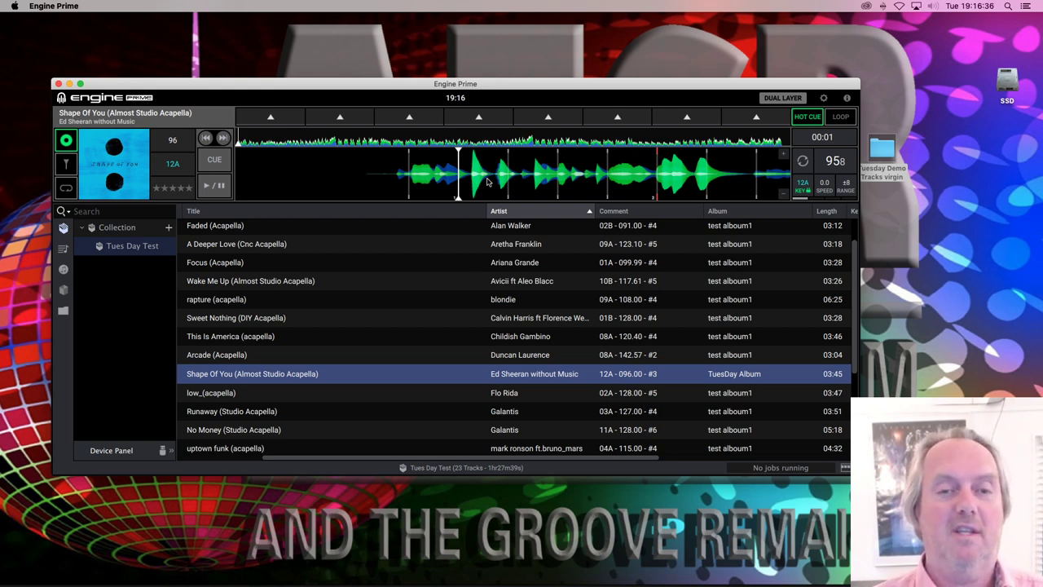
- Switch to iTunes and select Shape Of You in the Tues Day Test playlist
mouse_move(438, 580)
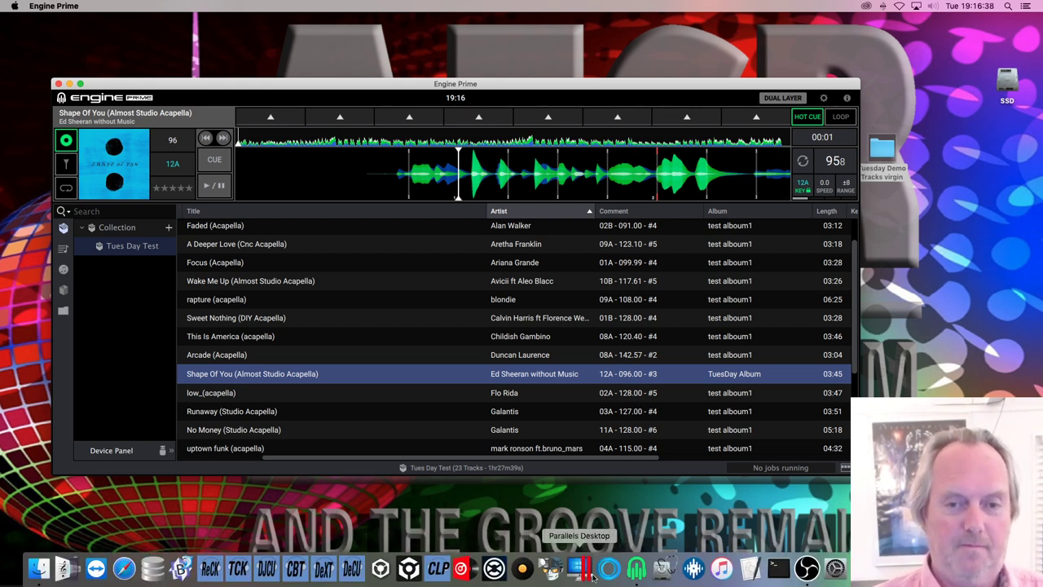
left_click(721, 567)
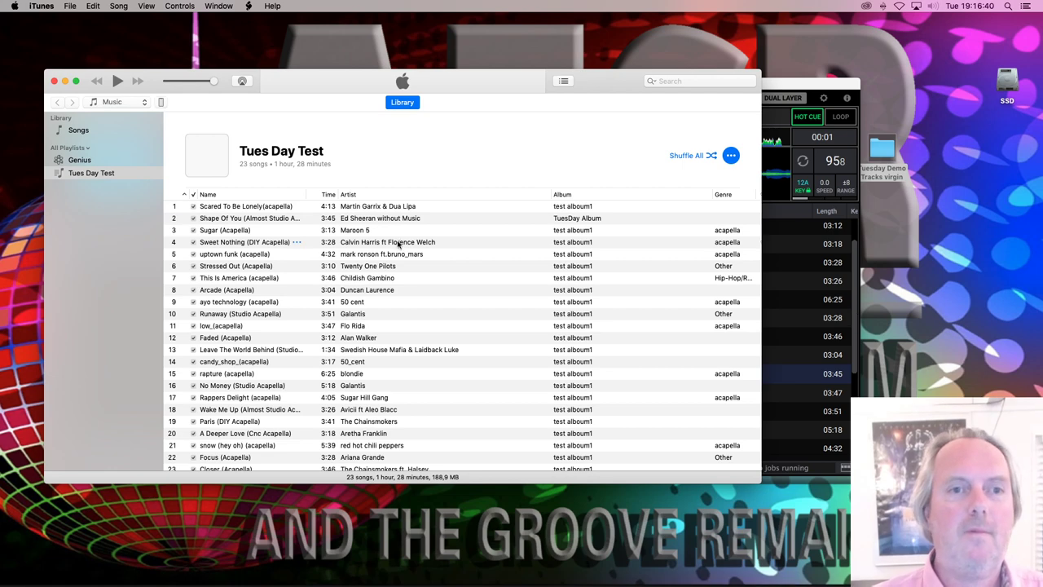
left_click(383, 218)
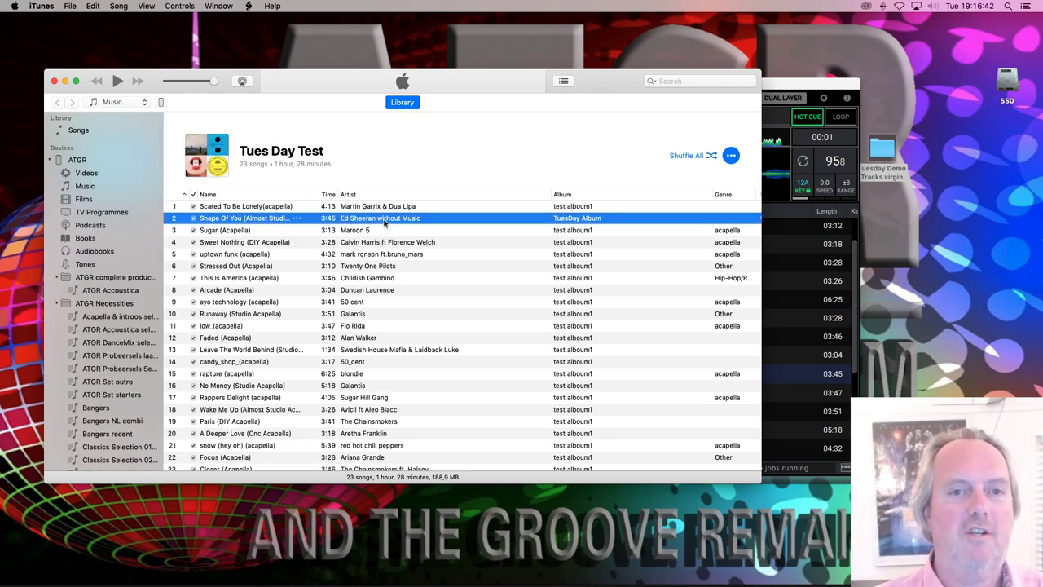
- Remove the album artwork from Shape Of You in its song info
key("super+i")
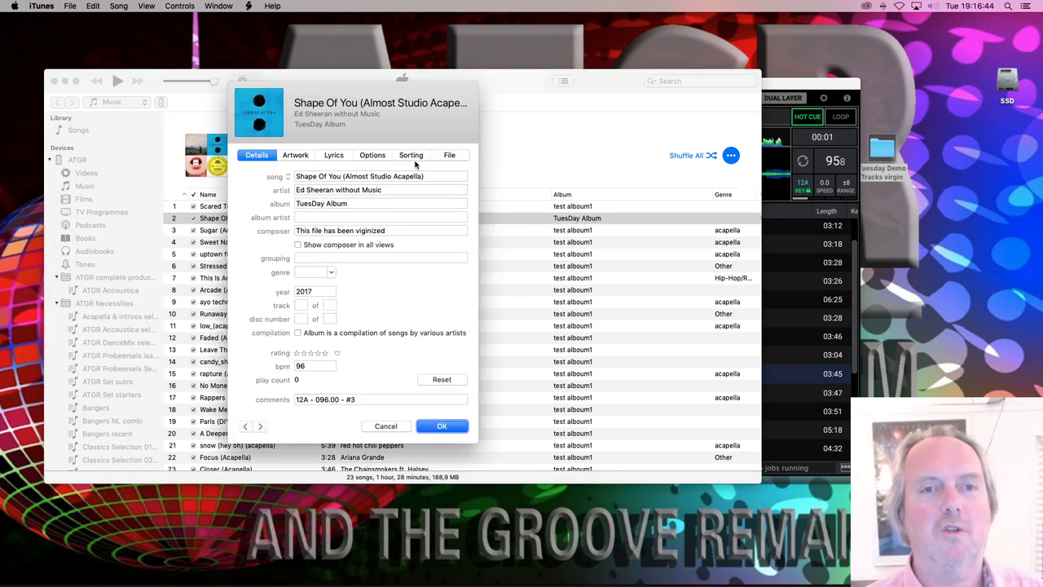
left_click(298, 157)
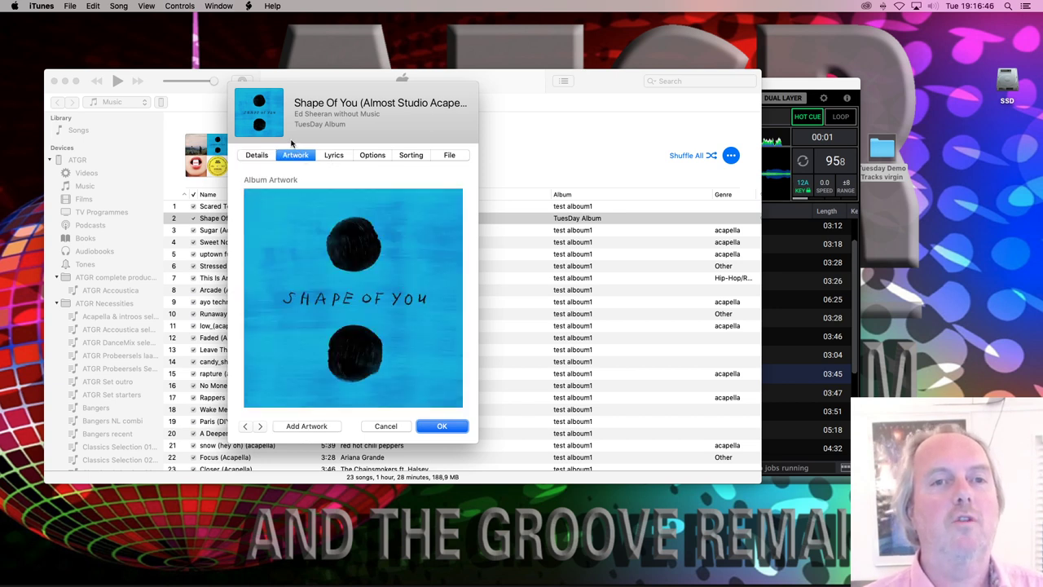
left_click(334, 261)
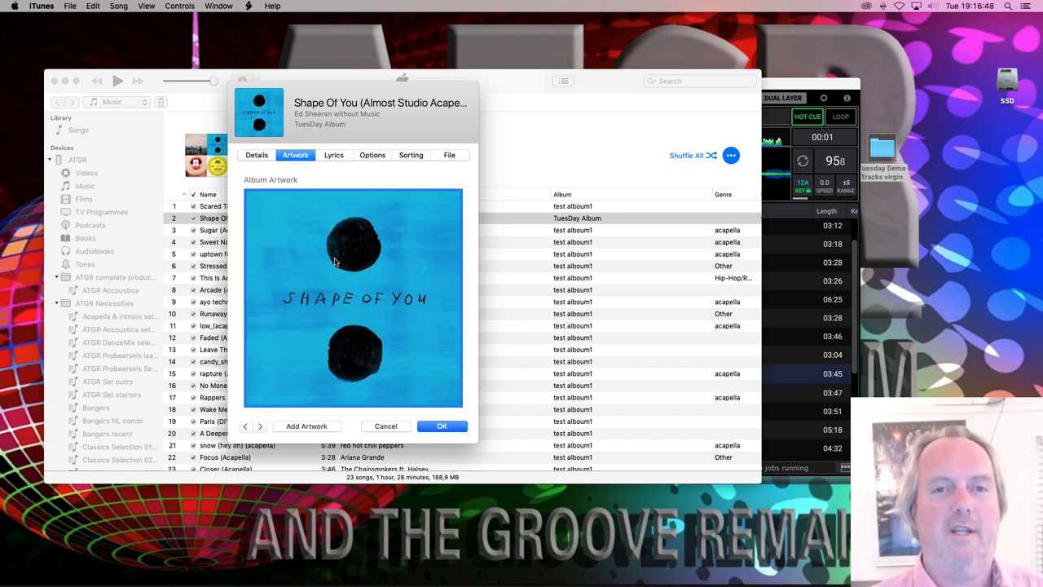
key("Delete")
- Add ATGR Logo.png from the Documents folder as Shape Of You's album artwork and save the song info
left_click(884, 157)
key("super+n")
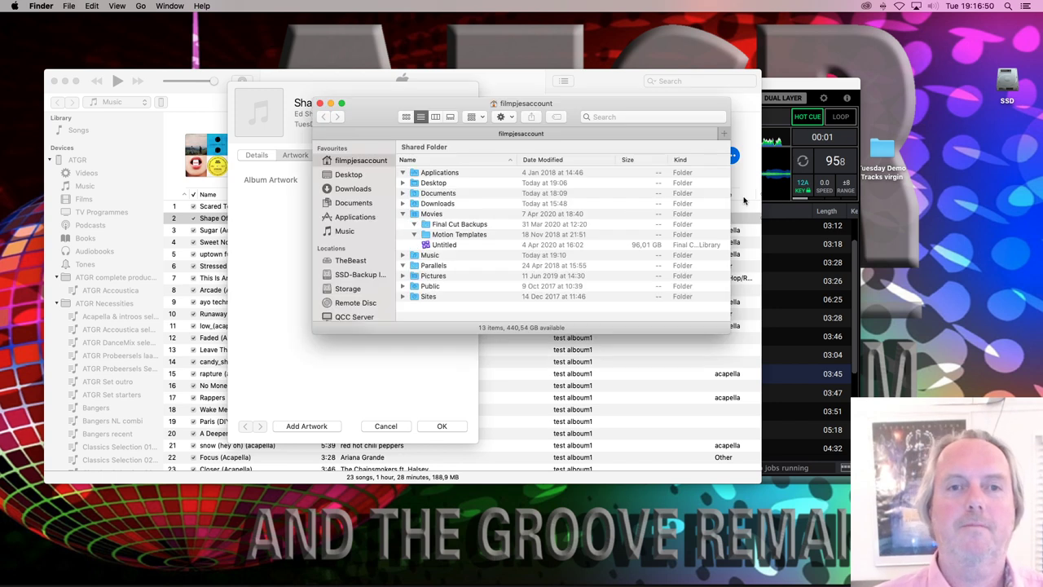
left_click(438, 197)
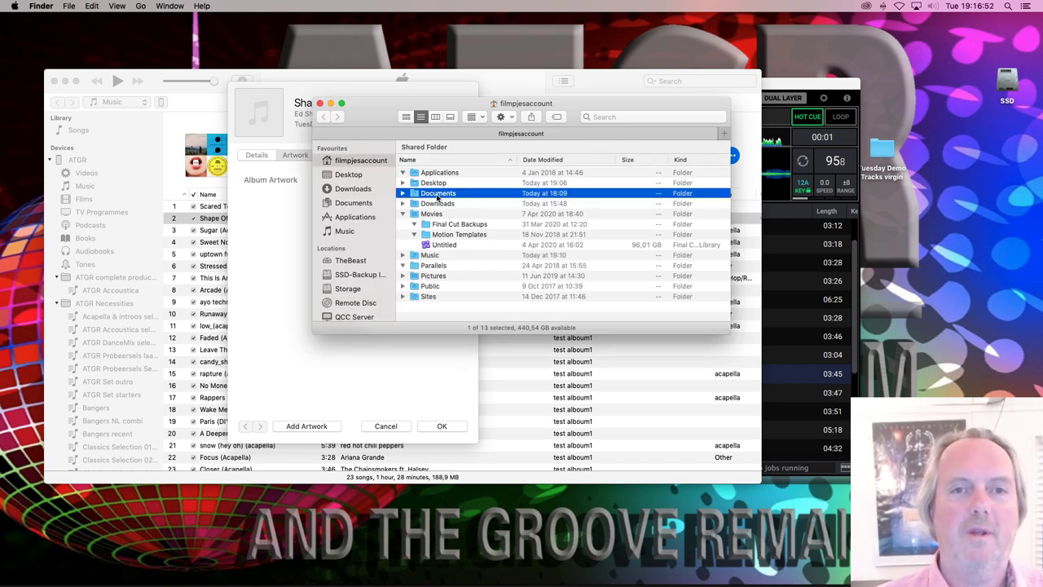
double_click(438, 196)
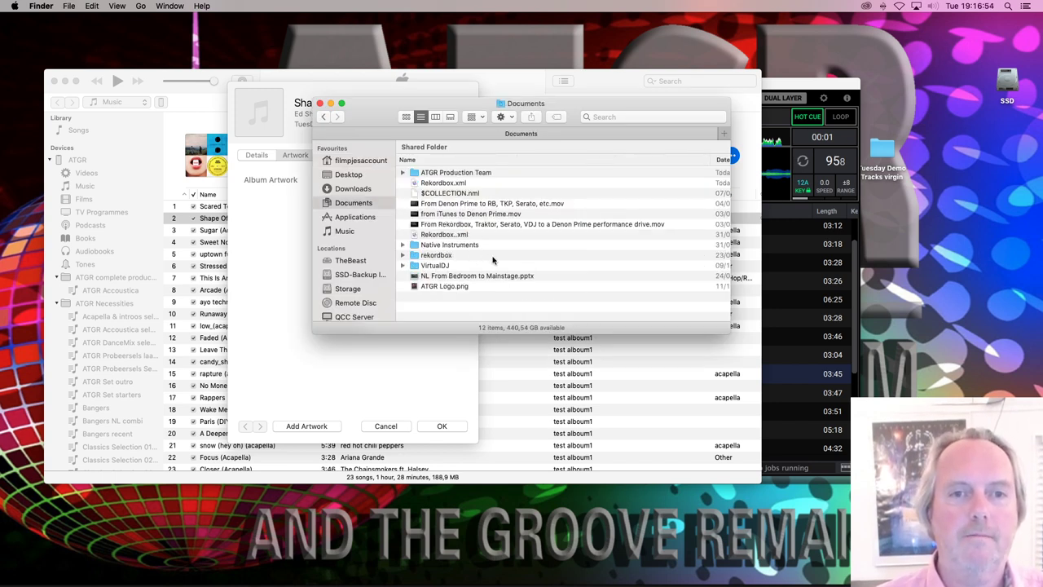
left_click_drag(456, 287, 281, 308)
key("super+w")
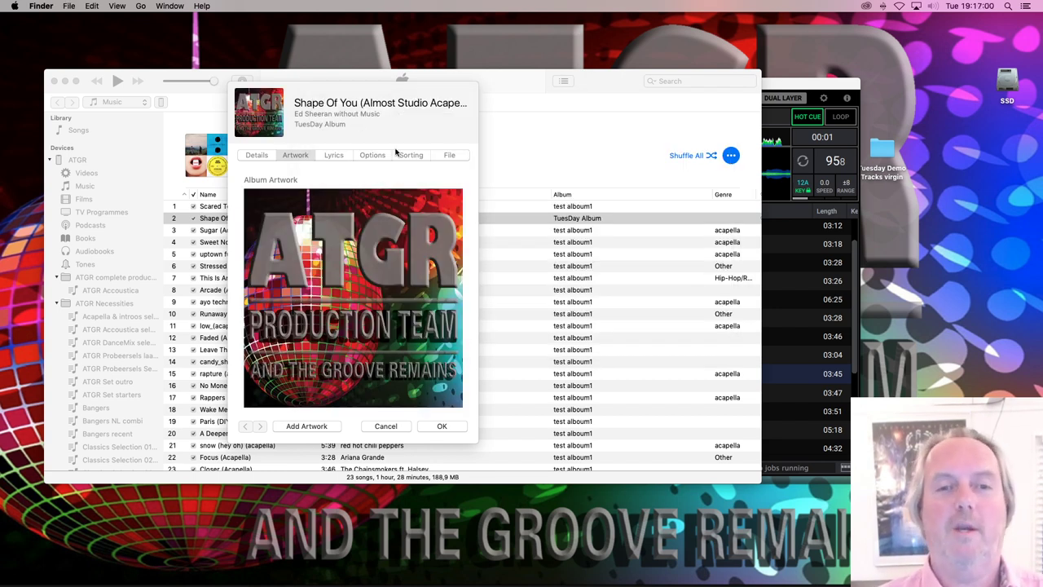
left_click(451, 427)
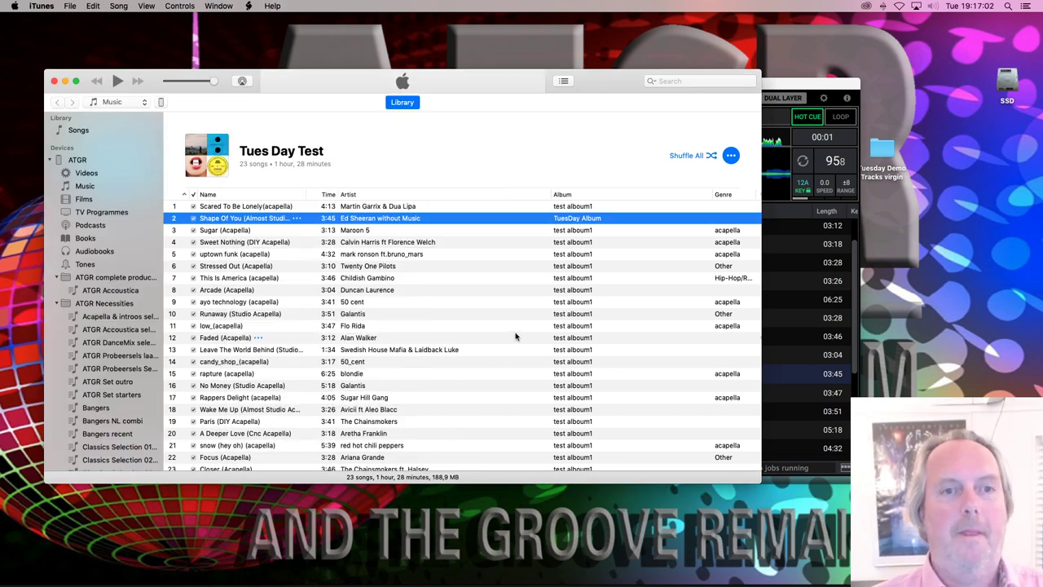
- Switch to Engine Prime and load This Is America (acapella) onto the deck in place of Shape Of You
left_click(800, 95)
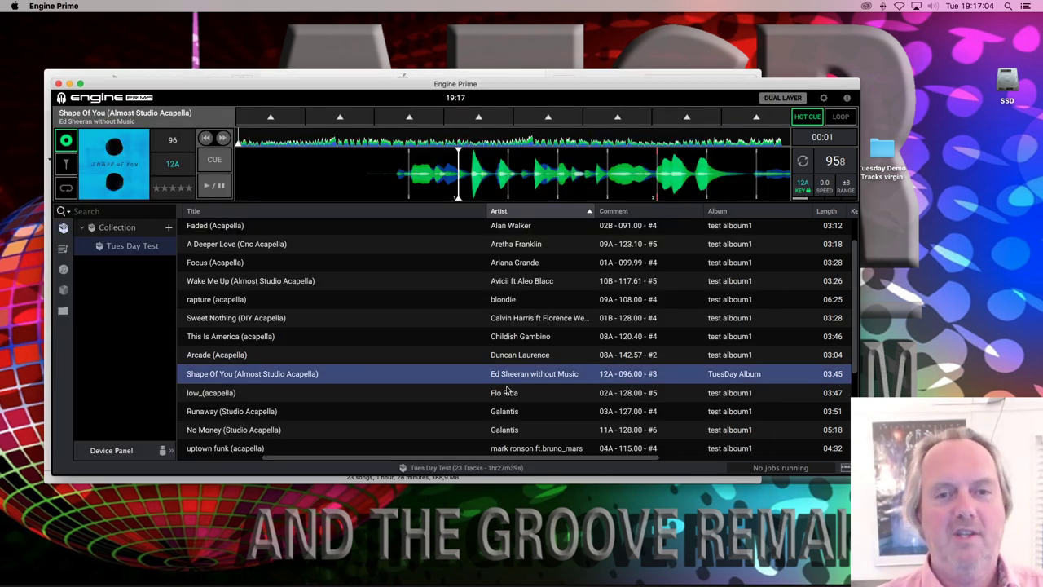
left_click(518, 355)
double_click(514, 340)
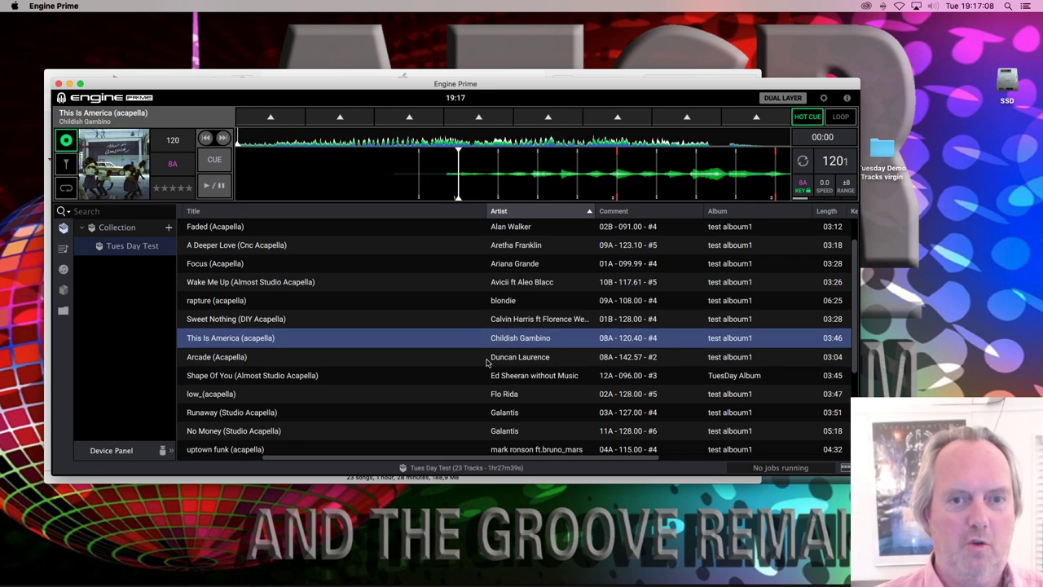
left_click(512, 375)
right_click(512, 374)
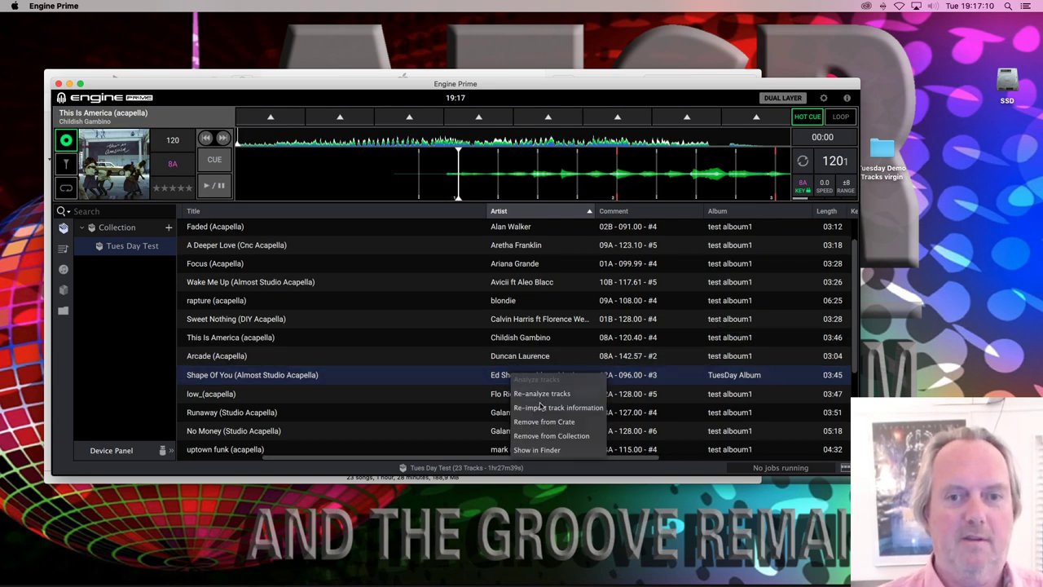
left_click(478, 374)
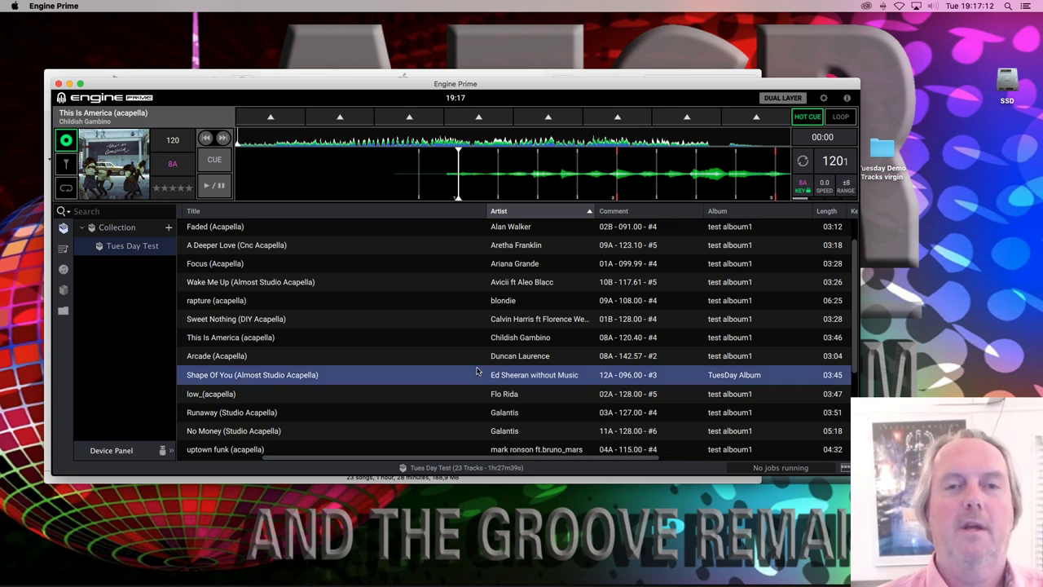
- Switch to iTunes and change the artist of Shape Of You to "Ed Sheeran No Music"
key("super+Tab")
left_click(461, 295)
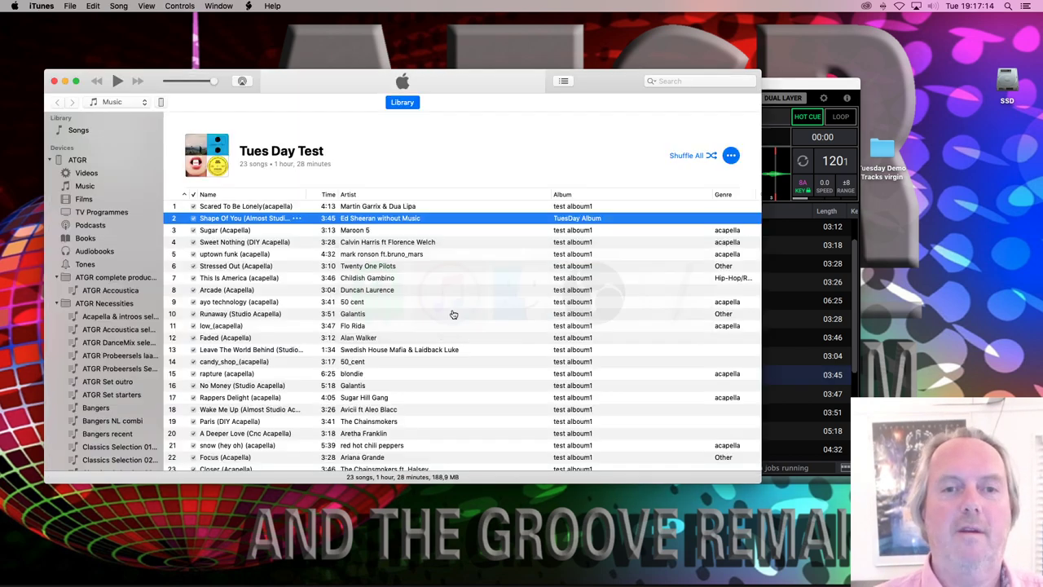
left_click(415, 219)
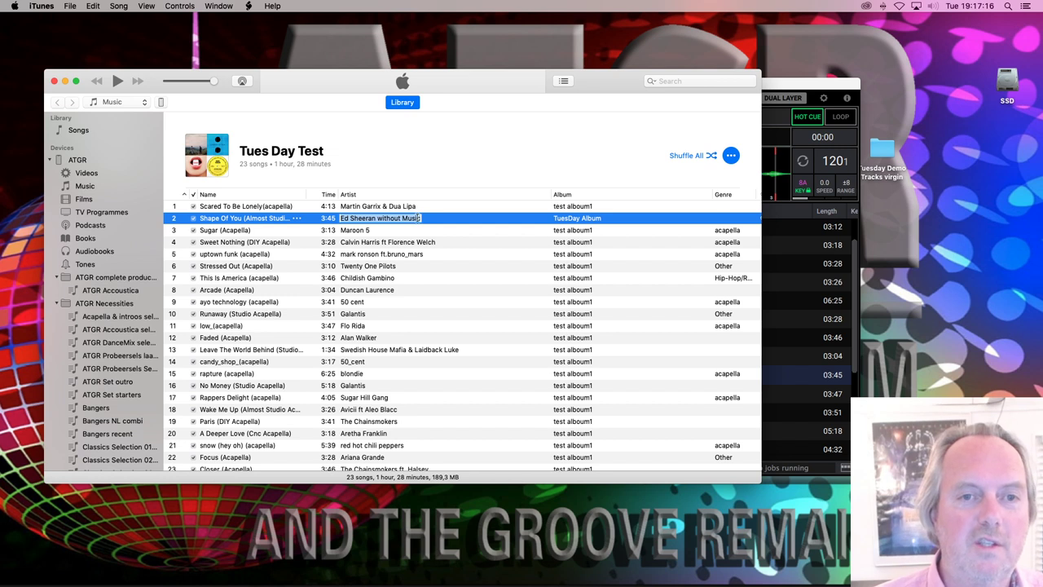
left_click(419, 219)
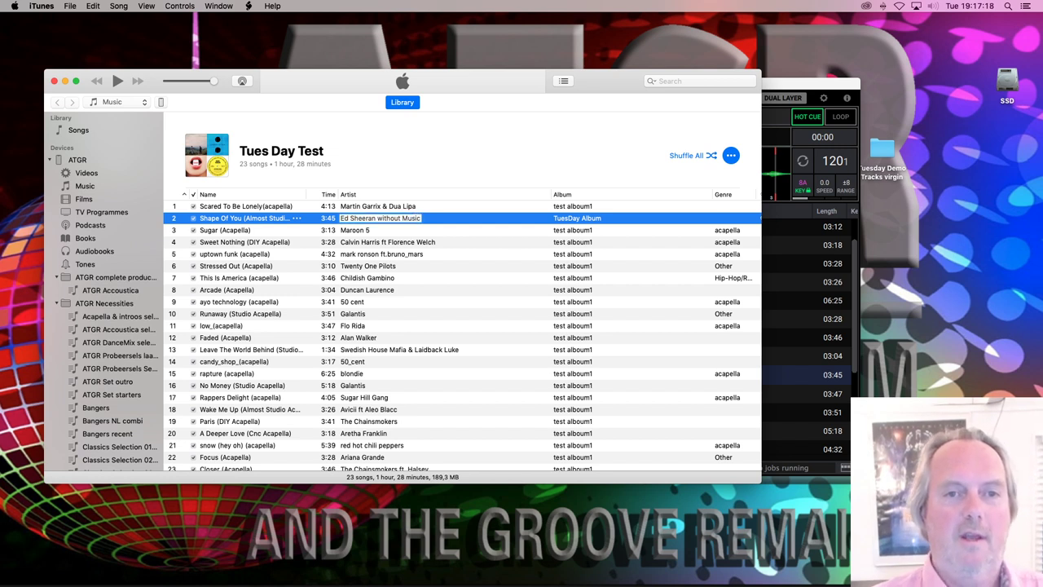
key("BackSpace")
key("BackSpace")
key("BackSpace")
key("BackSpace")
key("BackSpace")
key("BackSpace")
key("BackSpace")
key("BackSpace")
key("BackSpace")
key("BackSpace")
key("BackSpace")
key("BackSpace")
key("BackSpace")
type("No Music")
key("Return")
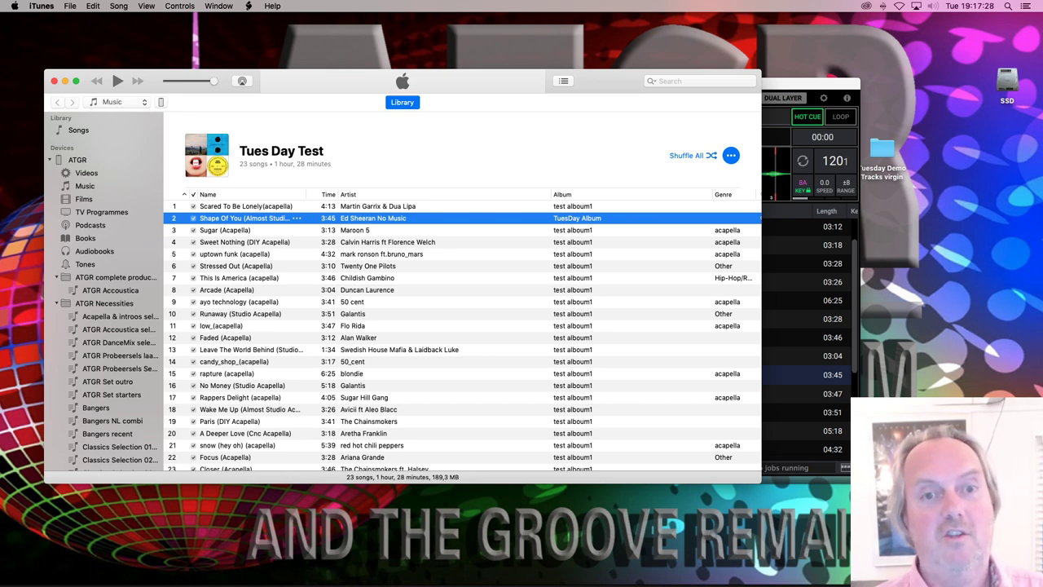
- Switch to Engine Prime, re-import the track information of Shape Of You and load the track onto the deck
key("super+Tab")
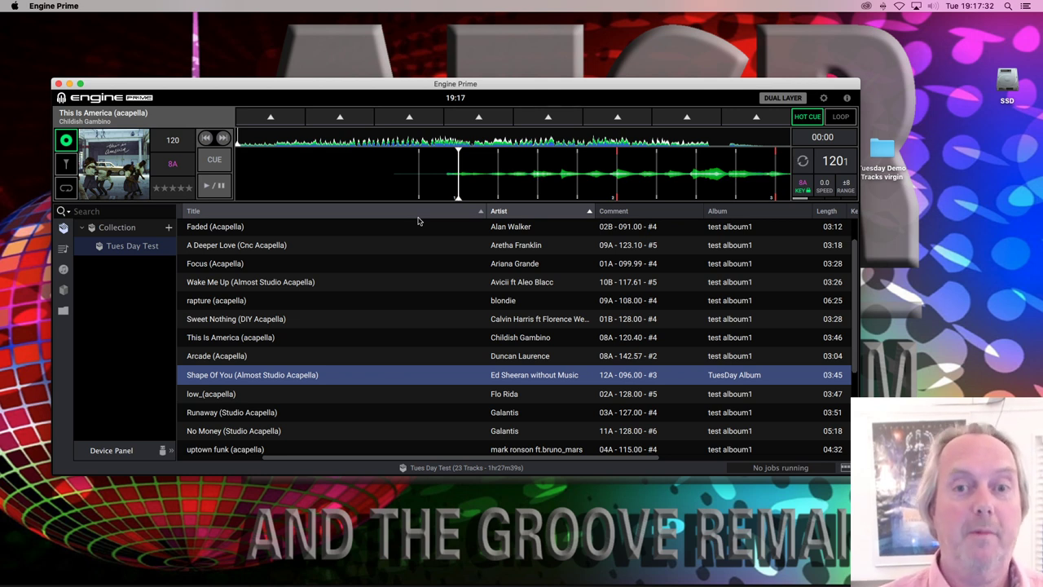
right_click(503, 376)
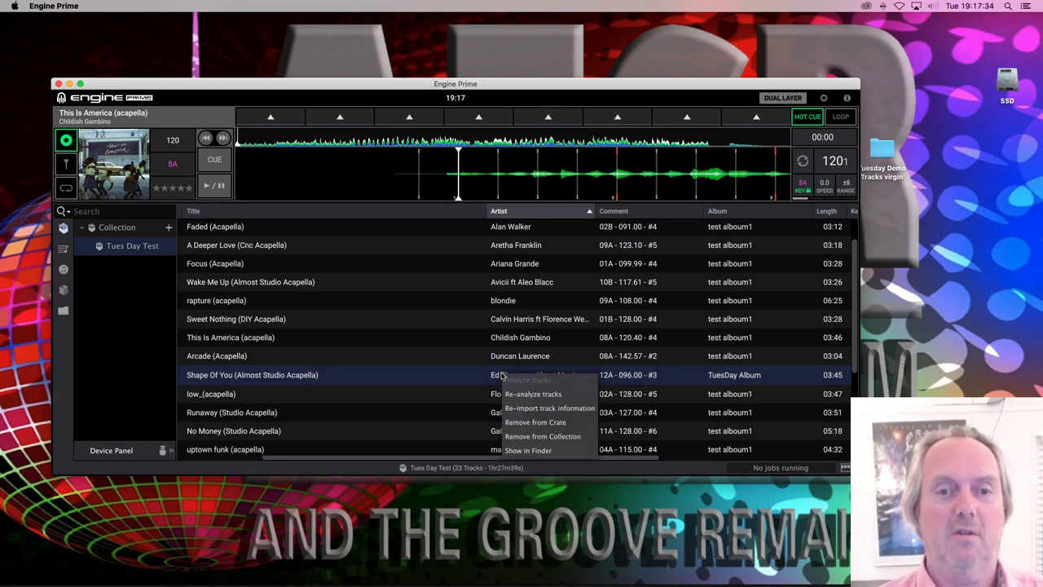
left_click(551, 414)
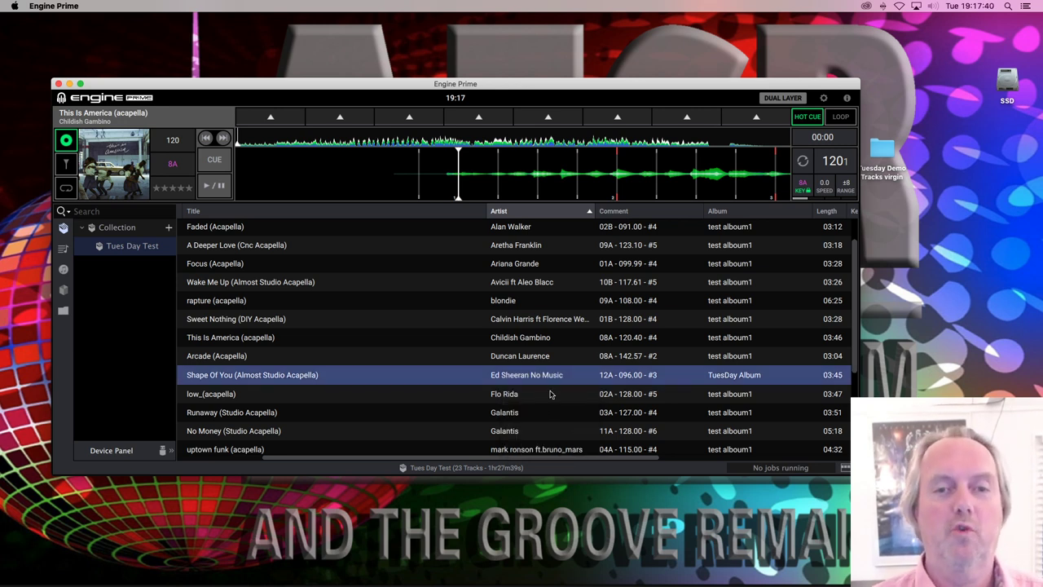
left_click_drag(551, 375, 493, 171)
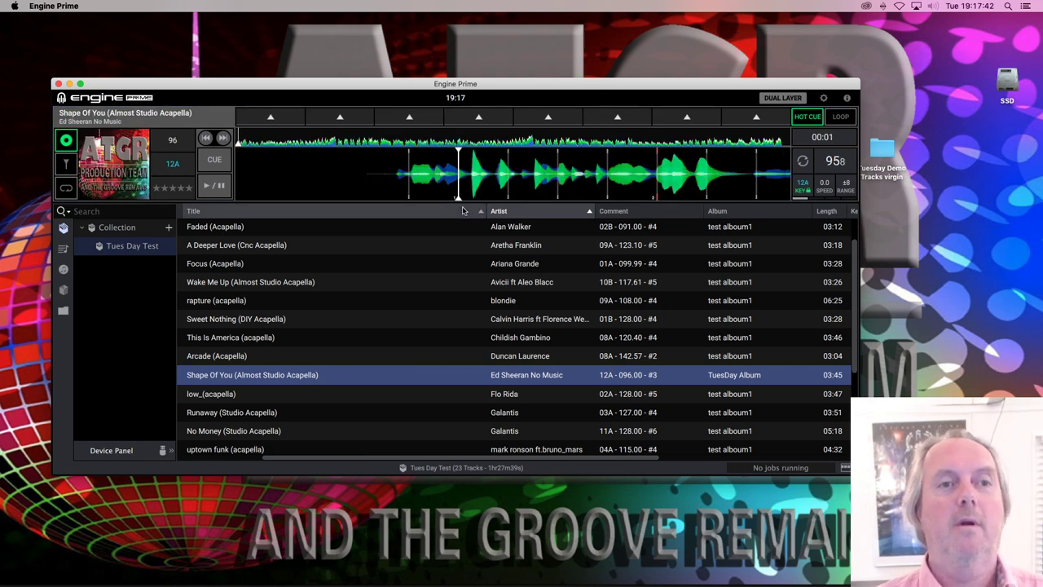
- Check which track commands are available for Shape Of You while it is loaded on the deck
left_click(97, 246)
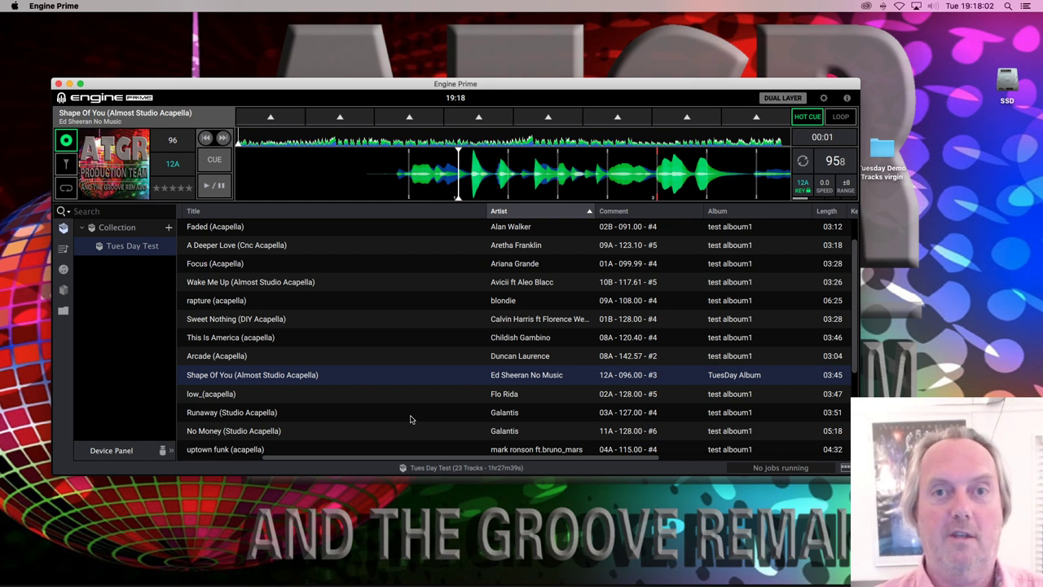
right_click(452, 369)
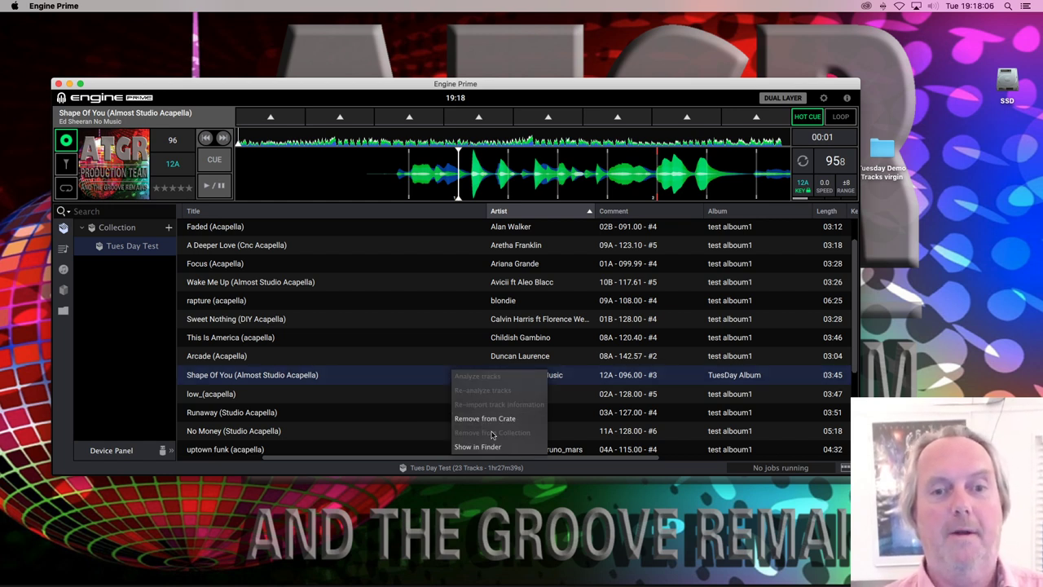
left_click(405, 399)
- Load Arcade (Acapella) onto the deck, and check the track commands and remaining columns for the unloaded Shape Of You
left_click_drag(485, 352, 511, 189)
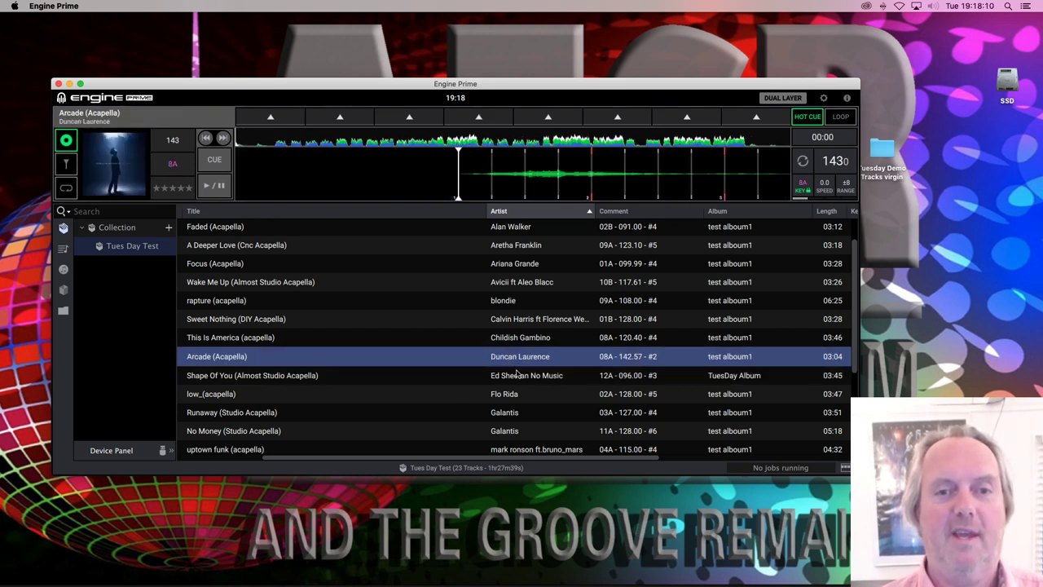
left_click(518, 376)
right_click(519, 379)
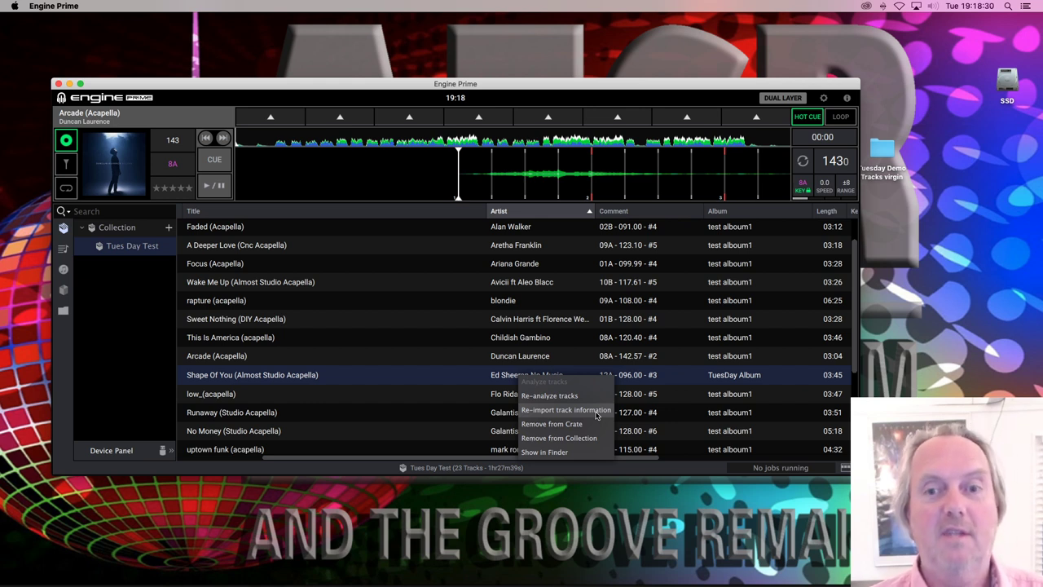
left_click(470, 401)
scroll(466, 401, "right", 8)
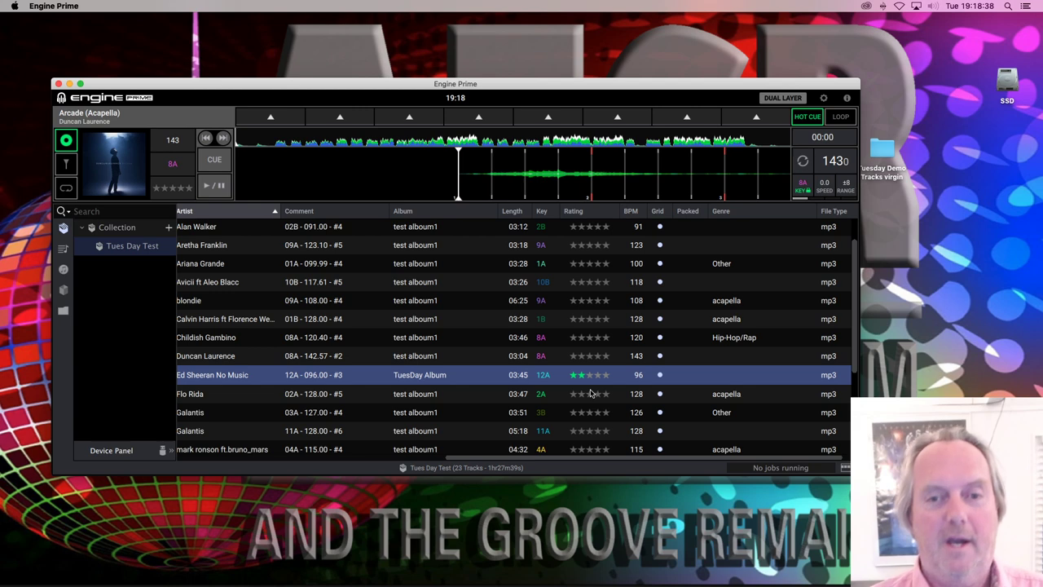
- Quit Engine Prime and reopen iTunes
key("super+q")
mouse_move(530, 583)
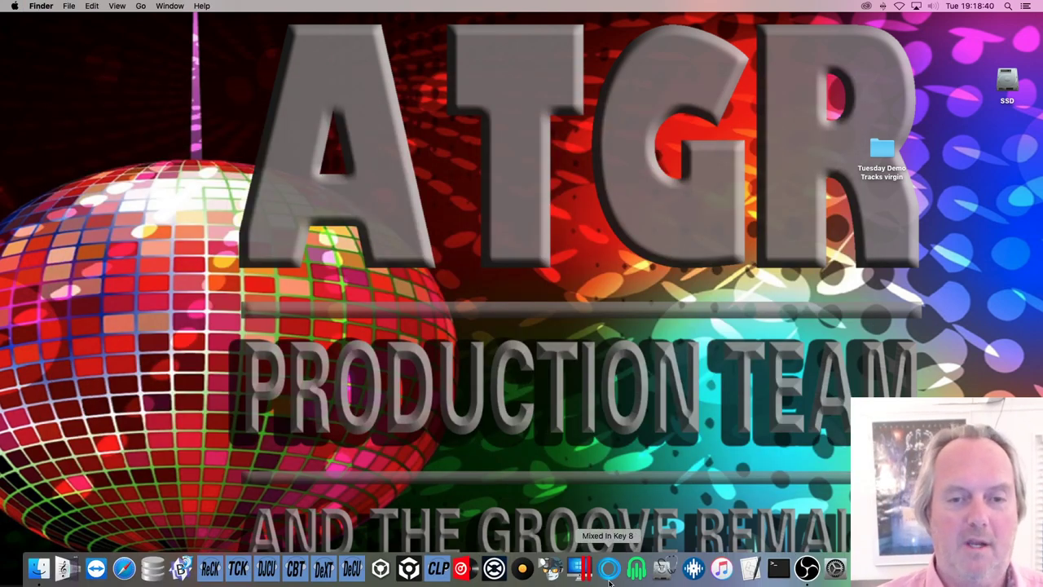
left_click(722, 569)
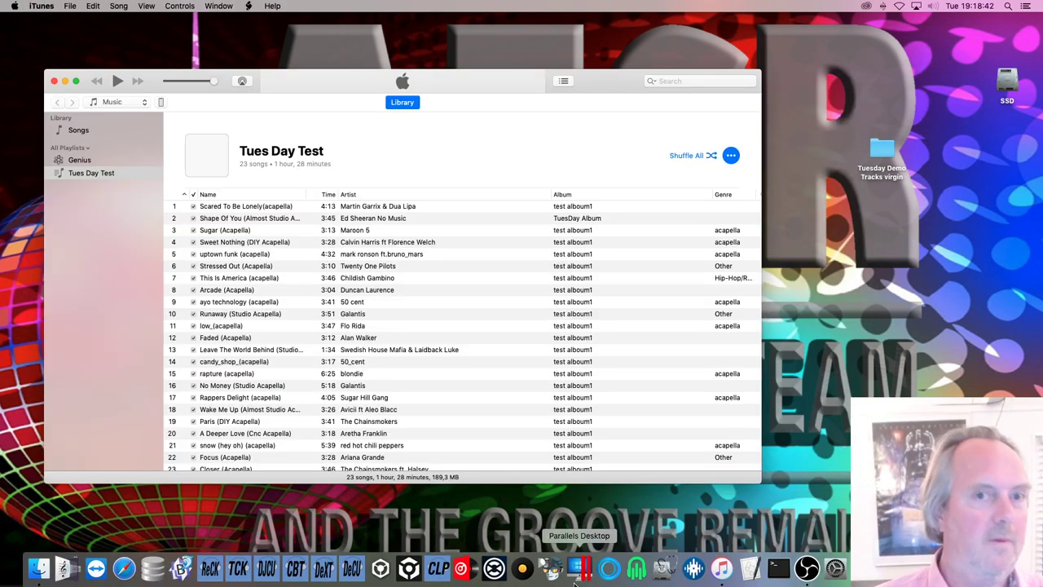
- Launch rekordbox and close its update manager without installing the update
mouse_move(489, 583)
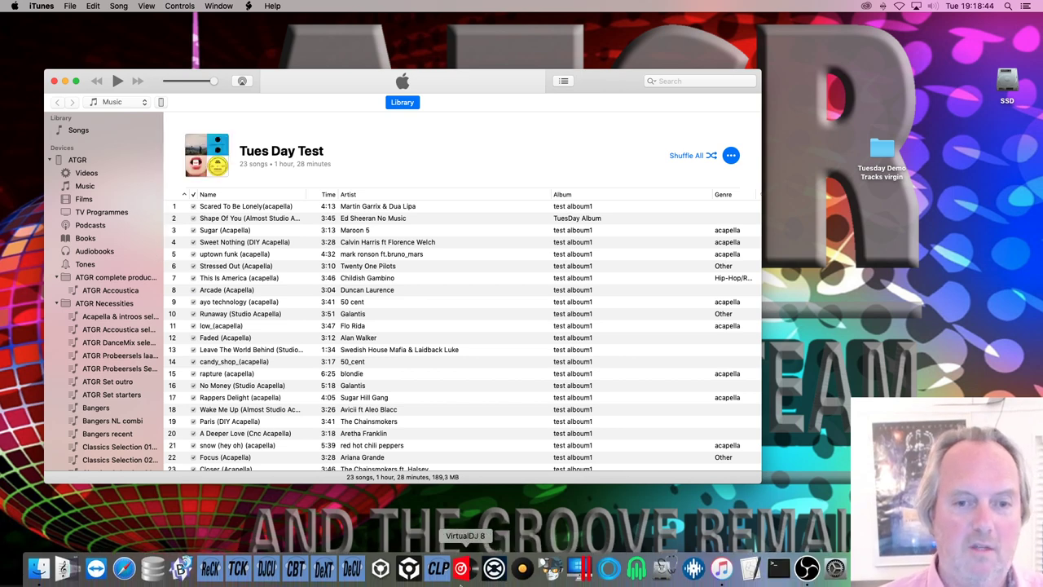
left_click(381, 569)
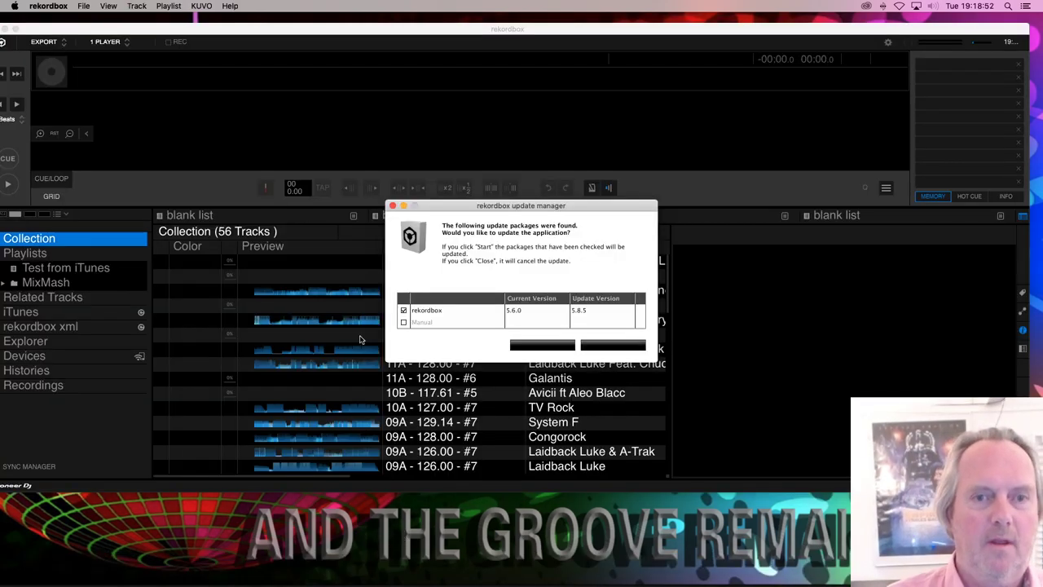
left_click(592, 346)
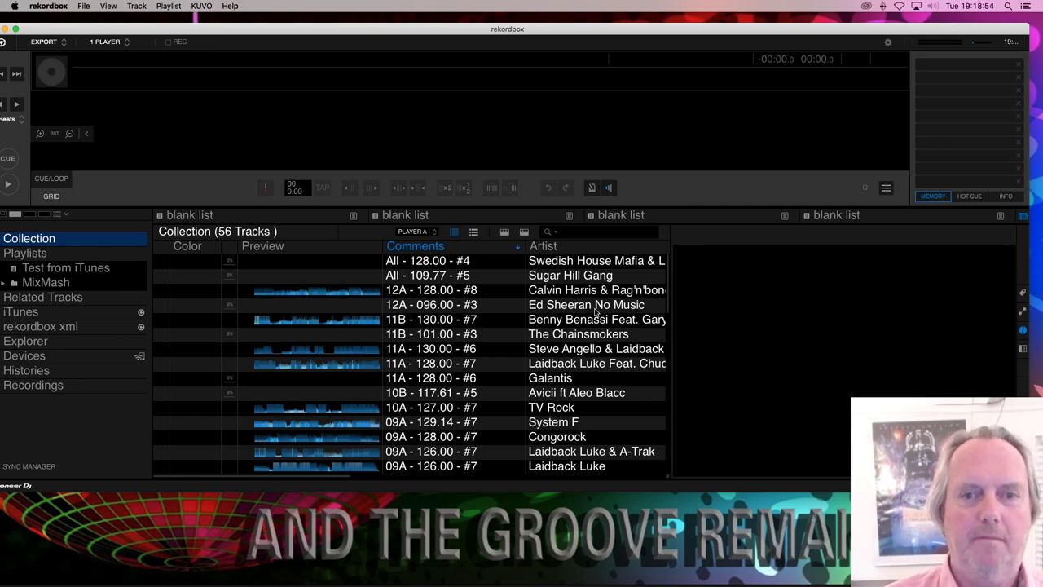
- Select Shape Of You in the rekordbox collection and examine its comment, artist, key, BPM, rating and genre columns
left_click(561, 306)
scroll(560, 311, "right", 5)
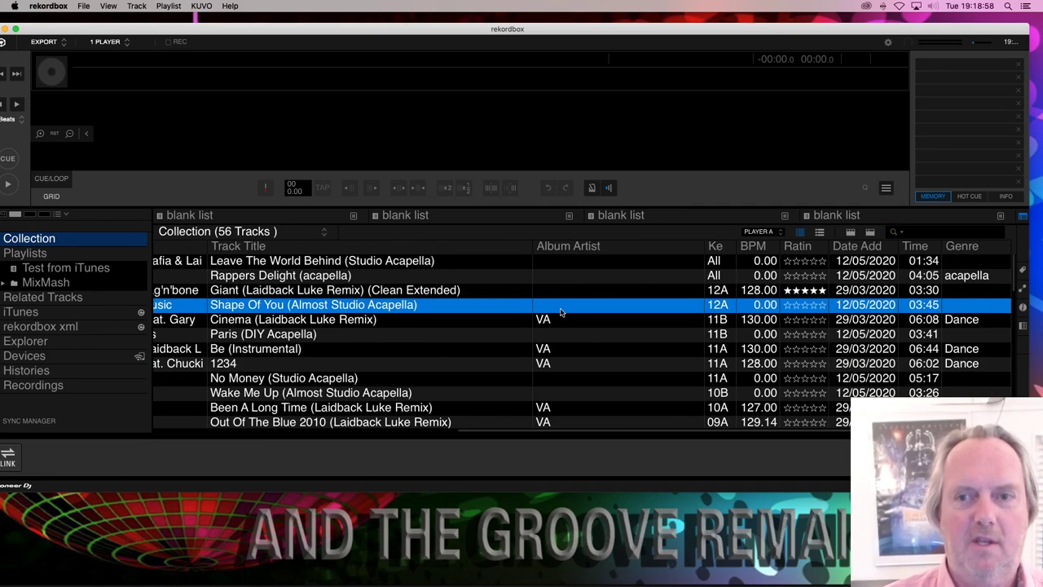
scroll(561, 311, "left", 5)
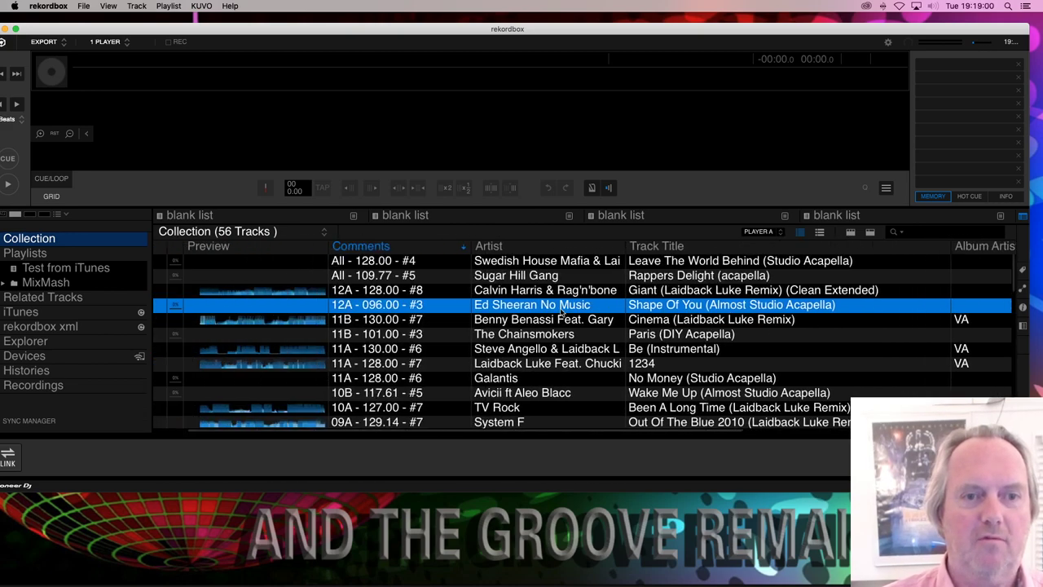
scroll(561, 311, "right", 5)
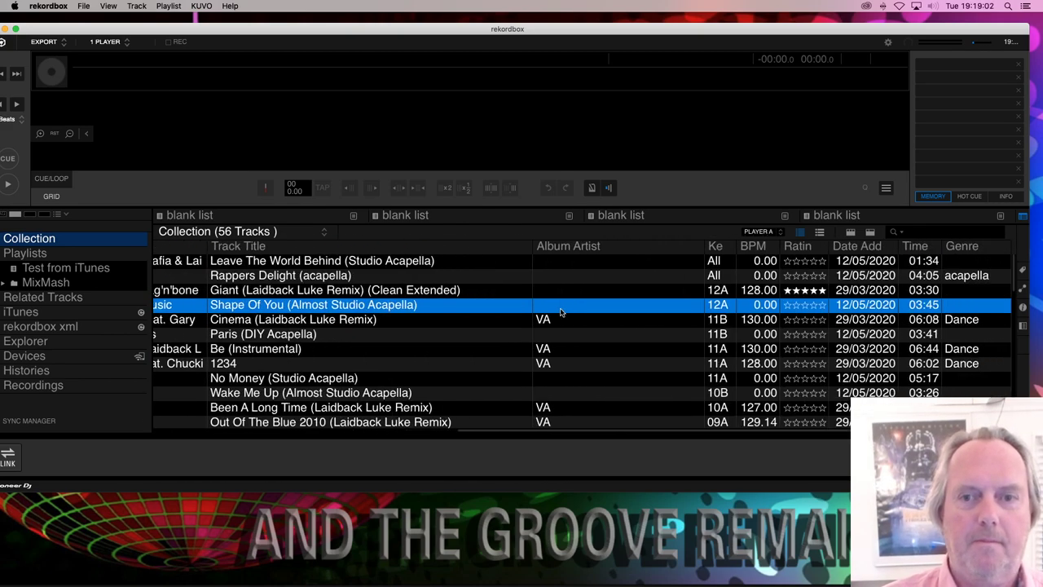
scroll(561, 311, "left", 5)
scroll(795, 324, "right", 5)
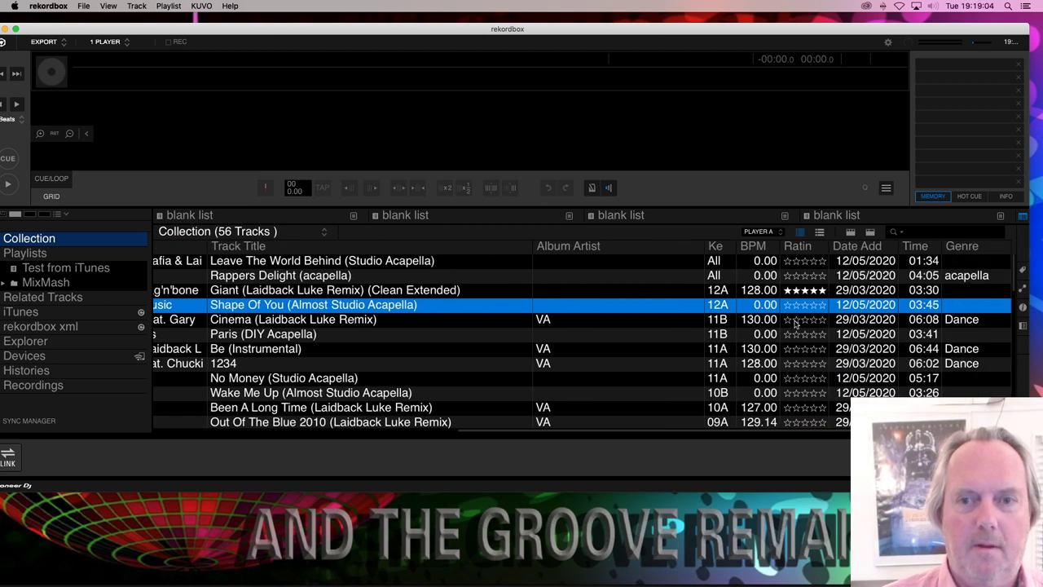
scroll(796, 324, "left", 5)
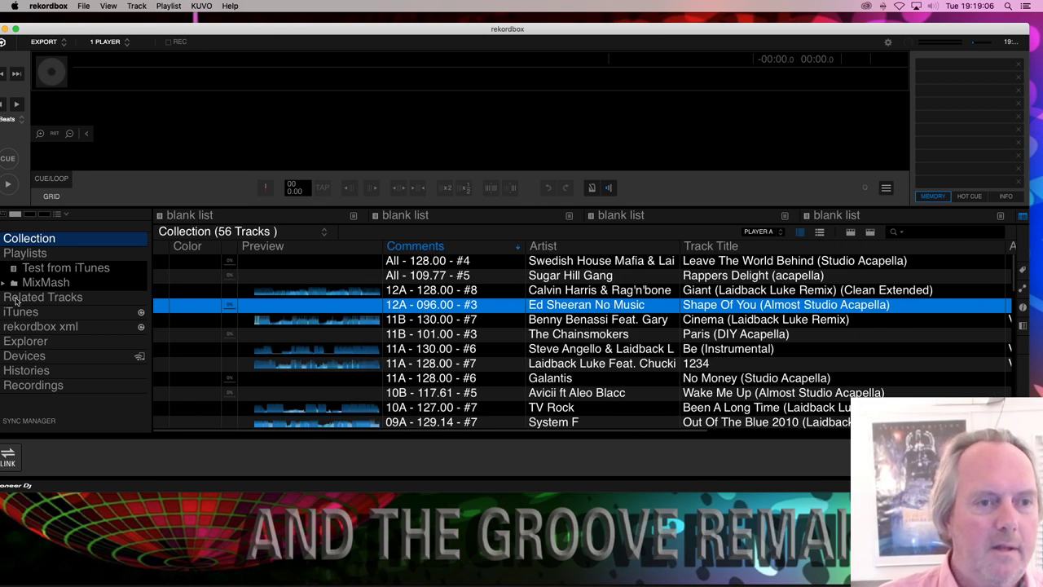
- Expand the iTunes library in rekordbox, check the Sync Manager's iTunes playlist selection, and close it
left_click_drag(263, 32, 275, 29)
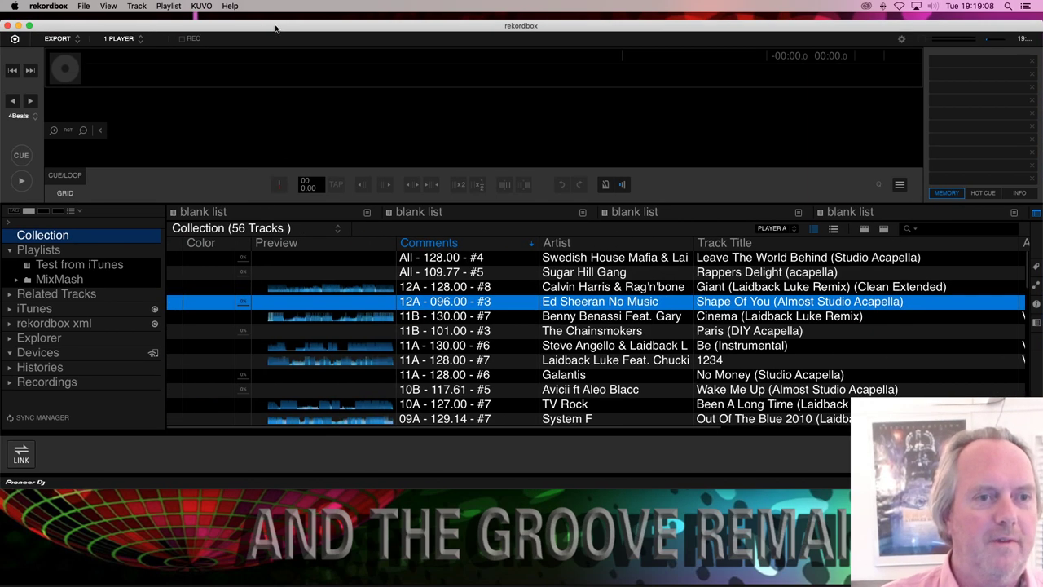
left_click(10, 308)
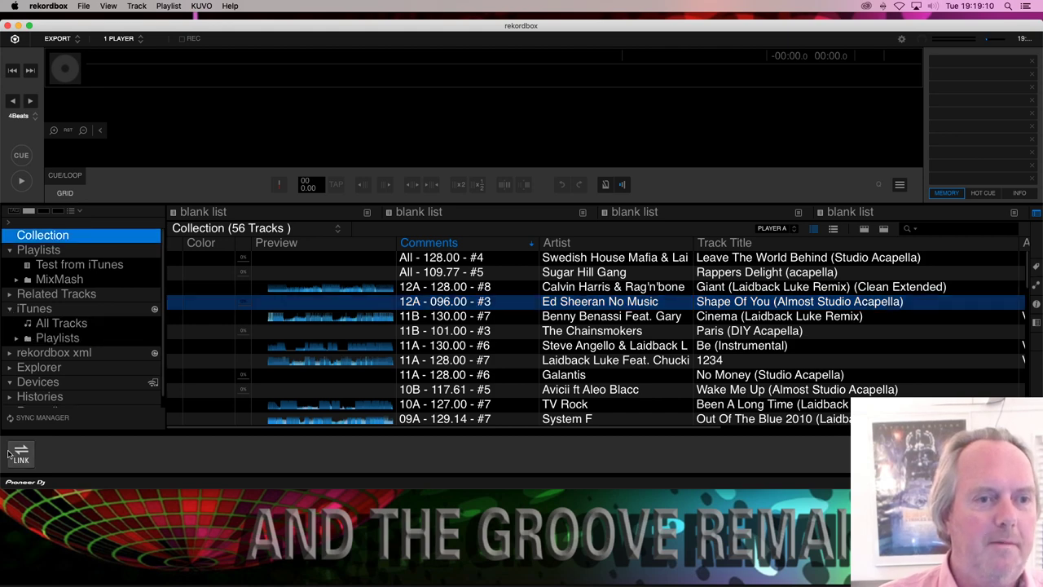
left_click(34, 420)
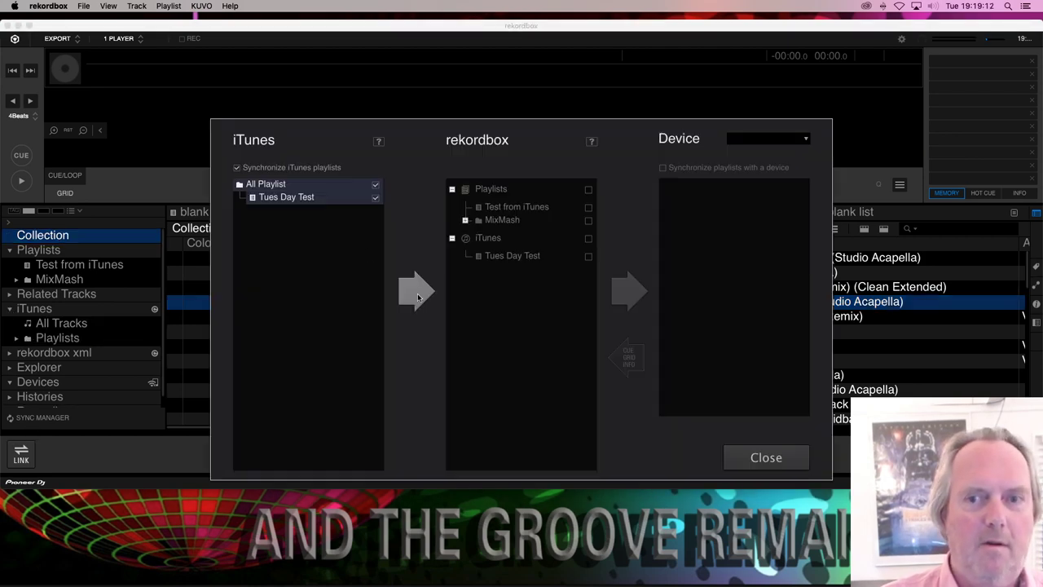
left_click(773, 466)
scroll(810, 345, "right", 5)
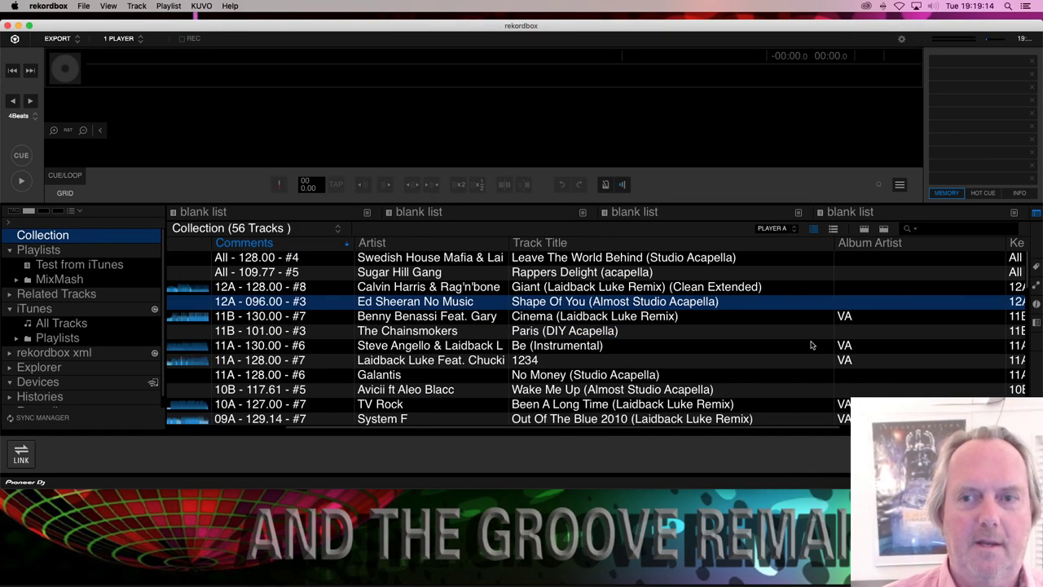
scroll(811, 345, "left", 5)
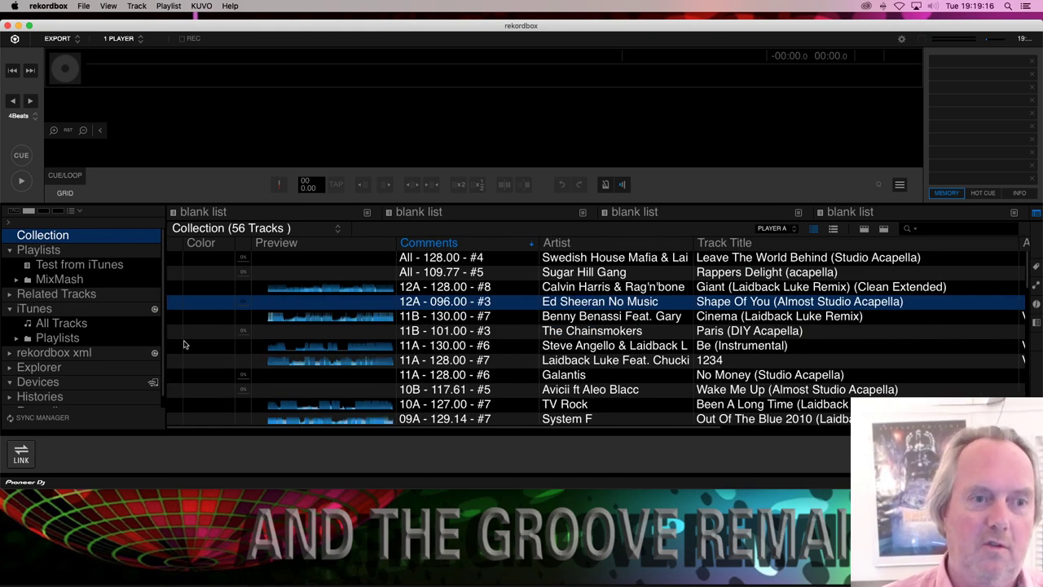
- Open the Tues Day Test playlist under the iTunes library and examine the columns for Shape Of You
left_click(17, 337)
left_click(60, 352)
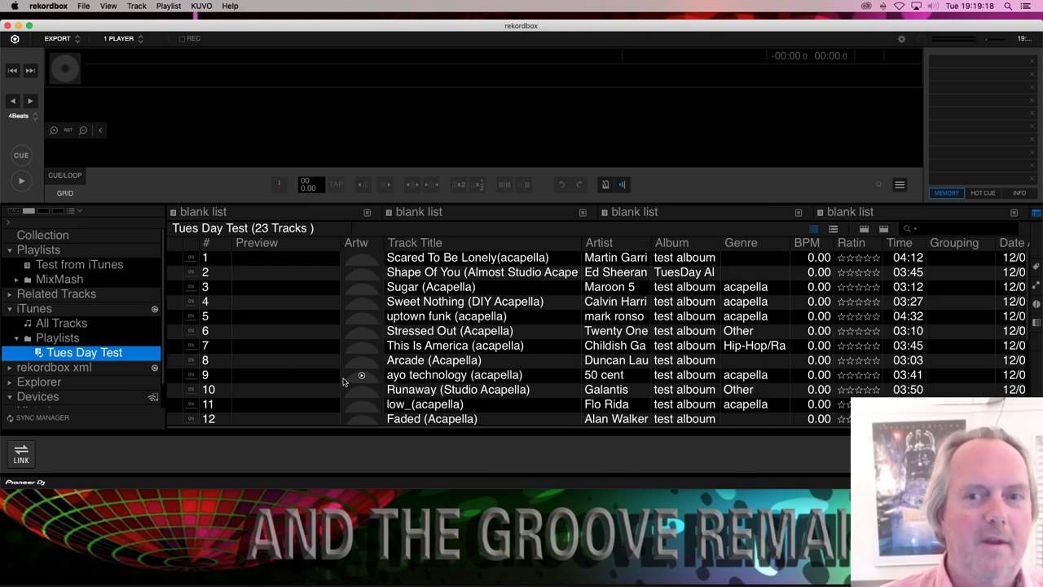
scroll(542, 390, "right", 2)
scroll(542, 389, "left", 2)
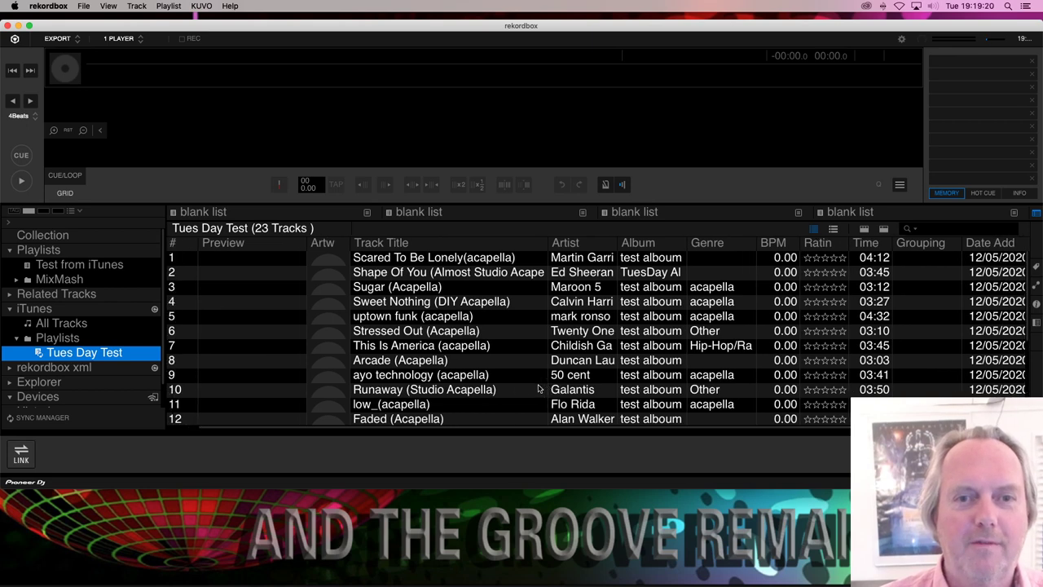
left_click(605, 275)
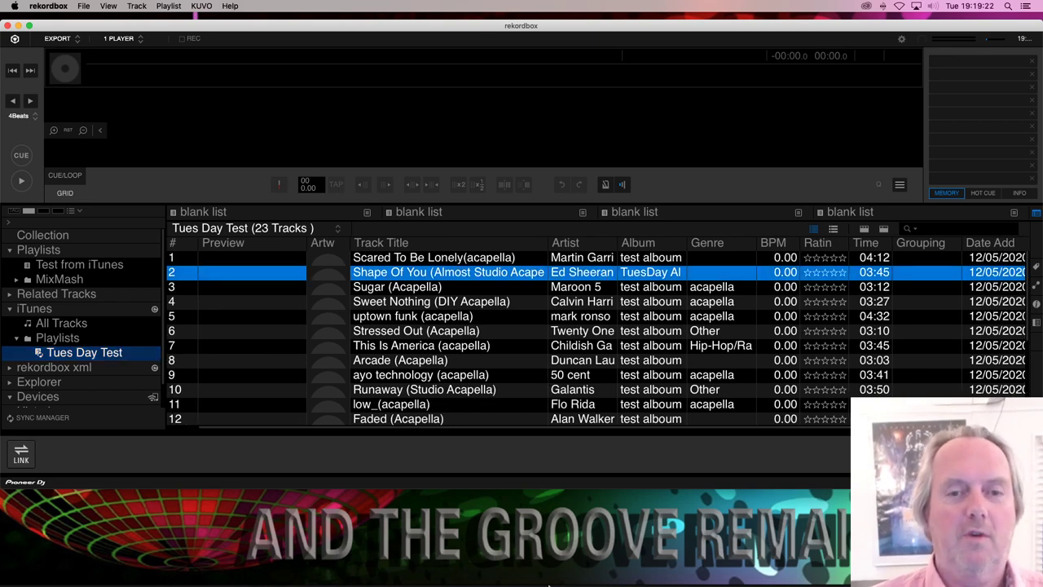
- Switch to iTunes to check the Tues Day Test columns, quit rekordbox, and return to iTunes
mouse_move(551, 580)
left_click(731, 567)
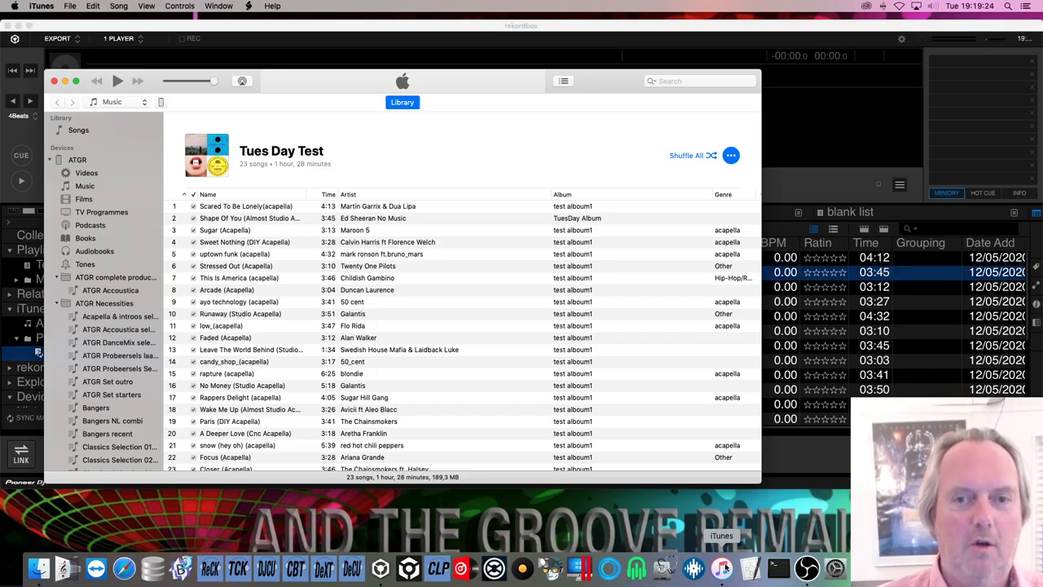
scroll(630, 258, "right", 3)
scroll(630, 257, "left", 3)
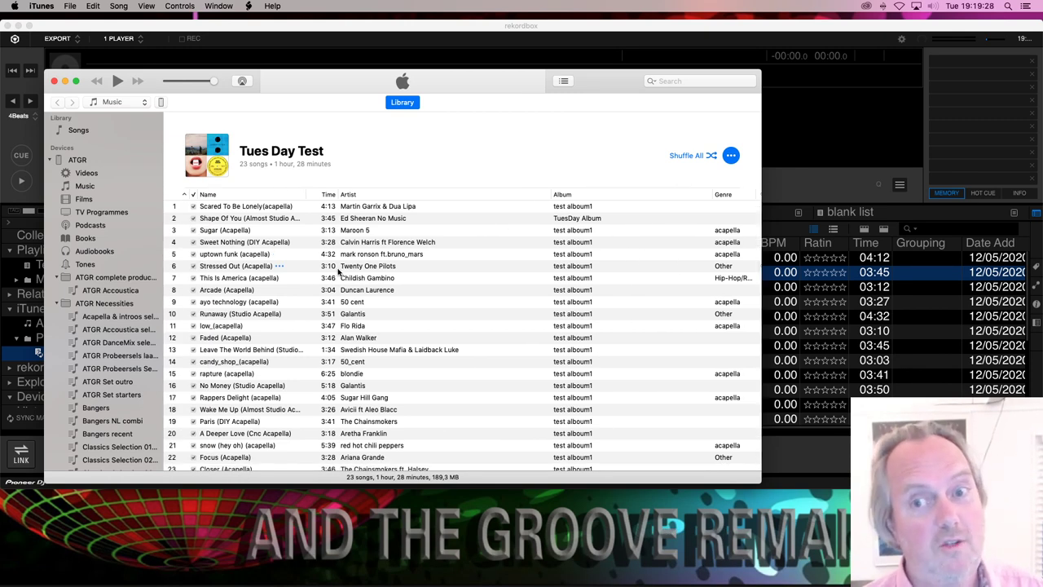
left_click(821, 107)
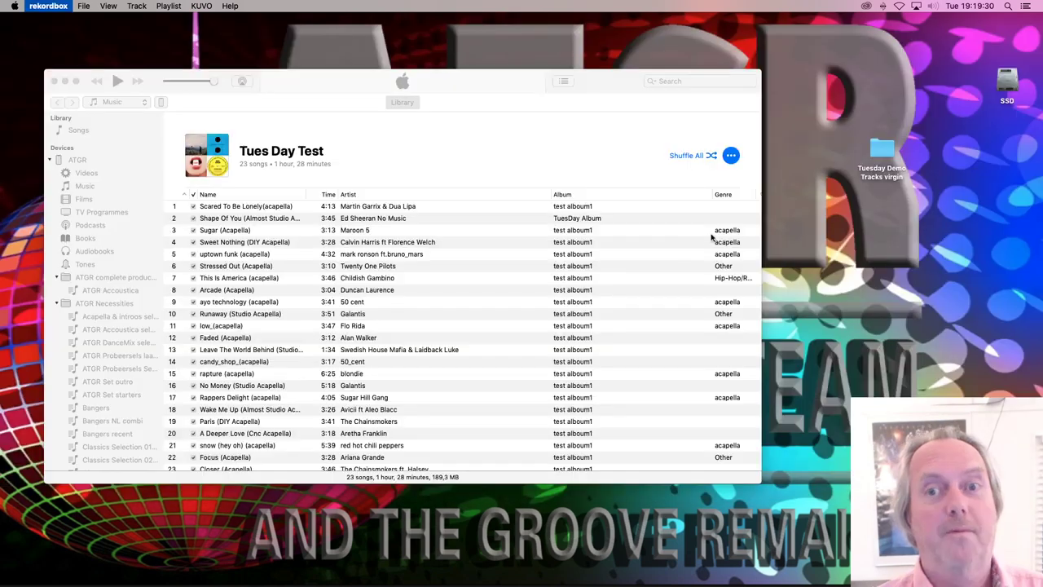
left_click(579, 118)
- Set the rating of Shape Of You to two stars in its song info, and recheck the saved details
left_click(431, 221)
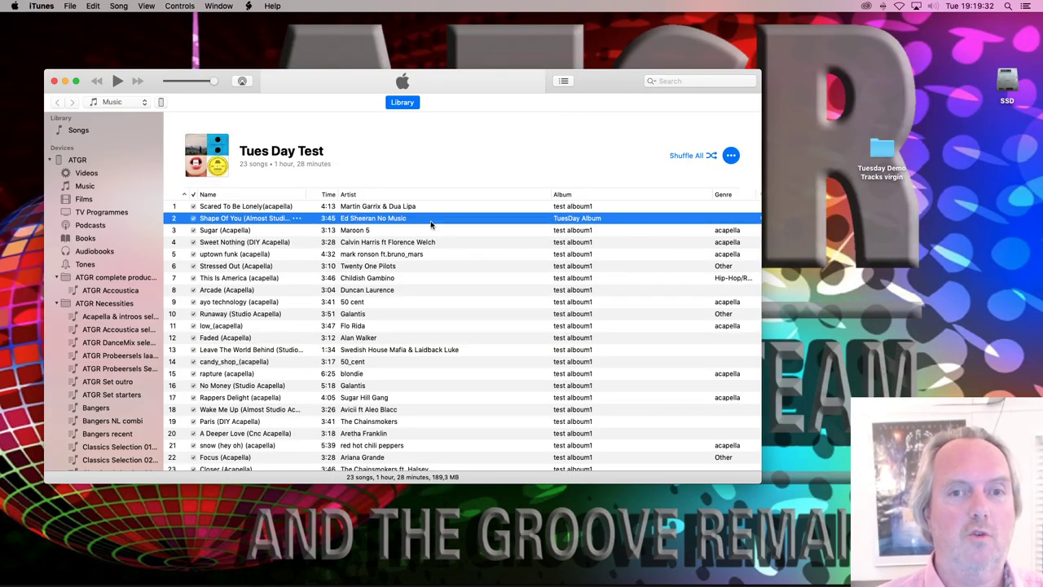
scroll(431, 225, "right", 3)
scroll(431, 225, "left", 3)
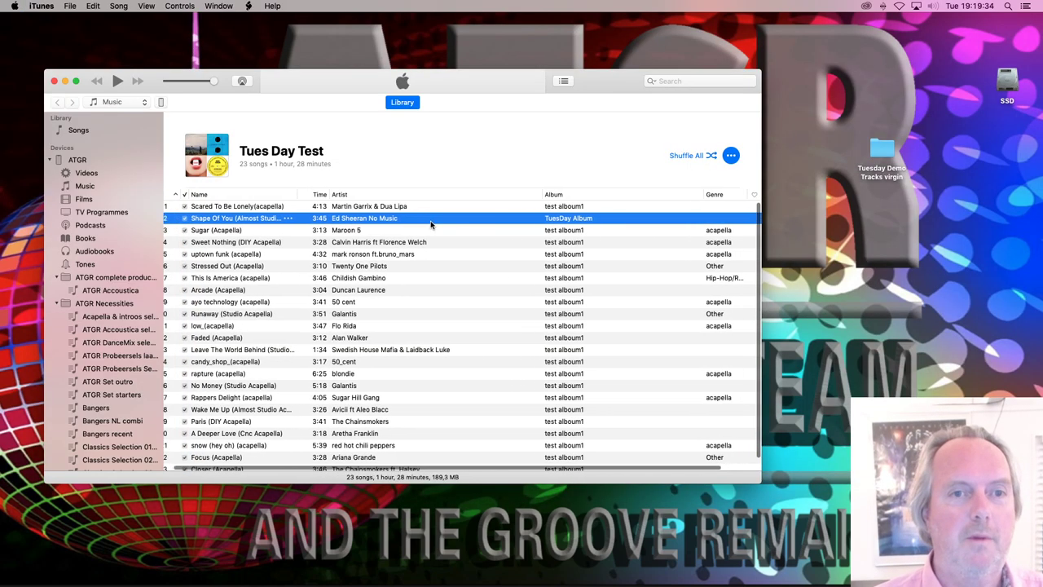
scroll(431, 225, "right", 3)
key("super+i")
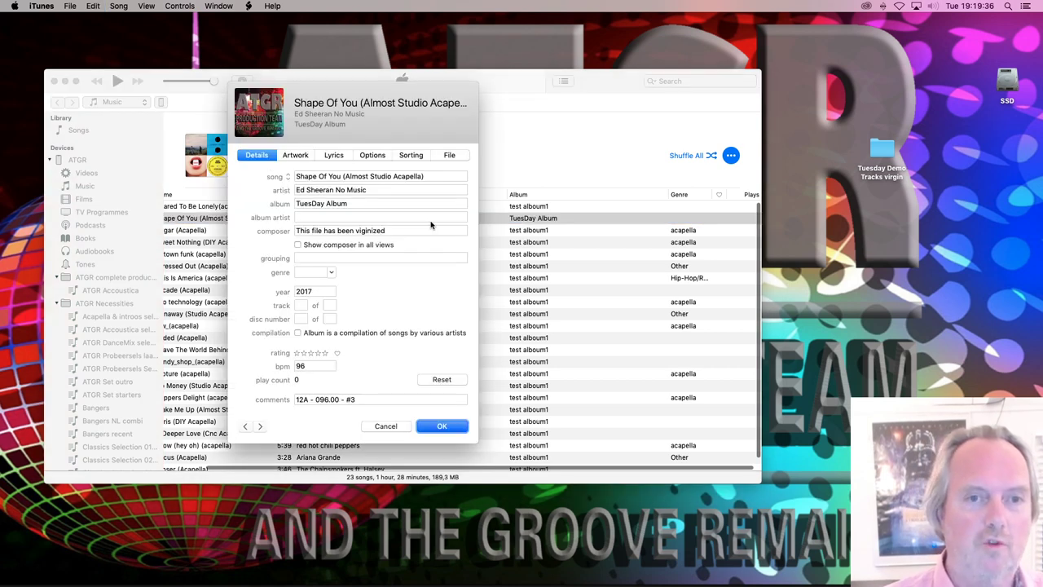
left_click(306, 353)
left_click(449, 427)
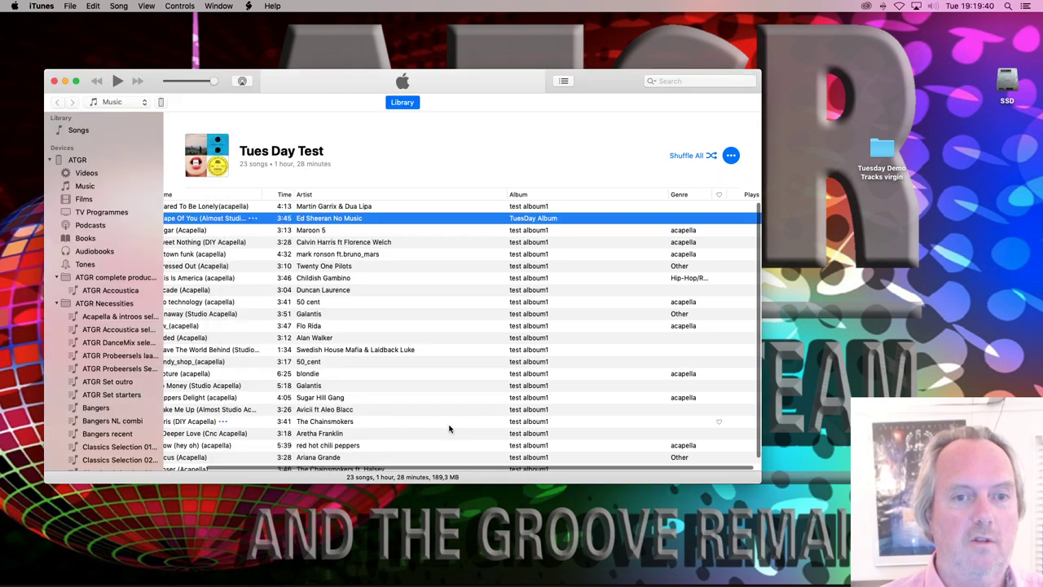
key("super+i")
left_click(450, 426)
- Hide iTunes, relaunch rekordbox, and close its update manager without installing the update
key("super+h")
mouse_move(461, 583)
left_click(377, 578)
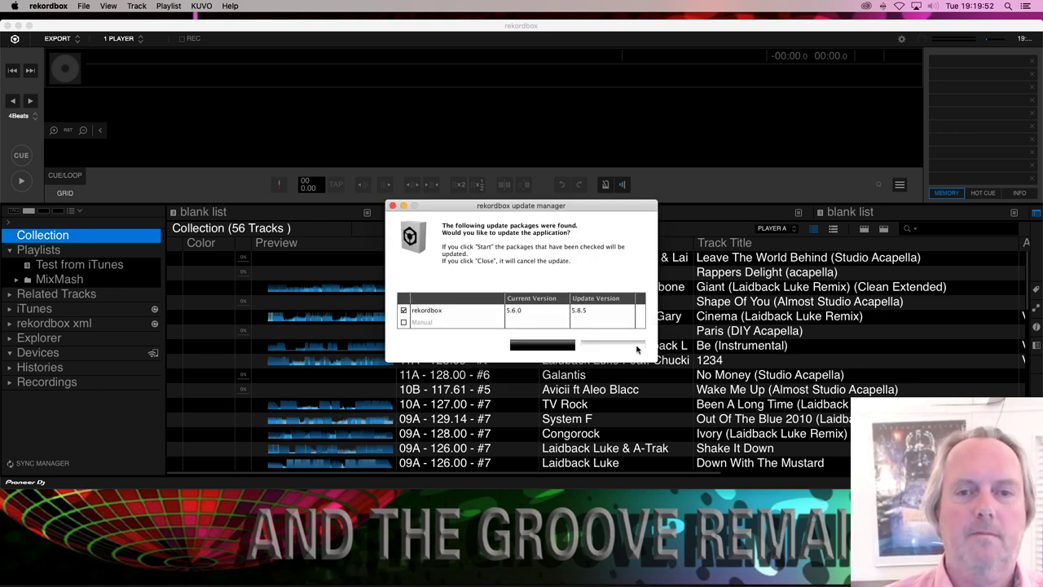
left_click(635, 347)
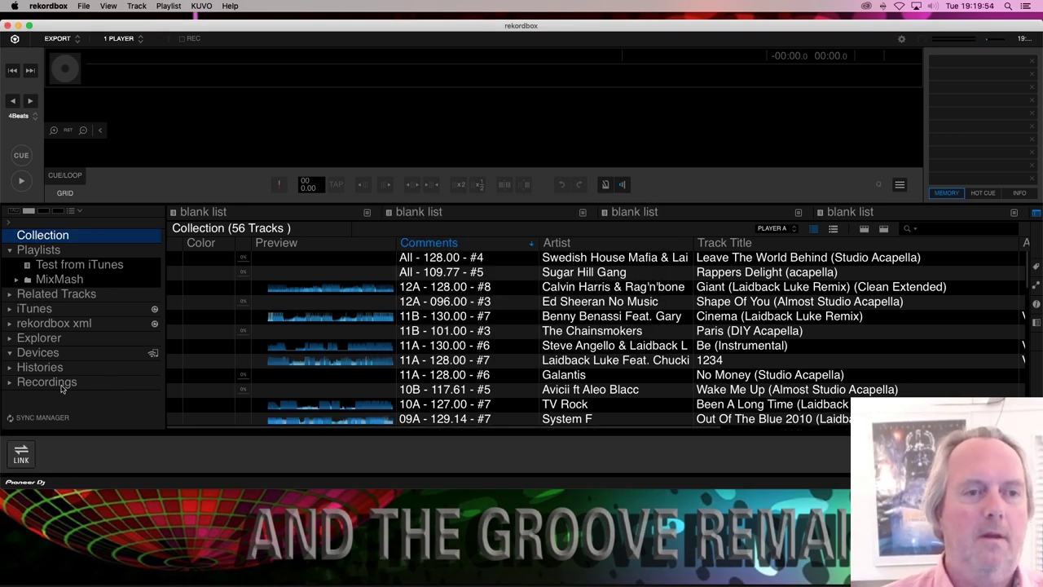
- Sort the rekordbox collection by artist, select Shape Of You, and examine its rating
scroll(228, 329, "right", 3)
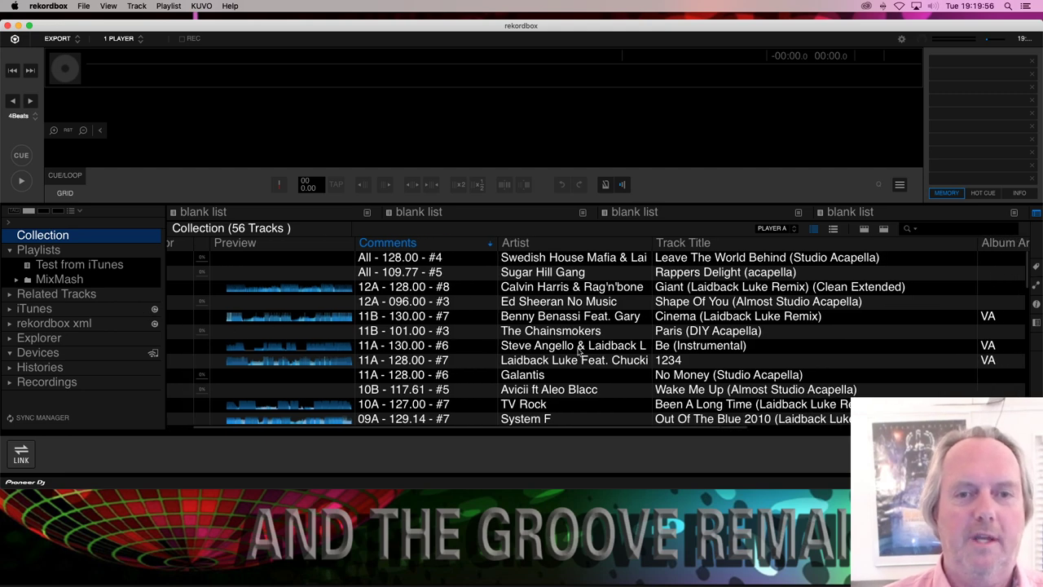
scroll(598, 345, "right", 1)
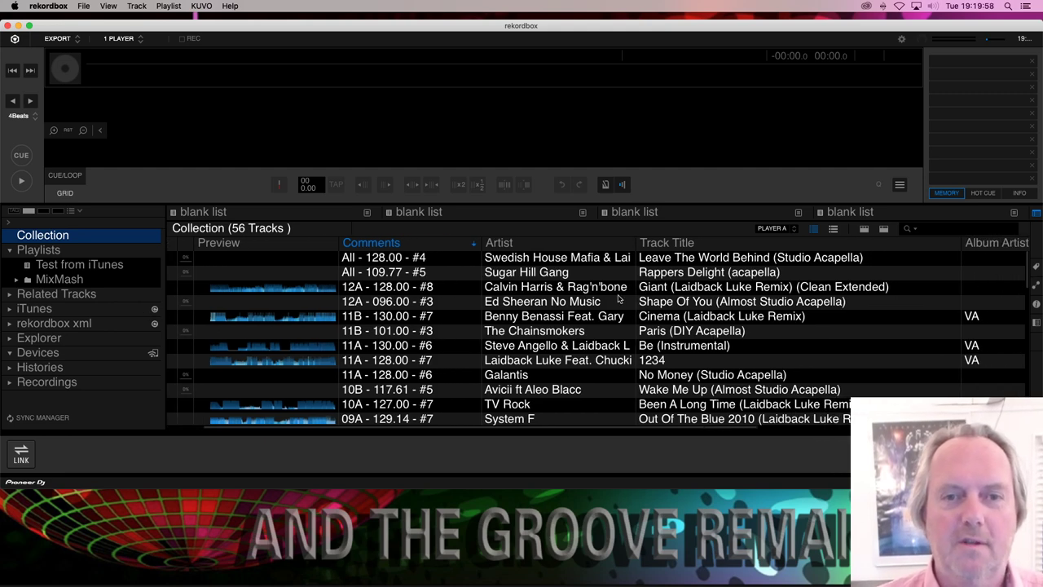
left_click(578, 246)
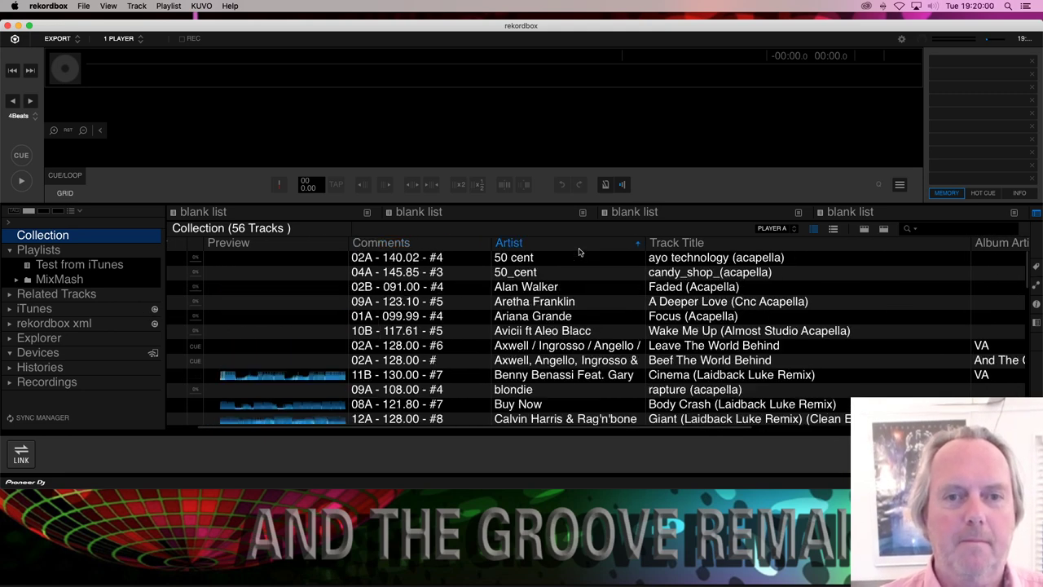
scroll(585, 400, "down", 4)
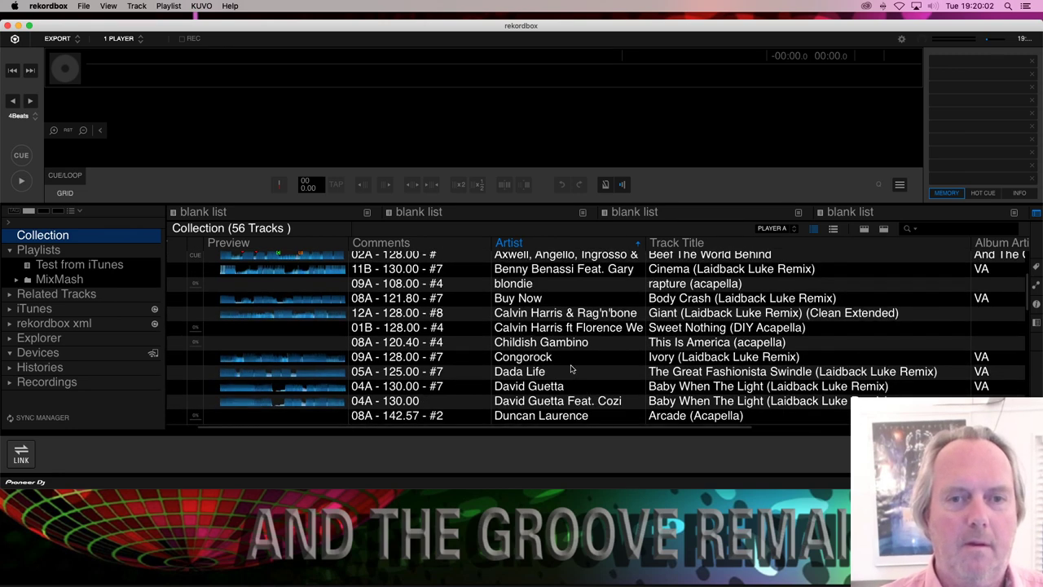
scroll(572, 369, "down", 3)
scroll(568, 359, "down", 1)
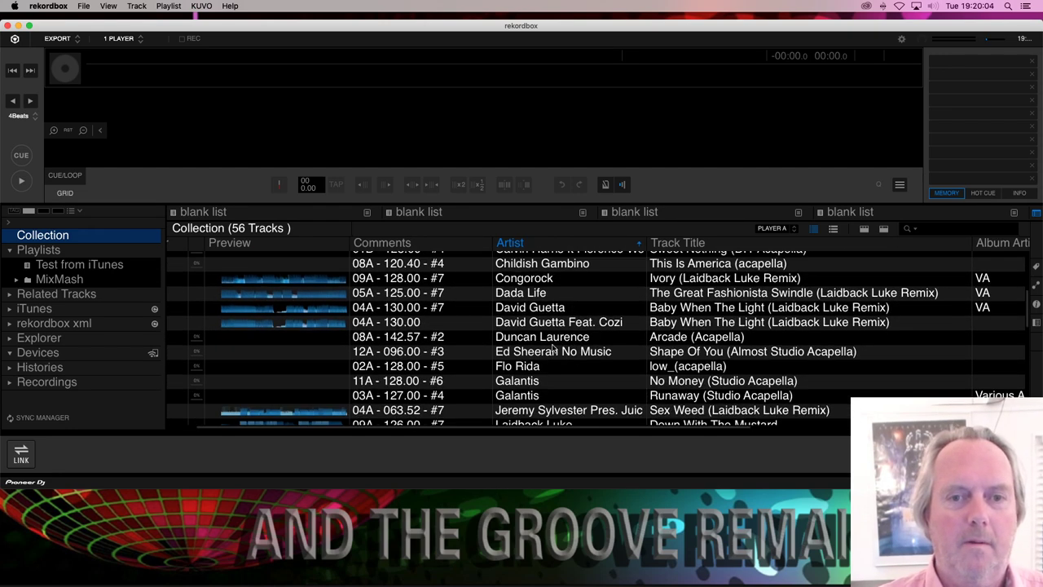
left_click(552, 350)
scroll(551, 351, "right", 5)
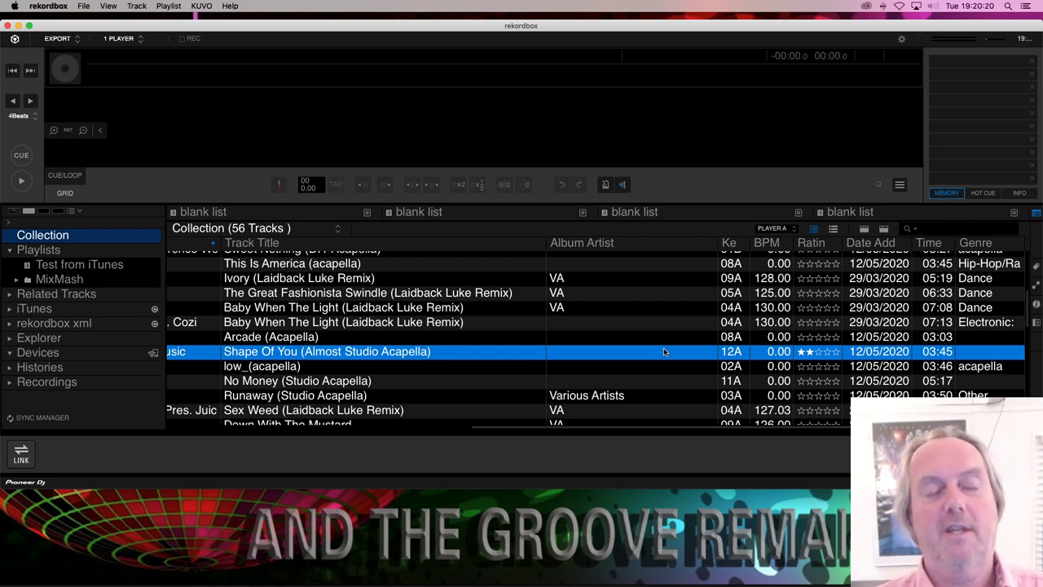
- Minimize rekordbox, launch Engine Prime, and check the rating and BPM of Shape Of You in the iTunes Tues Day Test playlist
key("super+m")
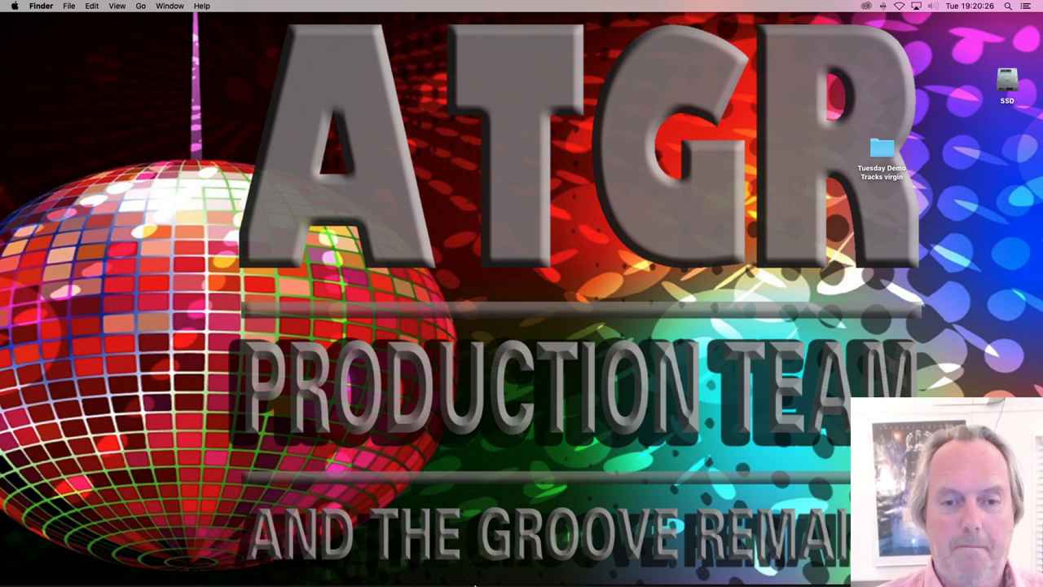
left_click(634, 567)
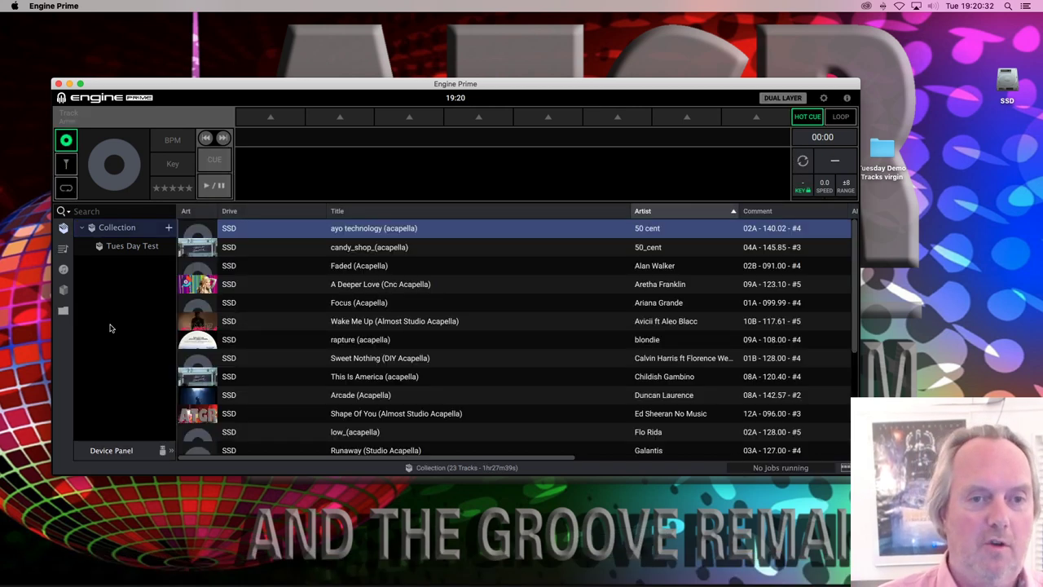
left_click(63, 270)
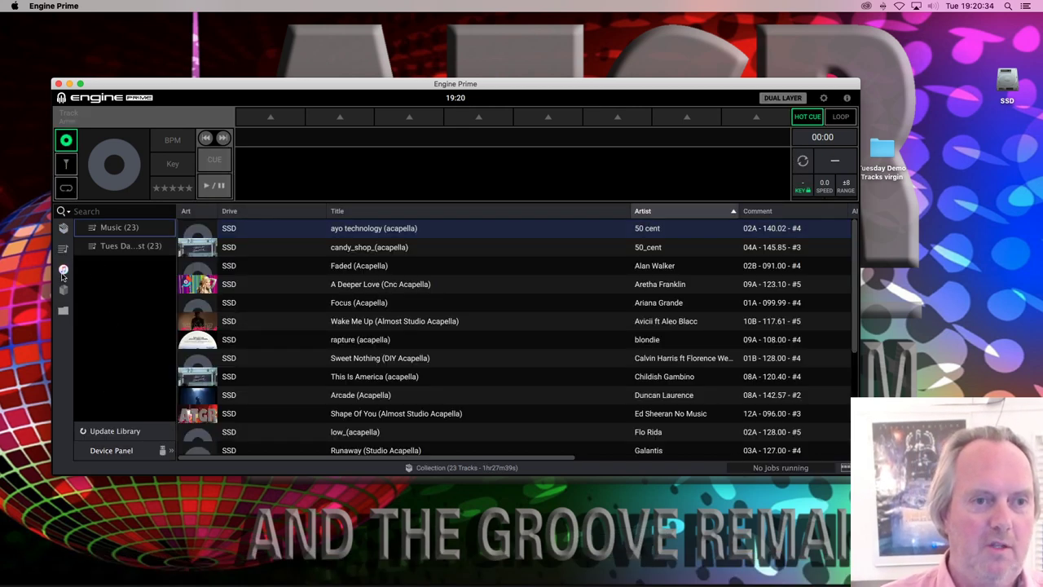
left_click(128, 246)
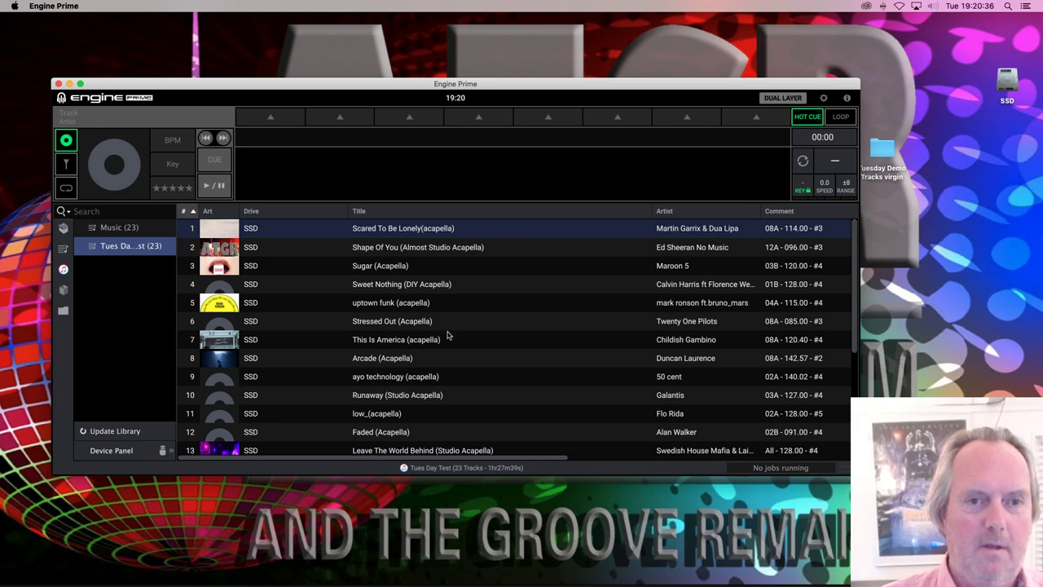
scroll(410, 359, "right", 2)
scroll(409, 359, "right", 5)
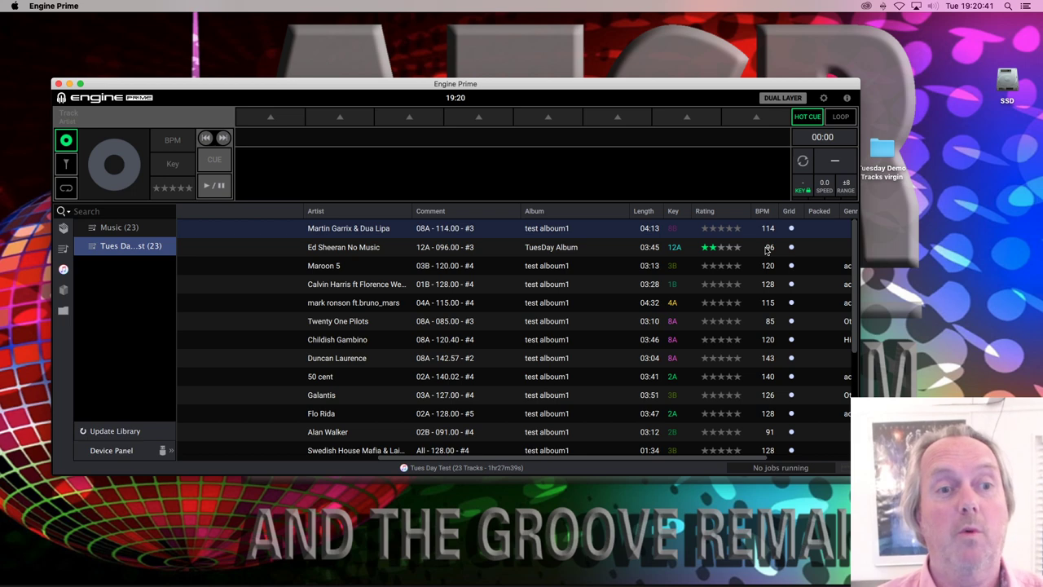
- Remove the Tues Day Test crate from the collection on all connected devices
left_click(63, 228)
right_click(130, 247)
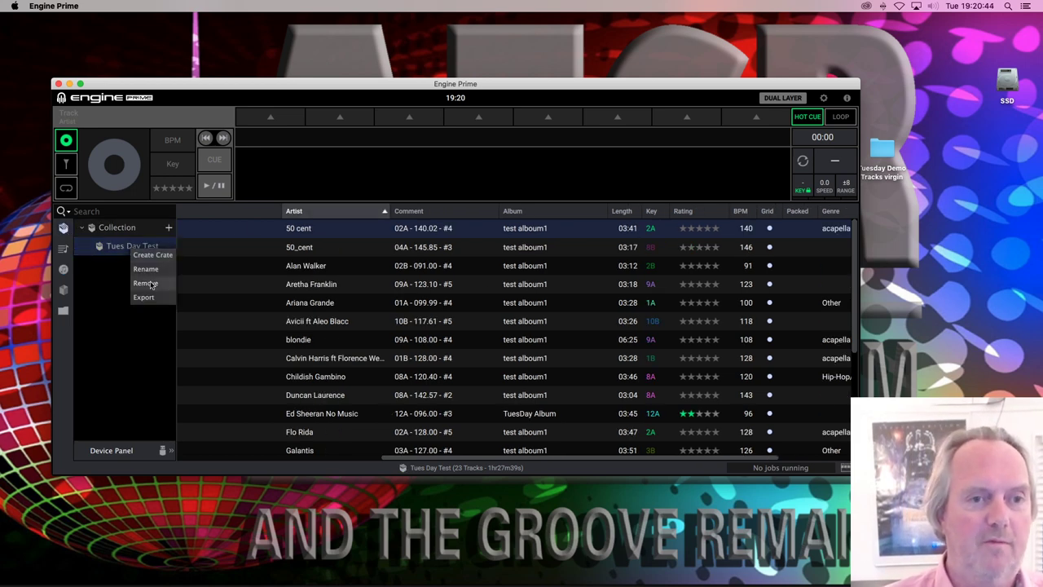
left_click(146, 282)
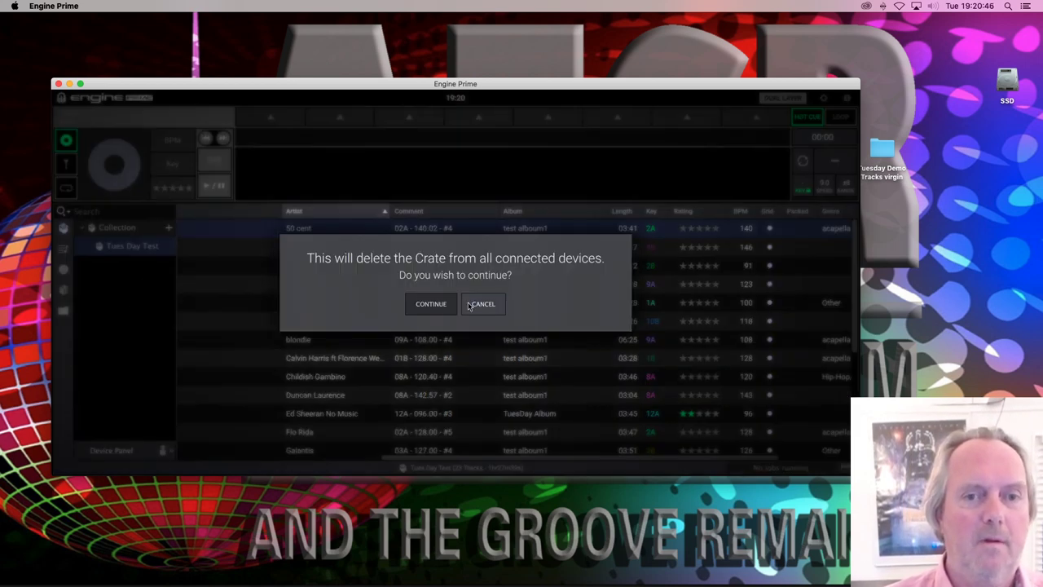
left_click(448, 305)
- Import the iTunes playlist Tues Day Test as a crate and open it in the collection
left_click(64, 269)
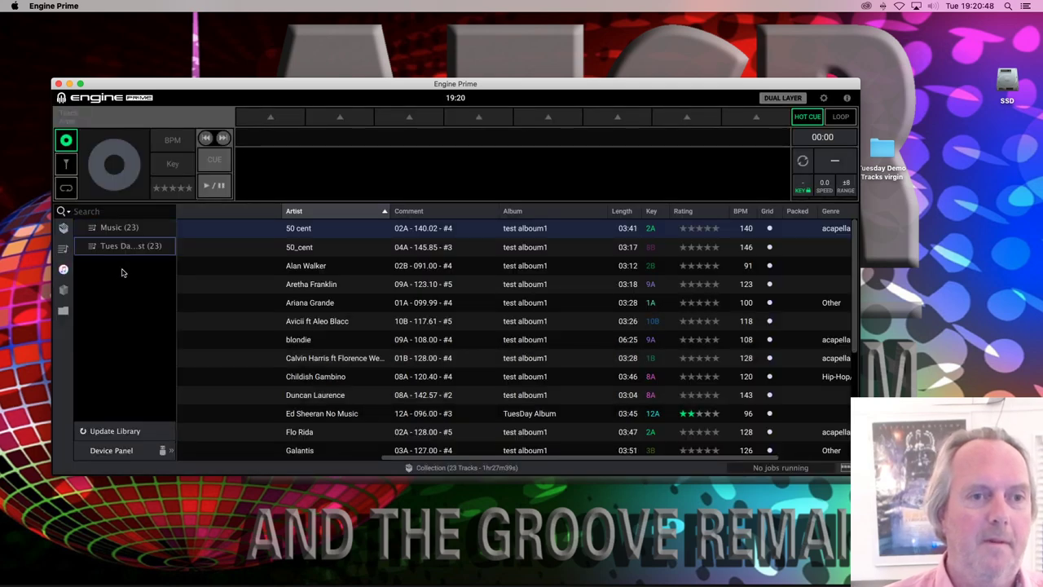
left_click(133, 249)
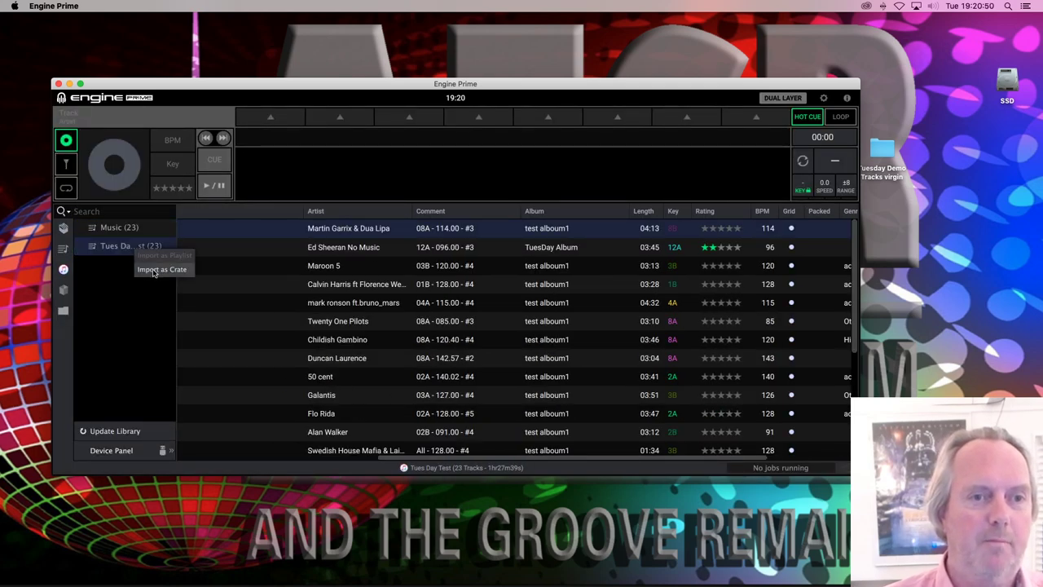
mouse_move(135, 246)
left_mouse_down()
mouse_move(66, 228)
mouse_move(126, 253)
left_mouse_up()
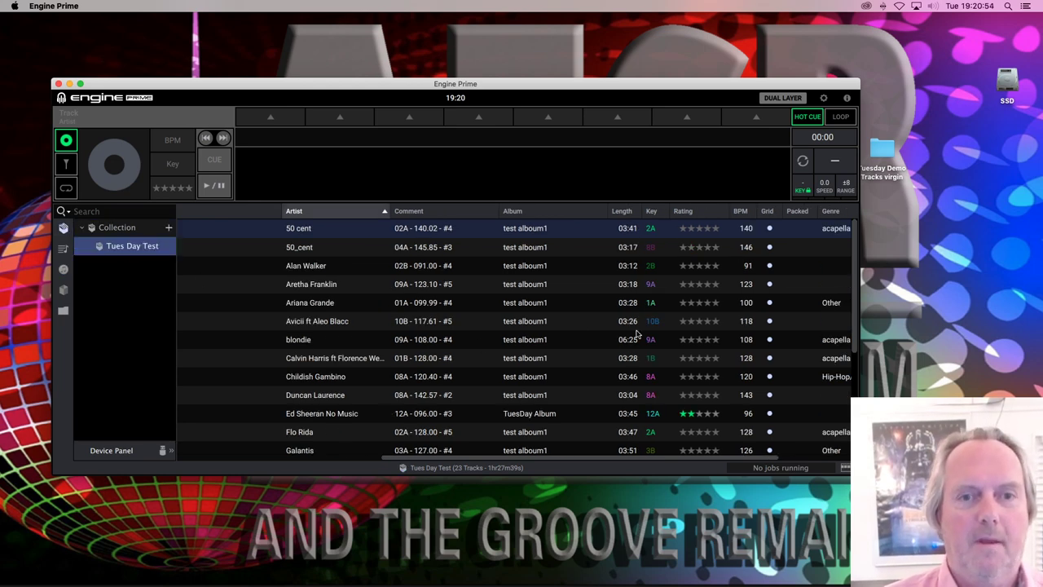
- Find and select Shape Of You by Ed Sheeran No Music in the imported crate
scroll(505, 321, "left", 2)
scroll(498, 343, "down", 3)
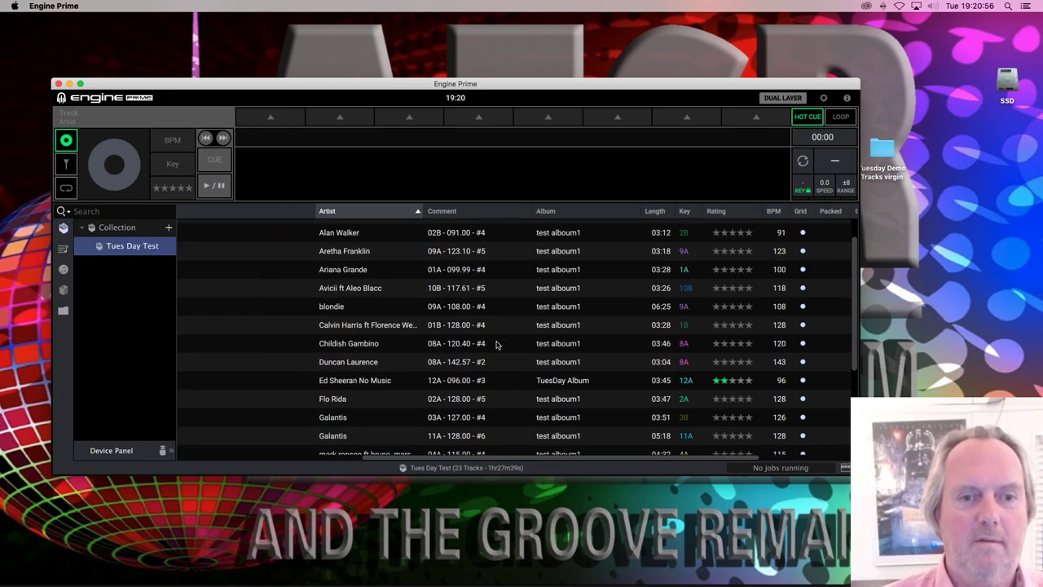
scroll(489, 342, "up", 2)
left_click(410, 400)
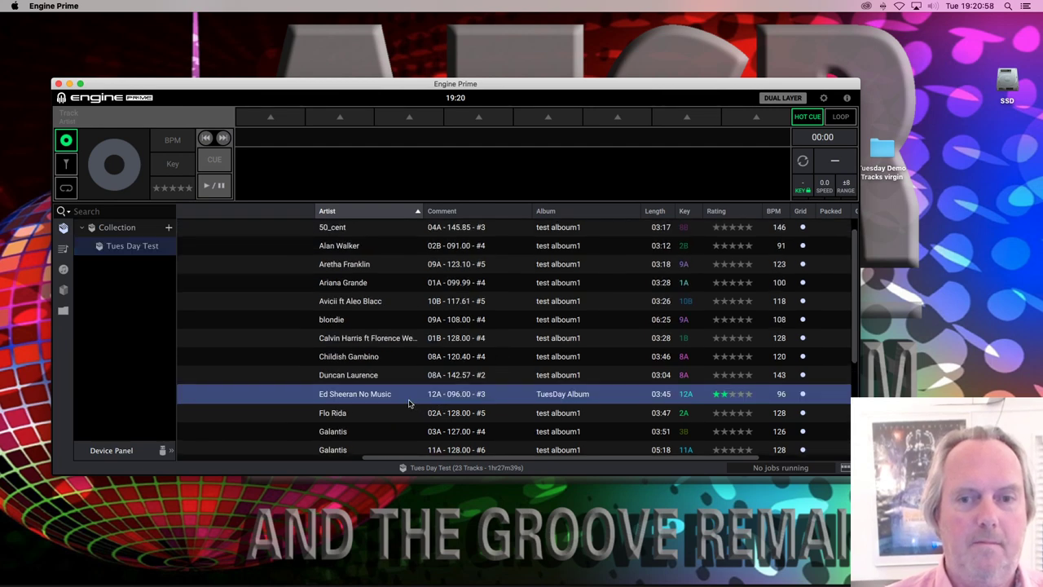
- Check the rating and BPM of Shape Of You in the Tues Day Test crate, and quit Engine Prime
left_click(125, 247)
scroll(500, 396, "down", 2)
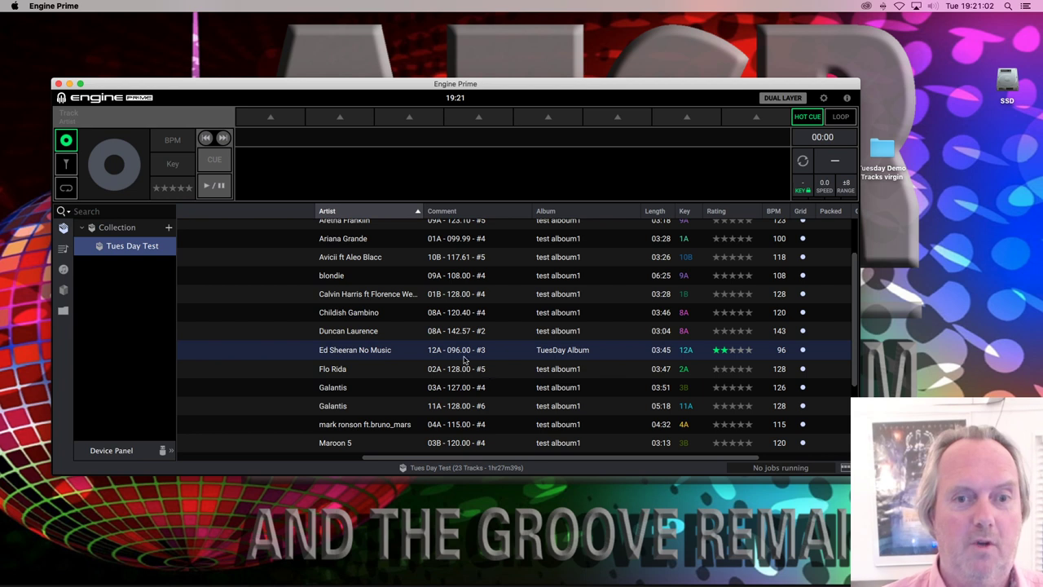
left_click(432, 351)
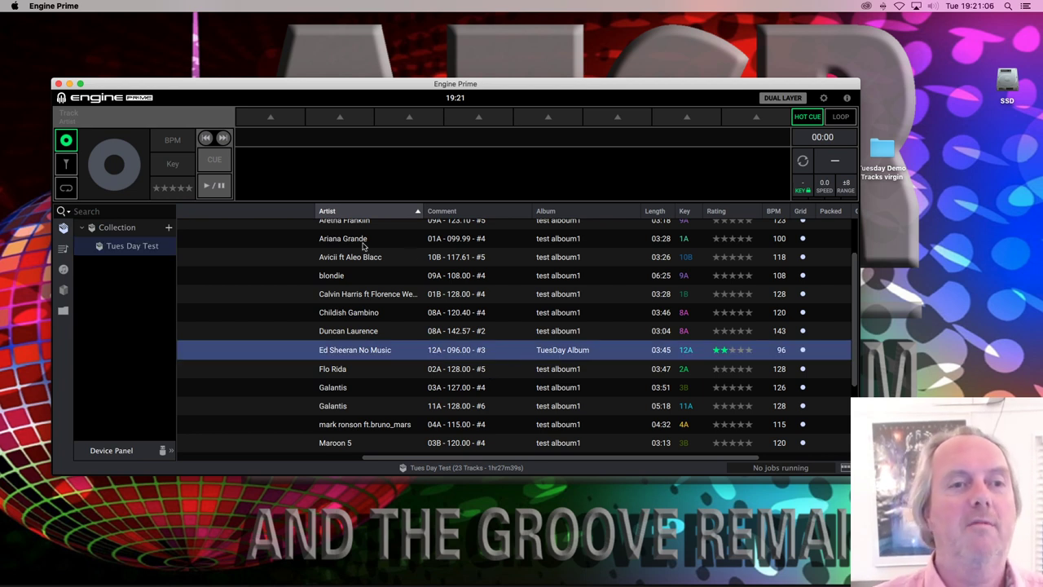
key("super+q")
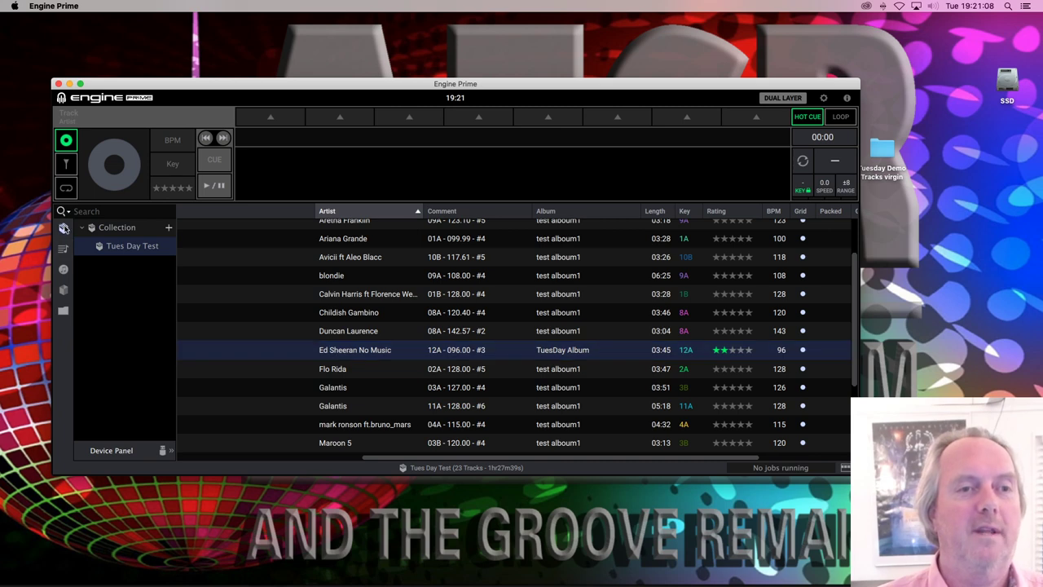
- Relaunch Engine Prime, find Shape Of You in the Tues Day Test crate to examine its artwork and tags, and quit
mouse_move(495, 570)
left_click(637, 567)
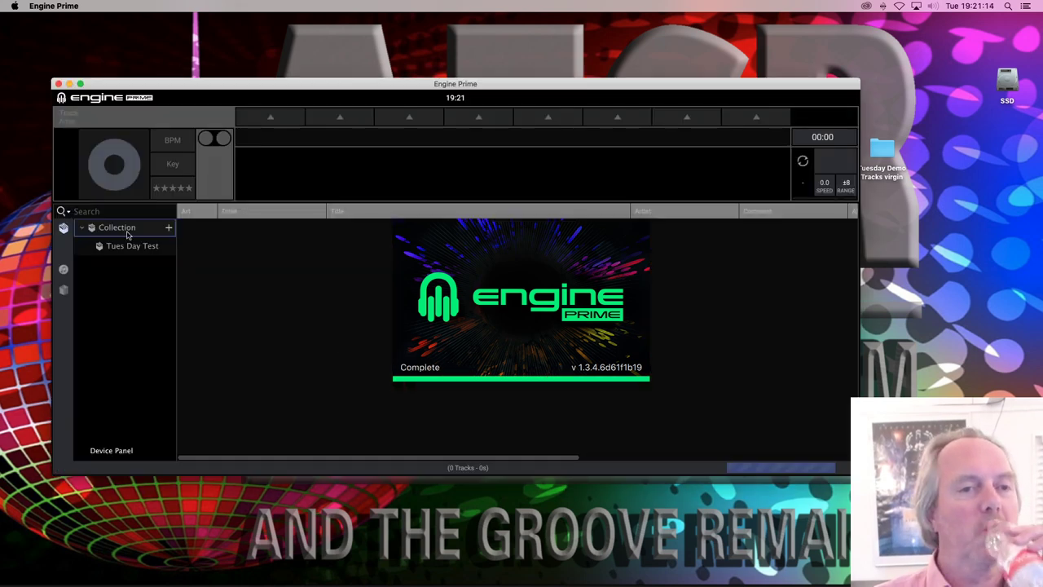
left_click(118, 245)
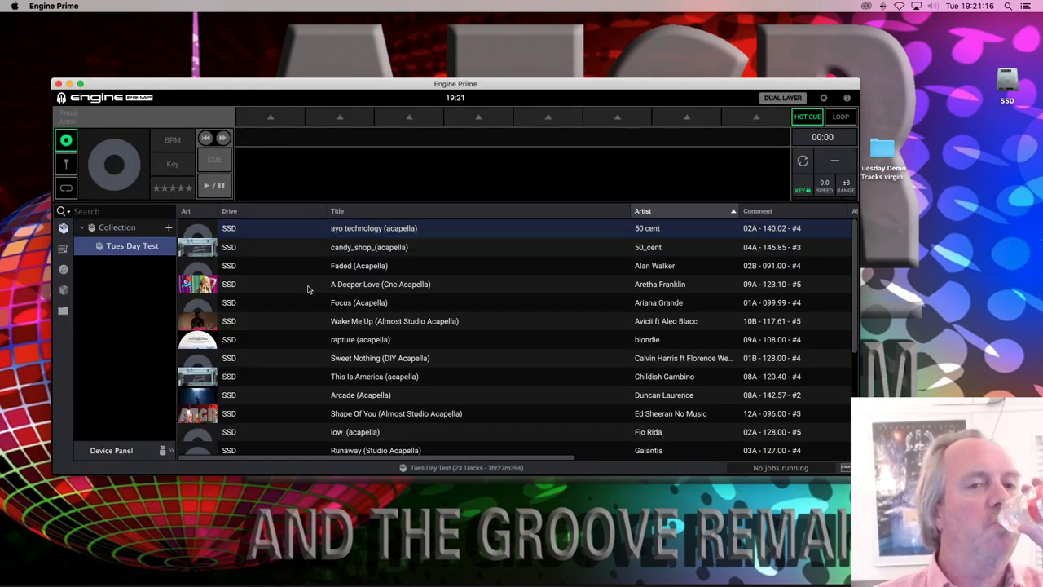
scroll(655, 335, "down", 4)
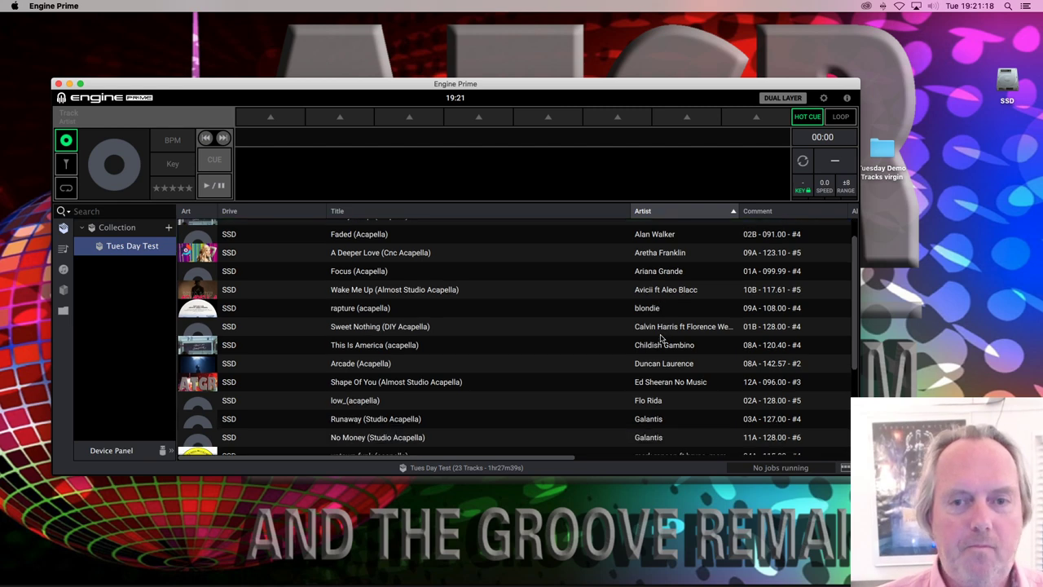
left_click(657, 343)
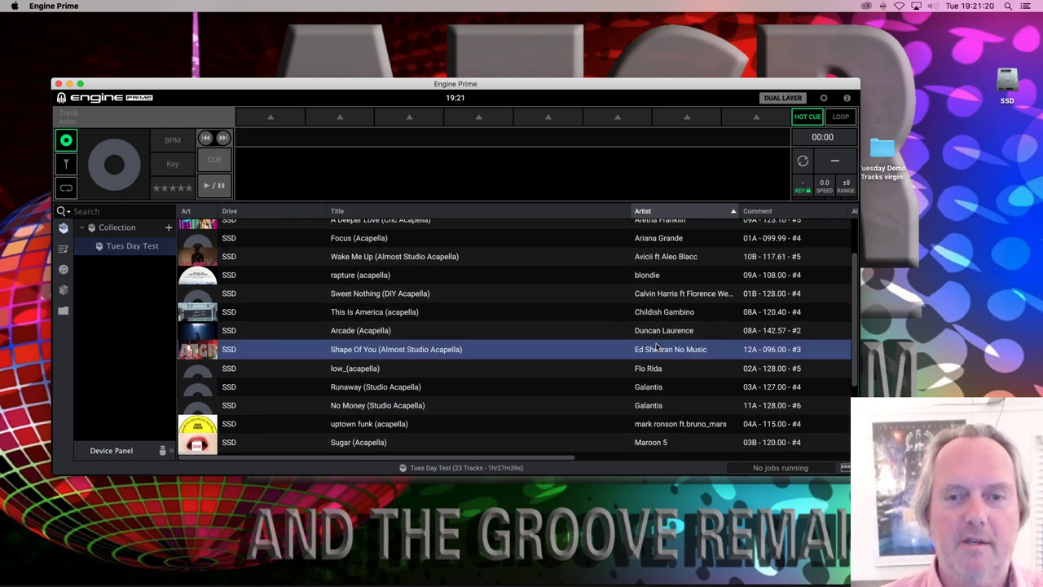
scroll(657, 346, "right", 10)
key("super+q")
- Launch iTunes, set the rating of Shape Of You to four stars, save the song info and quit iTunes
mouse_move(473, 583)
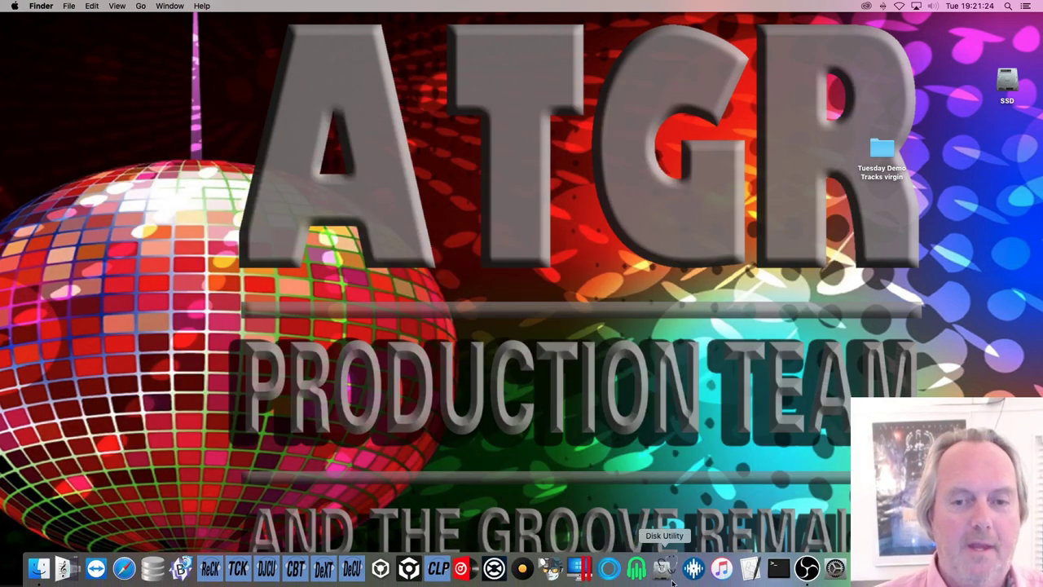
left_click(722, 563)
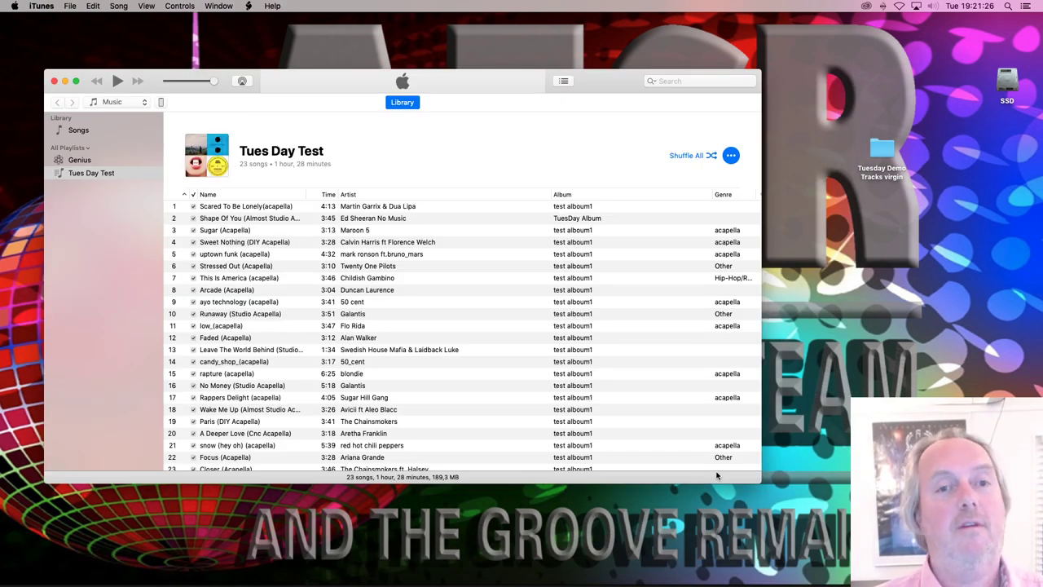
left_click(499, 218)
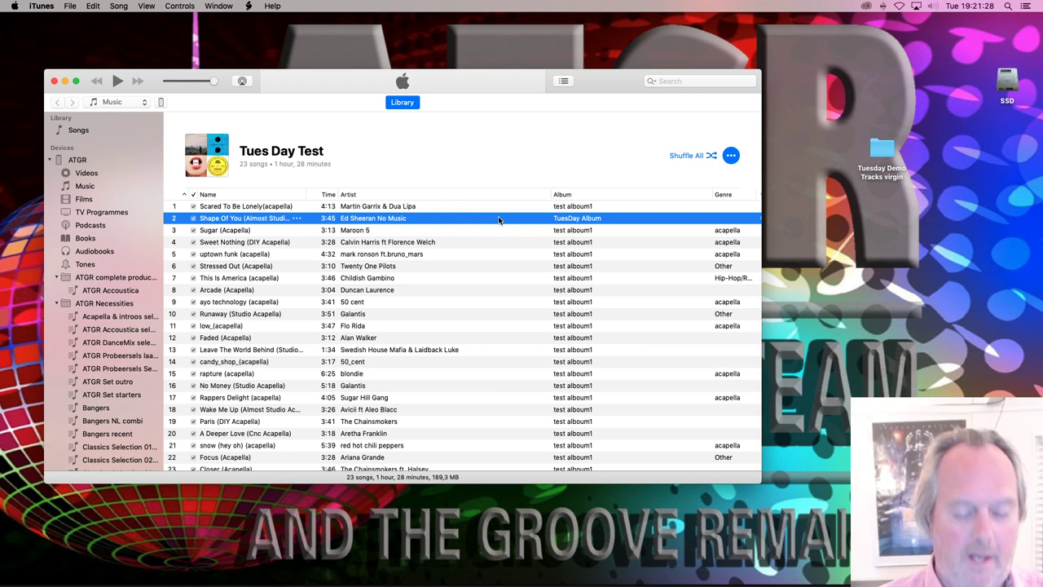
key("super+i")
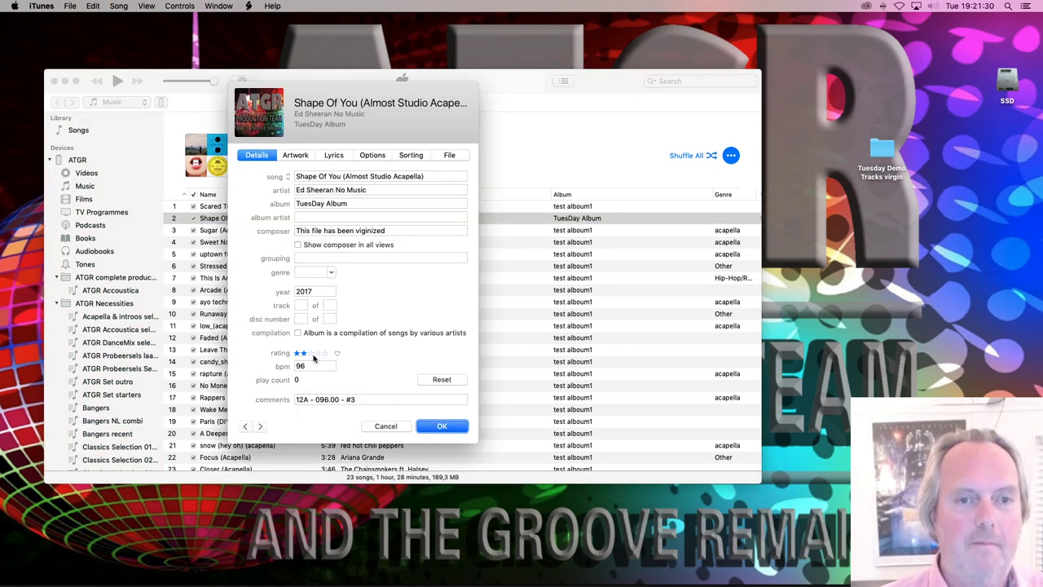
left_click(449, 429)
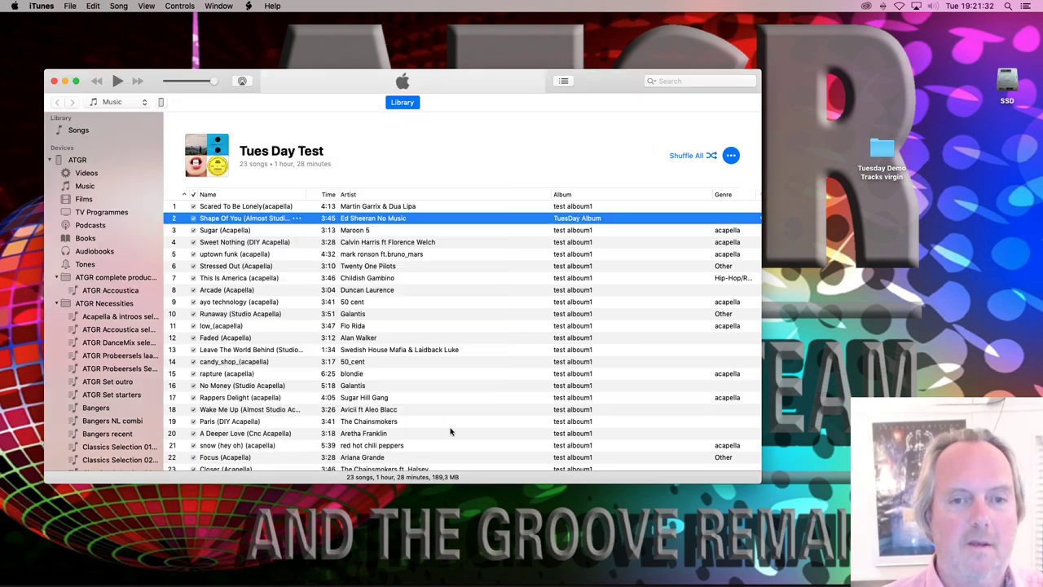
key("super+q")
- Launch rekordbox and decline the offered application update
mouse_move(551, 574)
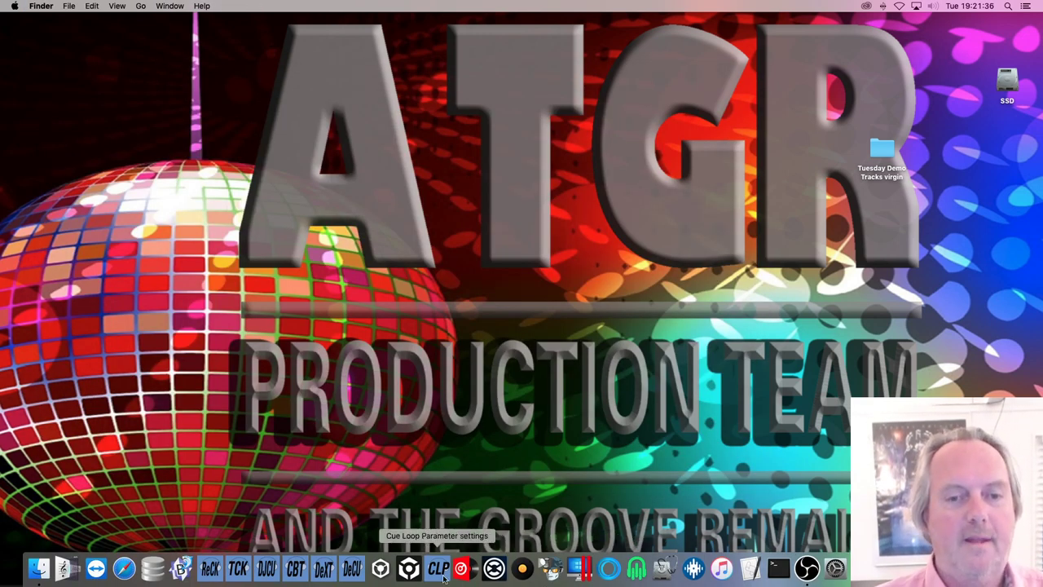
left_click(380, 570)
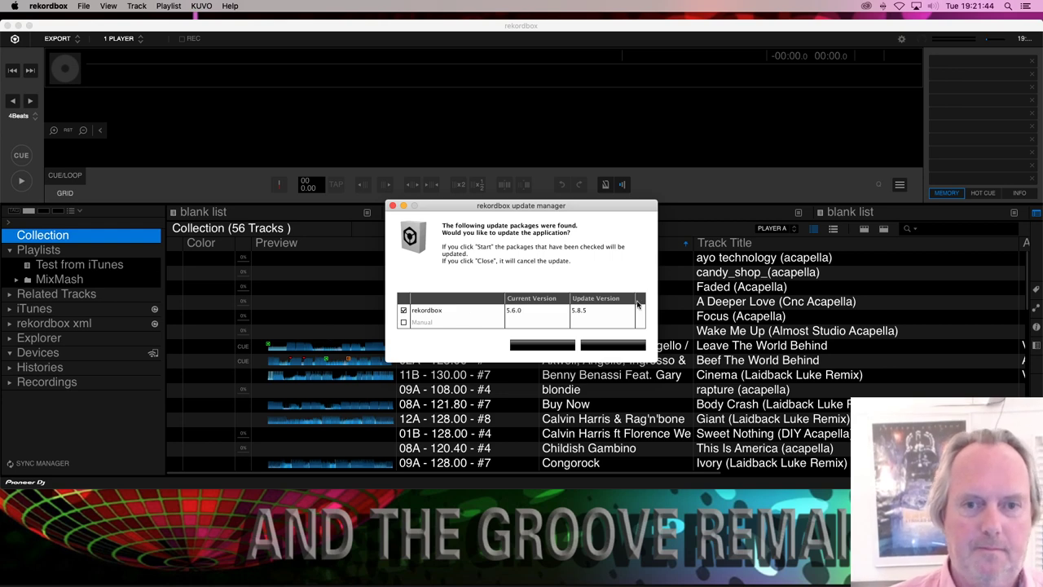
left_click(623, 345)
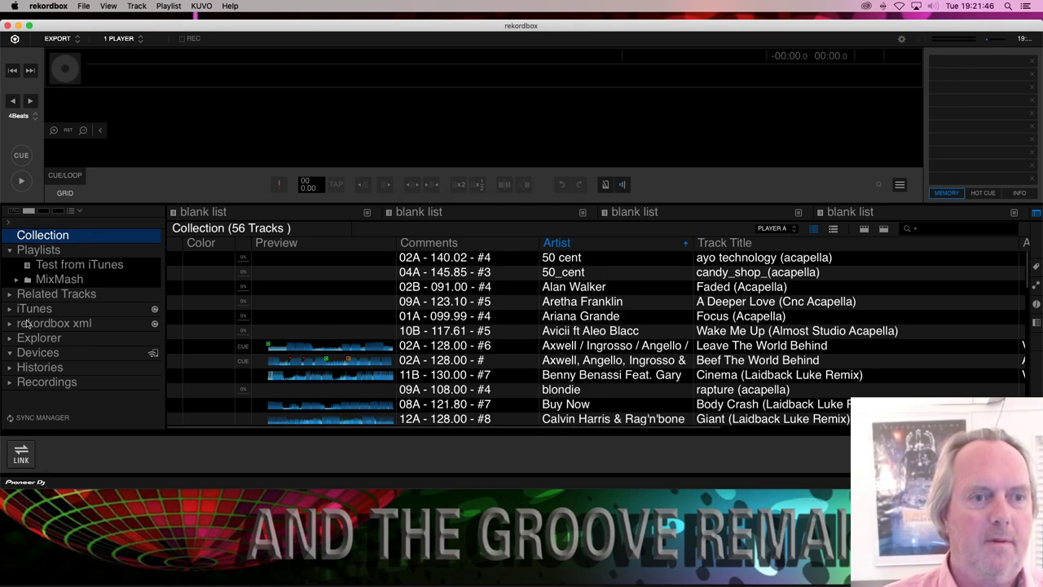
- Find Shape Of You in the rekordbox collection, check its rating, and quit rekordbox
scroll(352, 376, "right", 10)
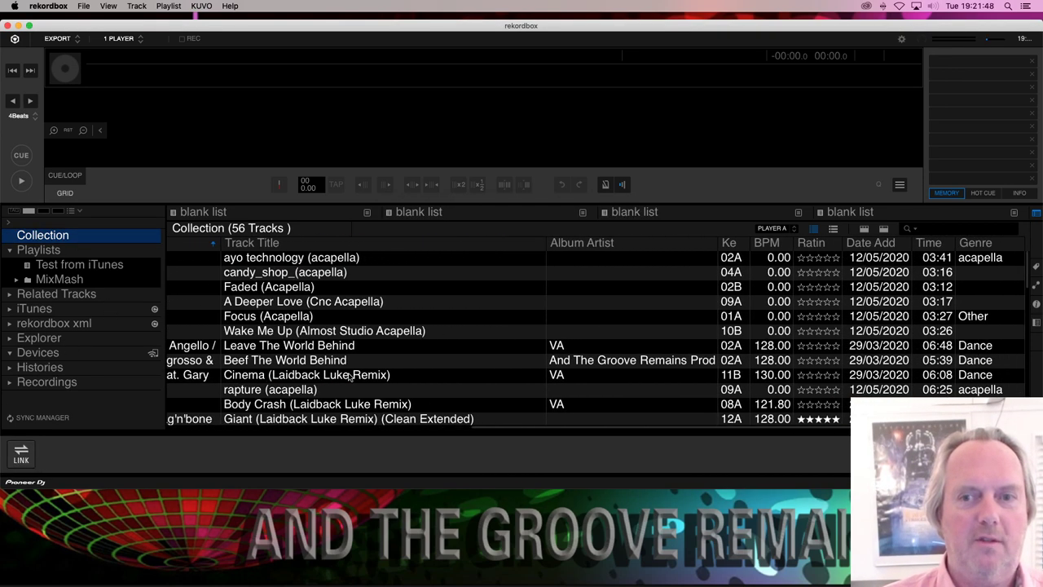
scroll(352, 377, "down", 2)
scroll(352, 376, "left", 10)
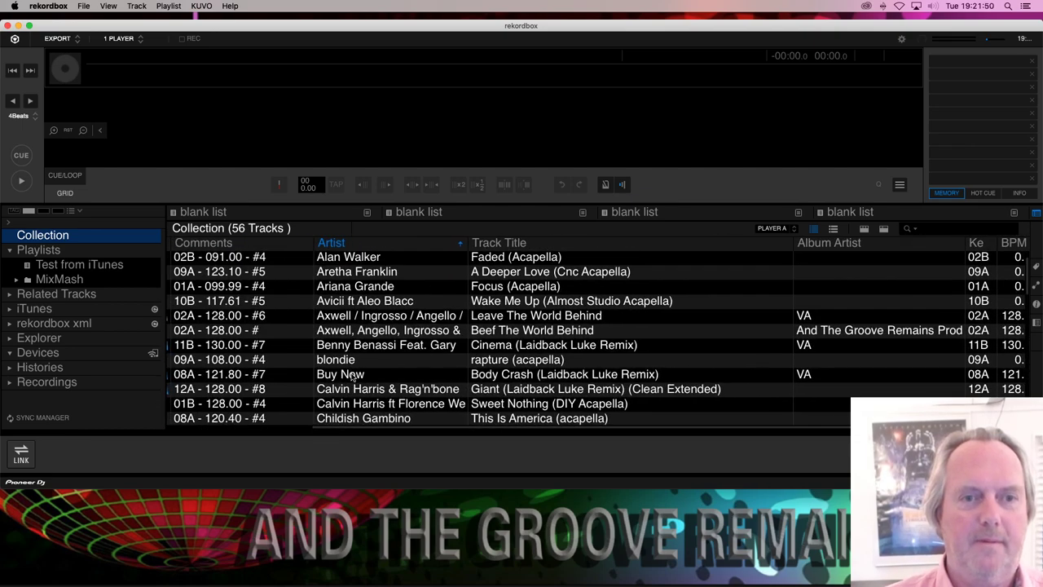
scroll(352, 377, "down", 5)
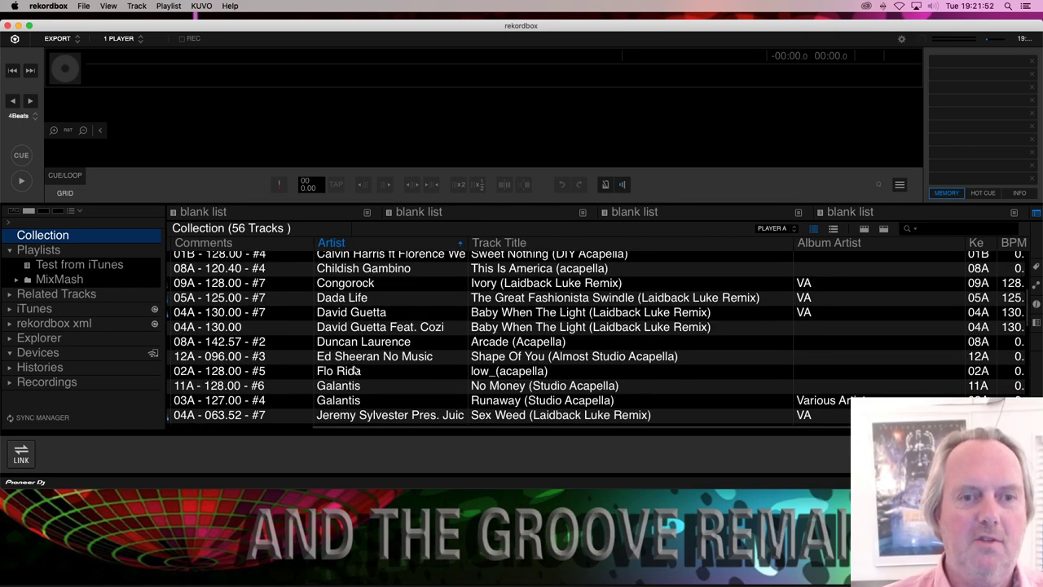
scroll(356, 371, "down", 1)
left_click(362, 349)
scroll(361, 352, "right", 5)
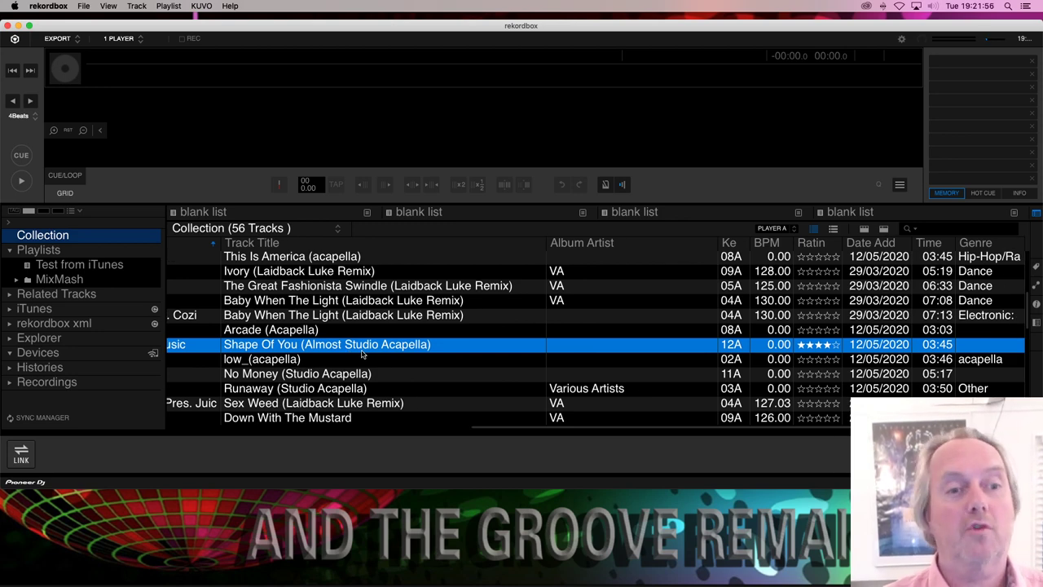
key("super+q")
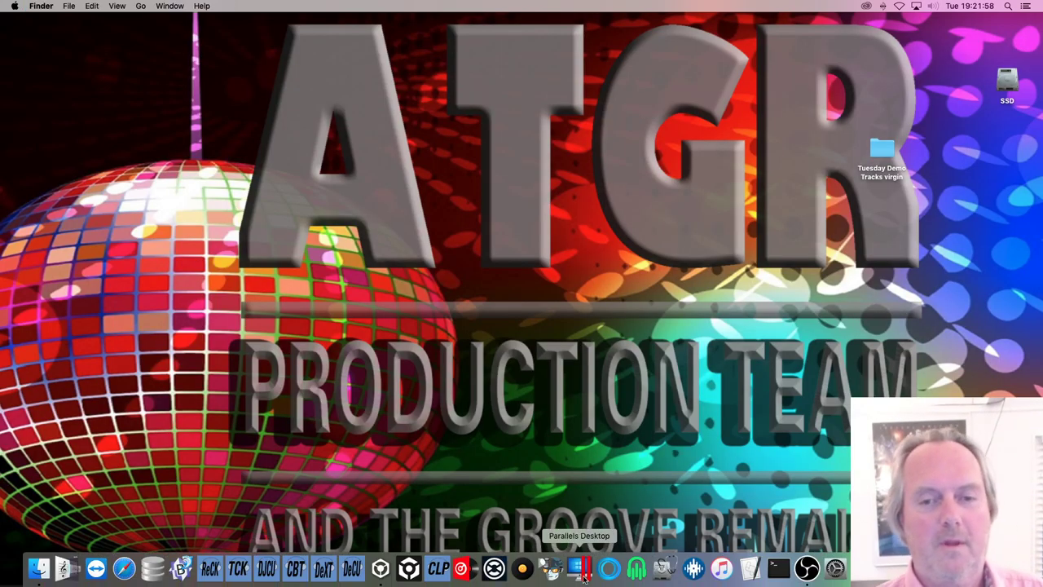
- Launch Engine Prime and check the rating of Shape Of You in the iTunes playlist Tues Day Test
left_click(640, 570)
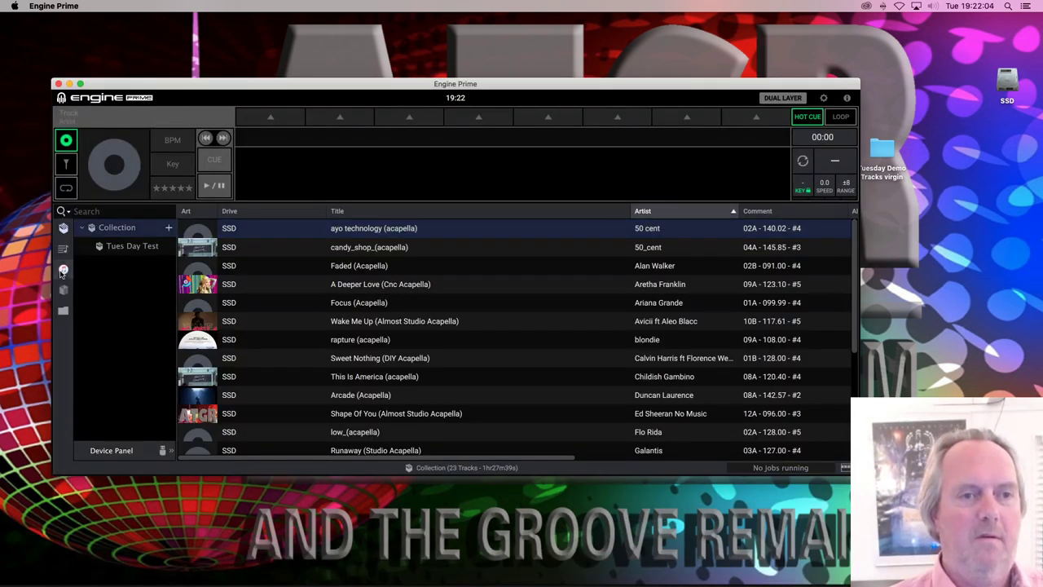
left_click(63, 269)
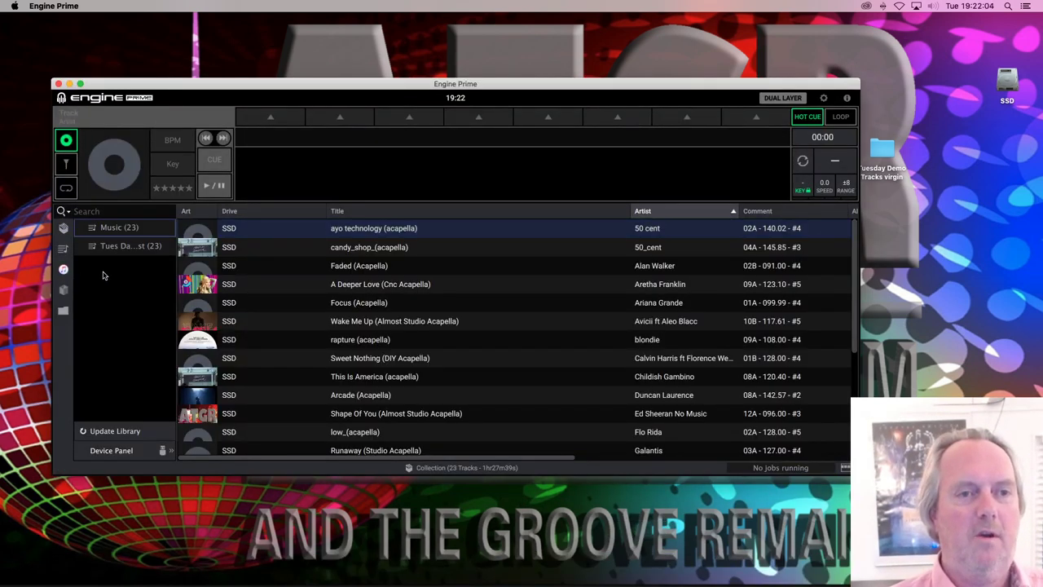
left_click(114, 246)
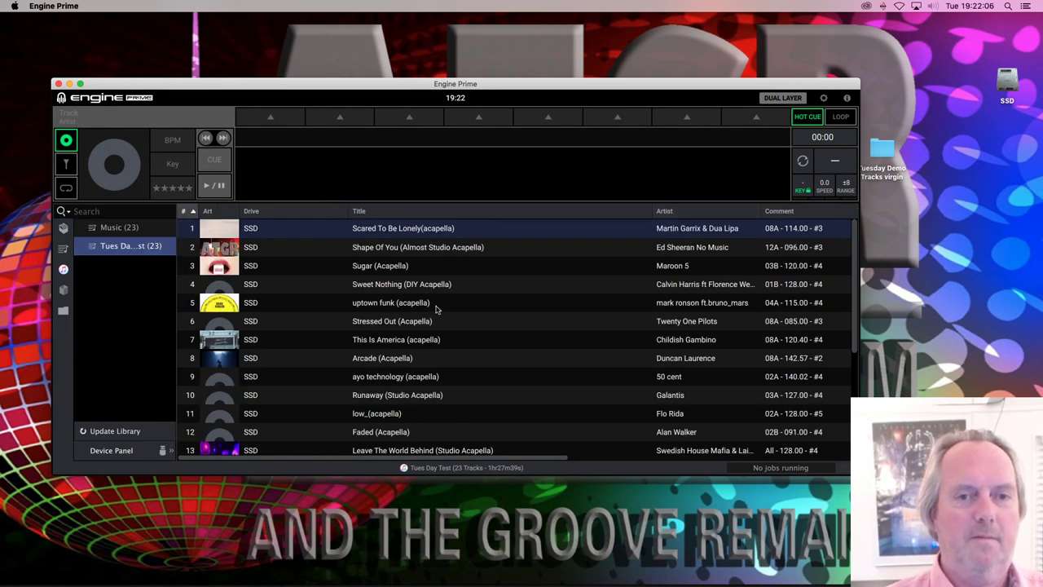
scroll(437, 310, "down", 1)
scroll(438, 310, "right", 1)
scroll(437, 310, "right", 5)
scroll(438, 310, "down", 3)
scroll(438, 311, "up", 4)
scroll(437, 311, "left", 6)
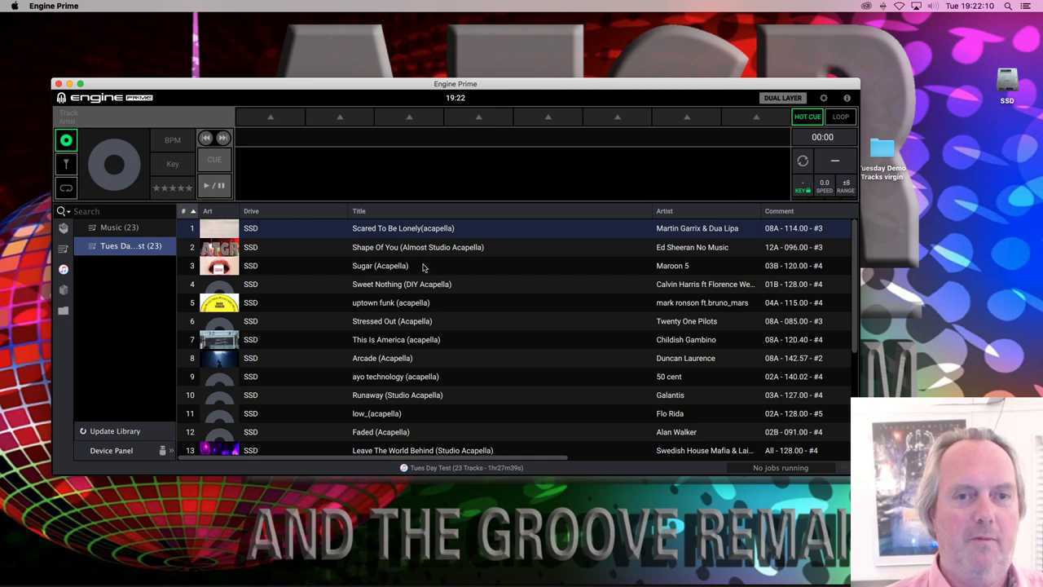
left_click(410, 230)
scroll(415, 247, "right", 5)
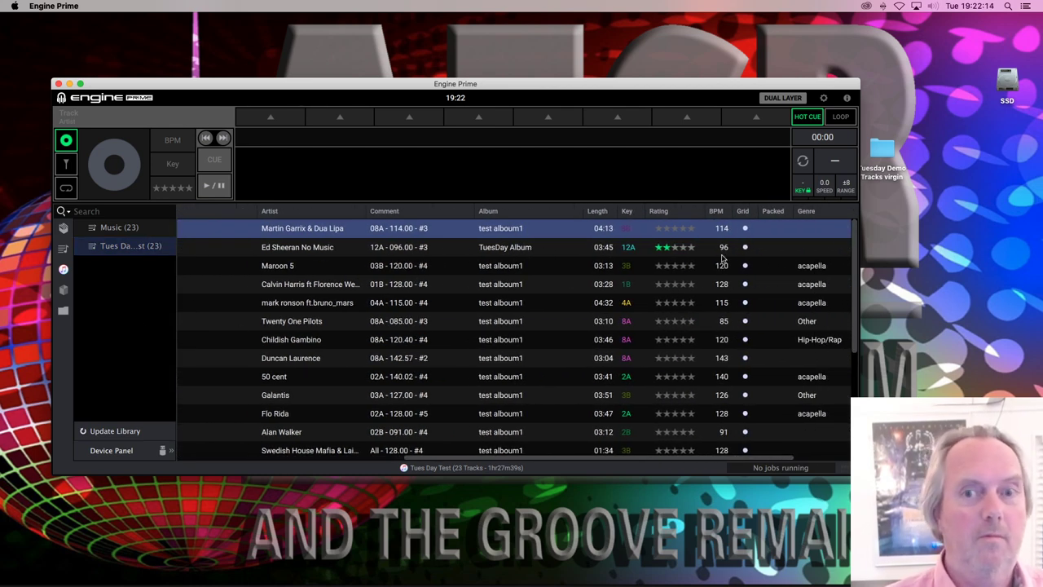
left_click(562, 247)
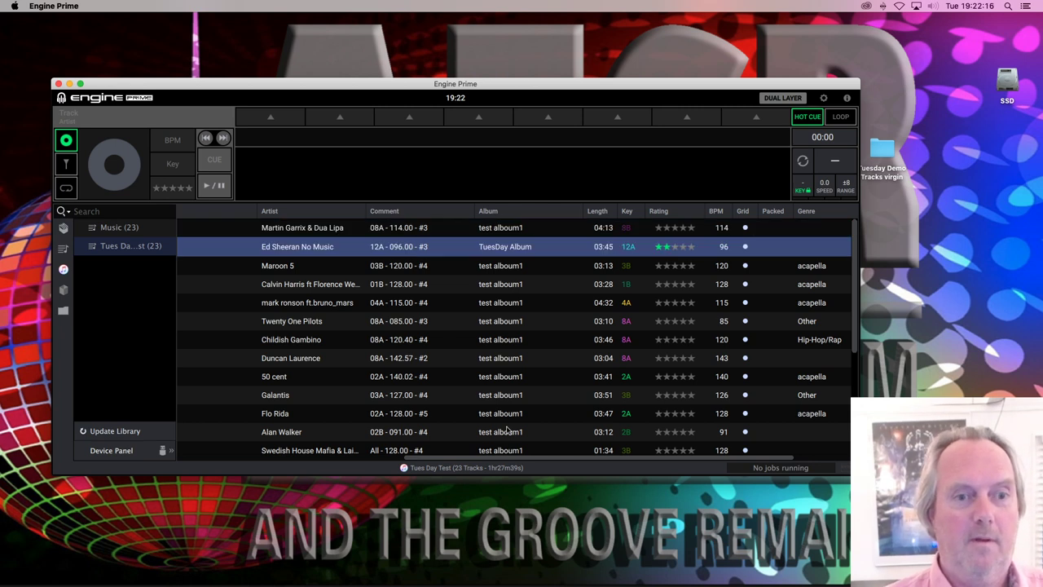
- Update the iTunes library and compare the rating of Shape Of You there with the one in the Tues Day Test crate
left_click(128, 432)
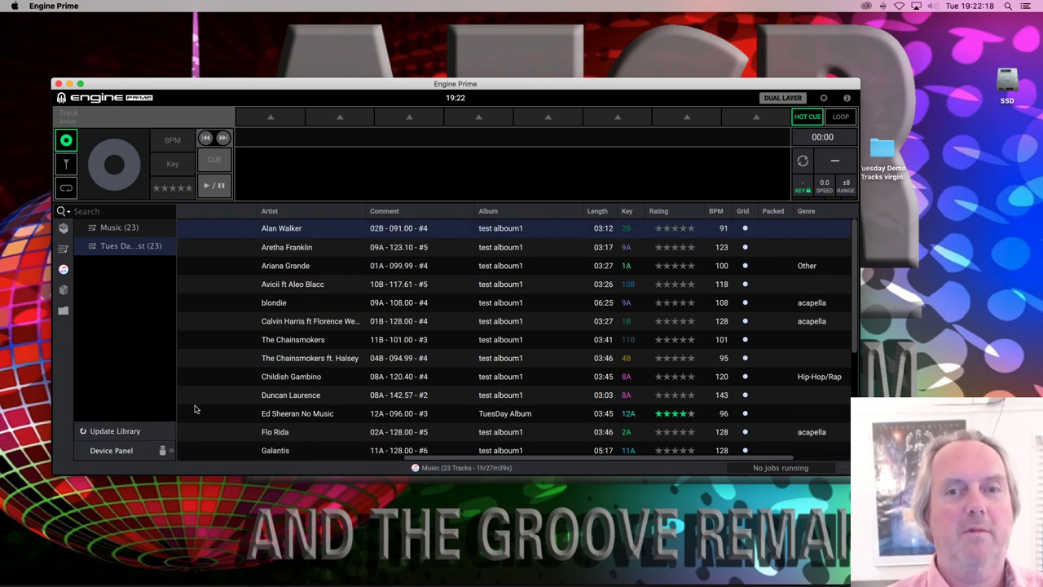
left_click(541, 417)
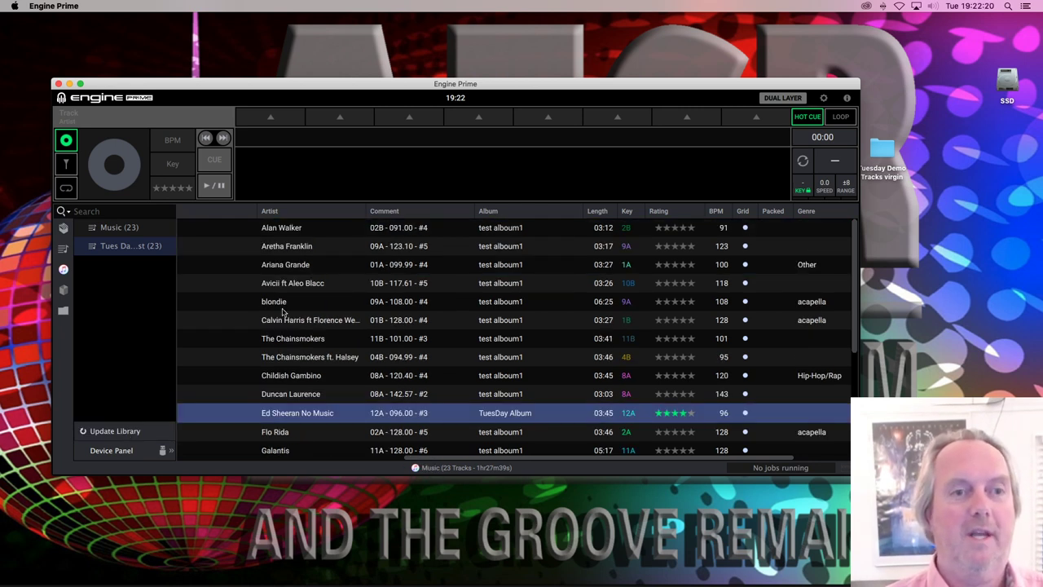
left_click(64, 228)
left_click(122, 245)
scroll(477, 341, "down", 2)
scroll(477, 340, "up", 2)
scroll(489, 352, "down", 2)
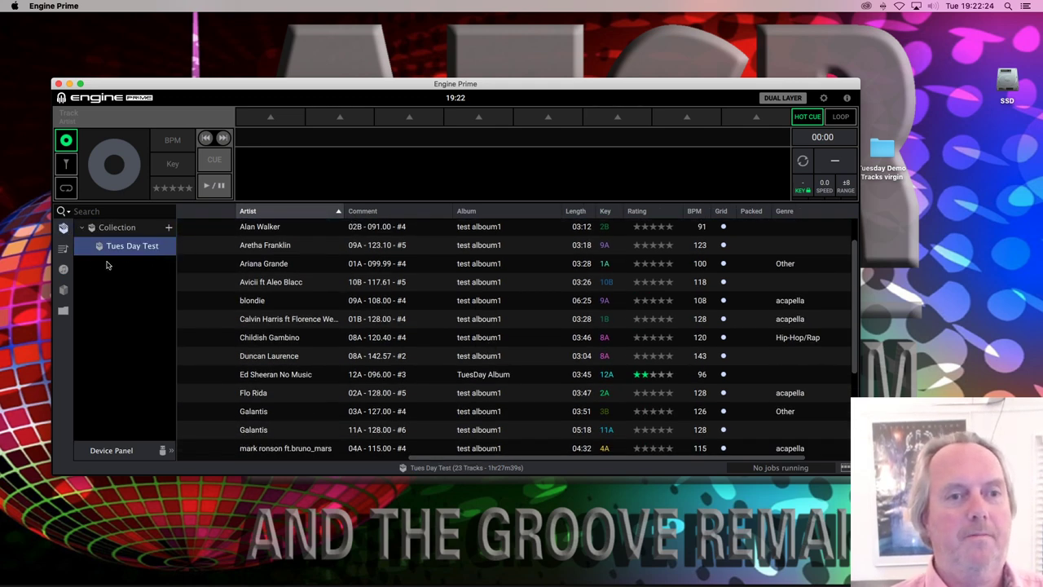
- Try to re-import the iTunes playlist Tues Day Test into the collection
left_click(63, 270)
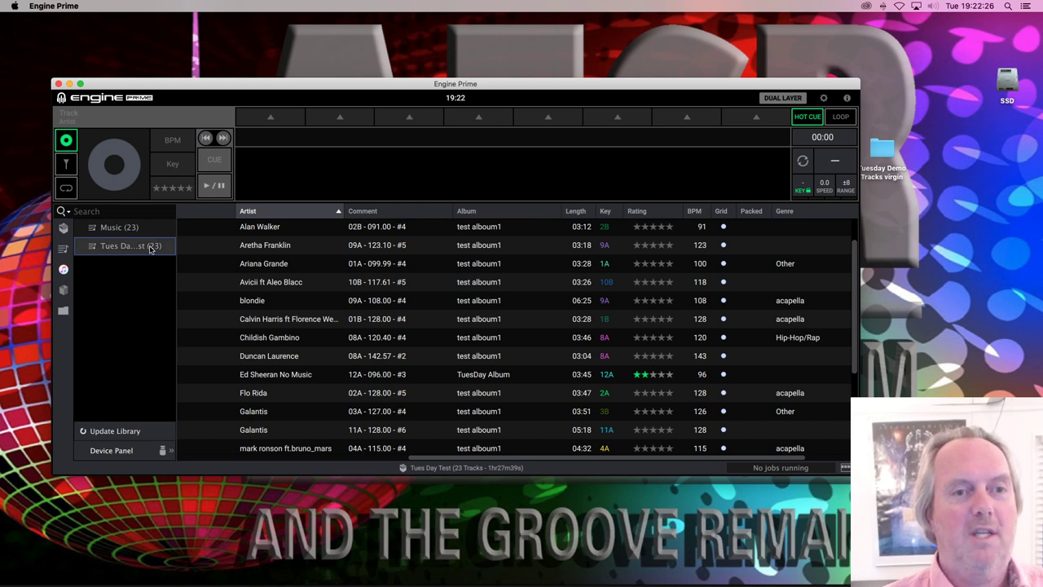
right_click(151, 249)
left_click(157, 308)
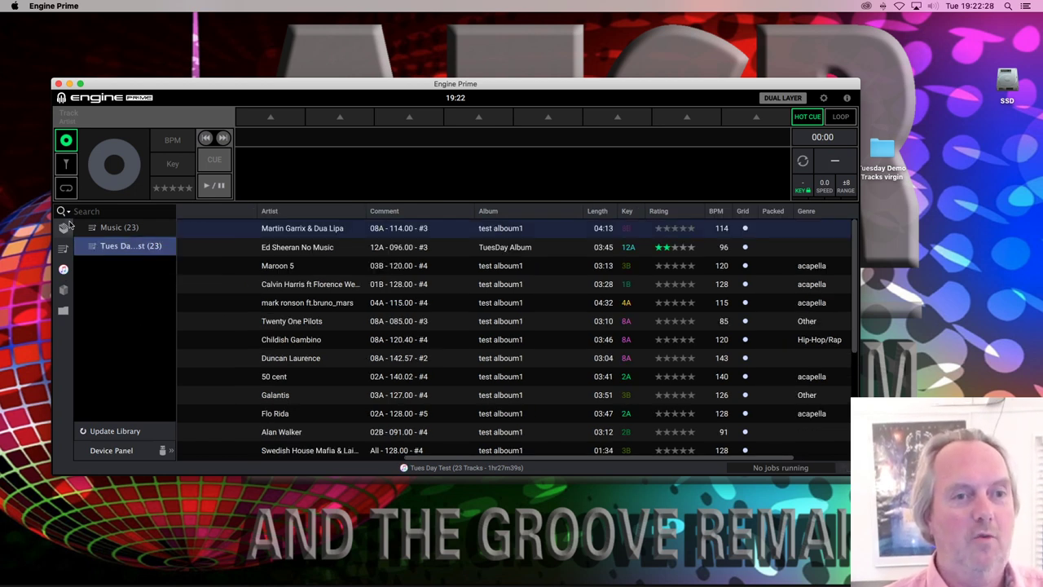
- Remove the Tues Day Test crate from the collection on all connected devices, confirming the deletion
left_click(64, 228)
left_click(122, 246)
right_click(115, 246)
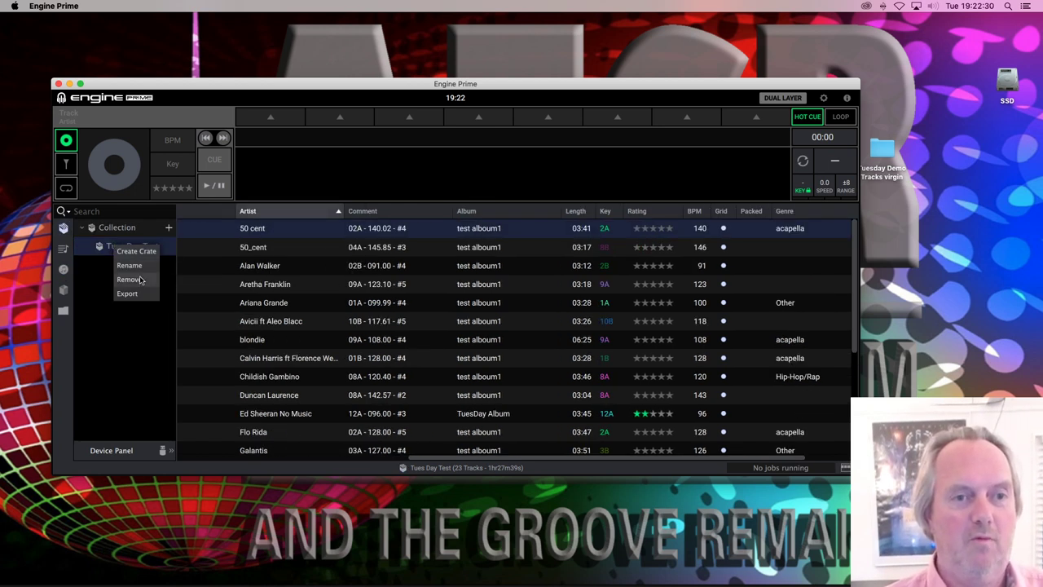
left_click(138, 281)
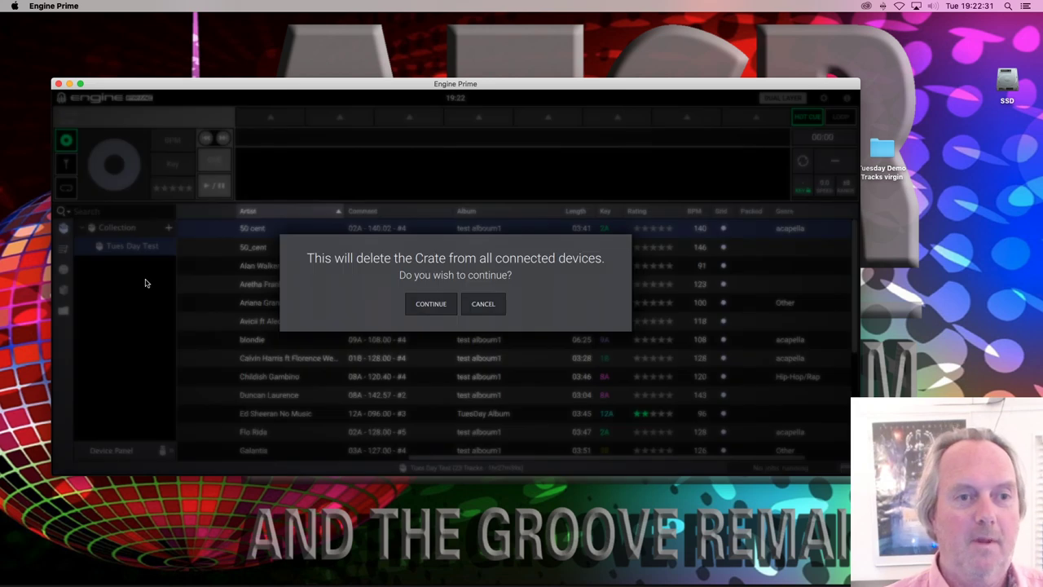
left_click(433, 303)
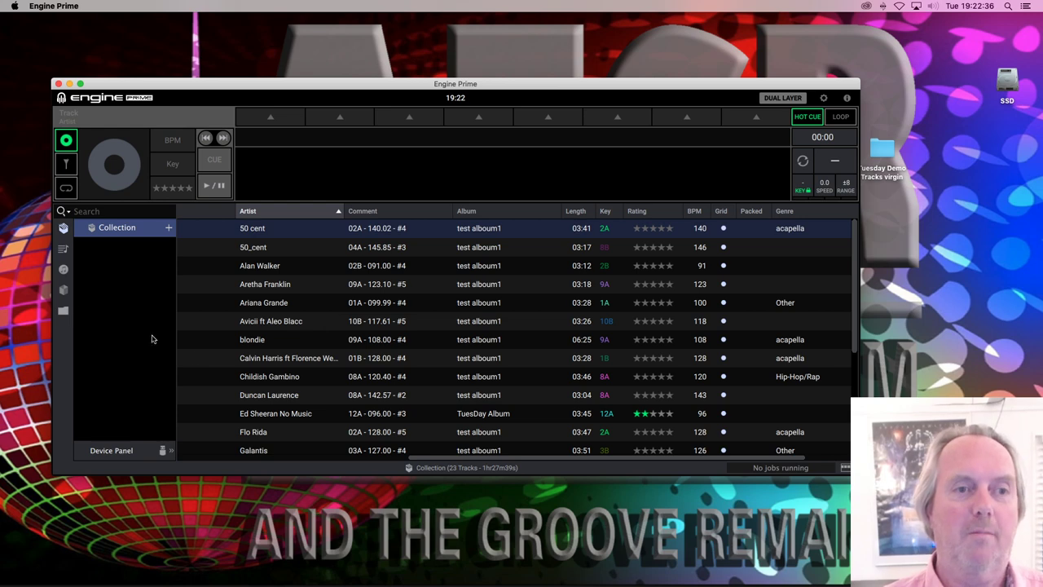
- Update the iTunes library and import its playlist Tues Day Test into the collection
left_click(64, 269)
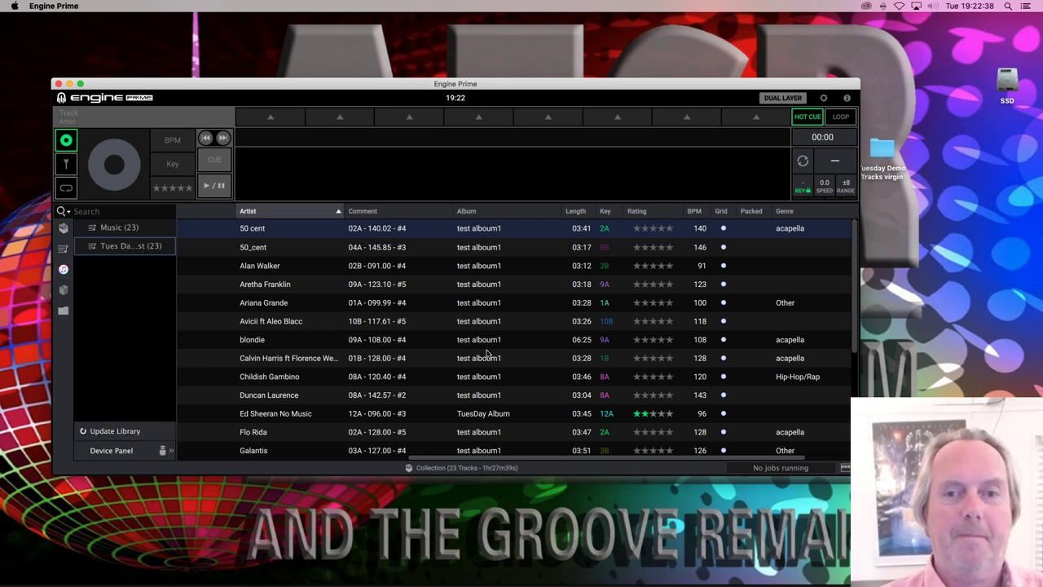
scroll(212, 374, "down", 5)
scroll(220, 408, "up", 3)
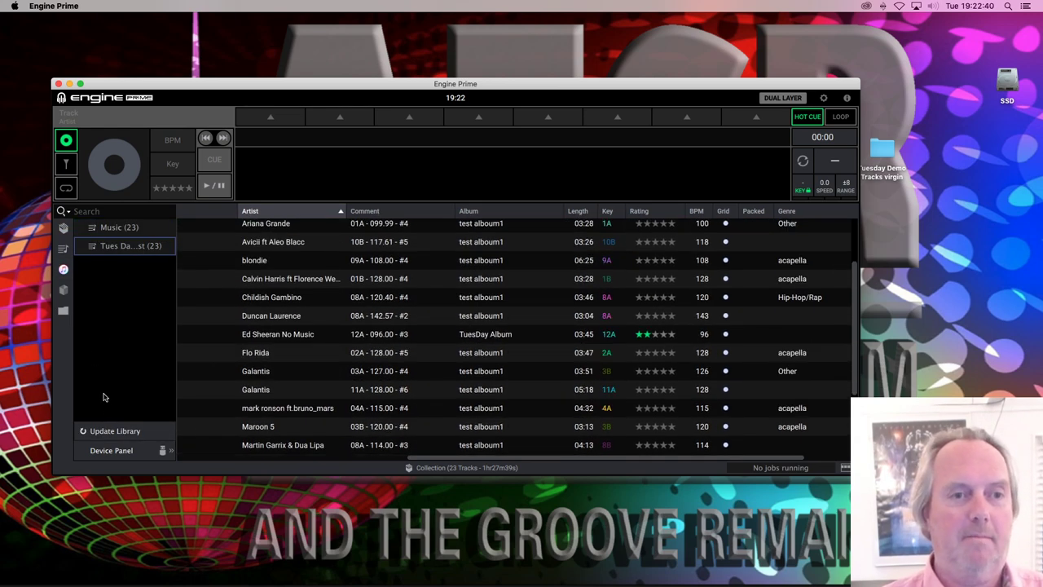
left_click(111, 424)
scroll(484, 379, "down", 1)
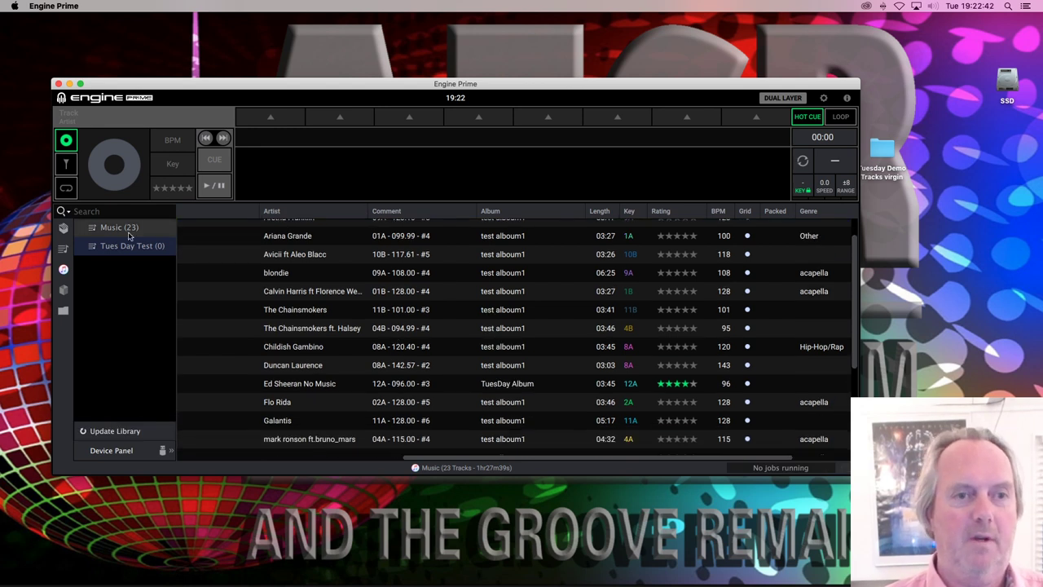
right_click(115, 247)
left_click(144, 269)
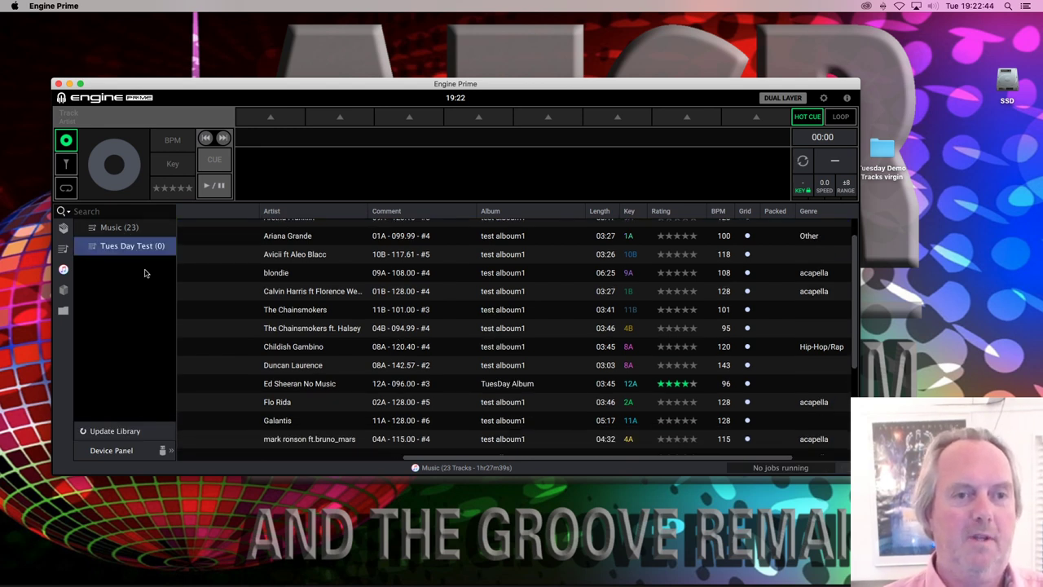
- Check the rating of Shape Of You in the imported Tues Day Test crate
left_click(70, 234)
left_click(102, 246)
scroll(579, 350, "down", 2)
left_click(524, 370)
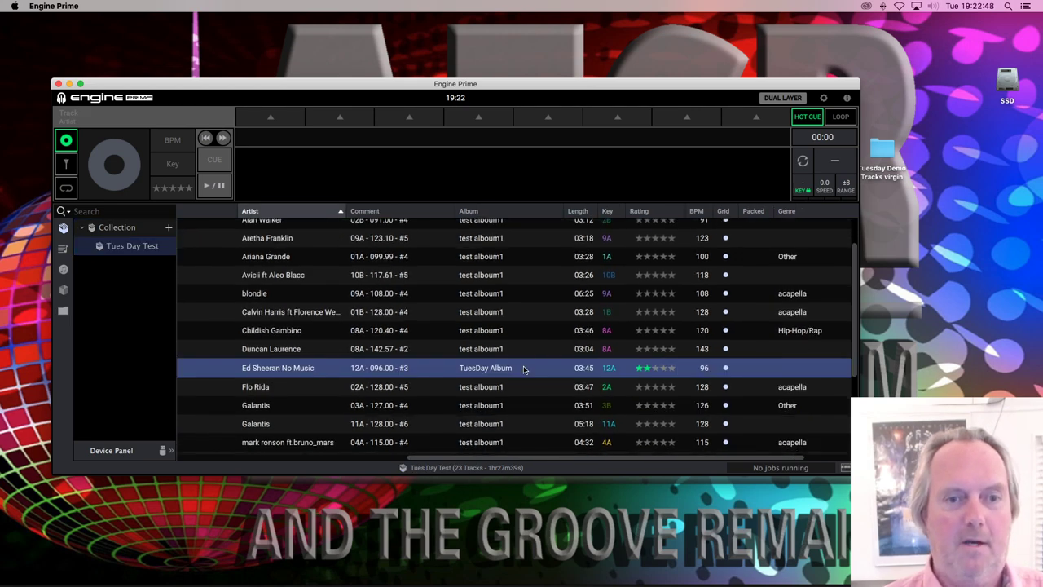
scroll(524, 370, "down", 1)
left_click_drag(524, 370, 127, 247)
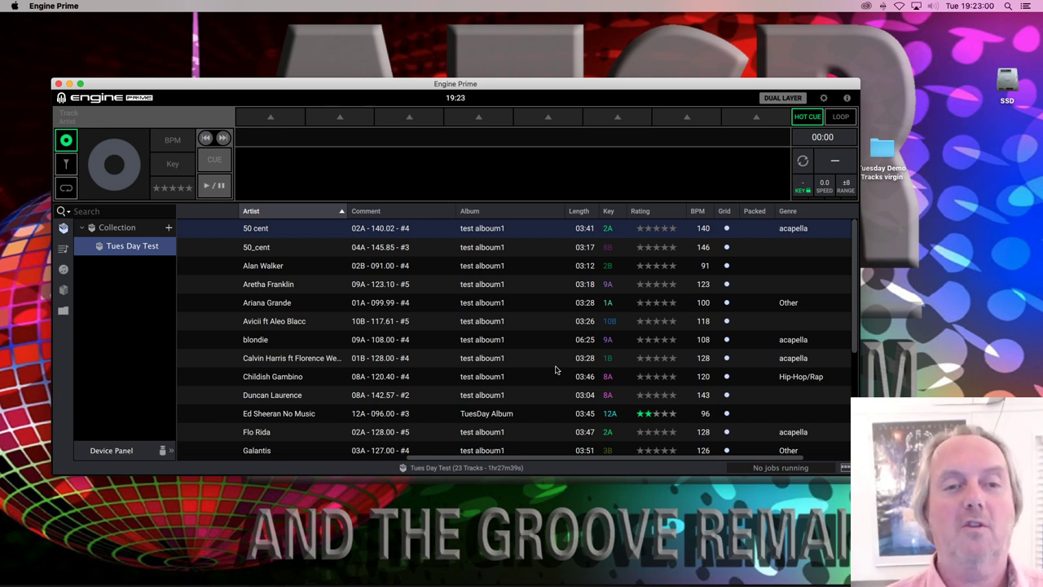
- Remove Shape Of You from the collection and delete the Tues Day Test crate, confirming the deletion
left_click(521, 417)
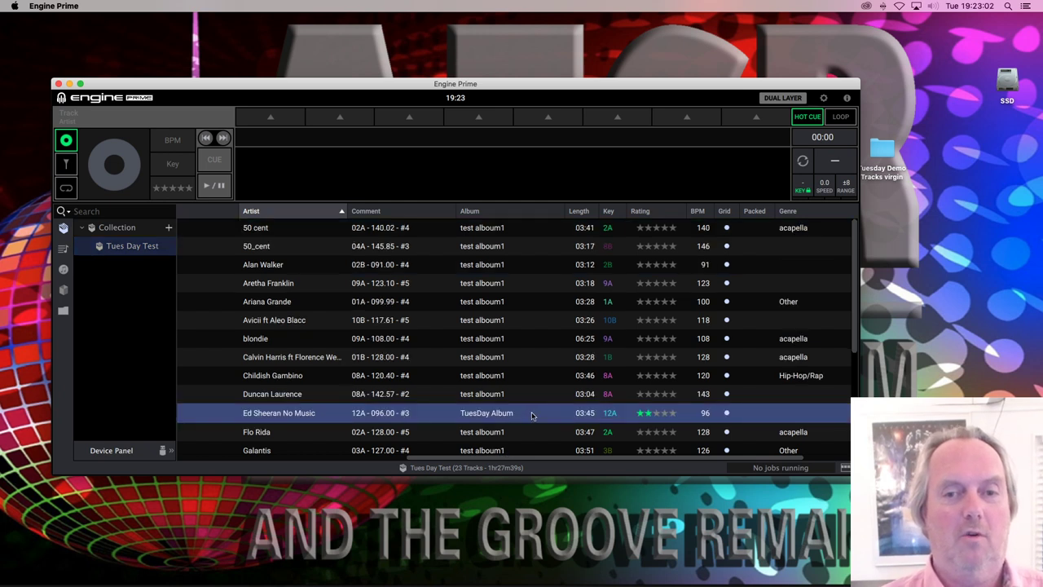
right_click(531, 415)
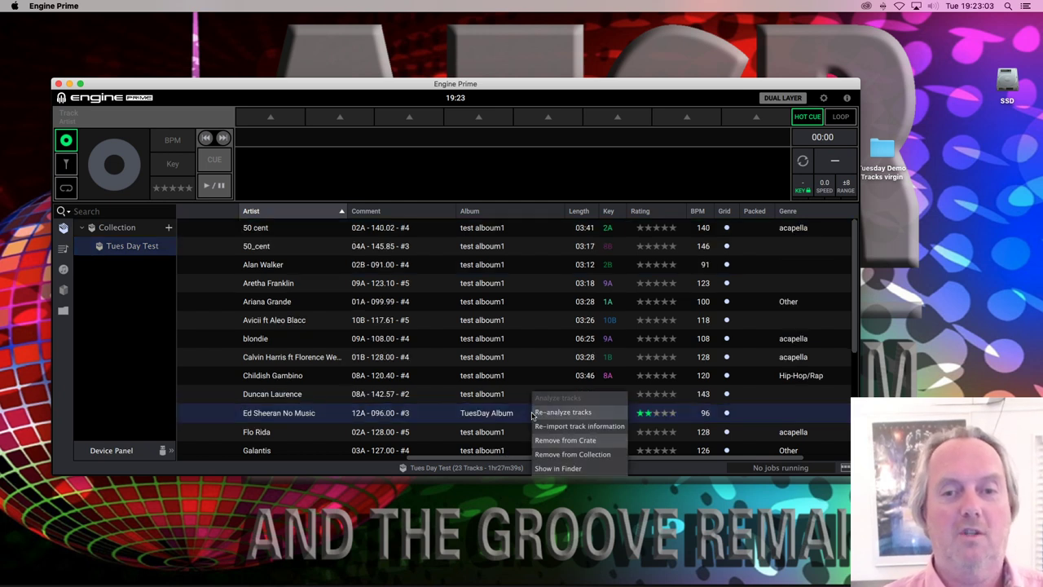
left_click(560, 453)
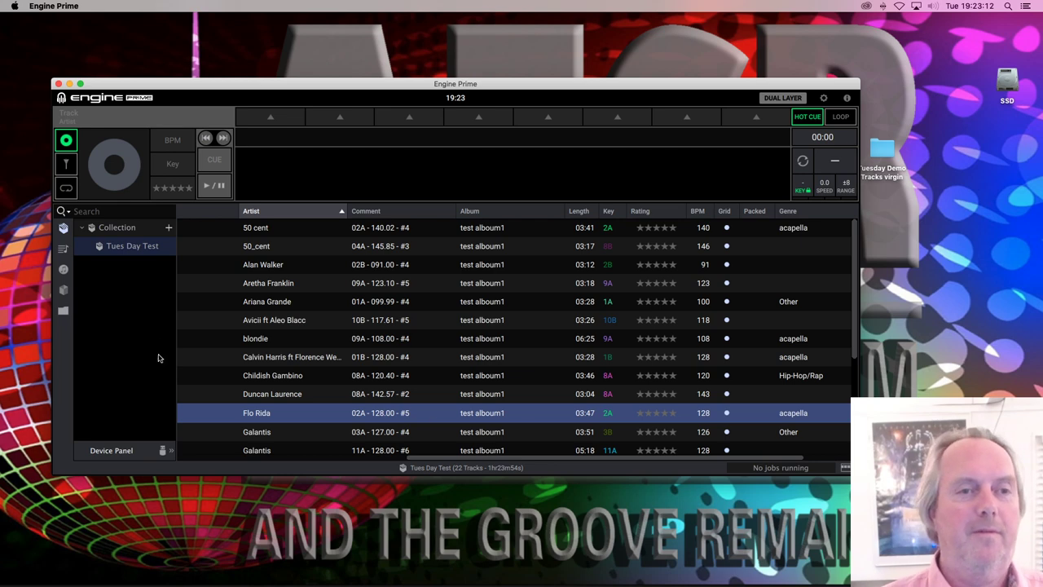
right_click(106, 247)
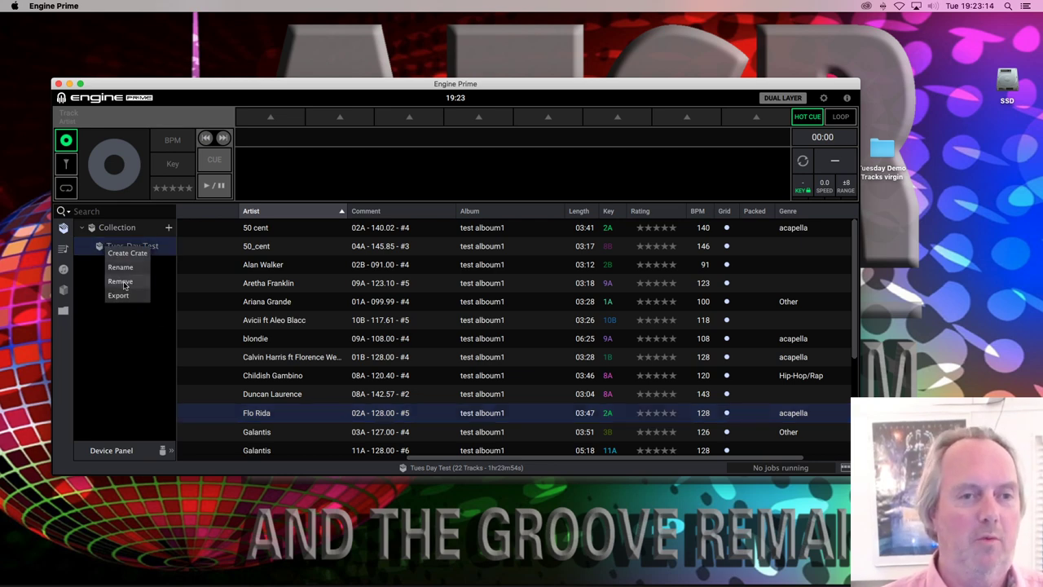
left_click(121, 281)
left_click(446, 309)
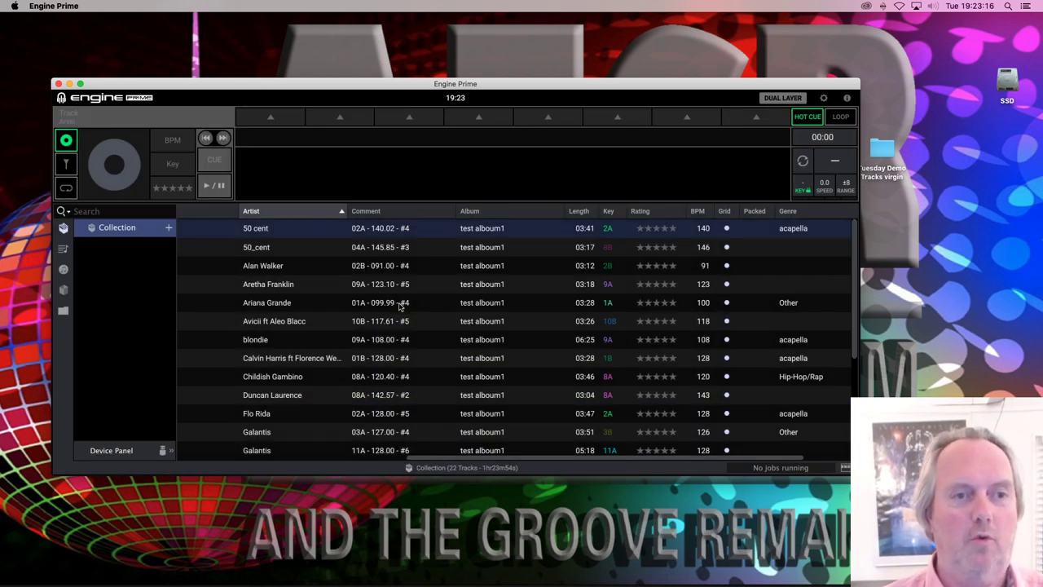
- Update the iTunes library once more and re-import the playlist Tues Day Test into the collection
left_click(63, 269)
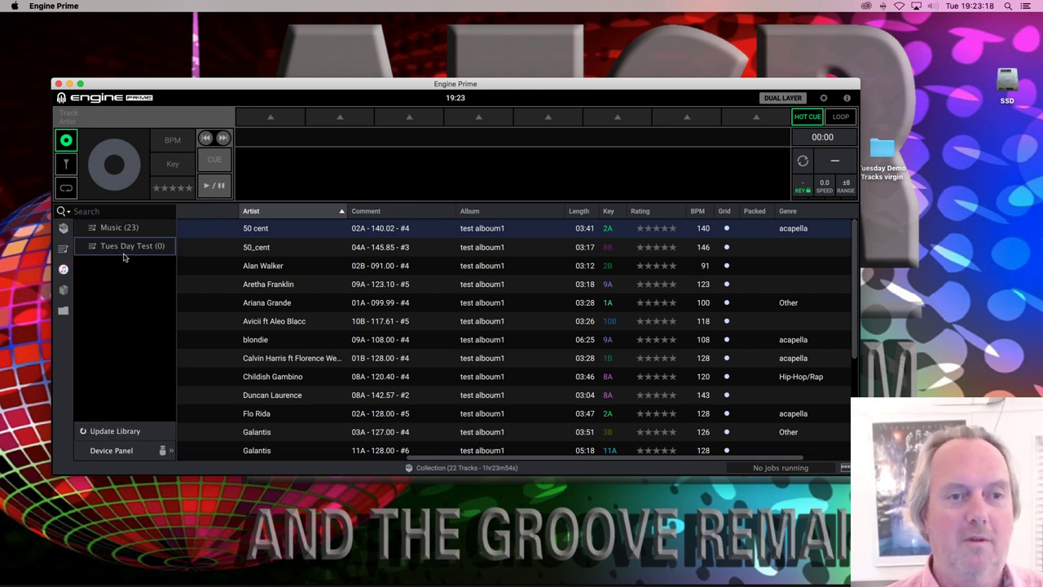
left_click(122, 246)
left_click(148, 430)
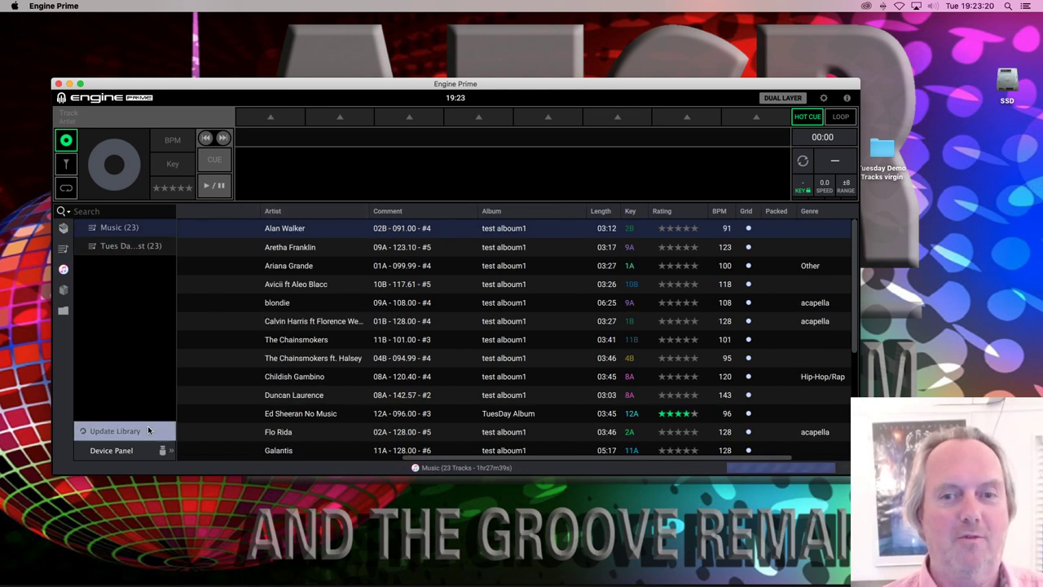
left_click(135, 248)
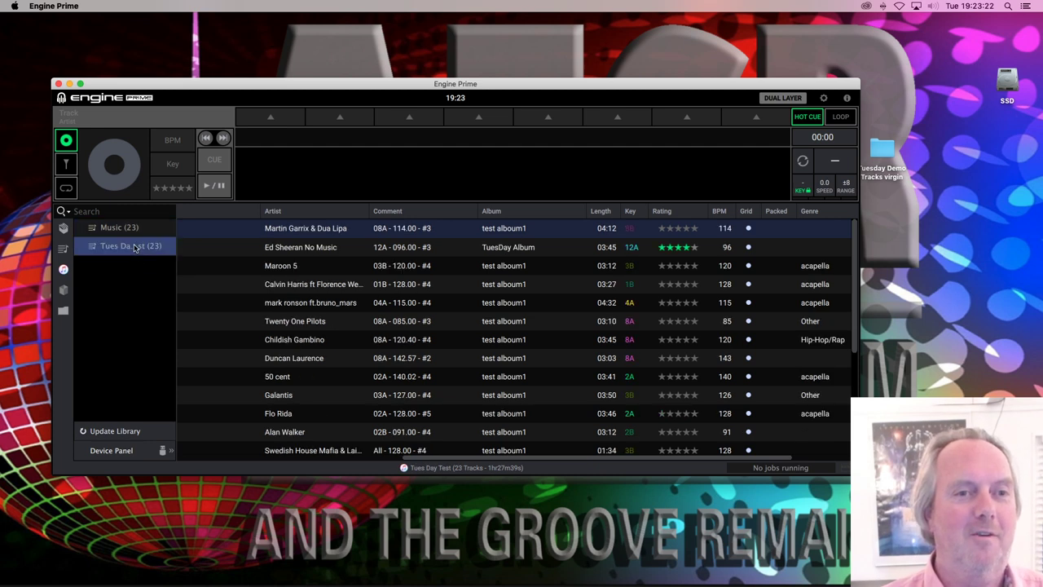
- Load Shape Of You from the Tues Day Test crate onto the deck to check its rating and artwork
left_click(65, 229)
left_click(122, 248)
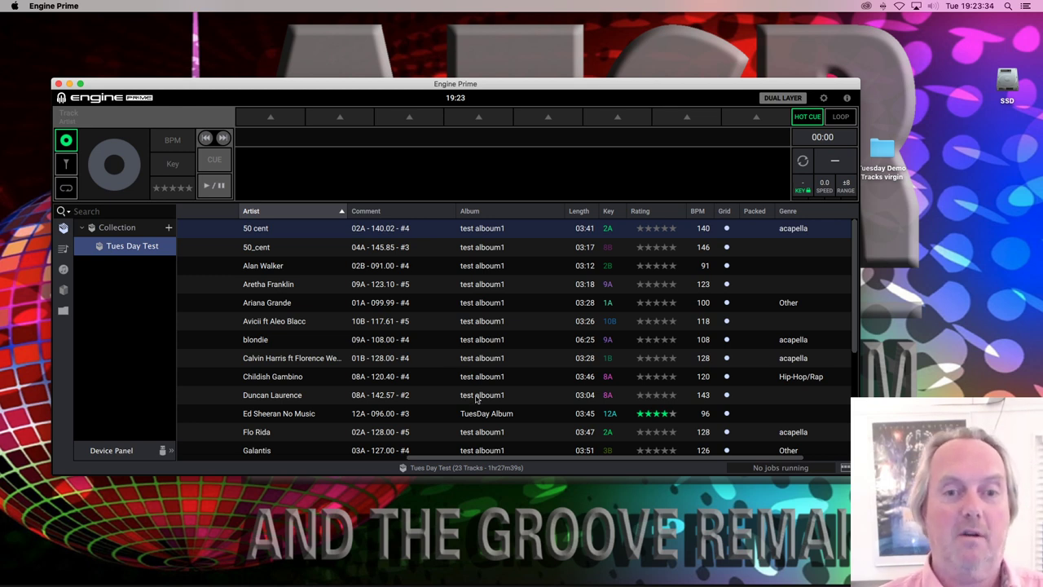
left_click(523, 419)
left_click_drag(522, 418, 459, 193)
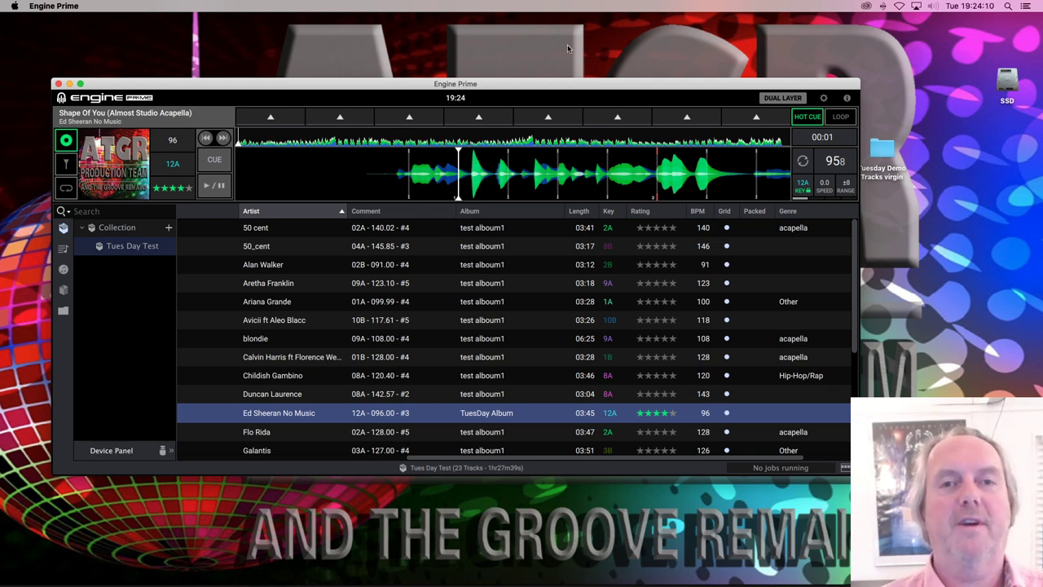
left_click_drag(609, 74, 643, 53)
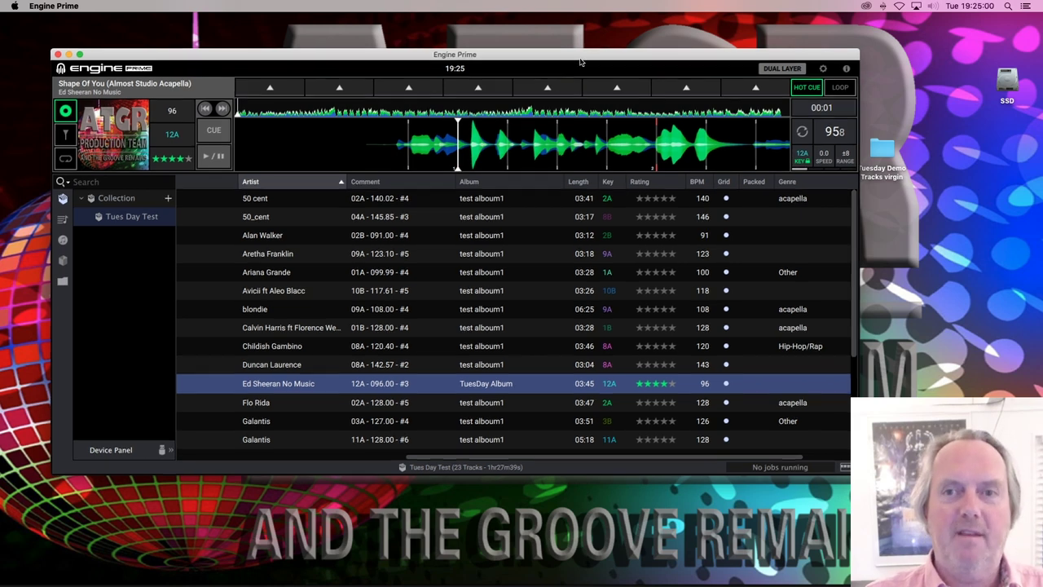
- Switch to Media Rage and load the Acapella folder from Tuesday Demo Tracks virgin into the Data Changer
key("super+m")
left_click(583, 191)
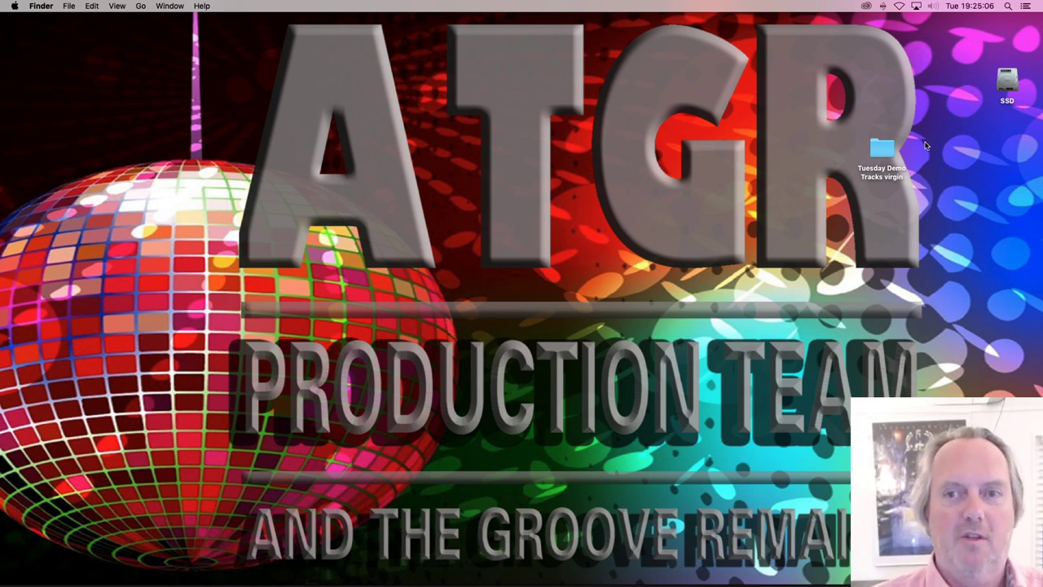
double_click(887, 146)
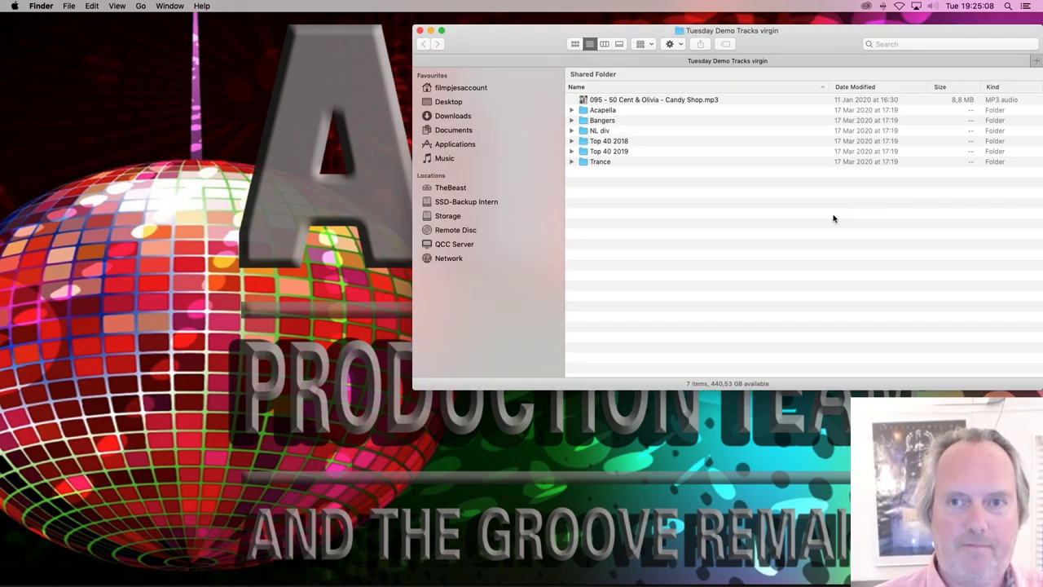
left_click(595, 111)
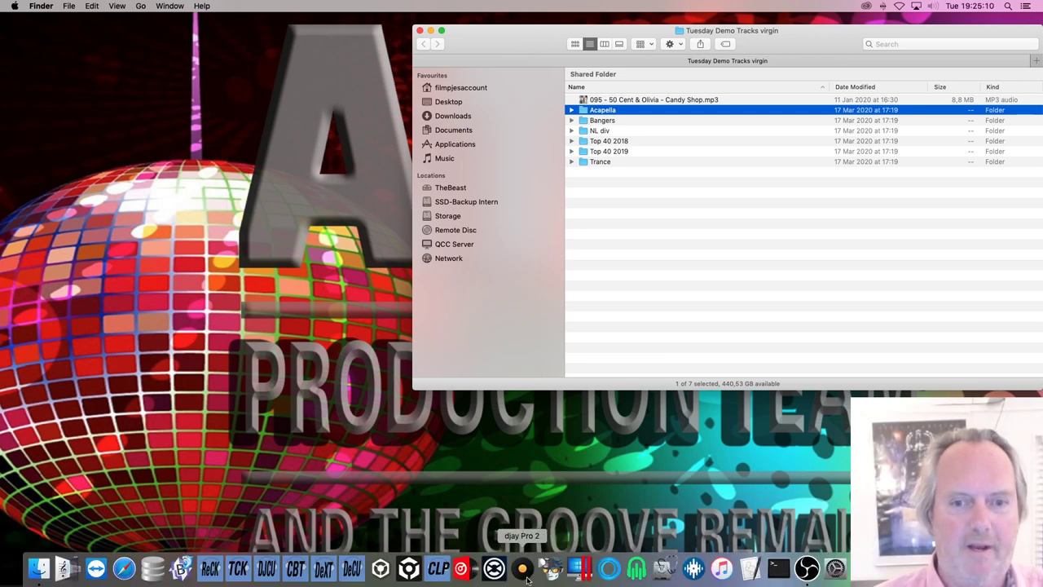
left_click(560, 564)
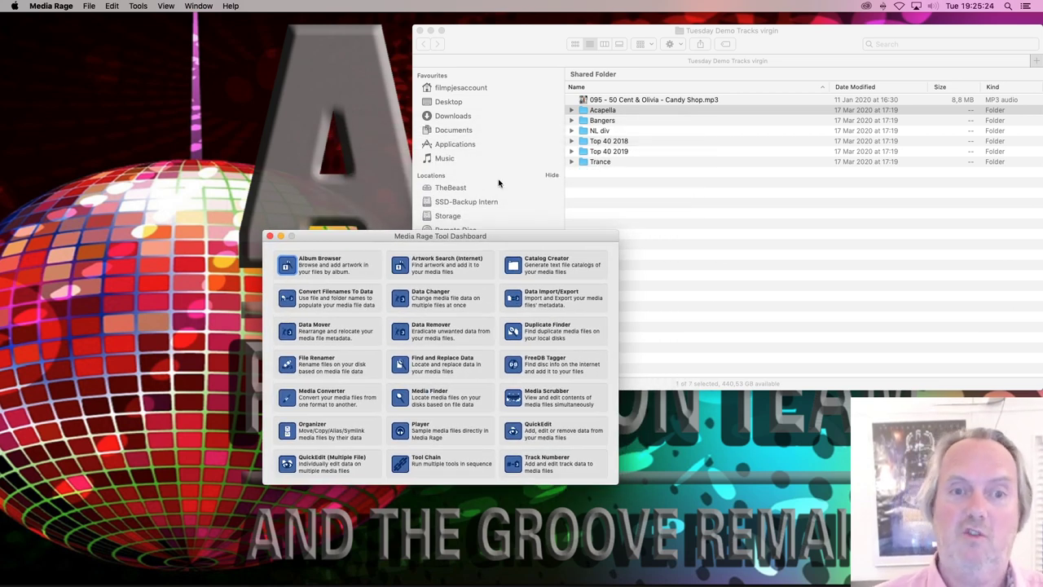
left_click_drag(524, 268, 432, 296)
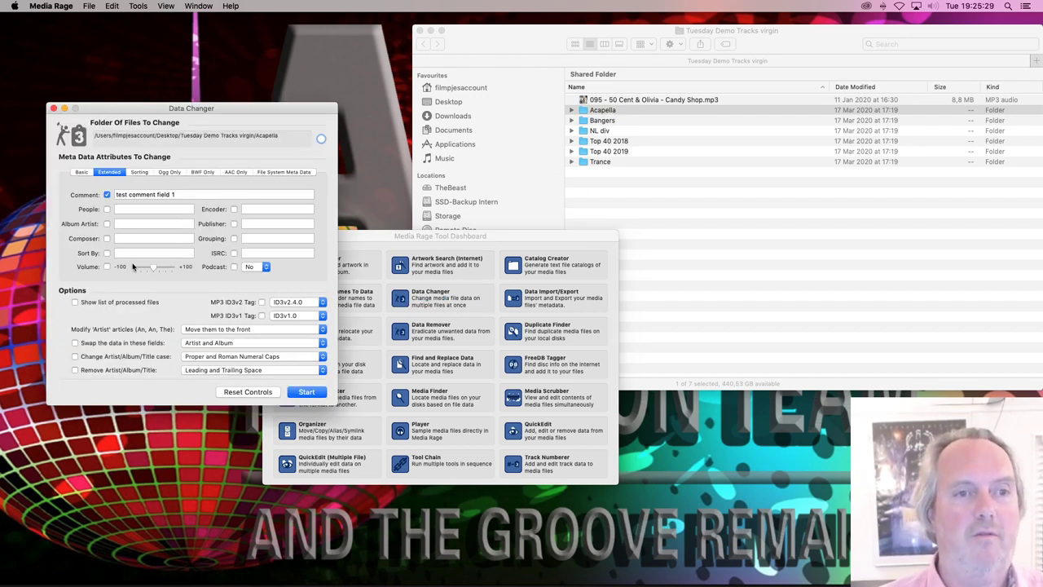
- Change the album tag of all files in the Acapella folder to "This is the Album" and close Media Rage's windows
left_click(83, 173)
triple_click(155, 209)
type("This is the Album")
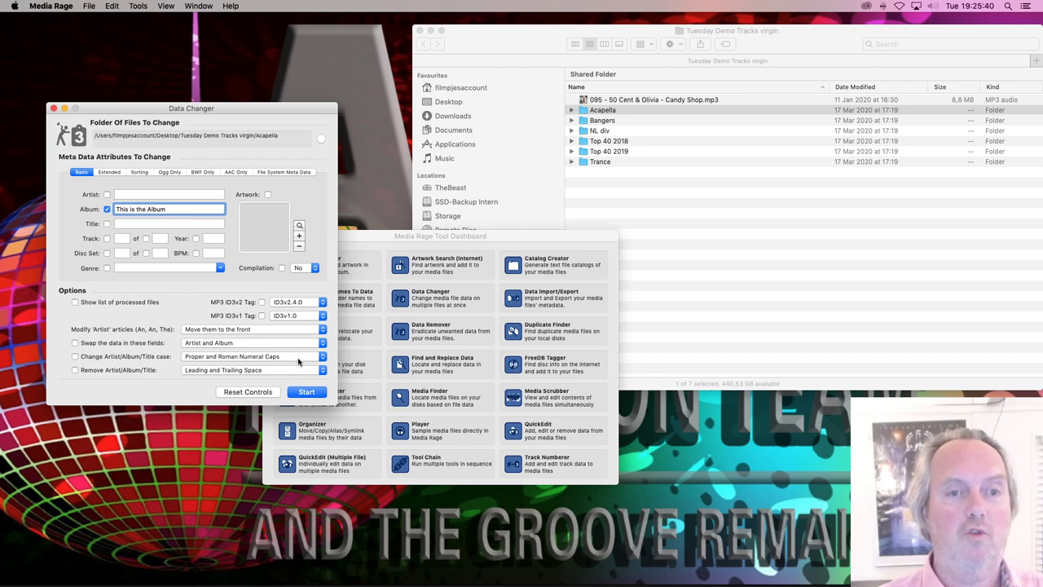
left_click(318, 394)
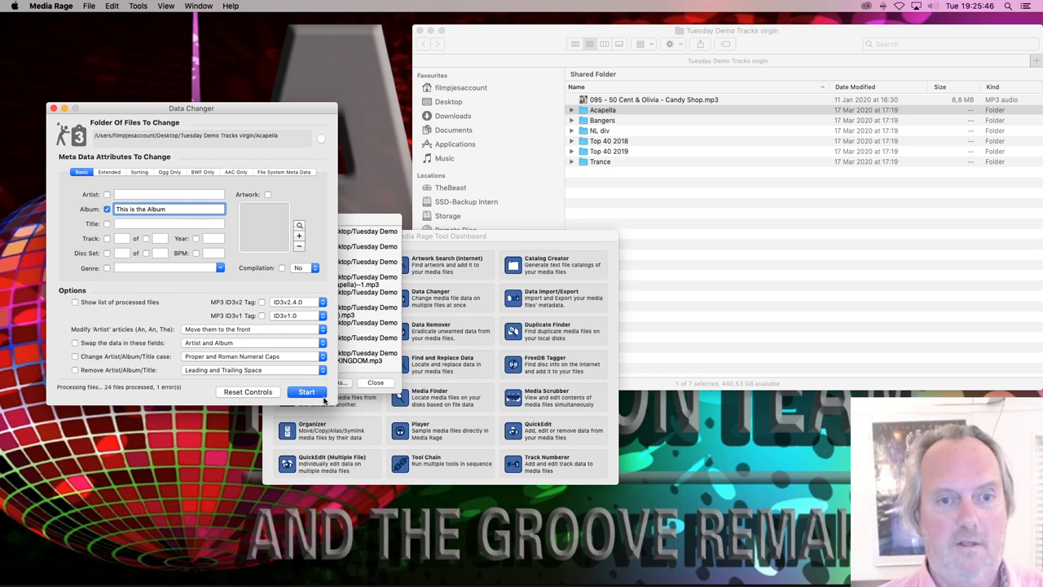
left_click(320, 394)
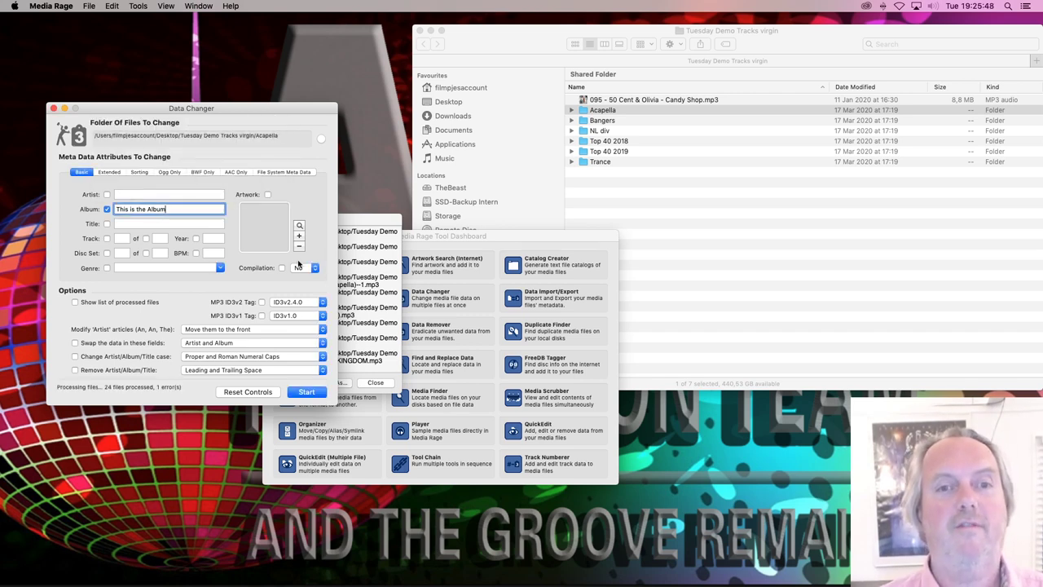
key("super+w")
key("super+w")
key("super+w")
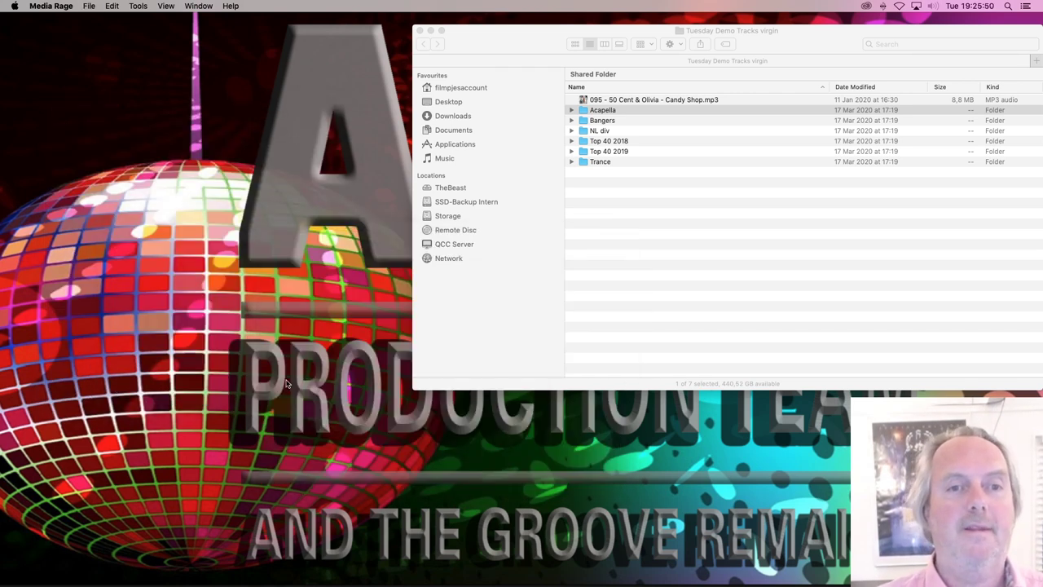
left_click(309, 462)
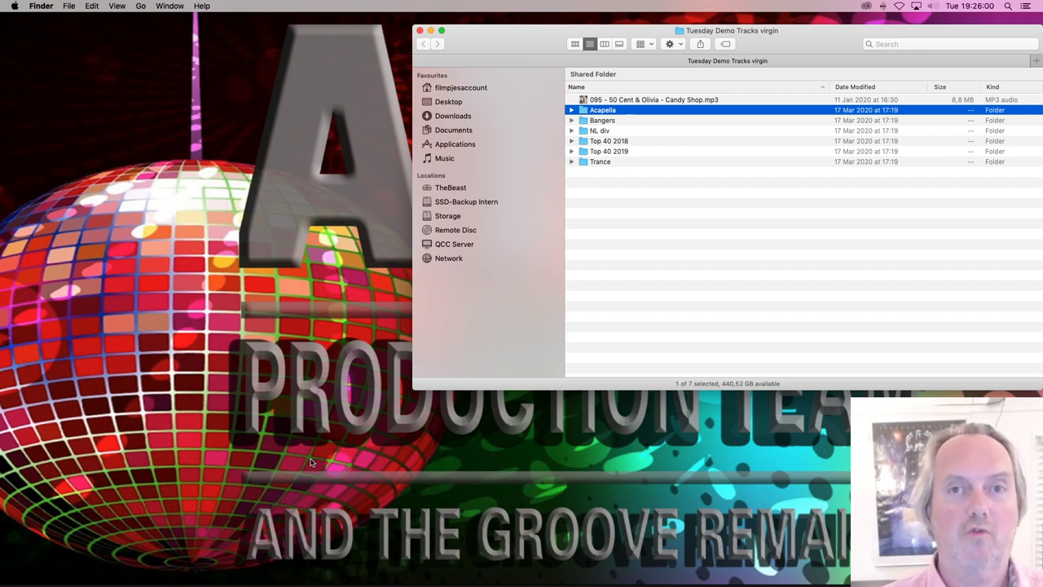
- Switch to iTunes and briefly play Shape Of You in the Tues Day Test playlist to refresh its album tag
mouse_move(385, 583)
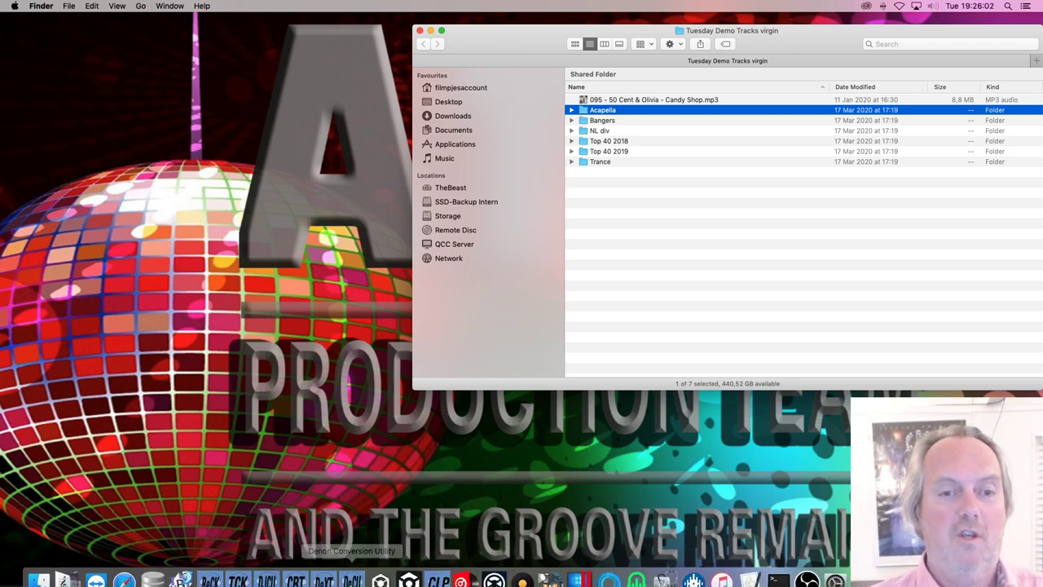
left_click(722, 568)
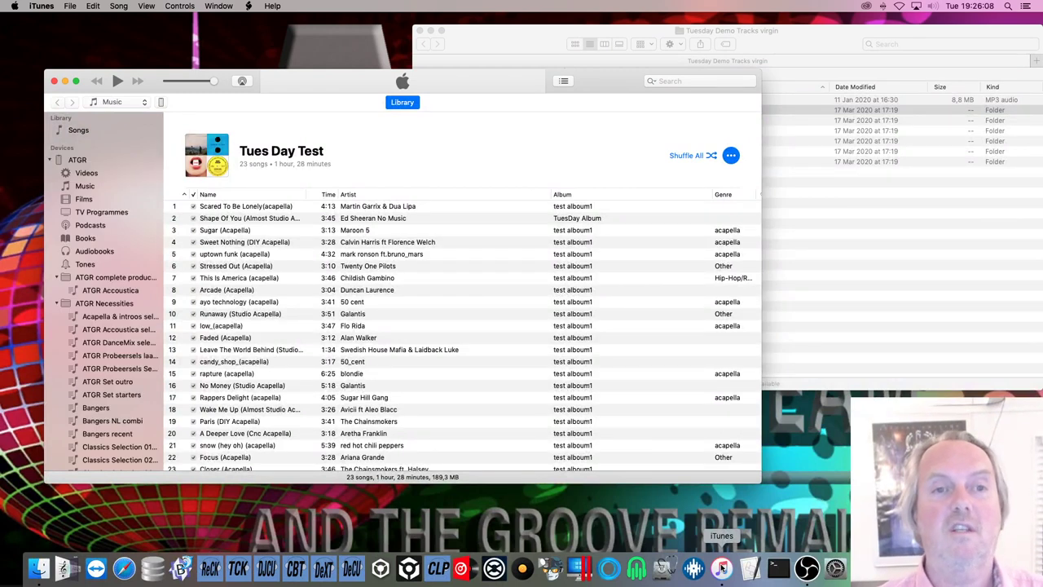
double_click(429, 218)
key("space")
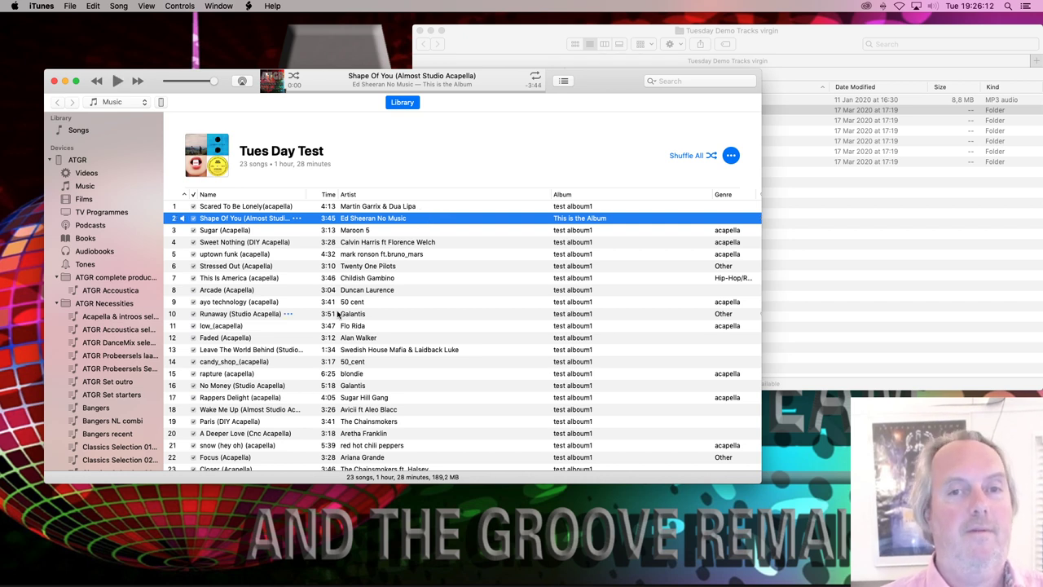
- Open the song info of Sugar (Acapella) to reload its tags, and close it without editing
left_click(380, 231)
key("super+i")
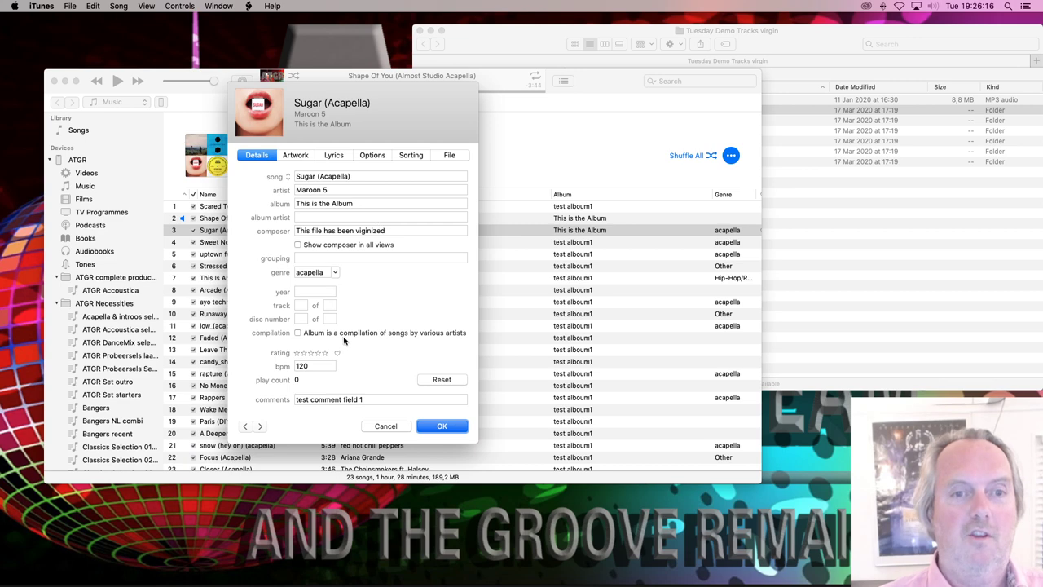
left_click(327, 259)
key("Escape")
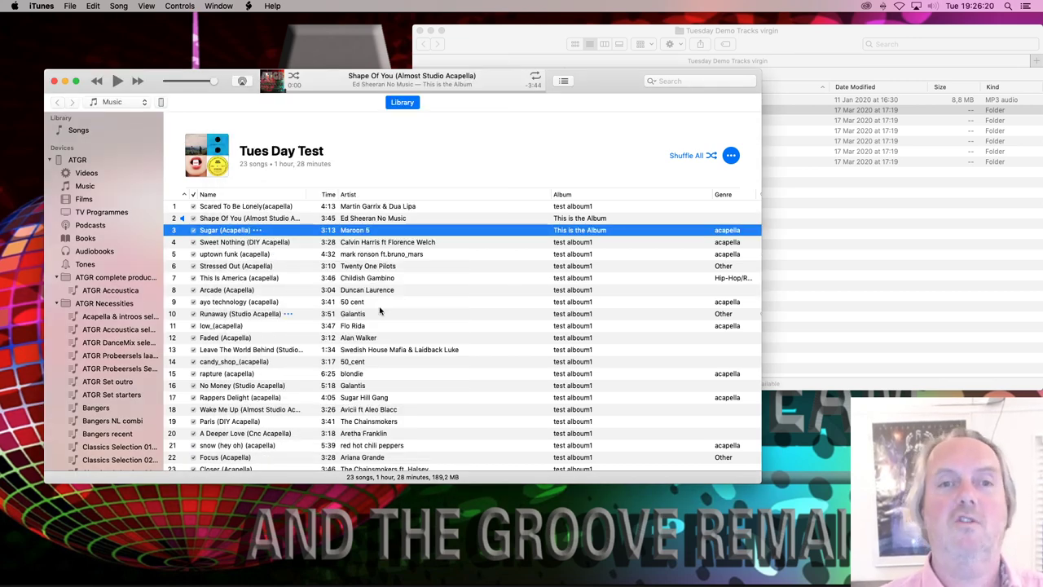
- Select all songs in the Tues Day Test playlist and run the Refresh Selected Tags script on them
key("super+a")
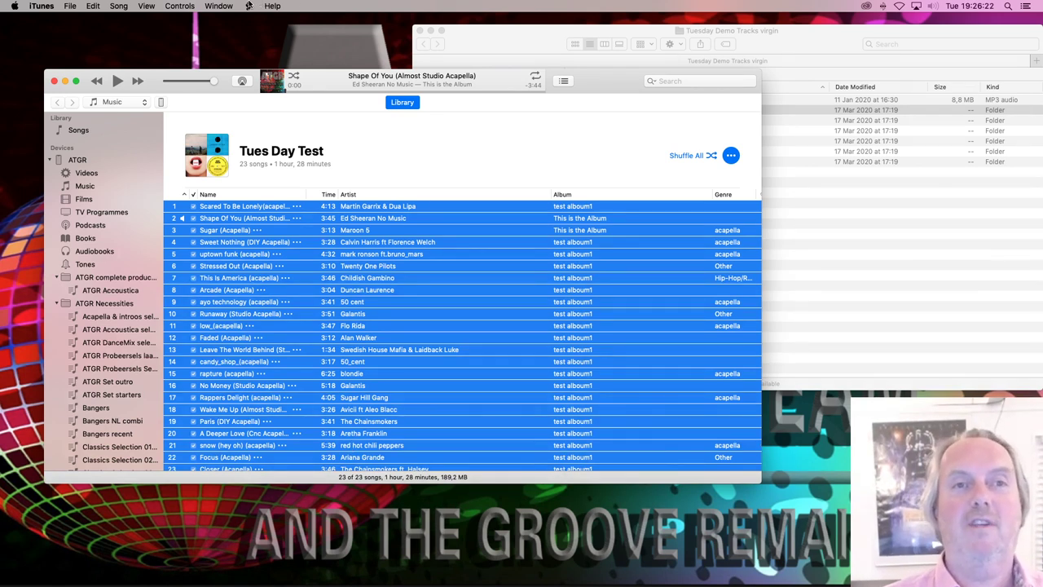
left_click(249, 5)
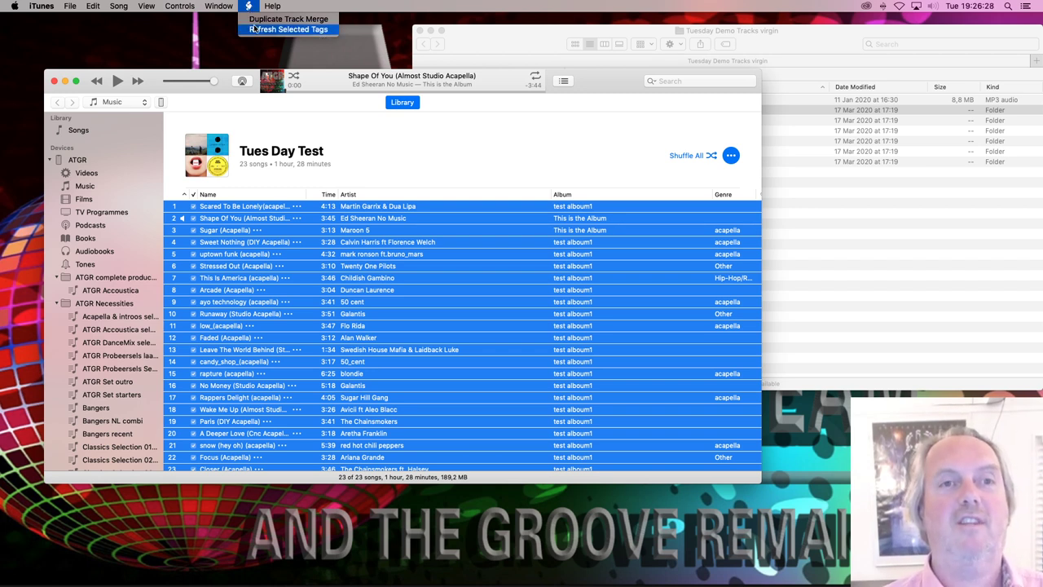
left_click(254, 28)
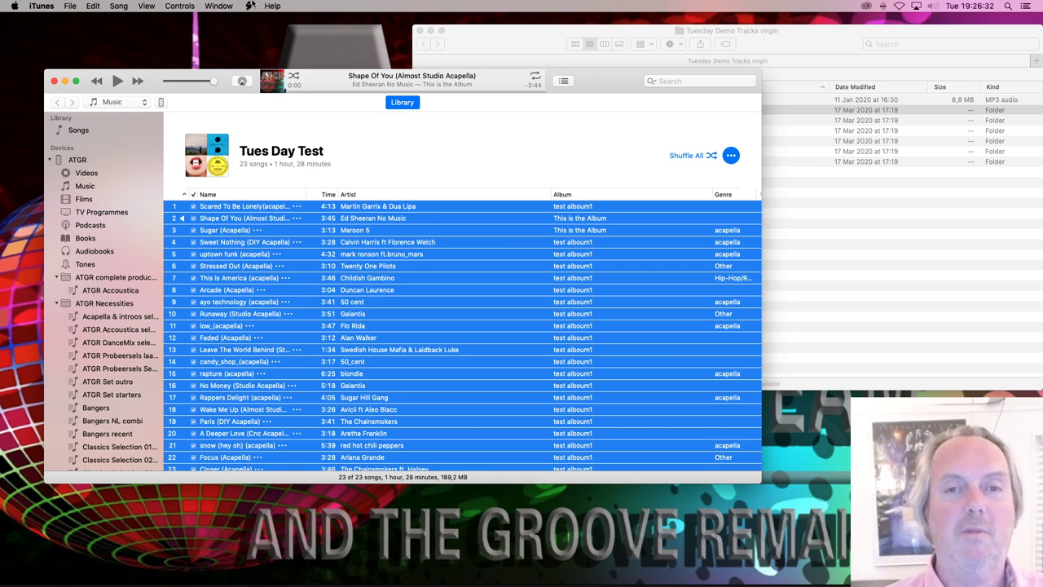
- Switch to Engine Prime and re-import the track information of ayo technology (acapella) in the Collection
left_click(434, 242)
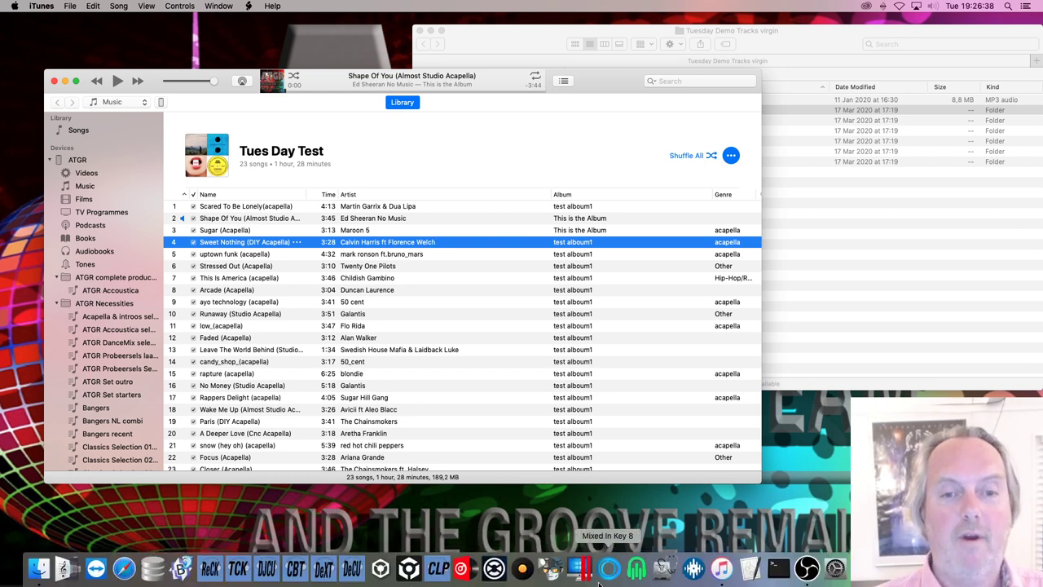
left_click(636, 568)
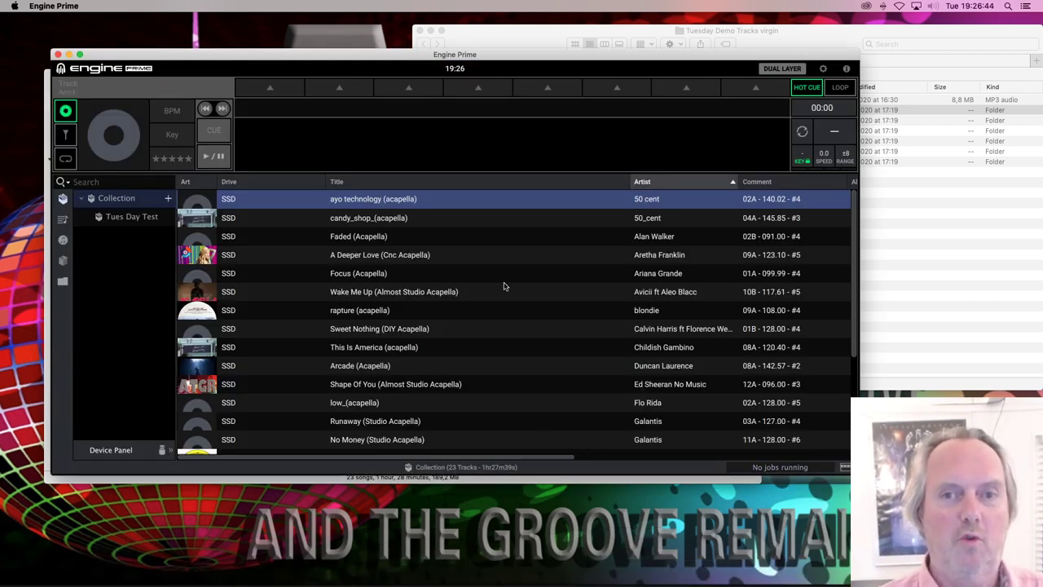
scroll(503, 286, "right", 2)
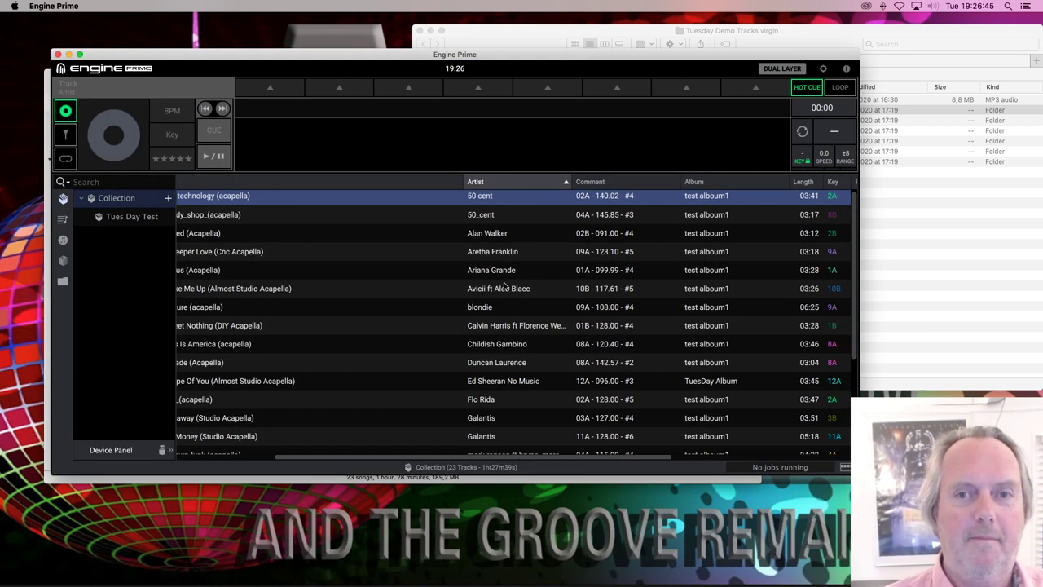
right_click(671, 198)
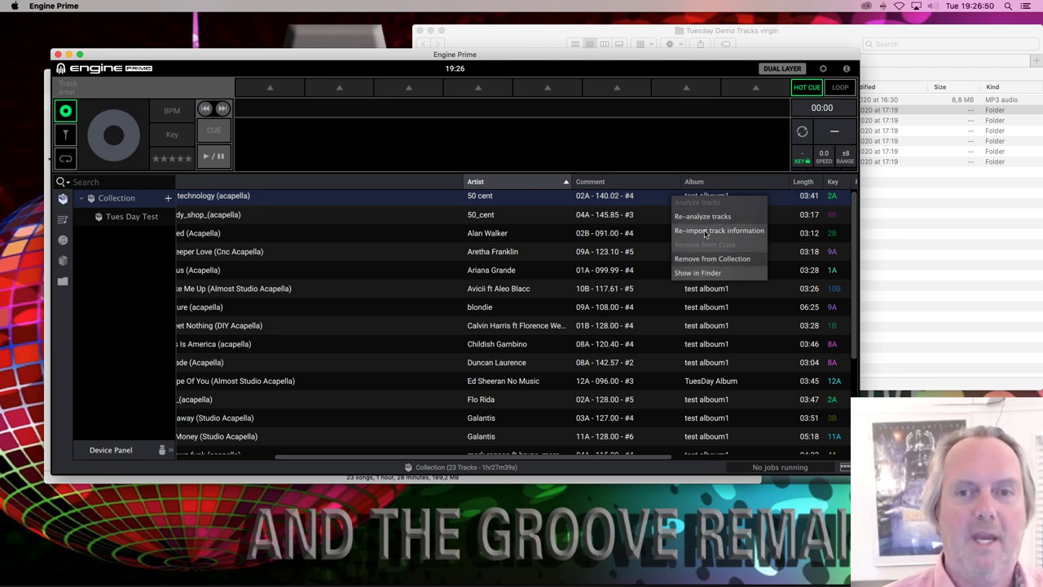
left_click(706, 231)
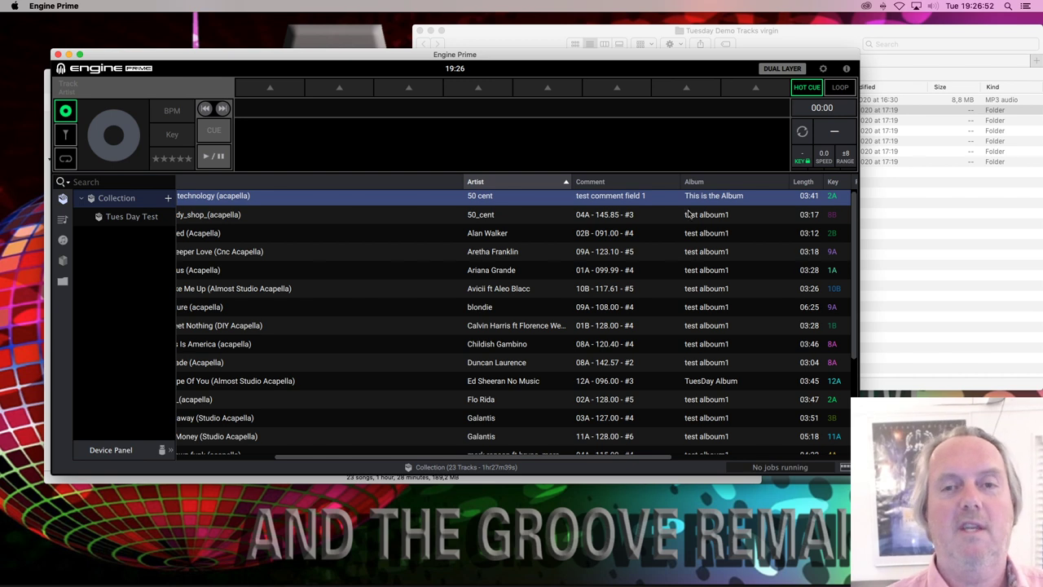
- Re-import the track information for the seven tracks from candy_shop_(acapella) to Sweet Nothing (DIY Acapella), and hide Engine Prime
left_click(690, 214)
left_click(697, 324, "shift")
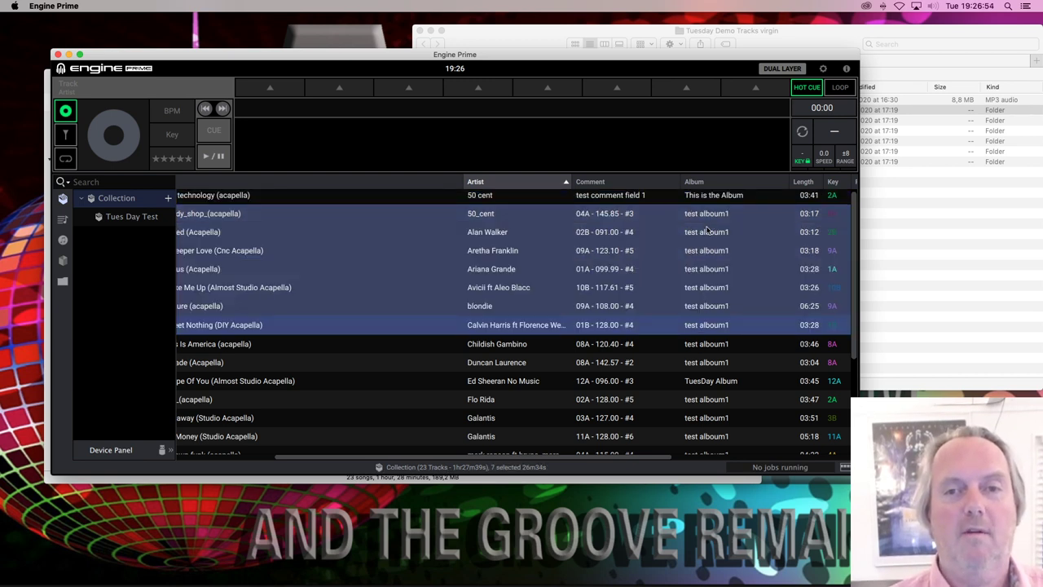
right_click(709, 229)
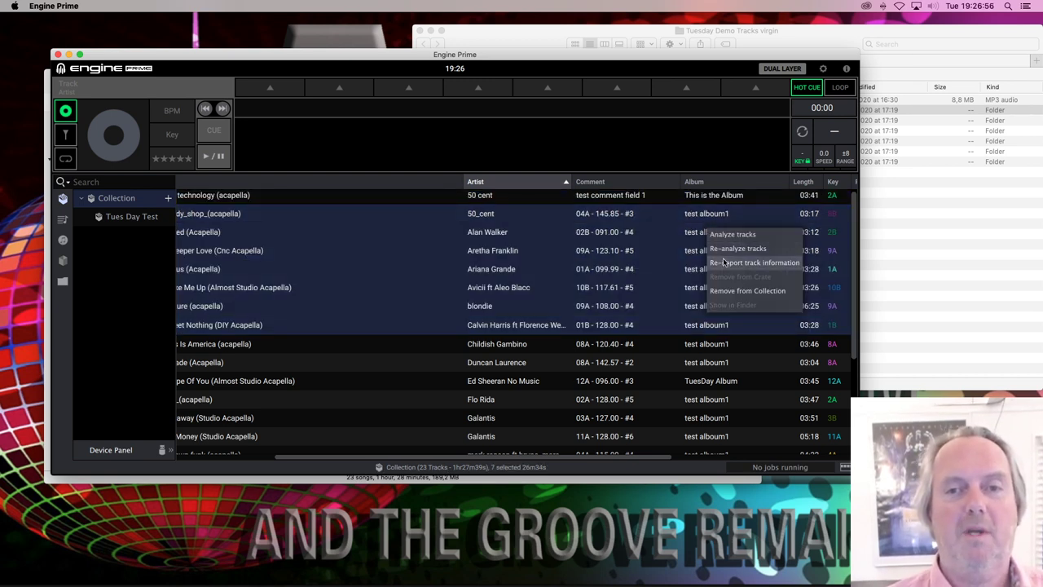
left_click(723, 262)
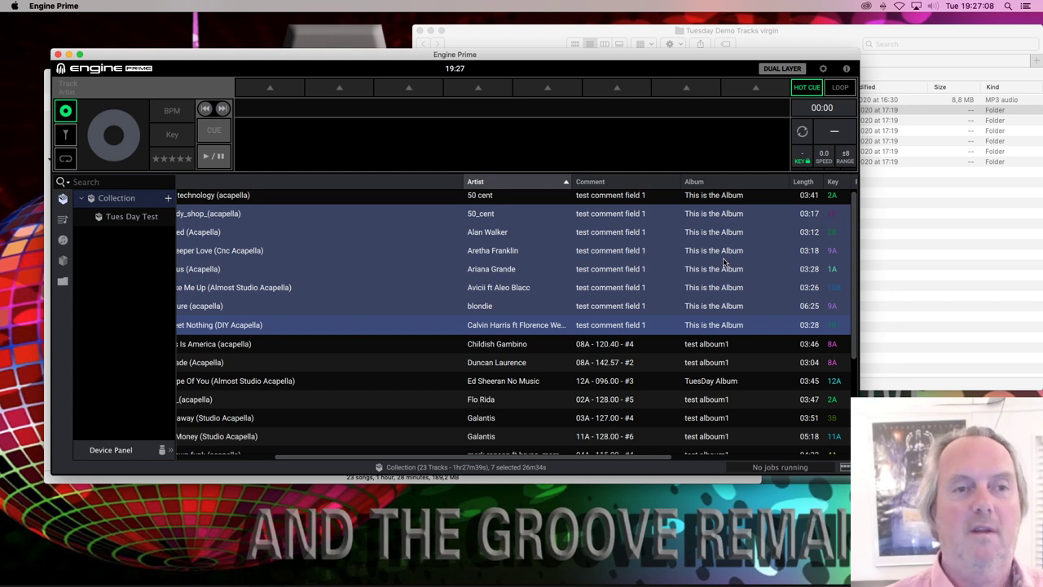
key("super+h")
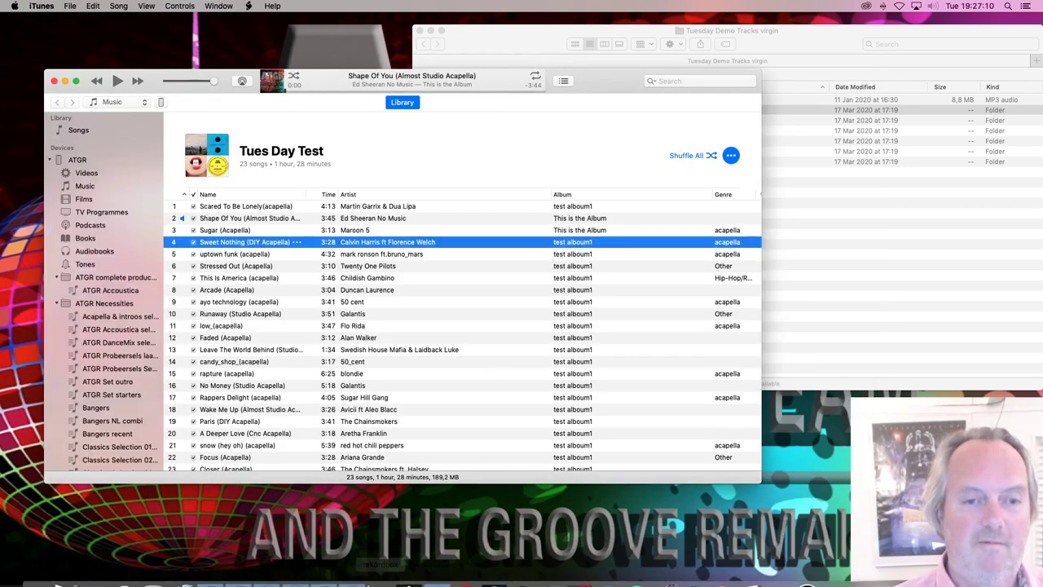
- Launch rekordbox and decline the offered application update
mouse_move(367, 585)
left_click(381, 564)
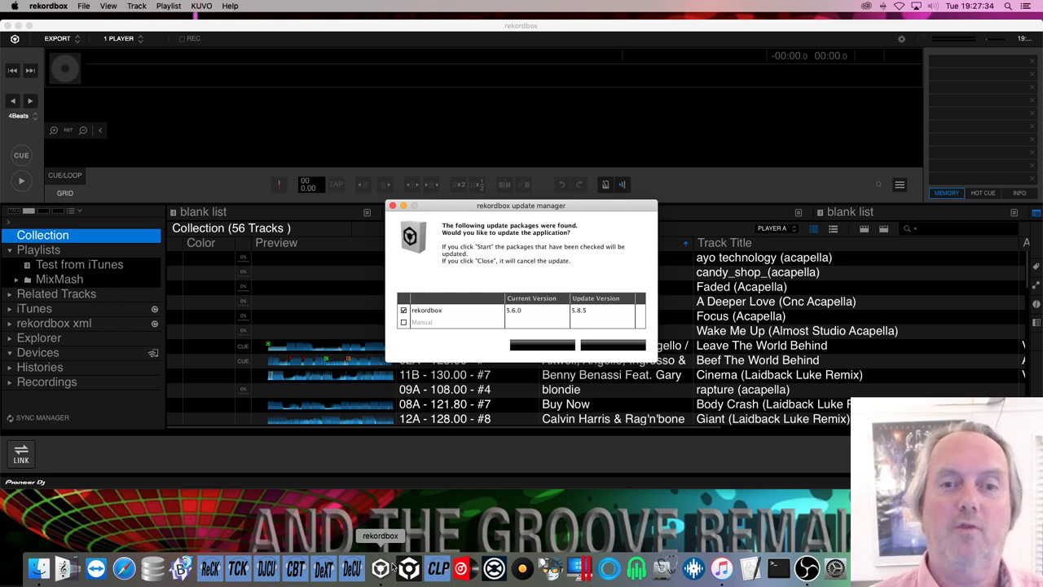
left_click(624, 346)
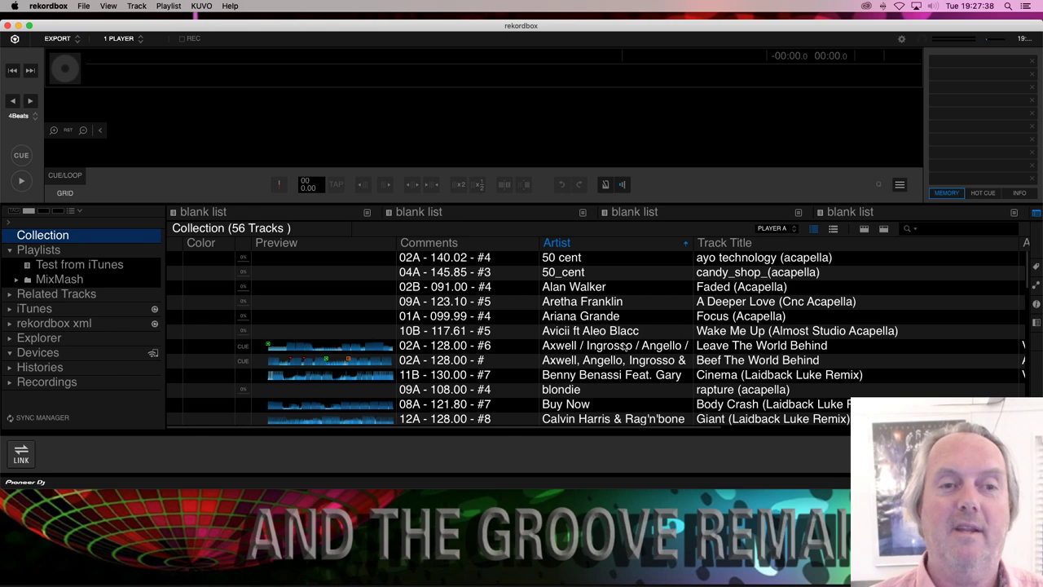
- Reload the tags of the Collection tracks from ayo technology (acapella) through Beef The World Behind
scroll(544, 360, "right", 10)
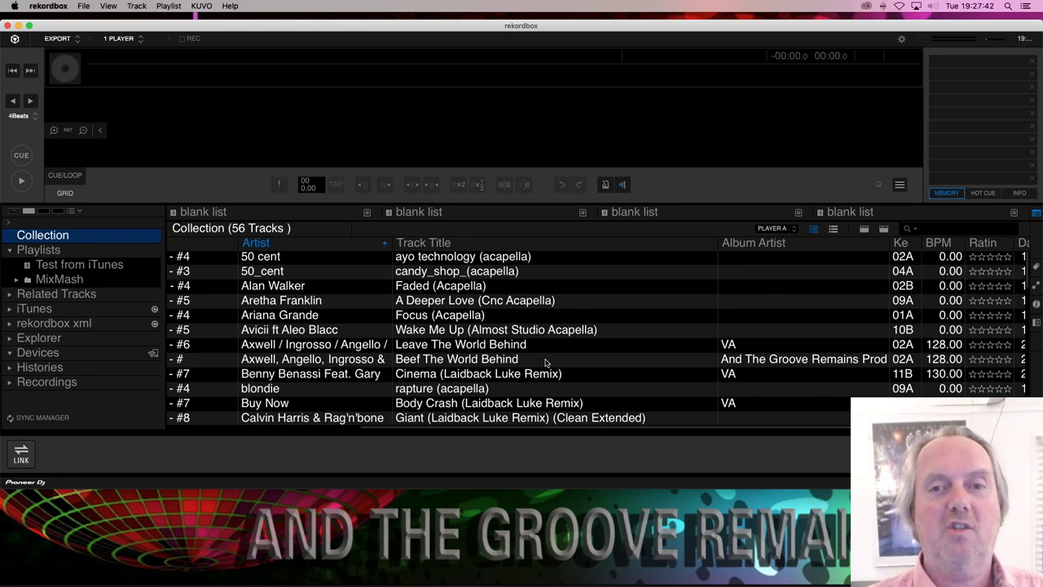
scroll(545, 363, "left", 3)
scroll(562, 361, "right", 6)
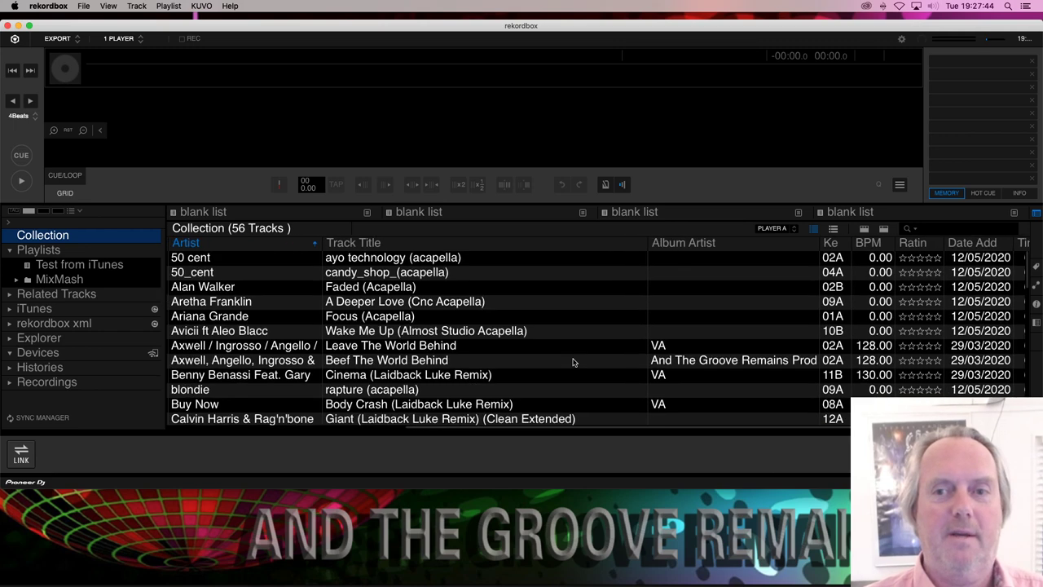
left_click(573, 362)
scroll(554, 350, "left", 8)
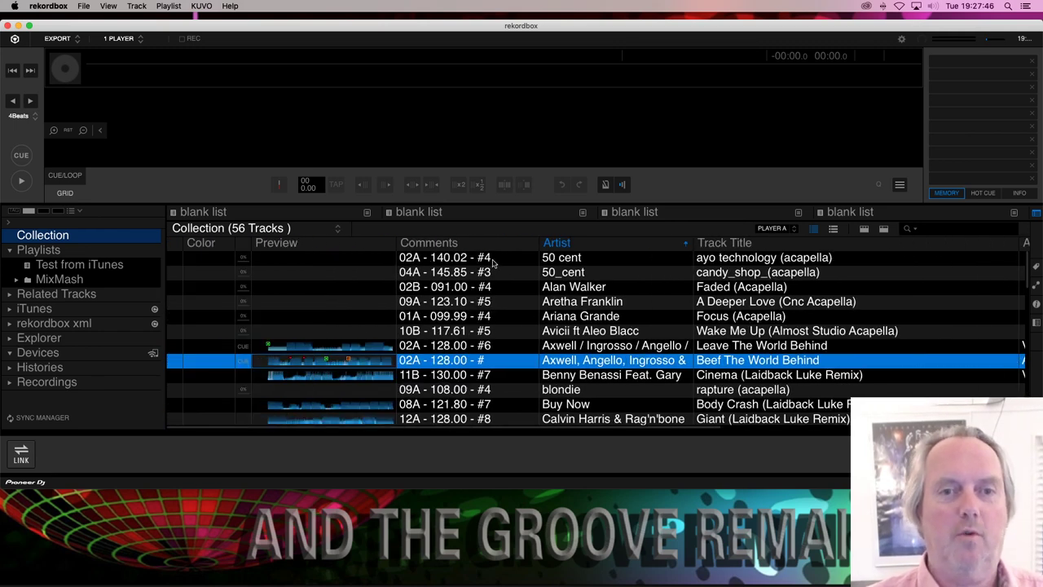
left_click(492, 260, "shift")
right_click(494, 269)
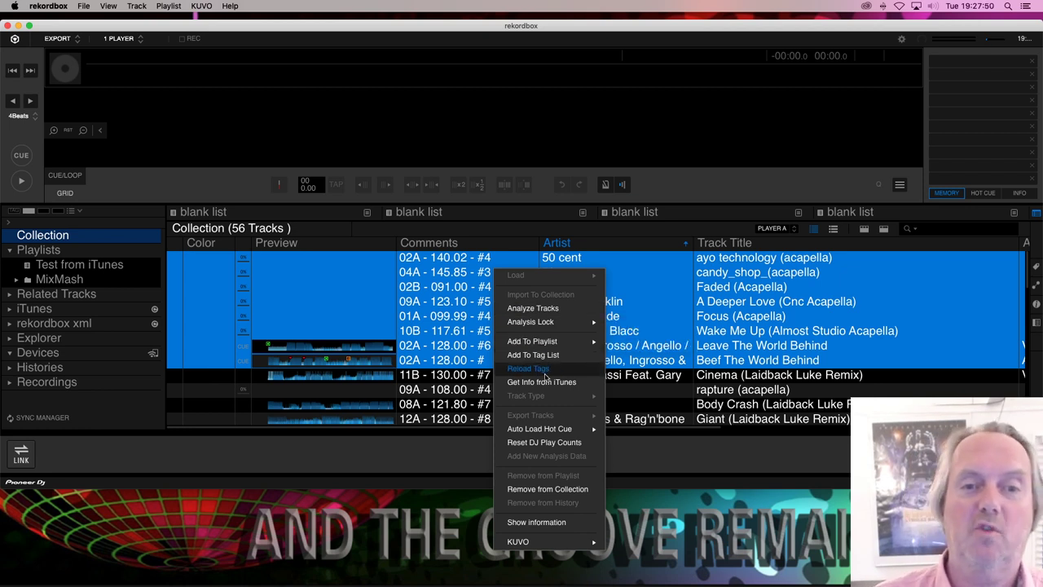
left_click(571, 372)
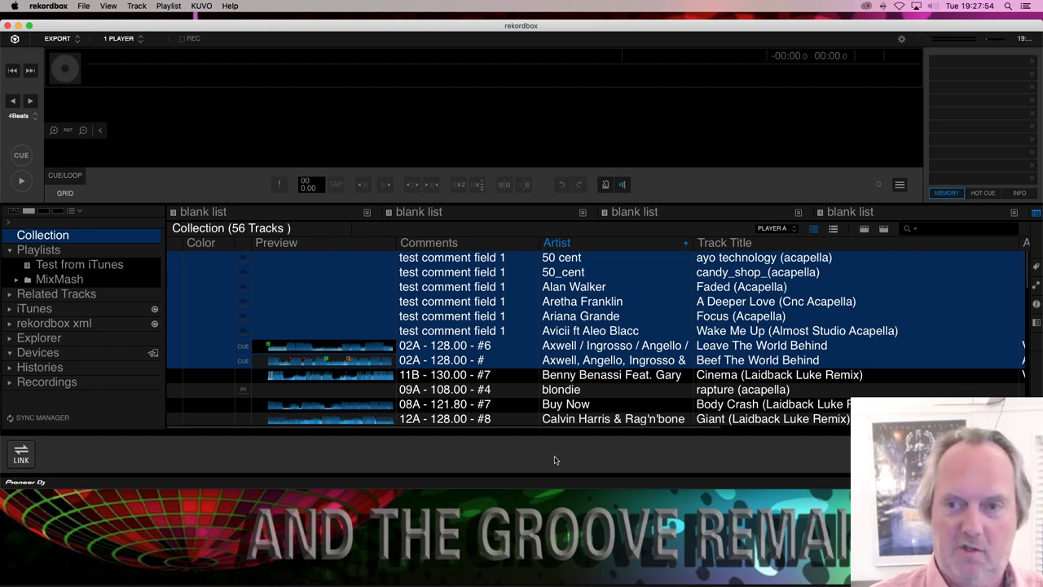
- Show the track information, check the album field of several reloaded acapella tracks, and close rekordbox
left_click(1036, 303)
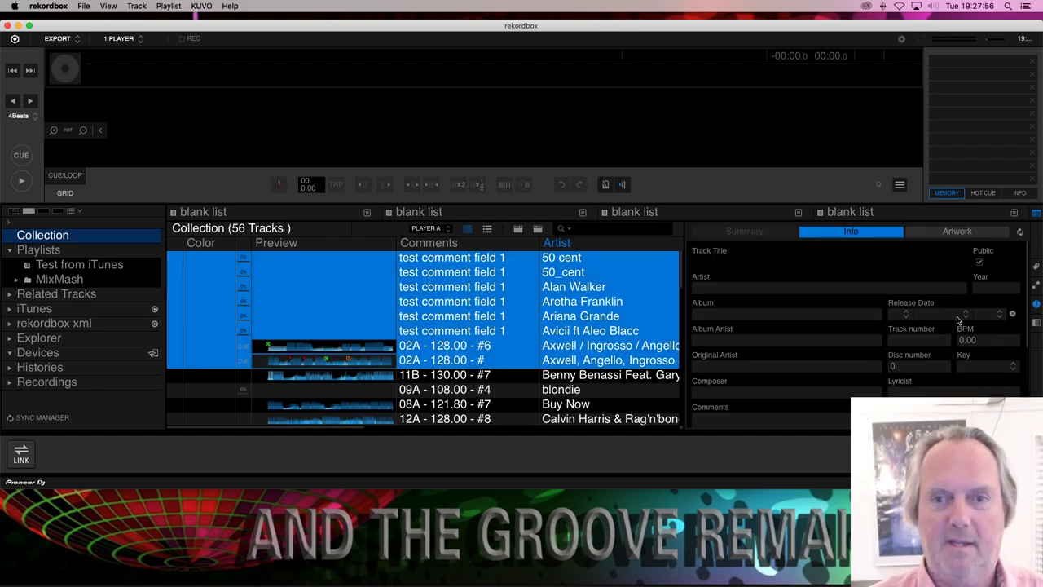
left_click(581, 313)
left_click(585, 287)
left_click(587, 273)
left_click(607, 301)
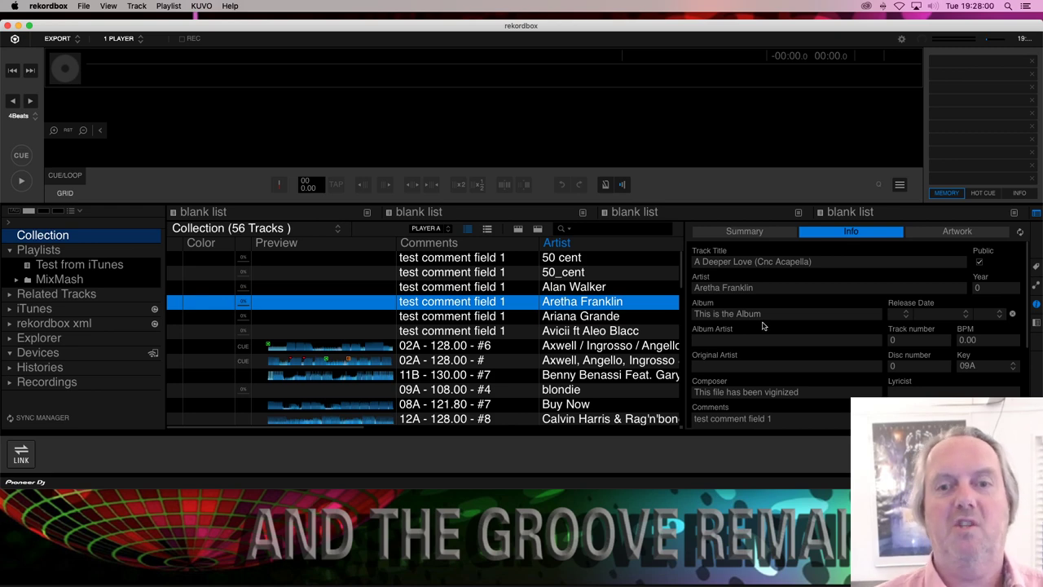
key("super+m")
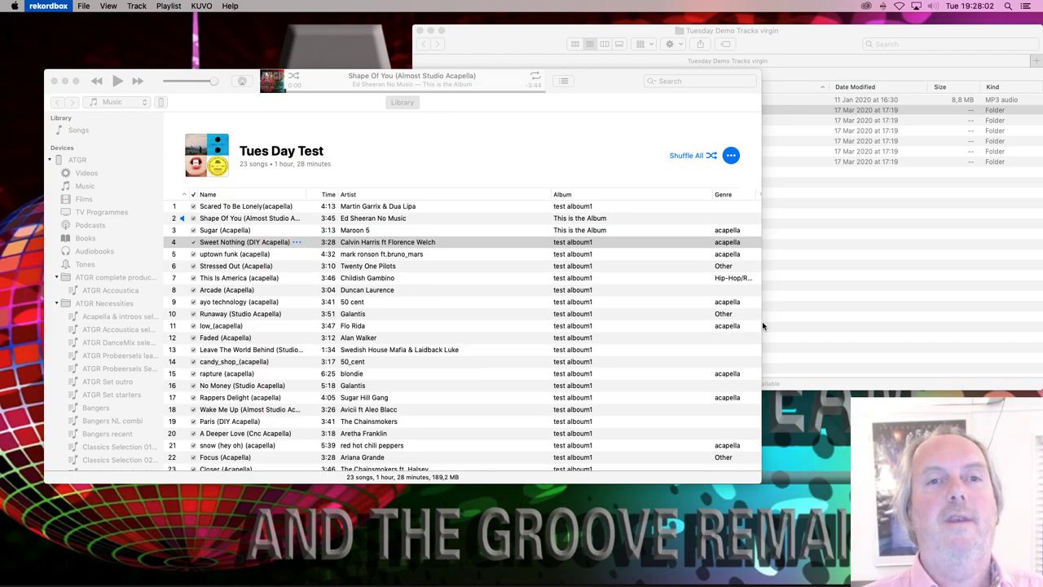
- Return to iTunes, select all songs in the Tues Day Test playlist, and run the Refresh Selected Tags script
left_click(762, 325)
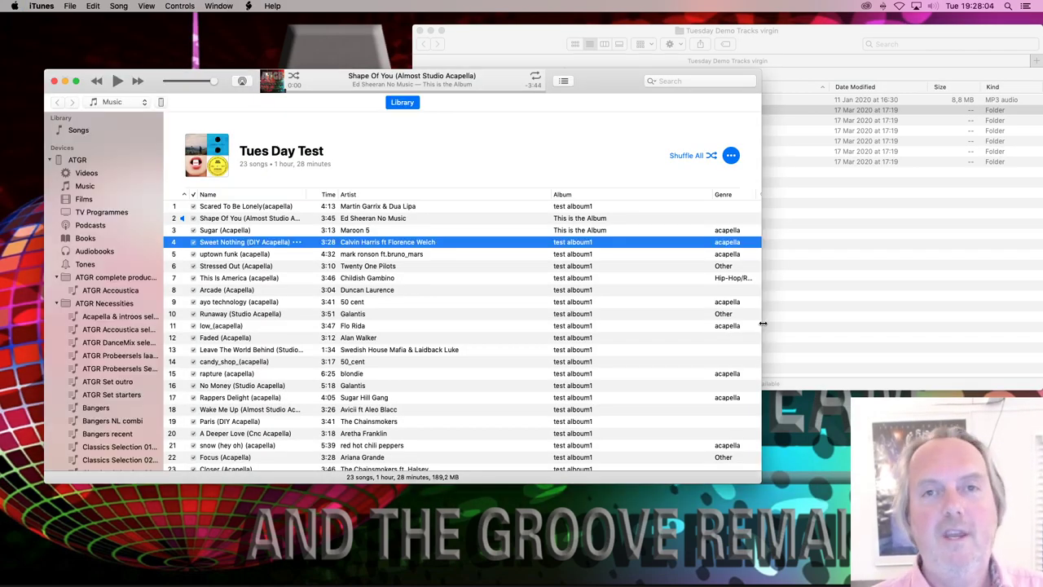
left_click(514, 348)
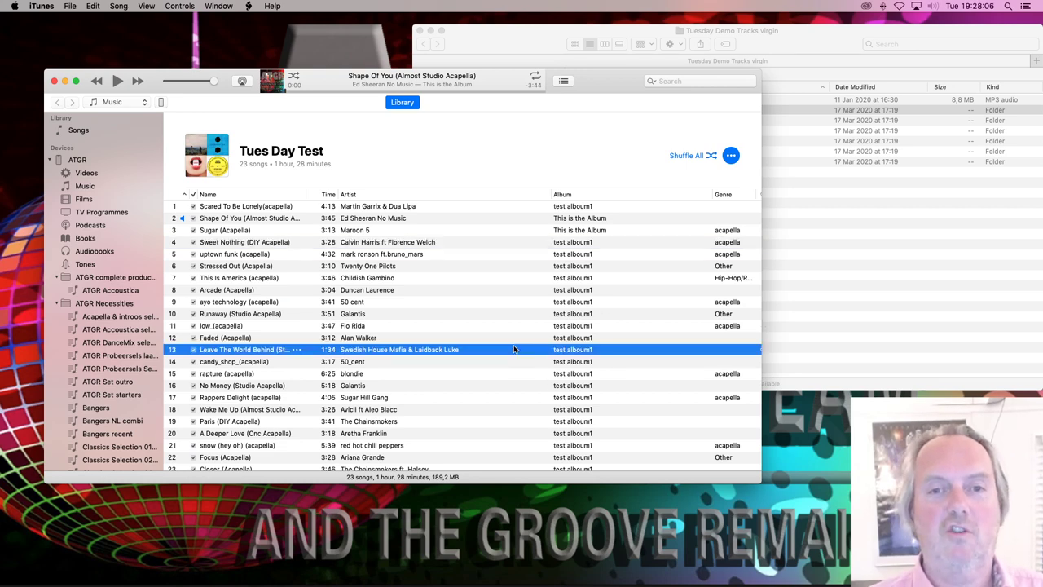
key("super+a")
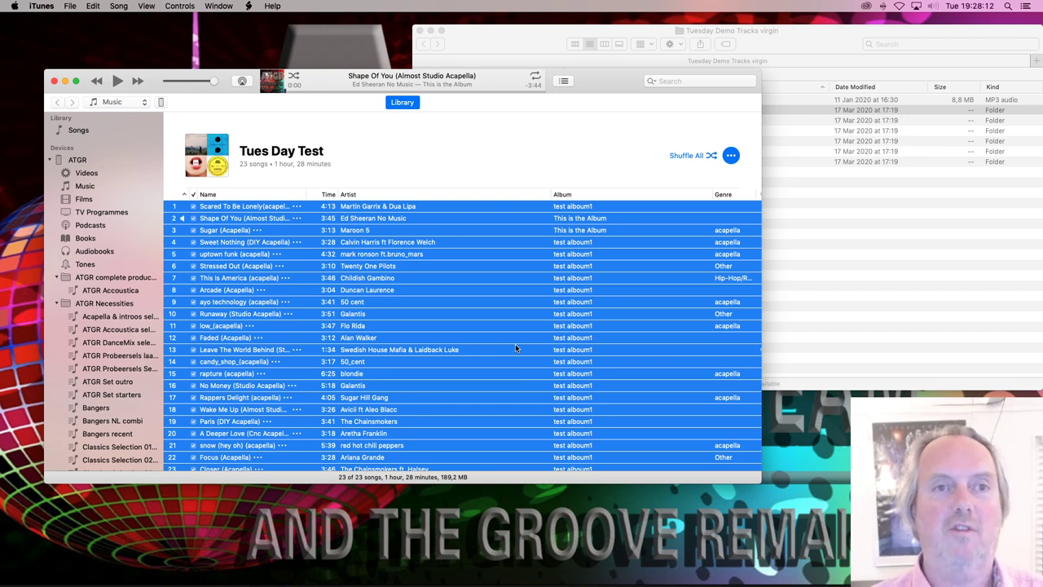
left_click(248, 6)
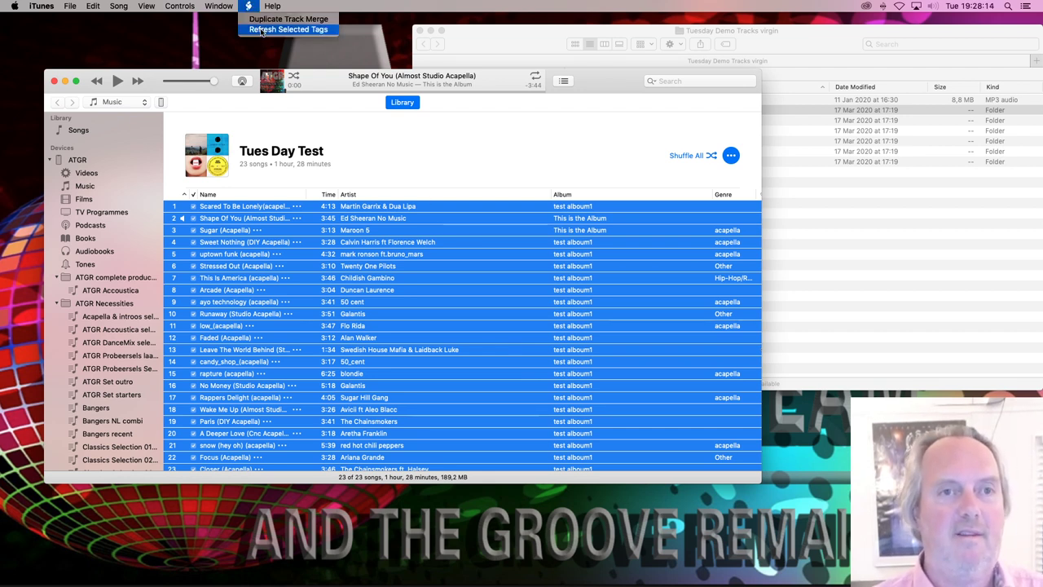
left_click(261, 29)
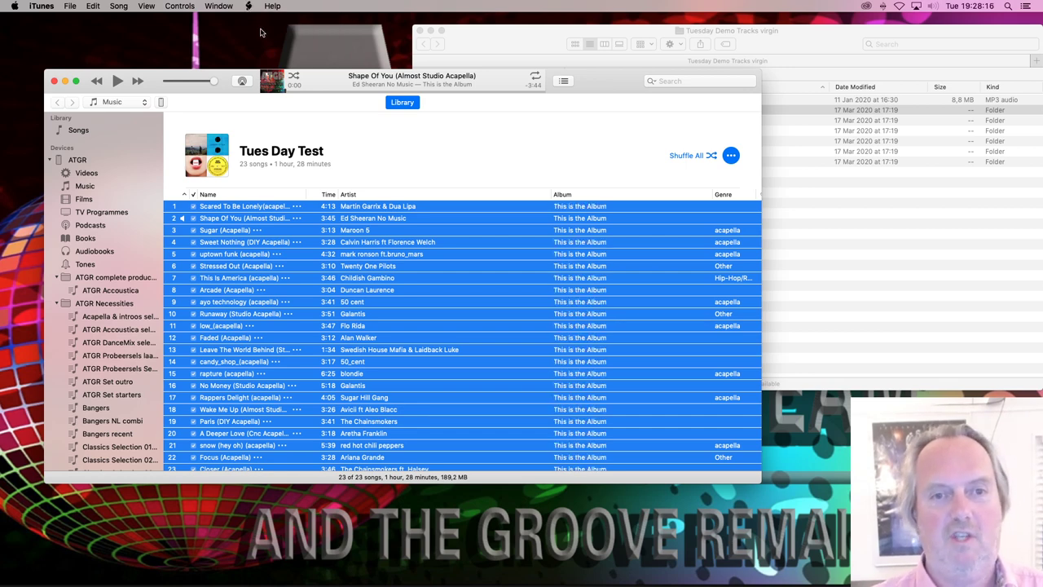
- Inspect the shared song info of all selected songs, including album and comments, and close it without editing
scroll(451, 245, "right", 2)
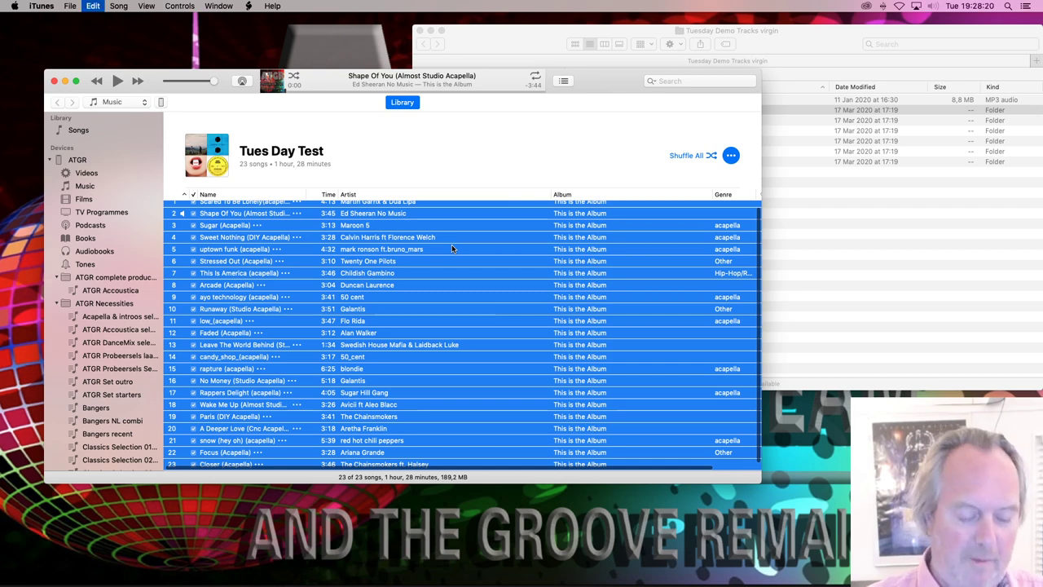
key("super+i")
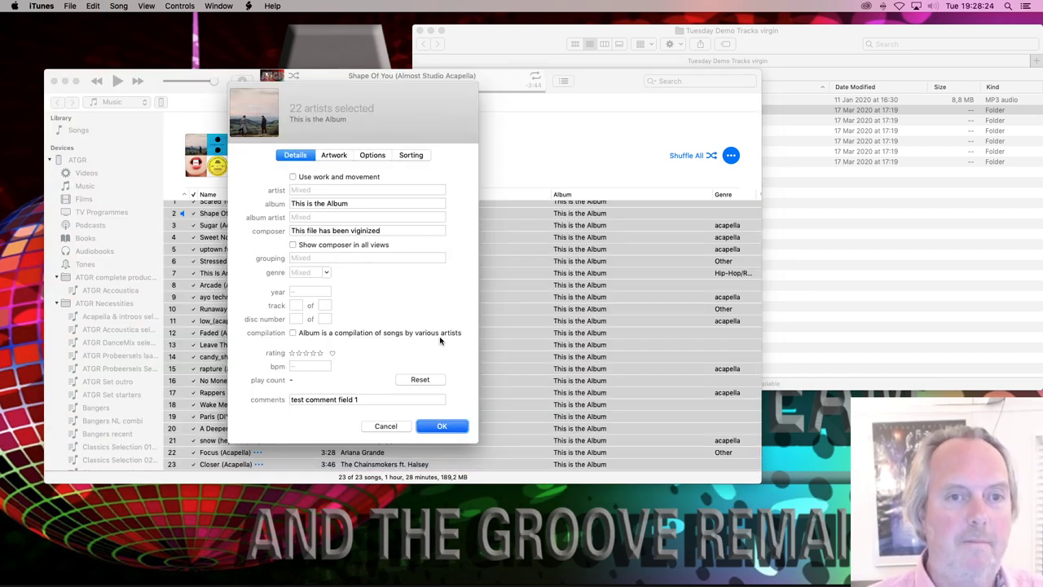
left_click(441, 427)
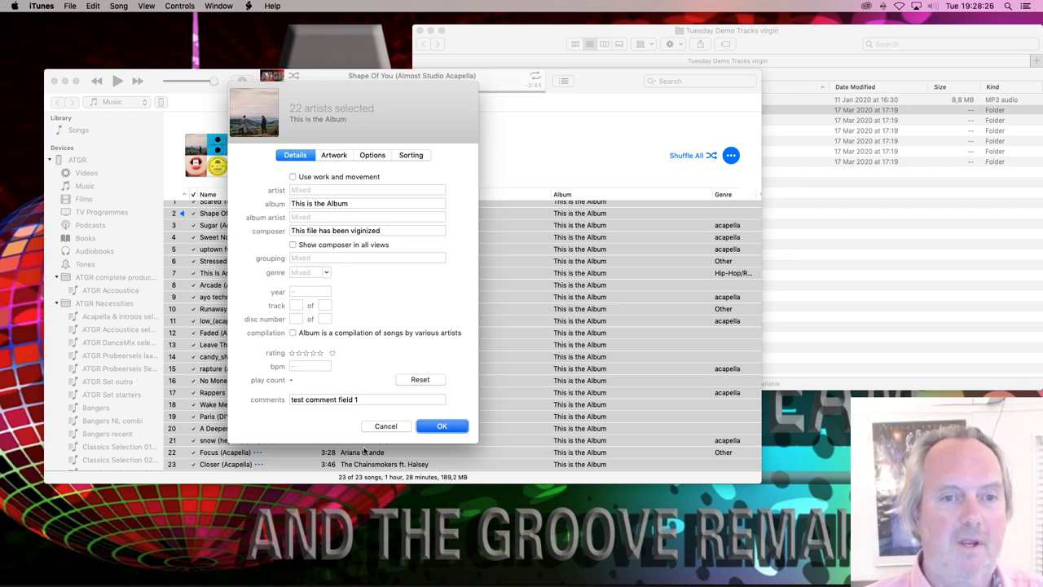
left_click(450, 428)
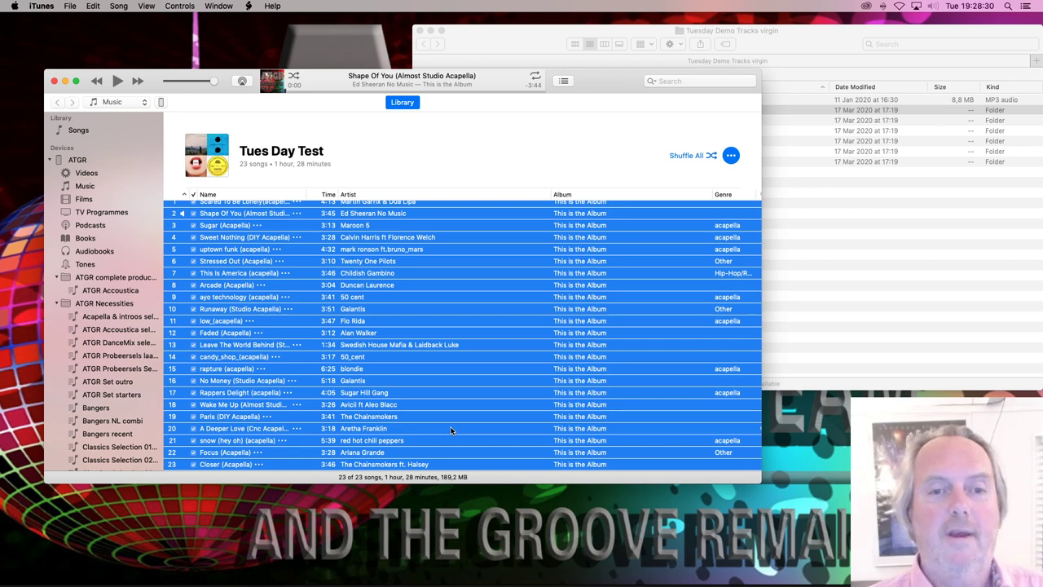
left_click(379, 568)
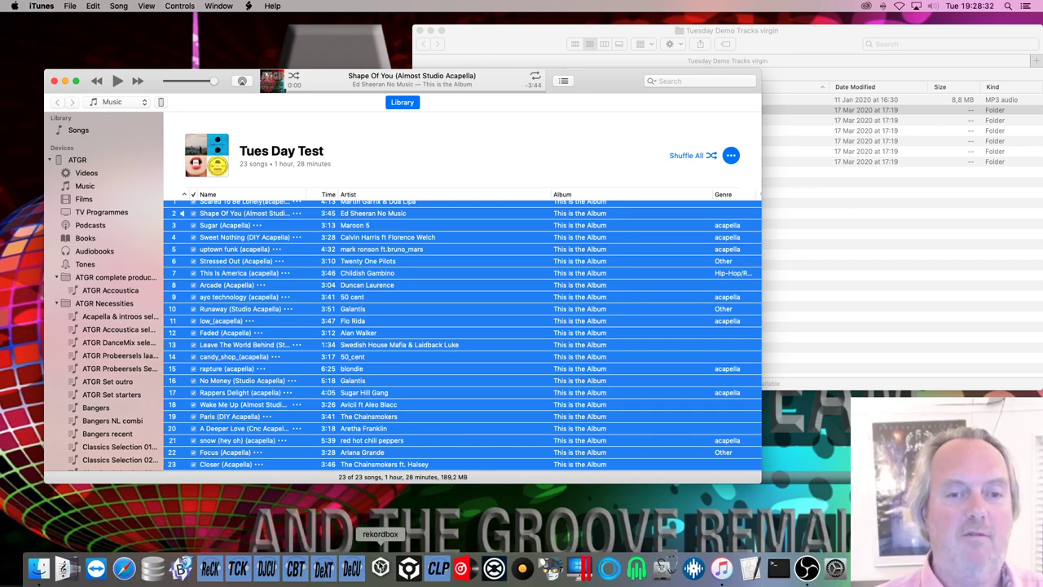
left_click(381, 564)
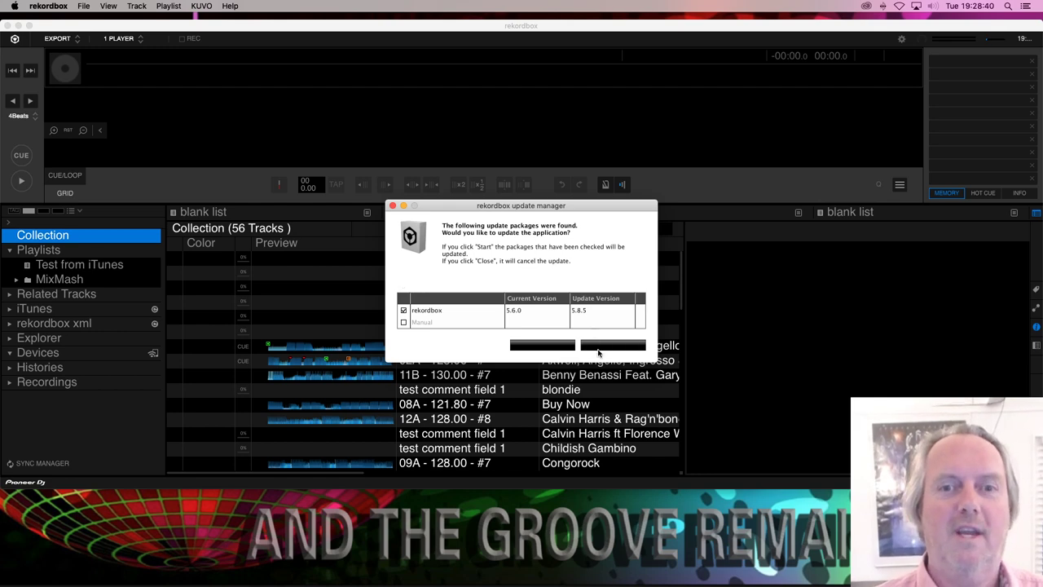
left_click(614, 346)
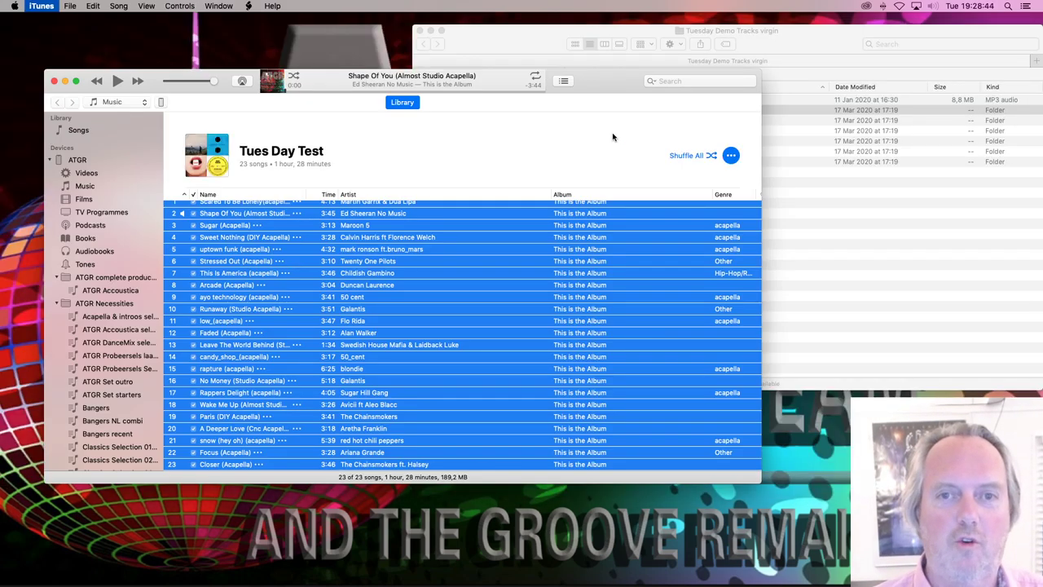
- Quit iTunes, launch rekordbox again, and decline the offered application update
key("super+q")
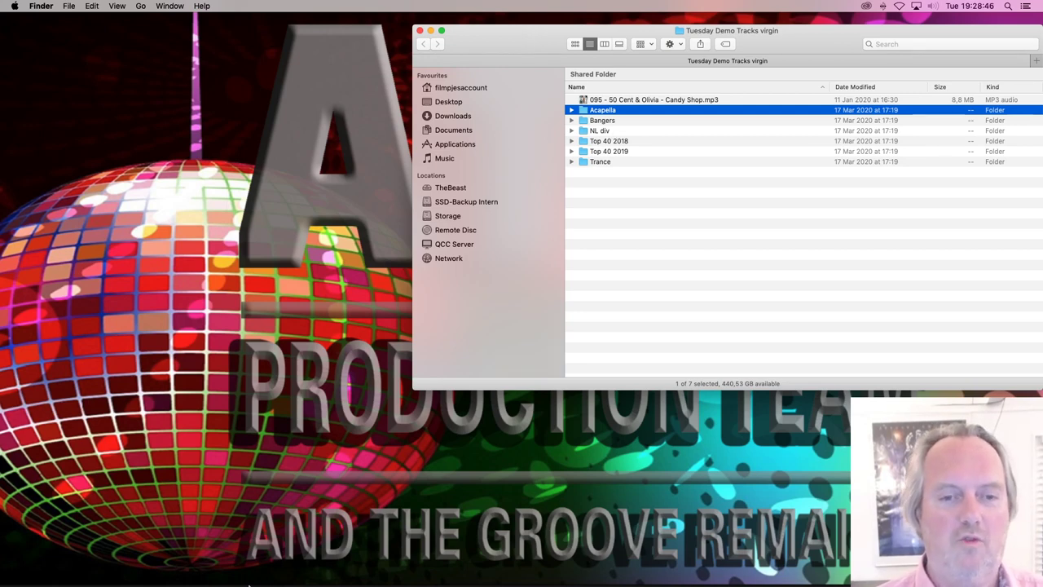
mouse_move(406, 580)
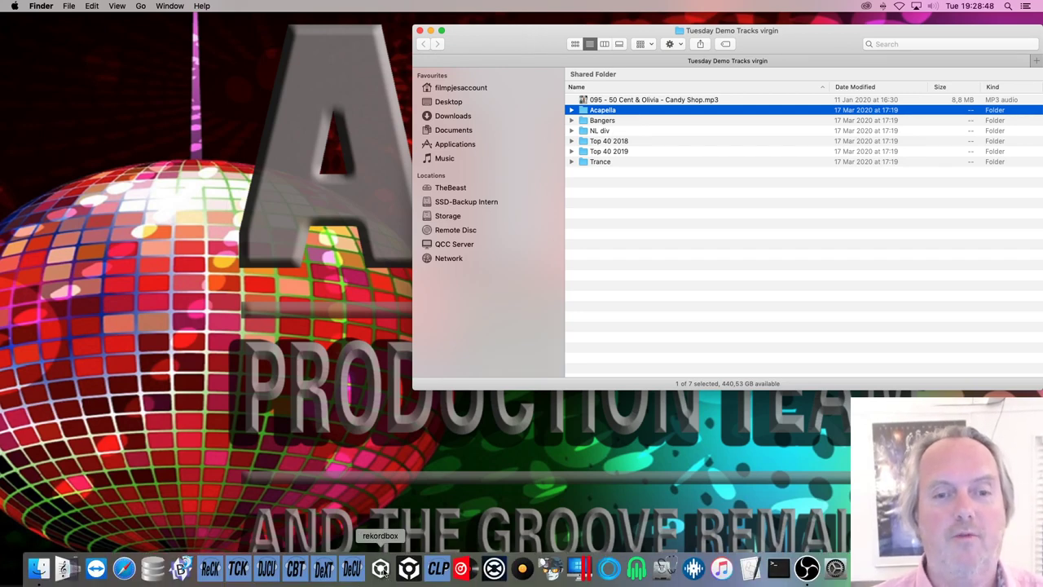
left_click(381, 565)
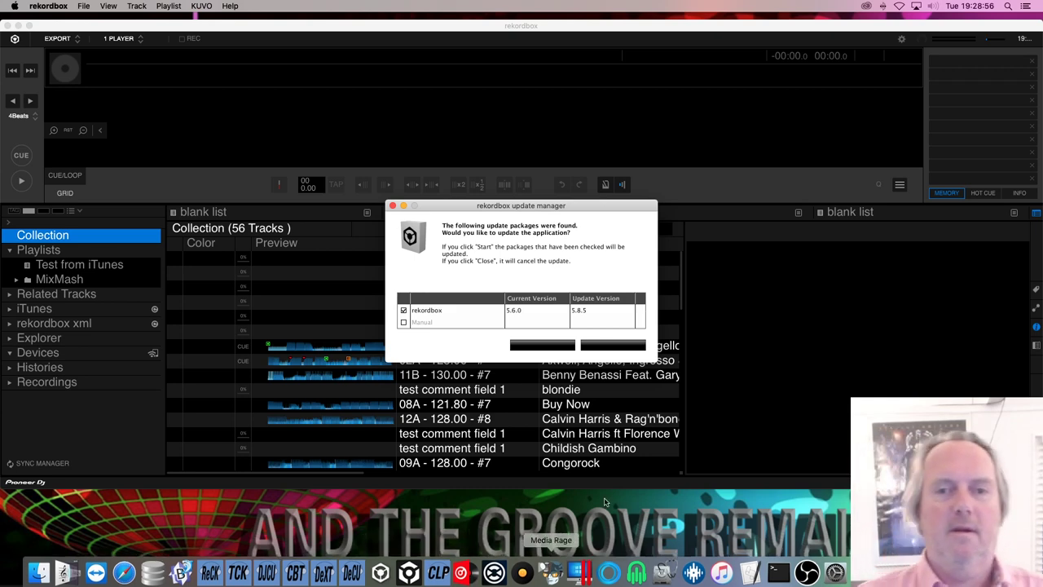
left_click(613, 345)
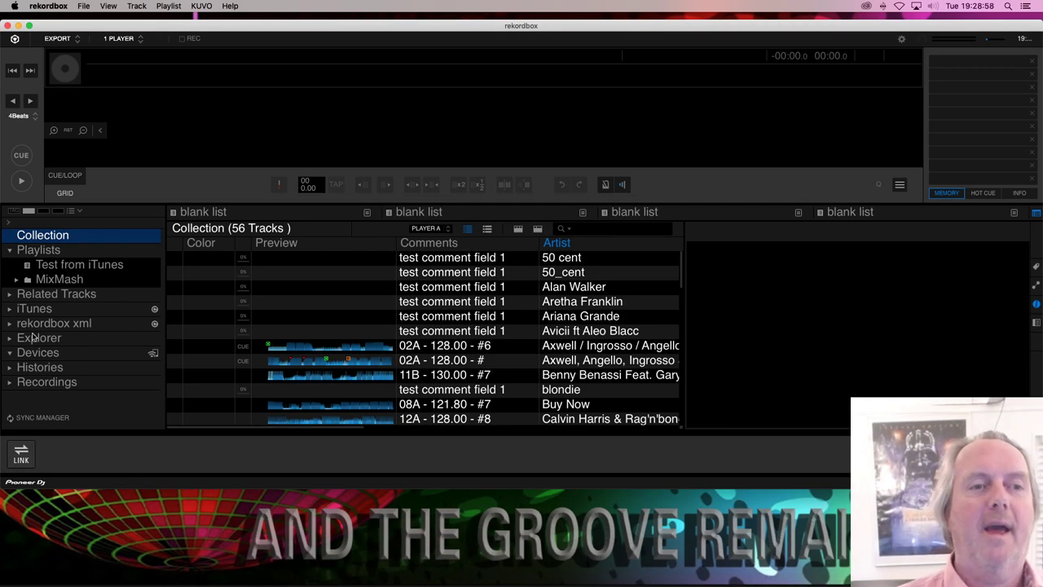
- Check the summary and album details of several tracks further down the rekordbox Collection
scroll(485, 391, "down", 10)
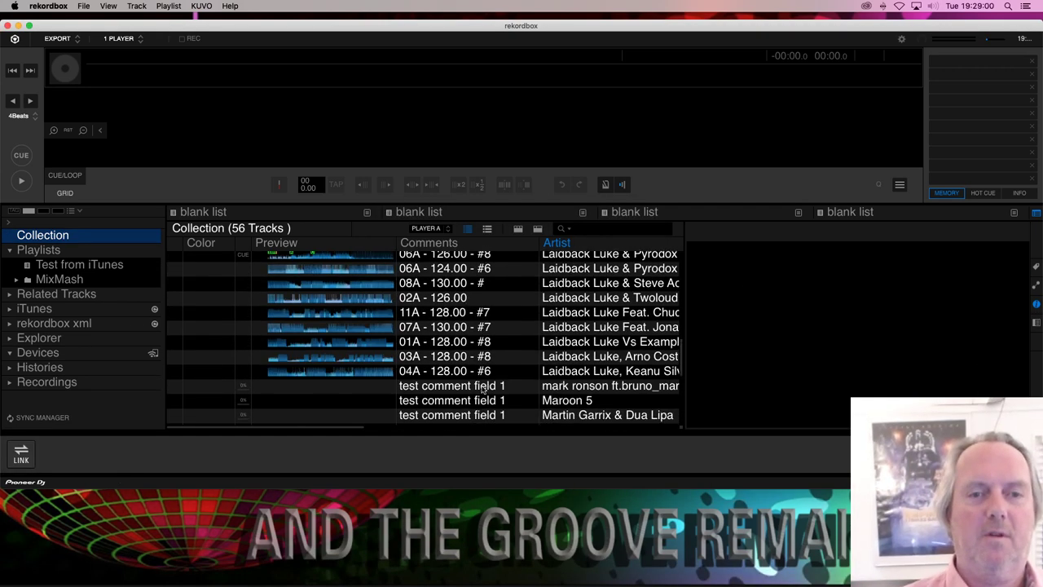
left_click(485, 387)
left_click(489, 356)
left_click(491, 314)
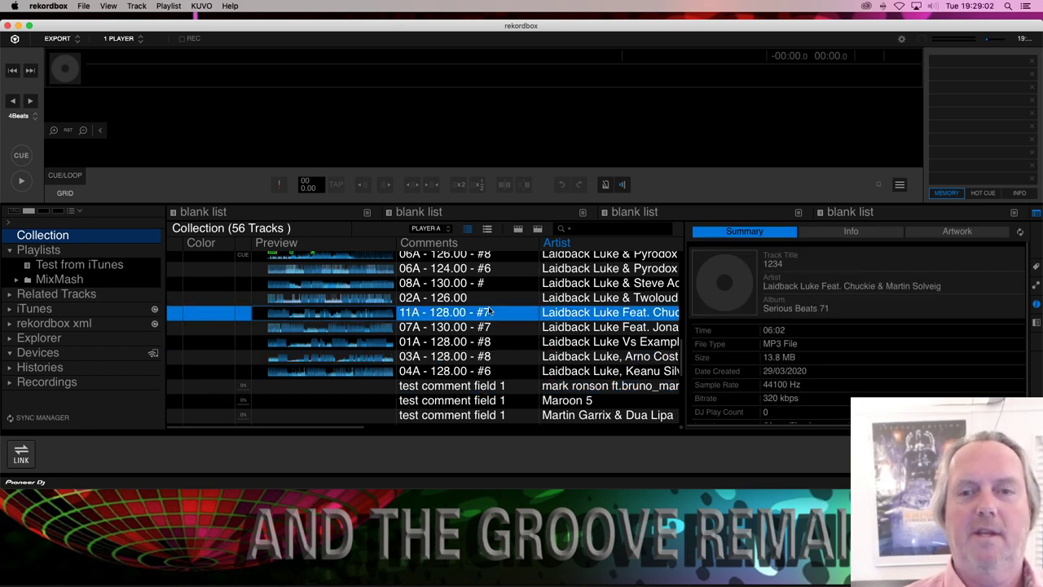
left_click(481, 287)
left_click(479, 342)
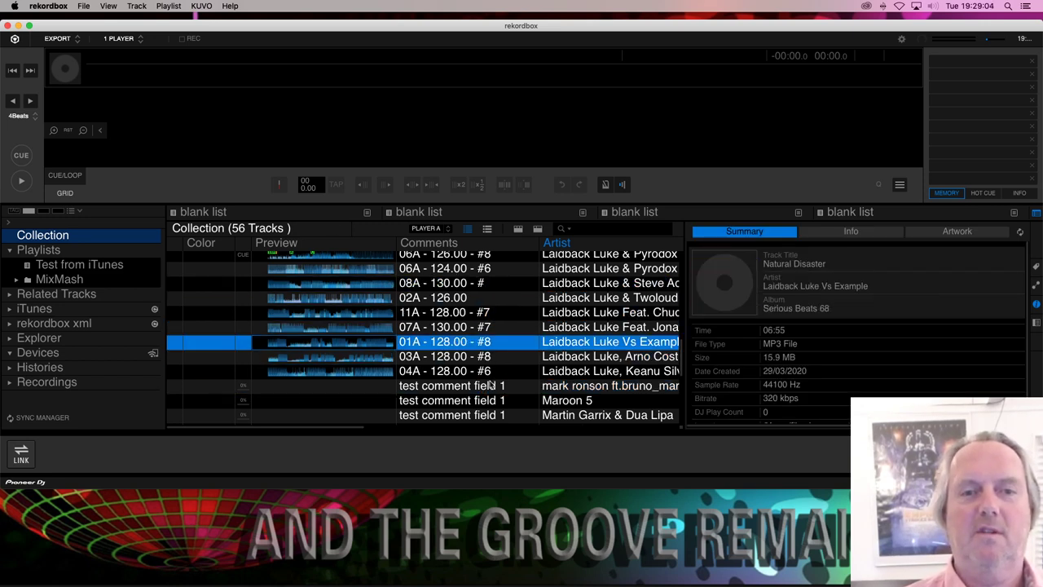
- Open the Test from iTunes playlist and check the album field of several acapella tracks across the list
left_click(81, 265)
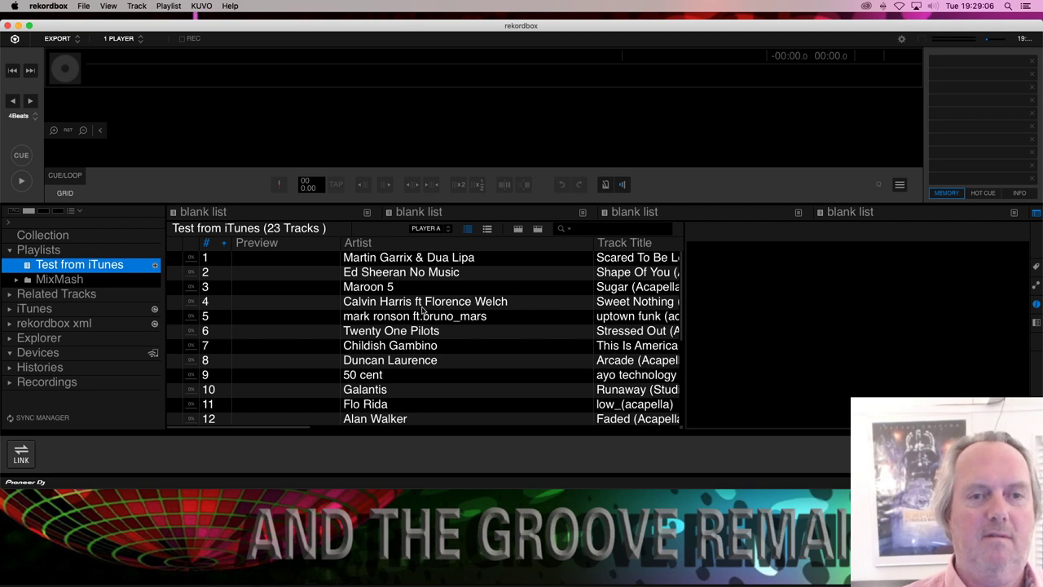
left_click(396, 321)
left_click(409, 362)
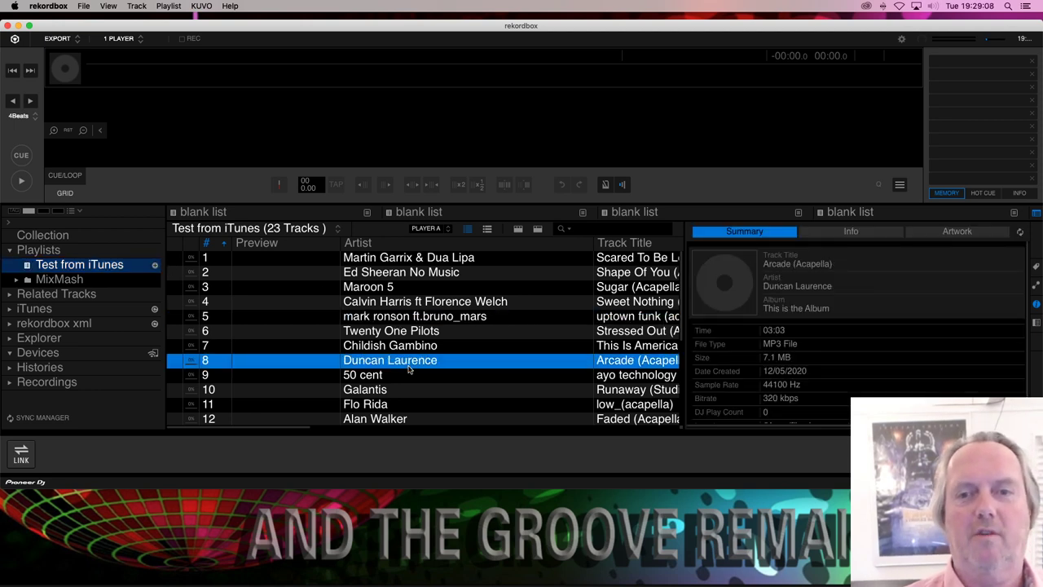
scroll(407, 366, "down", 3)
left_click(405, 372)
scroll(405, 372, "down", 2)
left_click(405, 377)
left_click(399, 407)
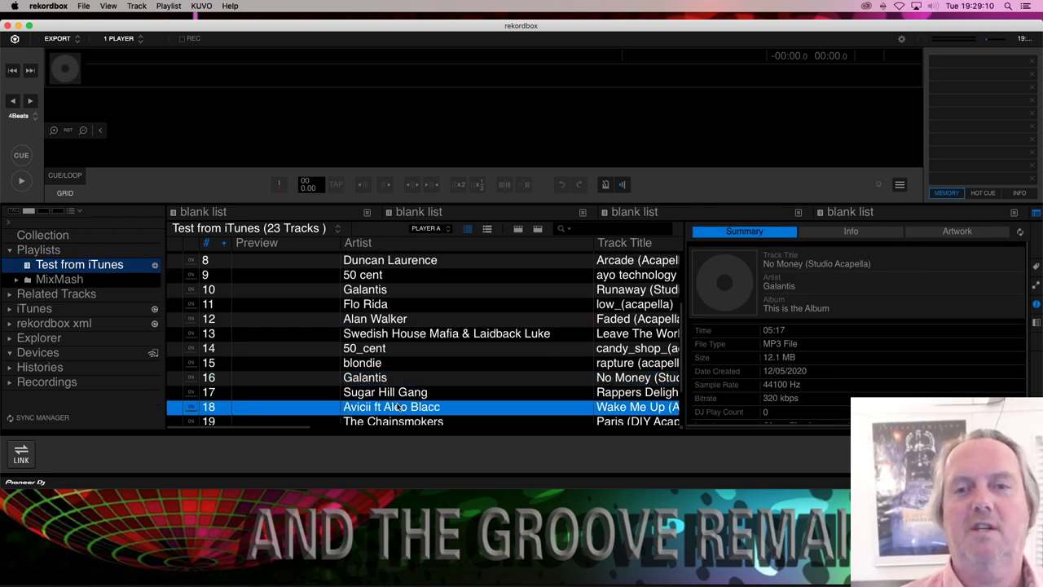
left_click(416, 323)
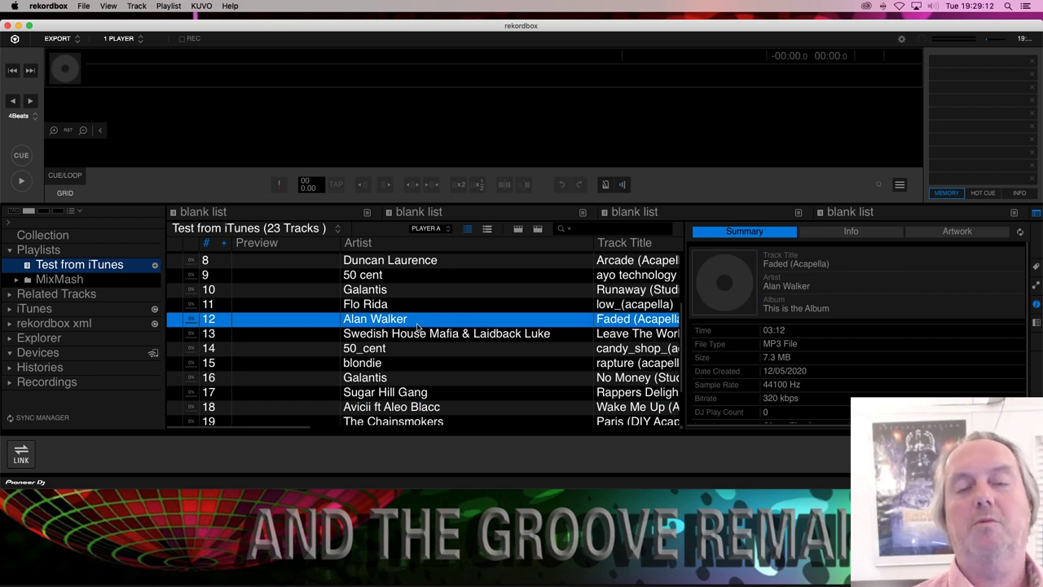
- Show the detailed track information and check the album, composer and comments fields of the Alan Walker and Galantis tracks
scroll(883, 282, "down", 1)
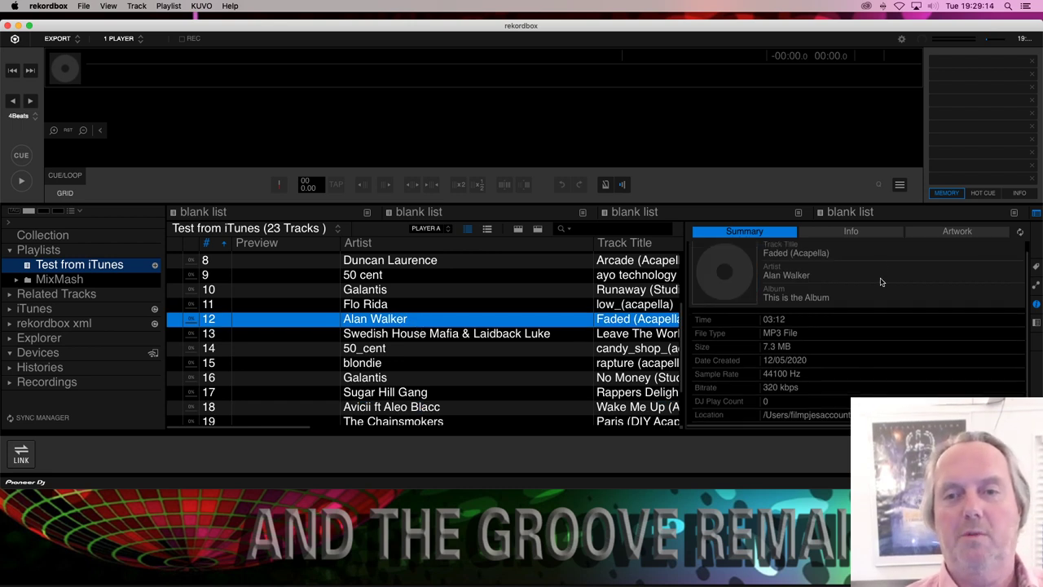
left_click(878, 235)
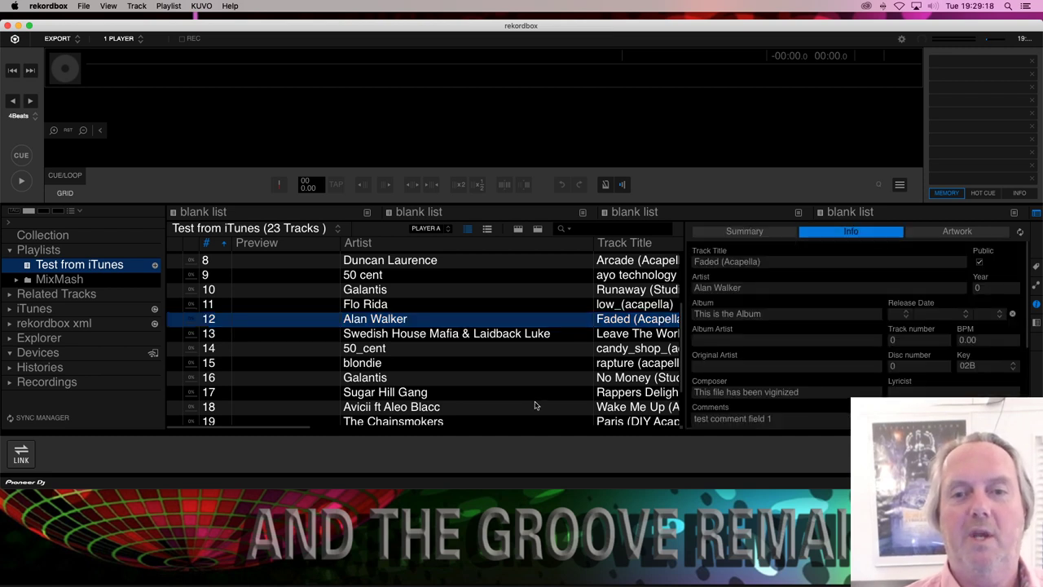
left_click(436, 380)
left_click(420, 289)
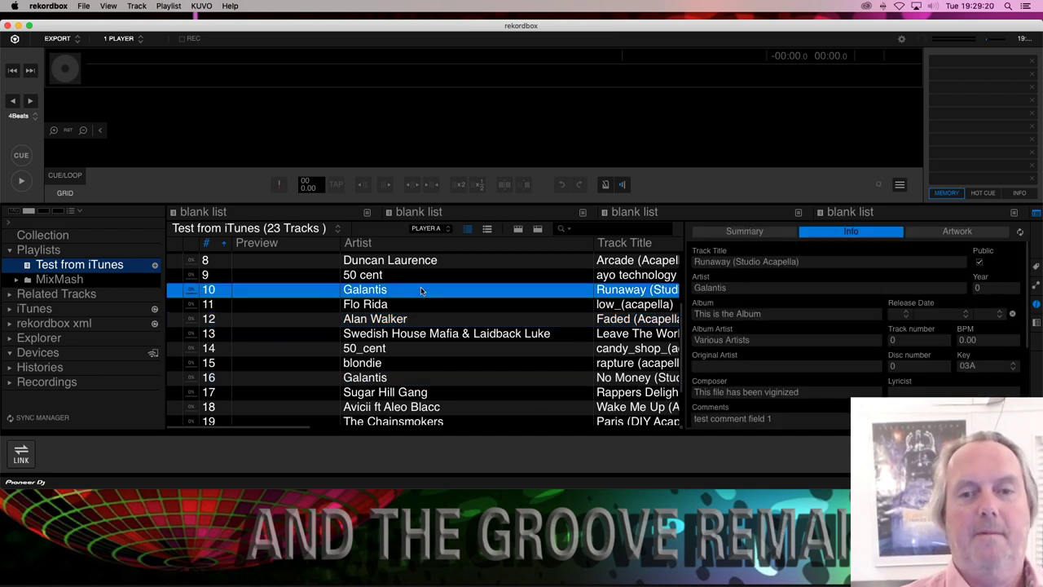
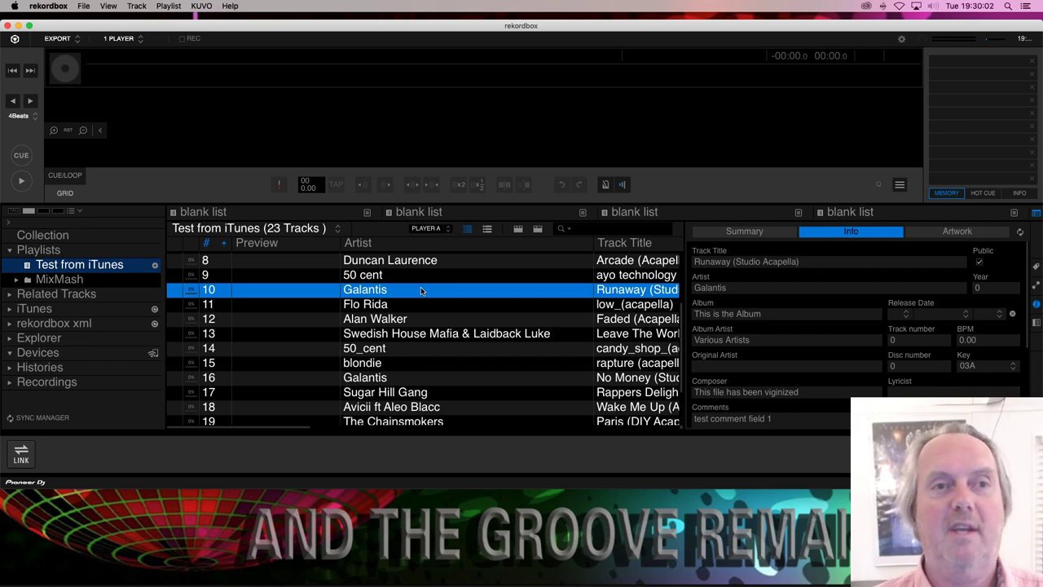
- Minimise rekordbox, look through the Music folder in Finder, and close the Finder window
key("super+m")
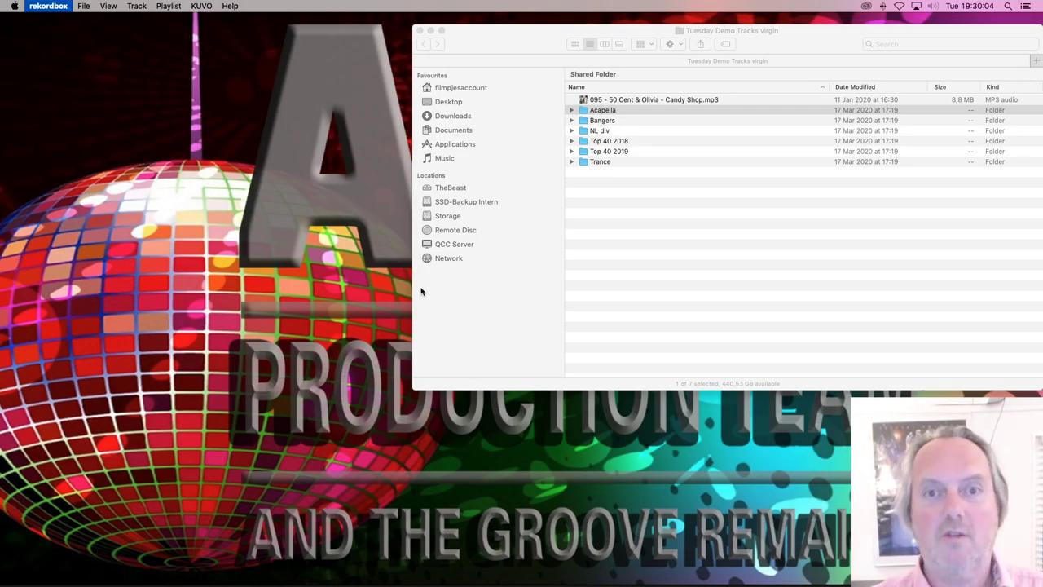
left_click(422, 291)
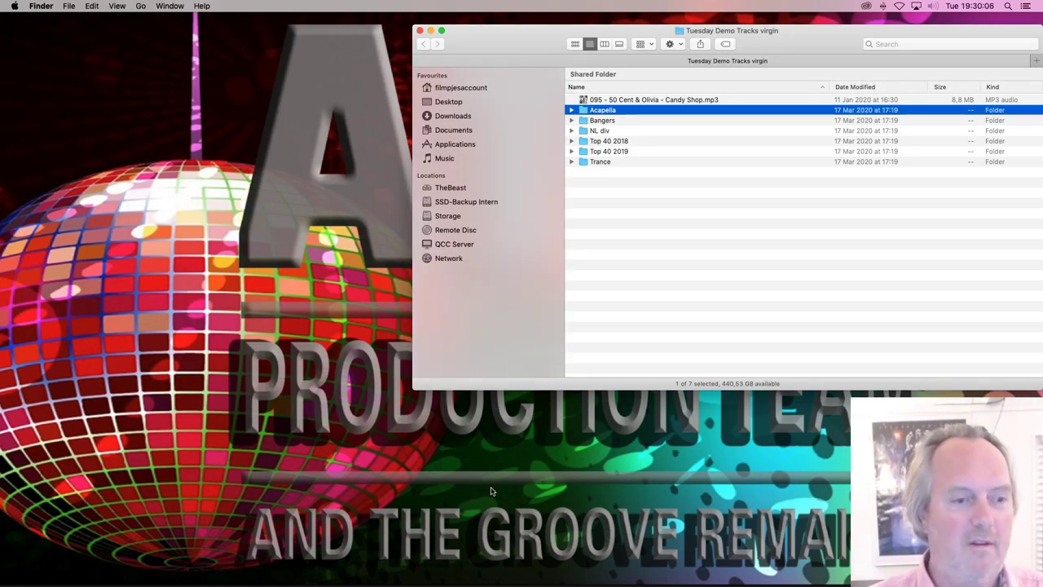
left_click(661, 576)
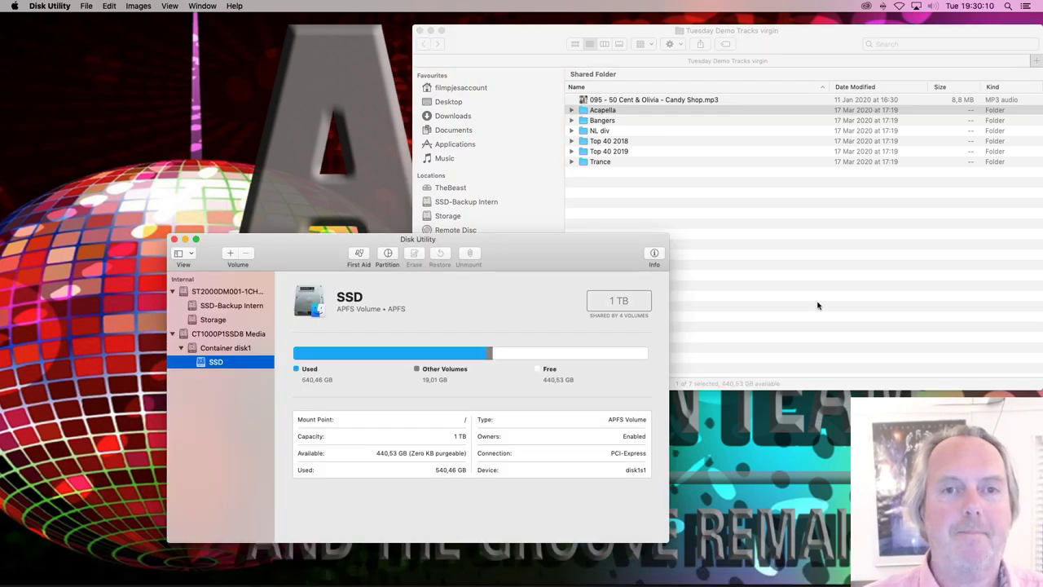
left_click(506, 181)
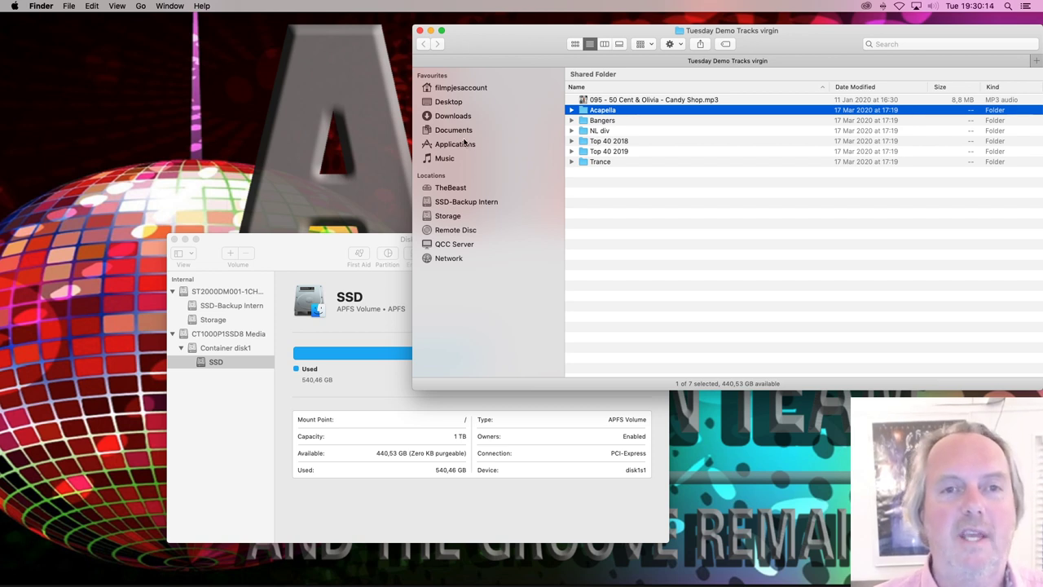
left_click(445, 158)
left_click(660, 182)
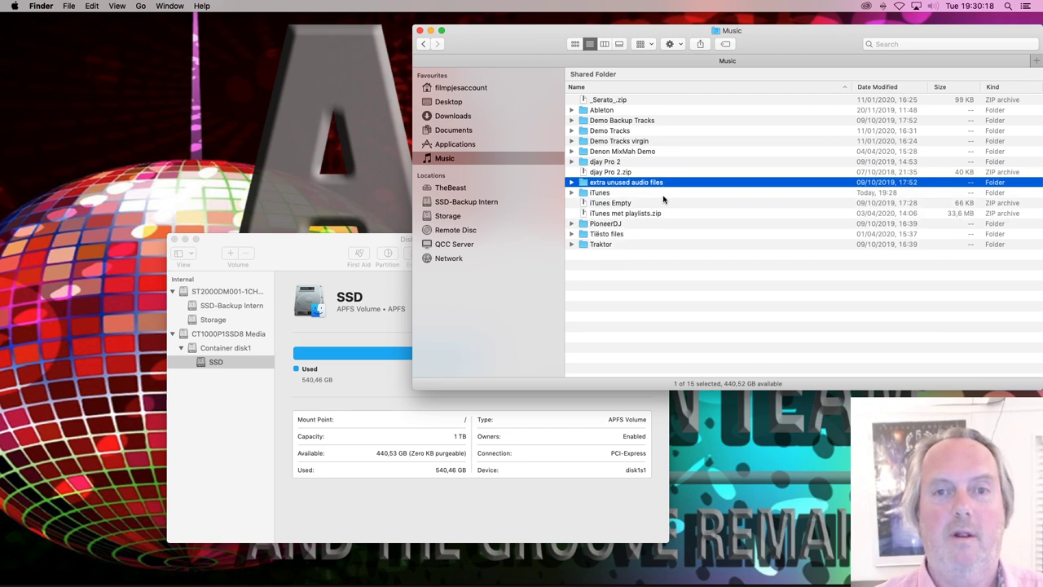
key("super+w")
left_click(552, 241)
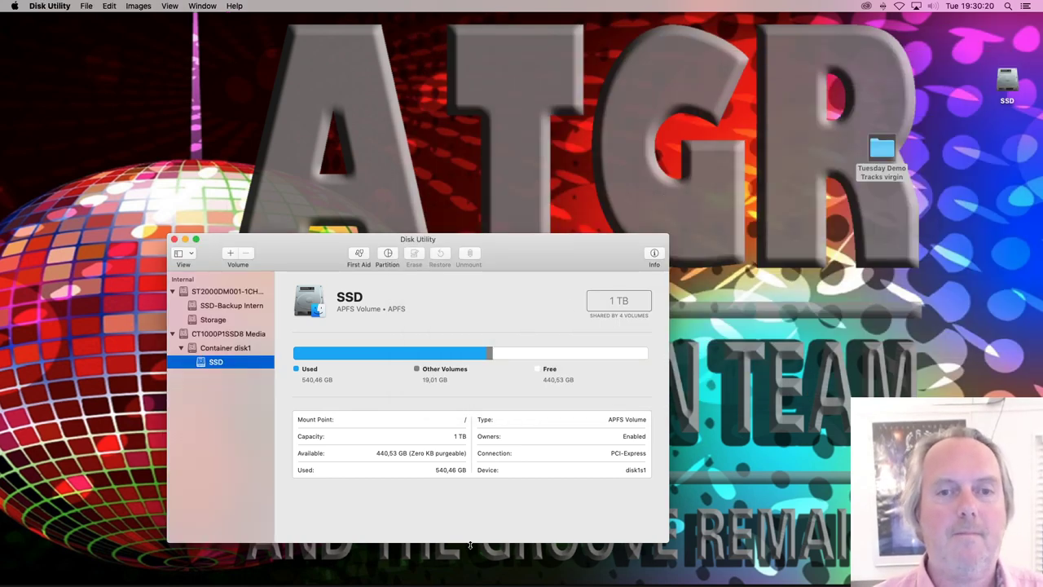
- Launch Denon Conversion Utility, allow it to control System Events, and accept its end user license agreement
mouse_move(266, 573)
left_click(352, 568)
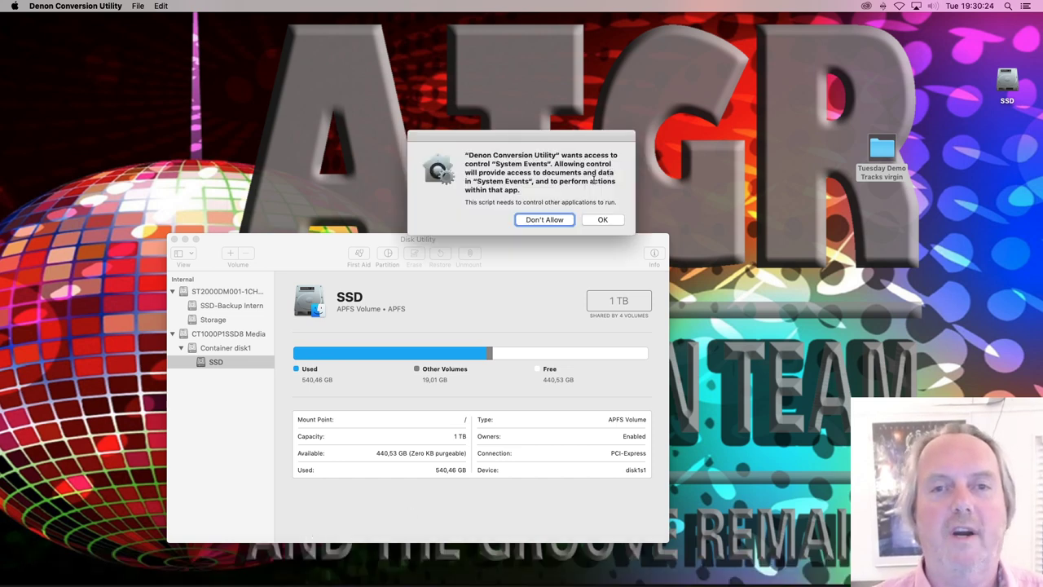
left_click(605, 219)
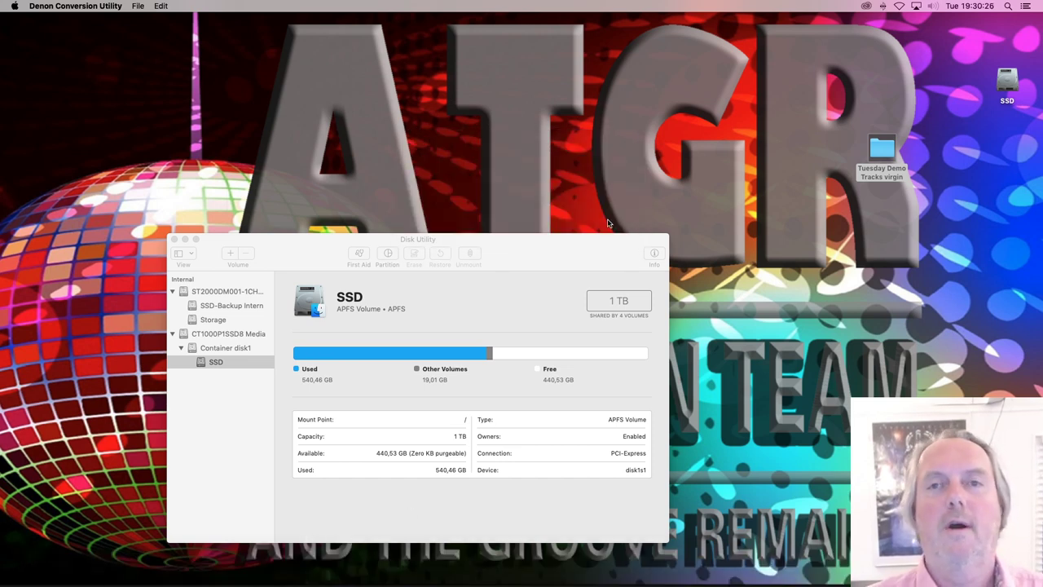
left_click(603, 220)
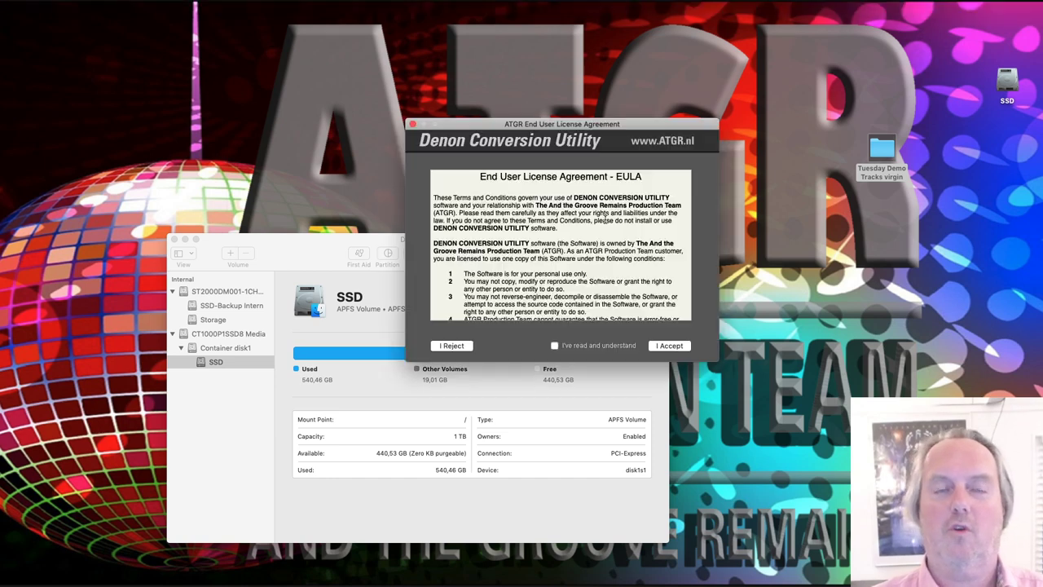
left_click(559, 345)
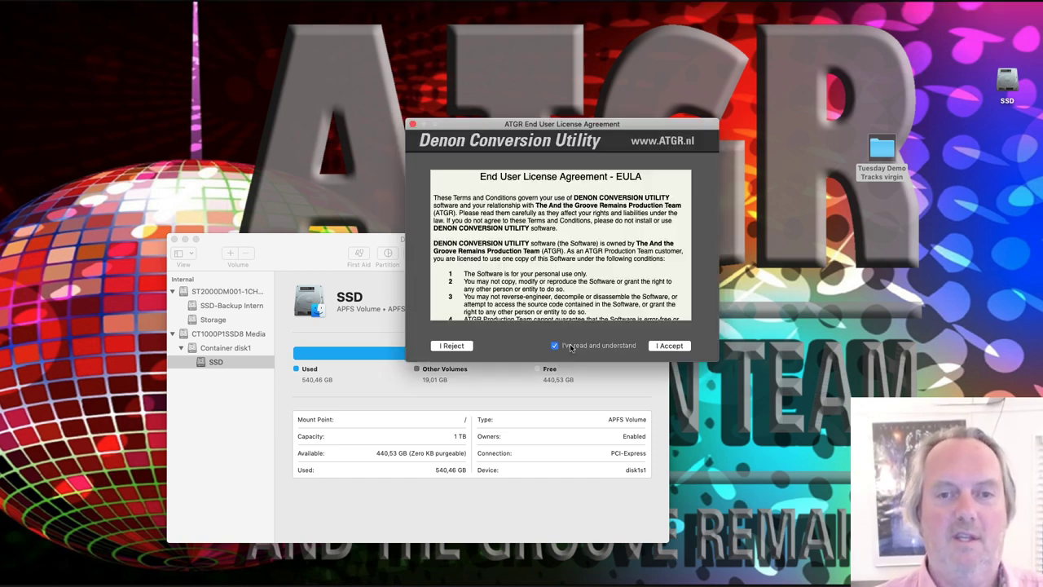
left_click(670, 345)
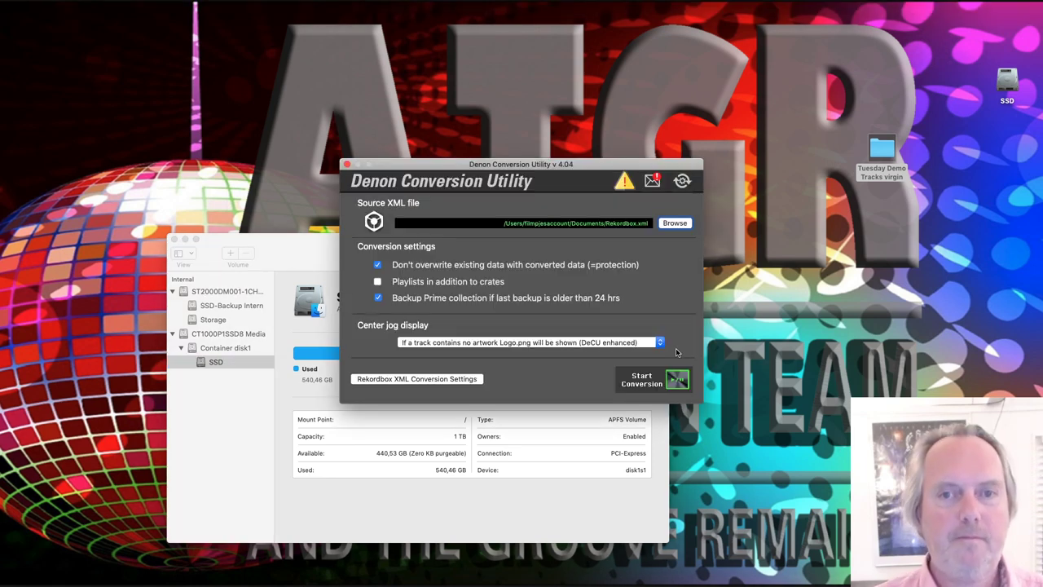
- Choose iTunes Music Library.xml from the iTunes folder inside Music as the source XML file
left_click(673, 224)
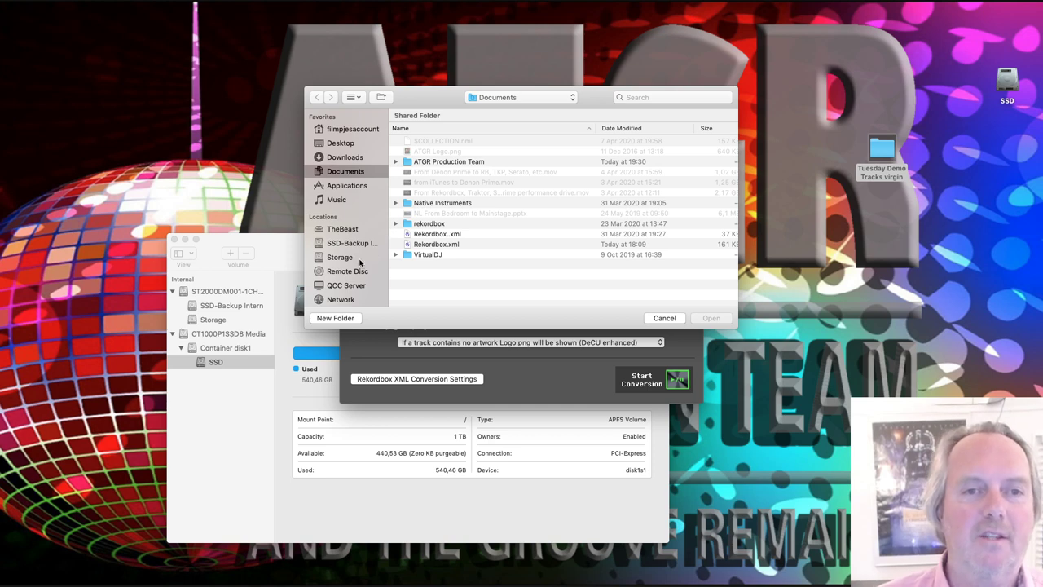
left_click(346, 202)
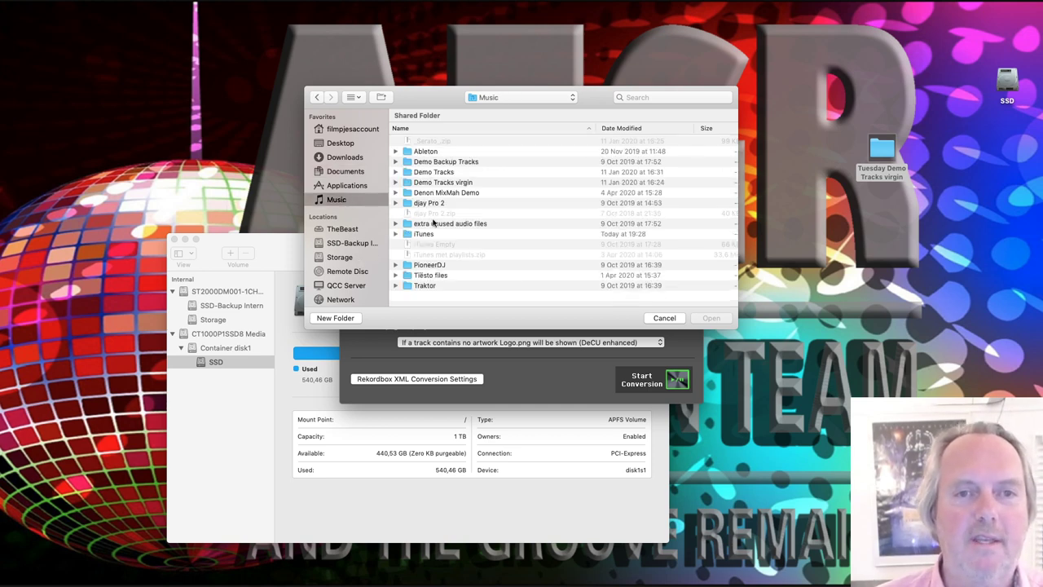
double_click(433, 235)
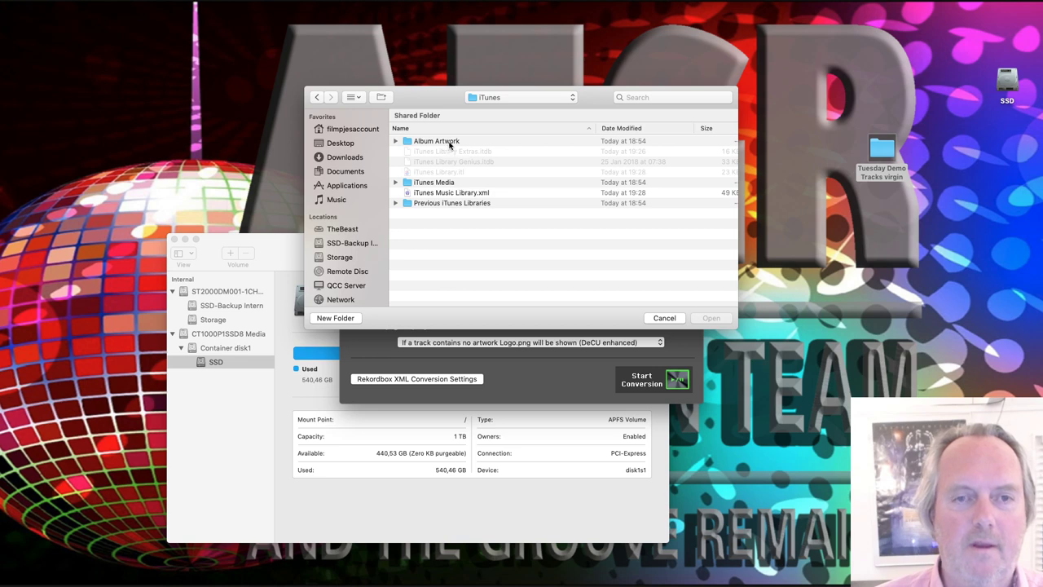
left_click(444, 196)
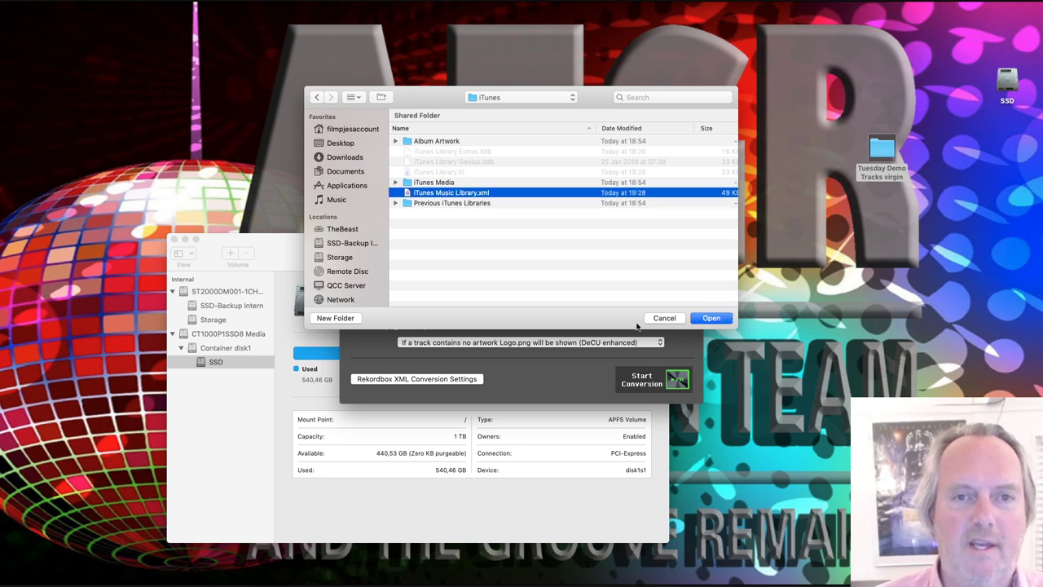
left_click(713, 319)
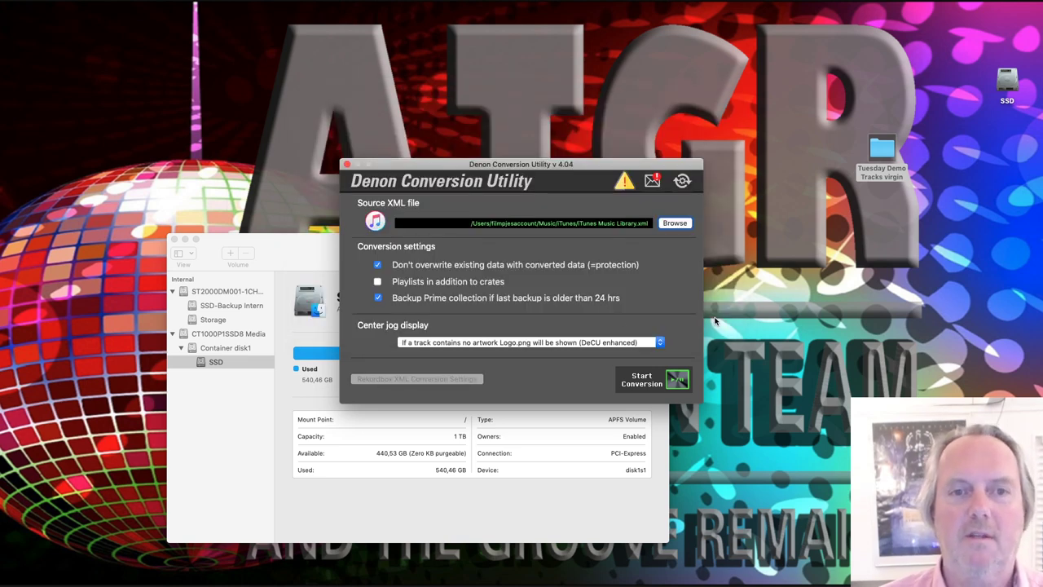
- Turn off overwrite protection for existing data, convert the Tues Day Test playlist, and decline to view the log
left_click(377, 265)
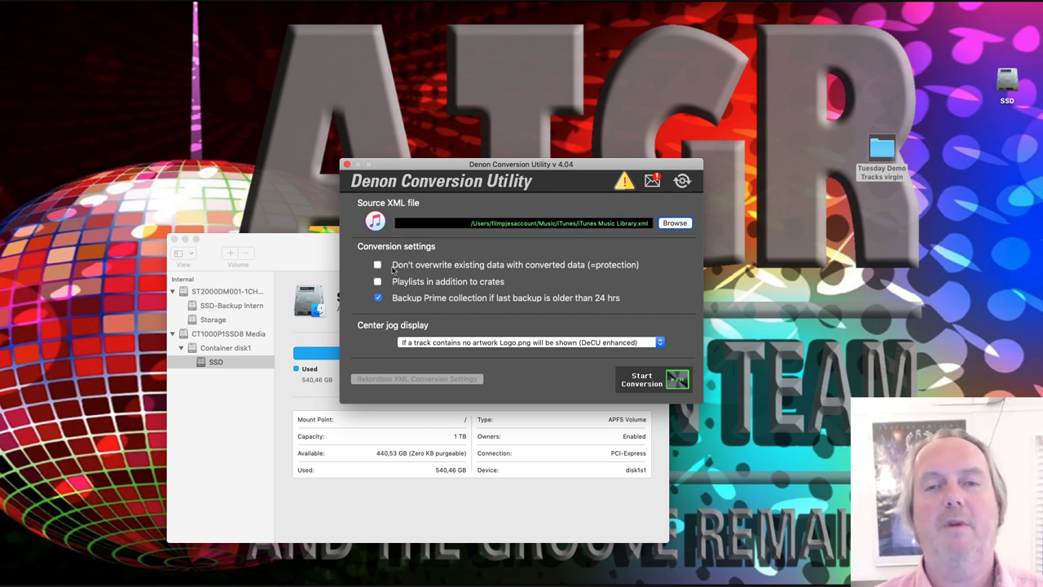
left_click(673, 393)
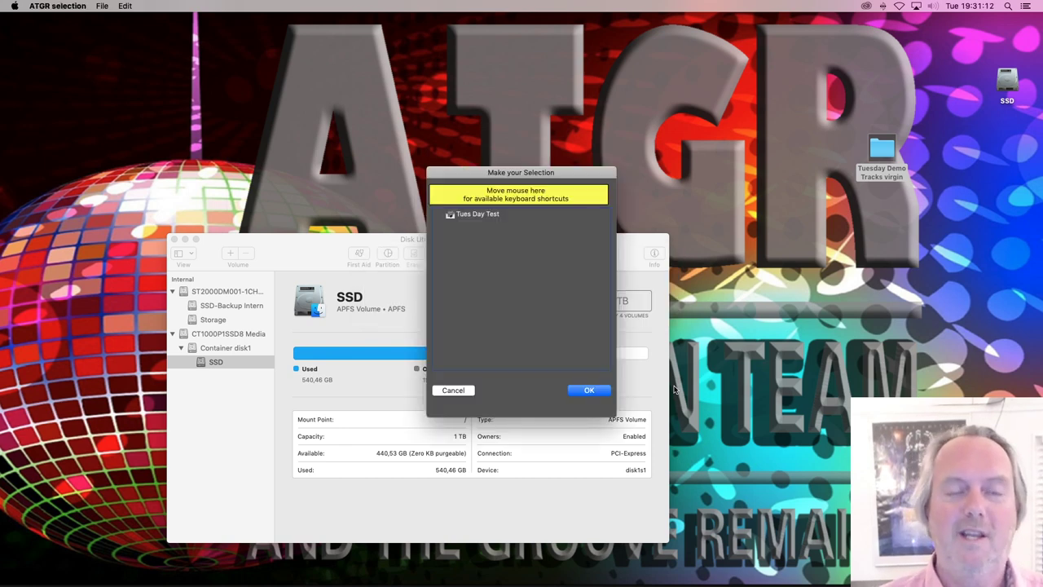
left_click(520, 212)
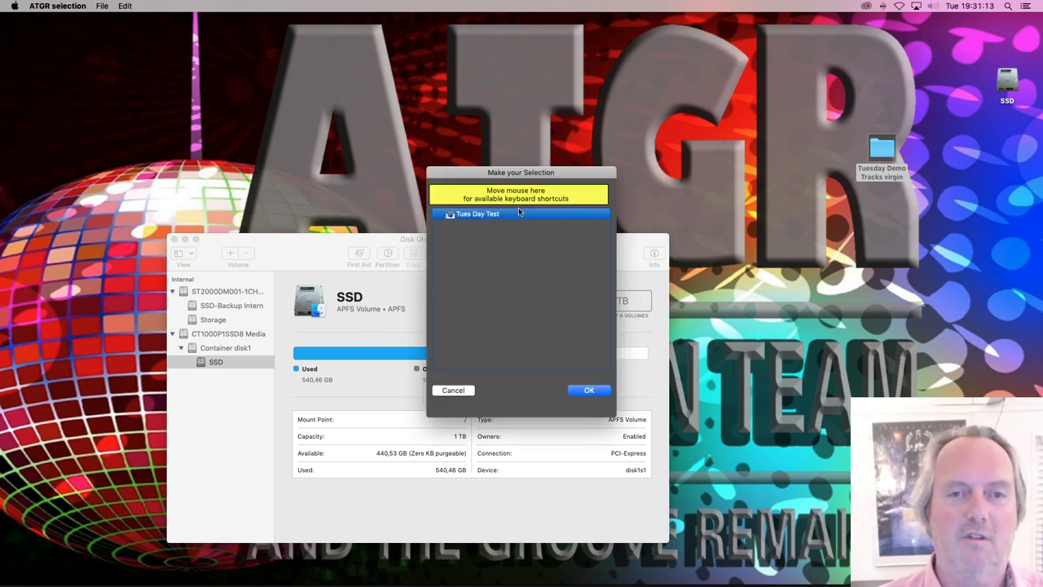
left_click(590, 391)
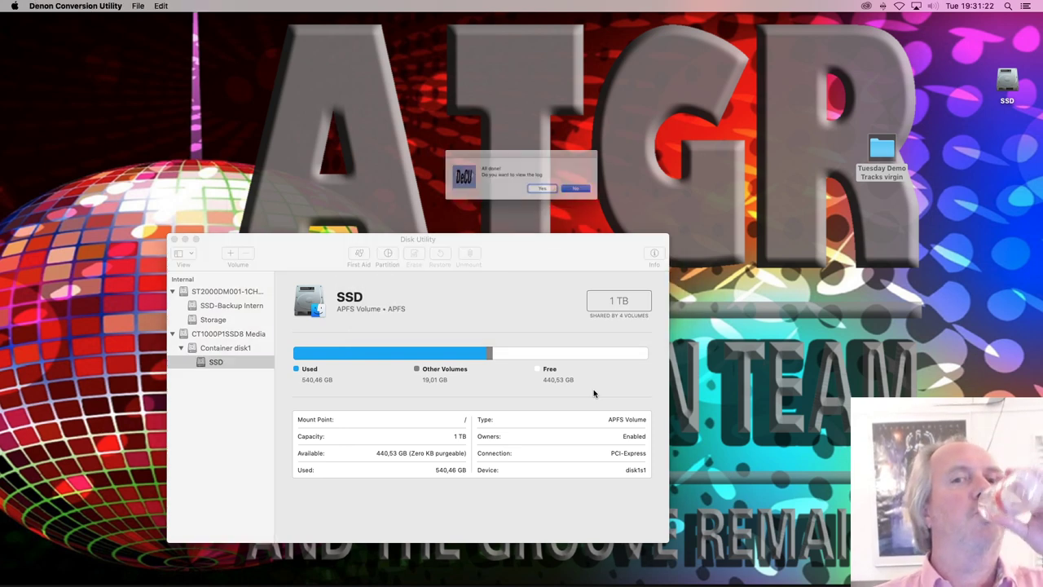
key("Return")
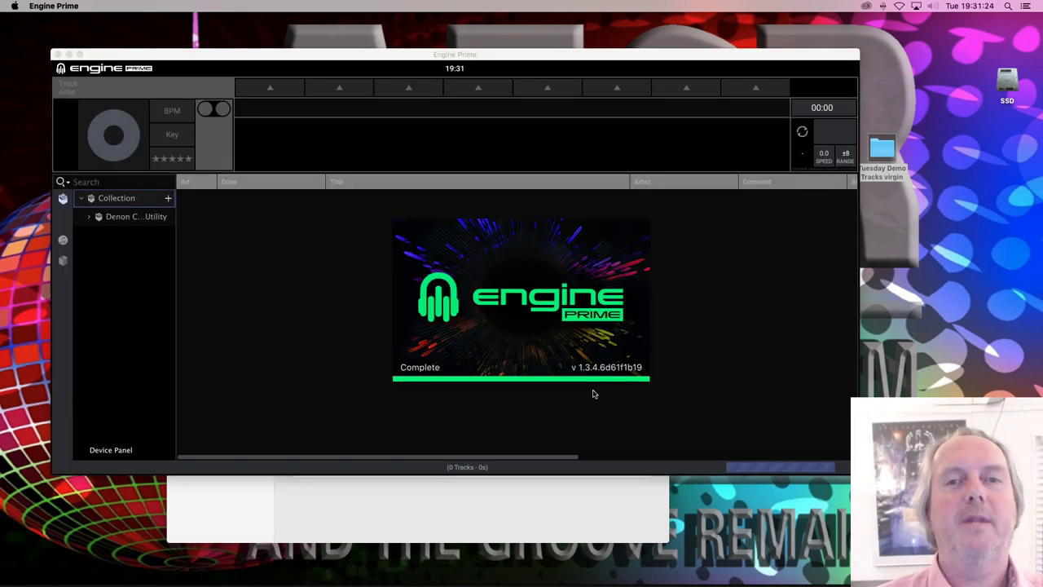
- In Engine Prime, expand Denon Conversion Utility and Converted Playlists, widen the crate list, and open the Tues Day Test crate
left_click(90, 217)
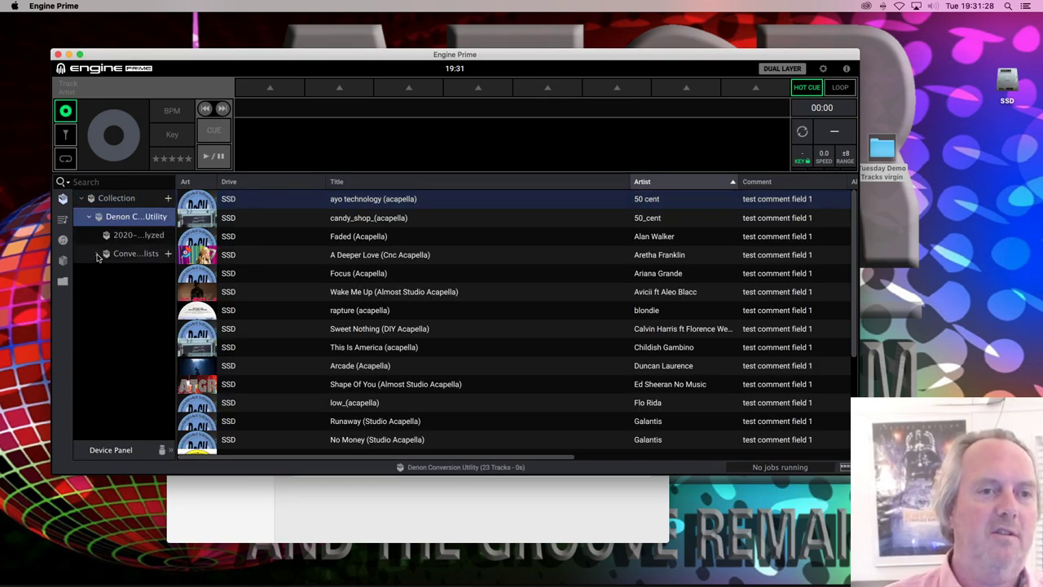
left_click(99, 255)
left_click_drag(175, 241, 330, 242)
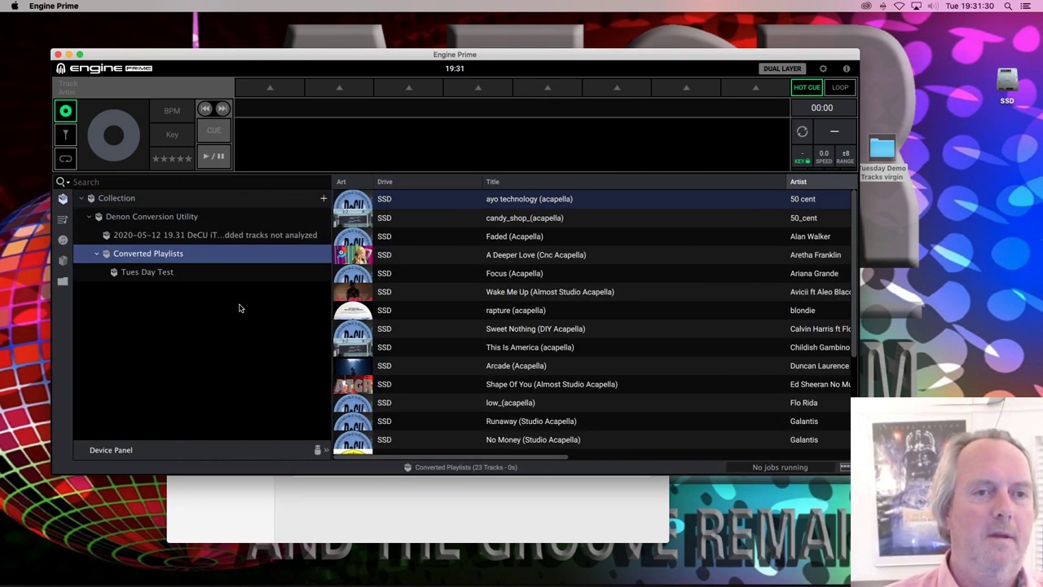
left_click(177, 276)
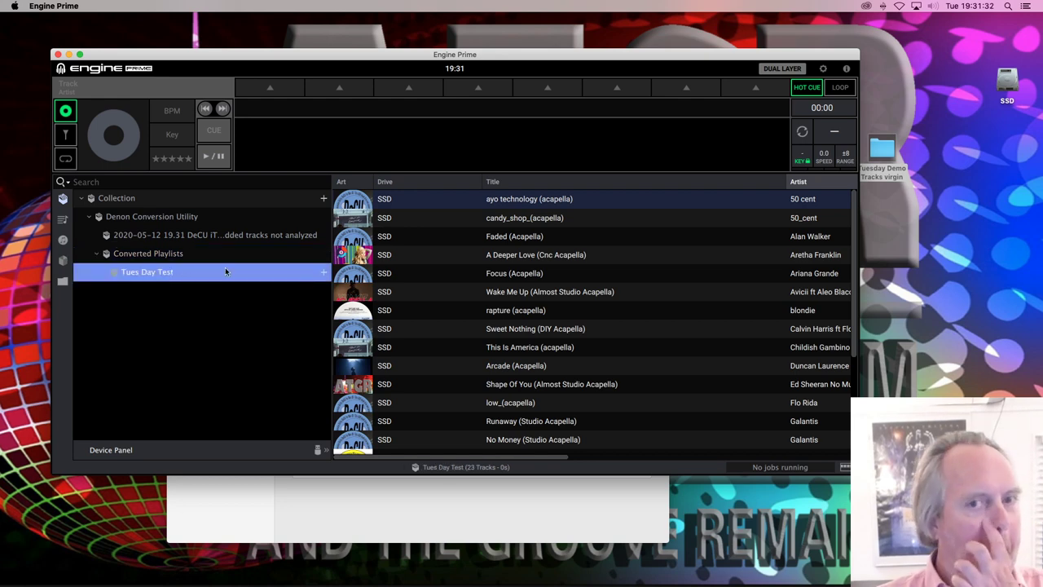
- Examine the artwork and rating of Shape Of You (Almost Studio Acapella) in the Tues Day Test crate, and quit Engine Prime
scroll(546, 288, "right", 10)
scroll(545, 288, "left", 5)
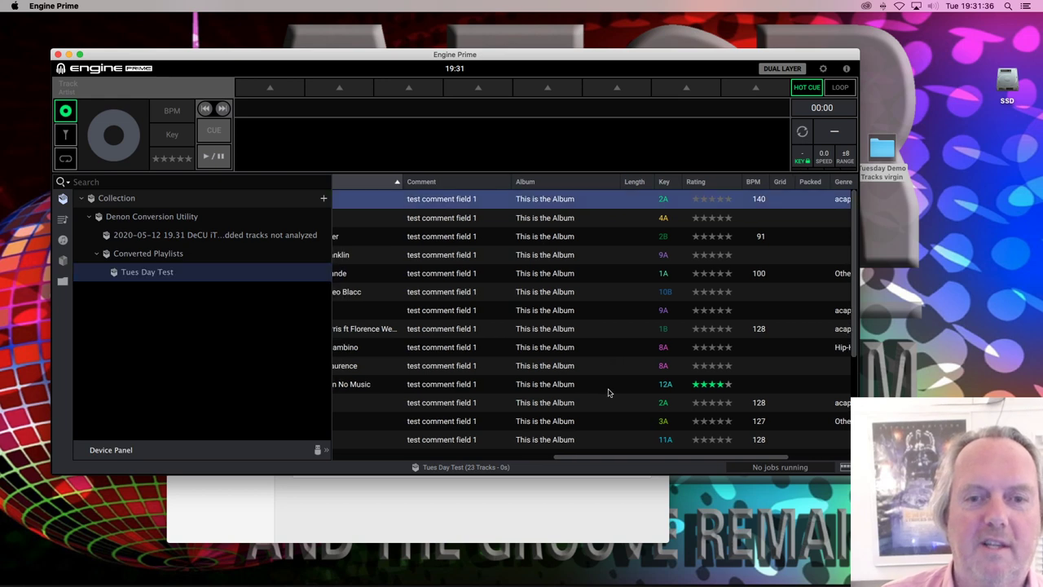
left_click(608, 389)
scroll(608, 389, "left", 6)
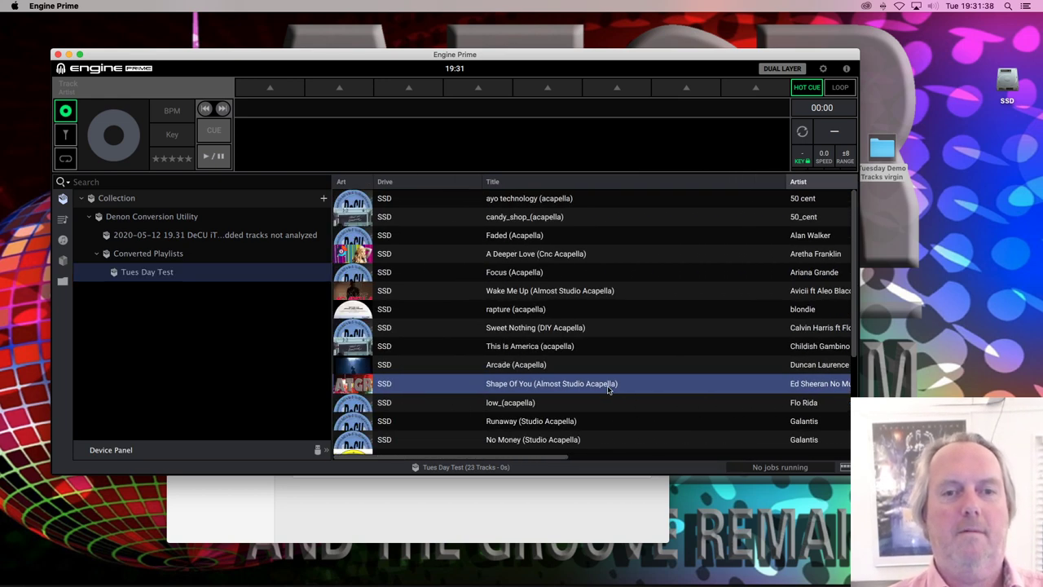
scroll(608, 390, "right", 5)
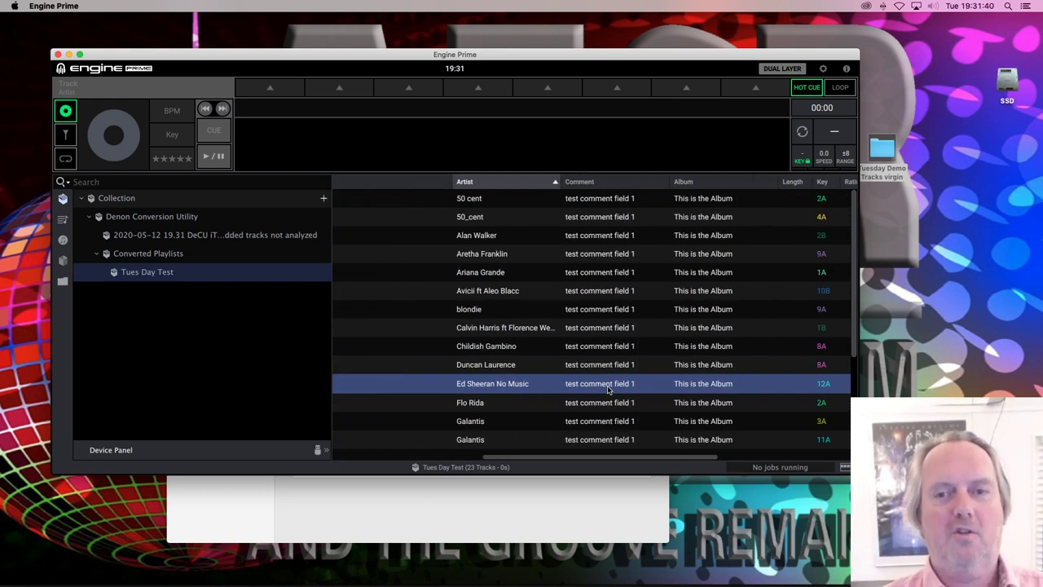
scroll(607, 390, "right", 4)
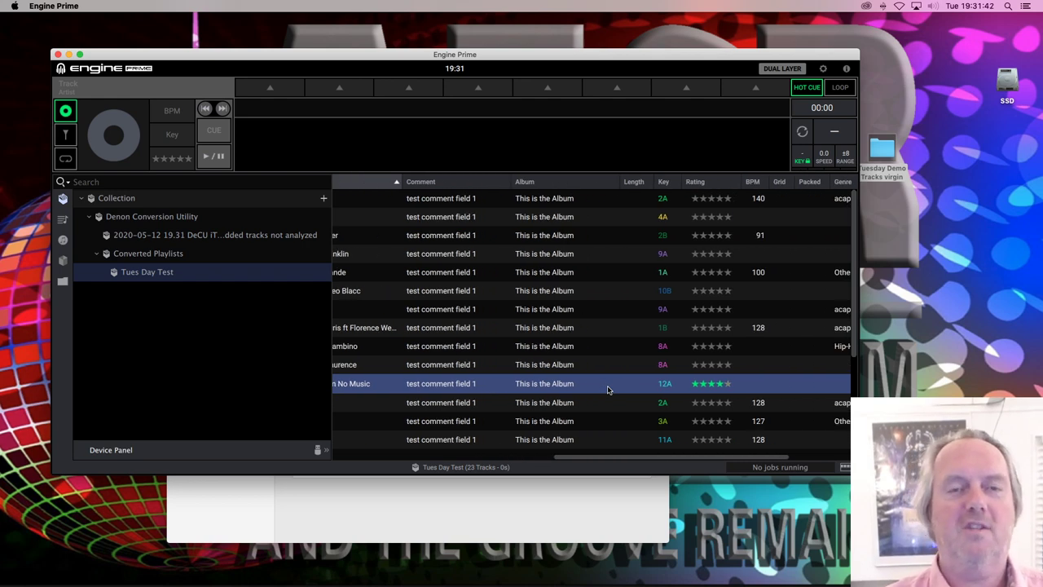
key("super+q")
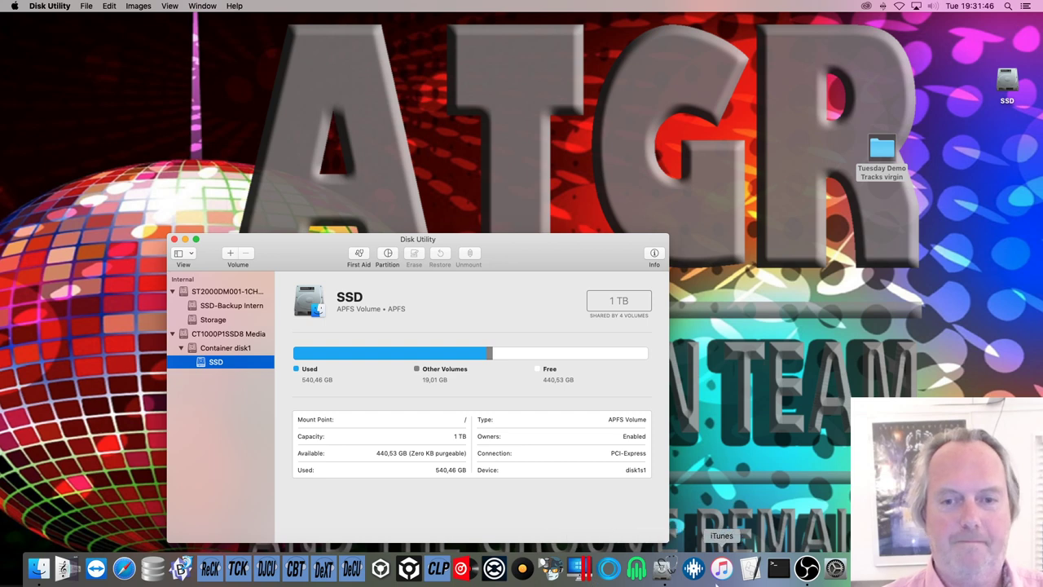
- Switch to iTunes, enlarge its window, and add the Rating column to the Tues Day Test playlist
left_click(722, 570)
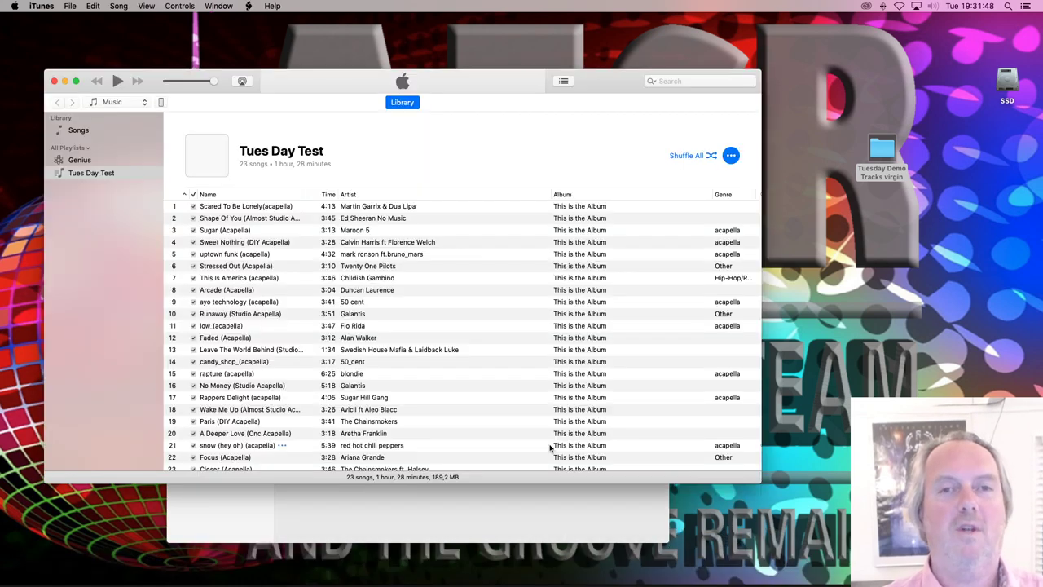
left_click_drag(758, 470, 1041, 525)
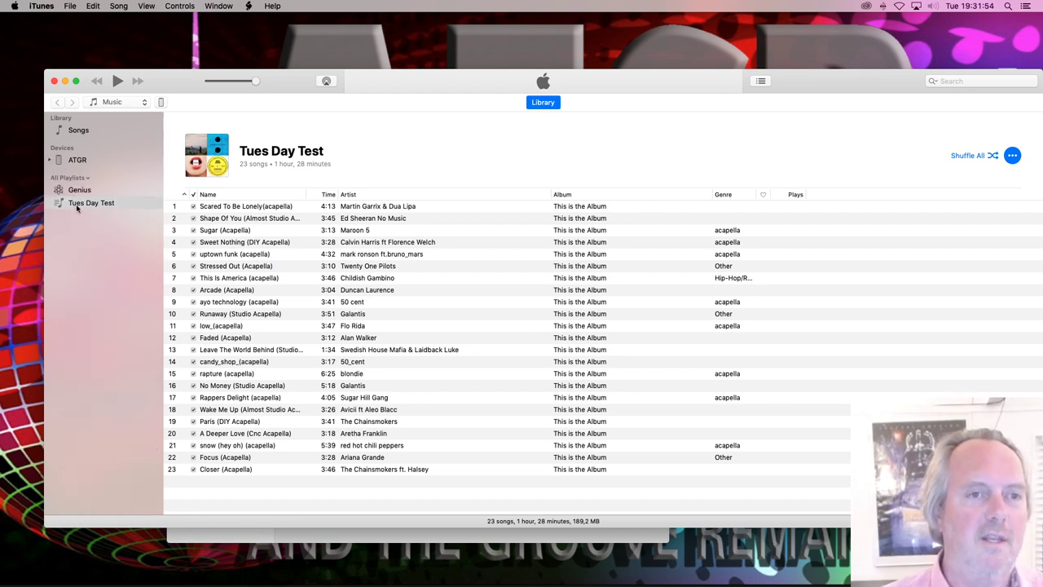
left_click(77, 204)
right_click(874, 192)
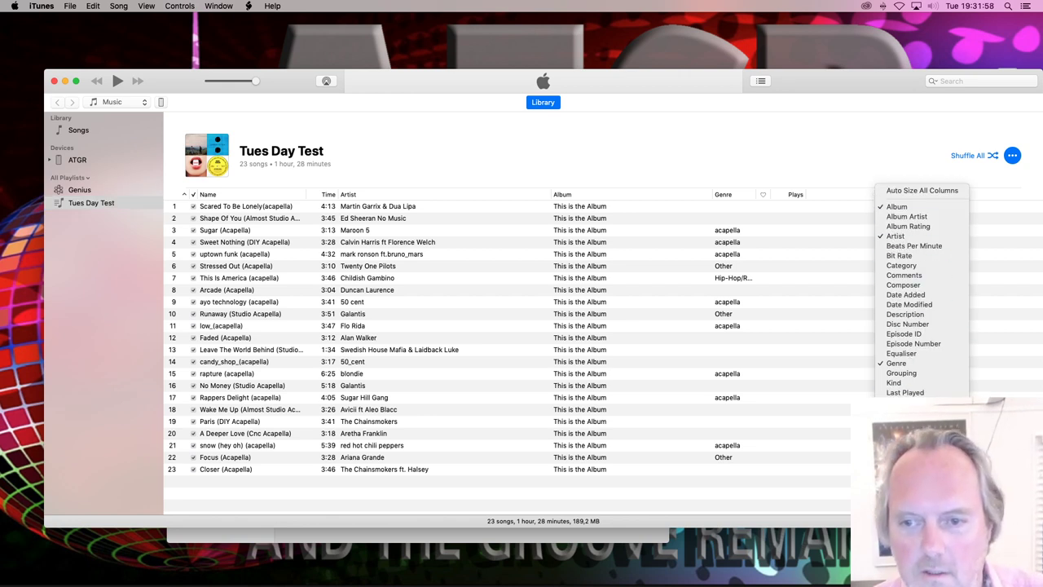
left_click(904, 460)
- Rate Sugar, ayo technology and low 2 stars, Sweet Nothing and uptown funk 3, This Is America, Faded and candy_shop 4, and Shape Of You 1
left_click(818, 231)
left_click(822, 242)
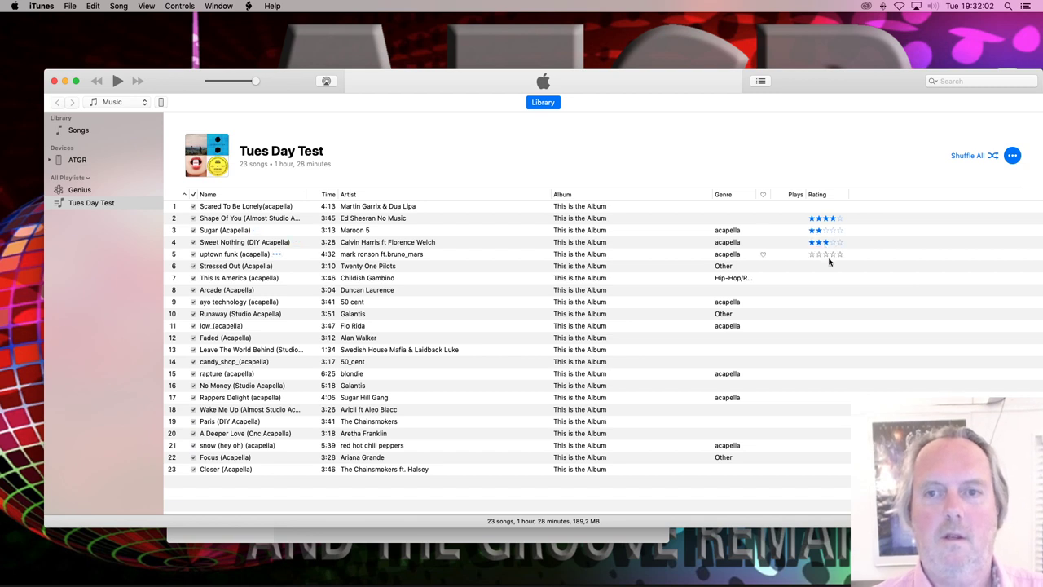
left_click(822, 253)
left_click(828, 278)
left_click(817, 302)
left_click(817, 325)
left_click(833, 337)
left_click(833, 361)
left_click(816, 219)
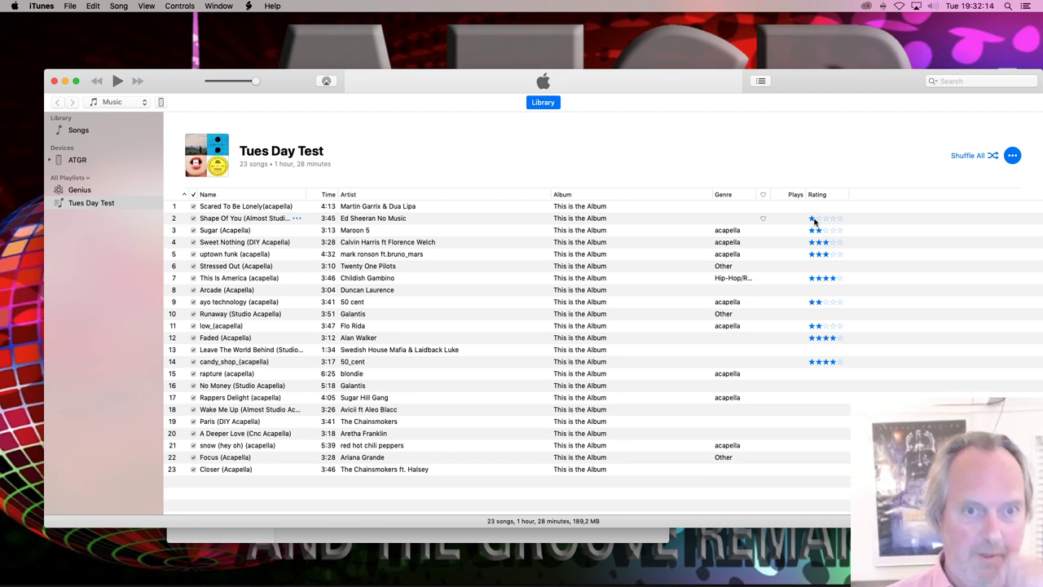
- Play and pause Shape Of You, and replace its artwork with the cover copied from Scared To Be Lonely in the song info
double_click(468, 219)
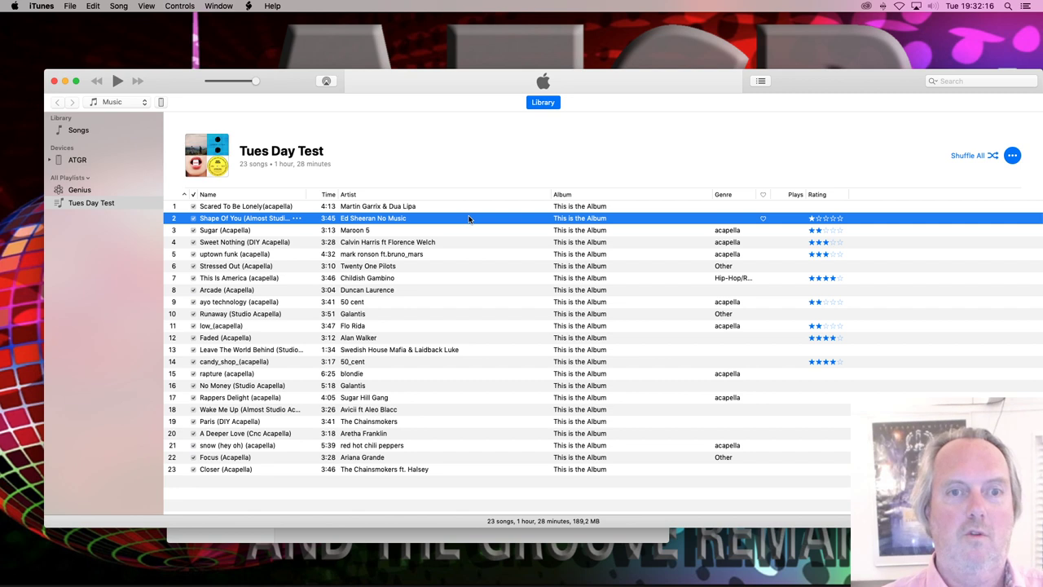
key("space")
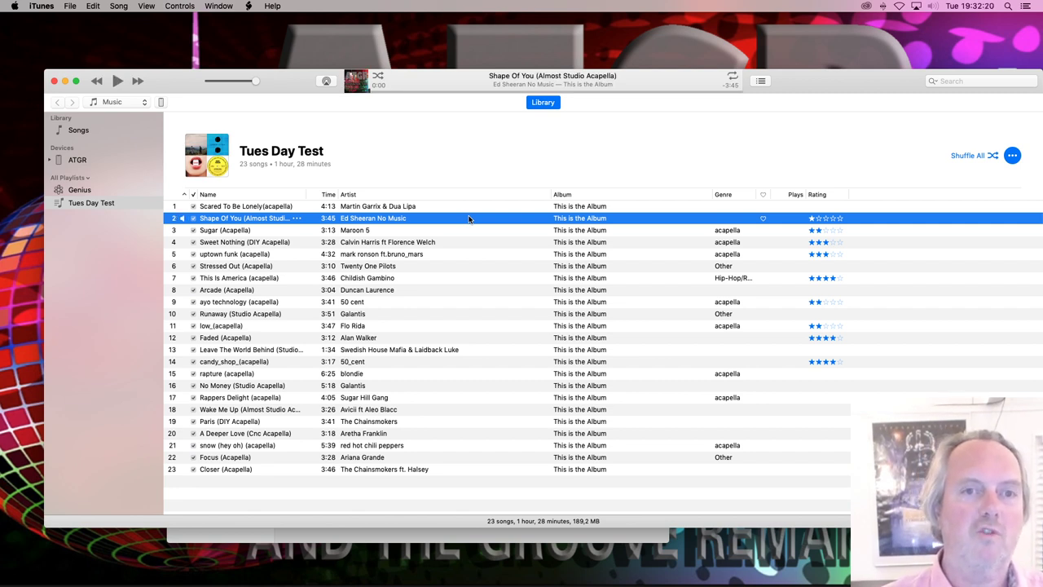
left_click(419, 207)
key("super+i")
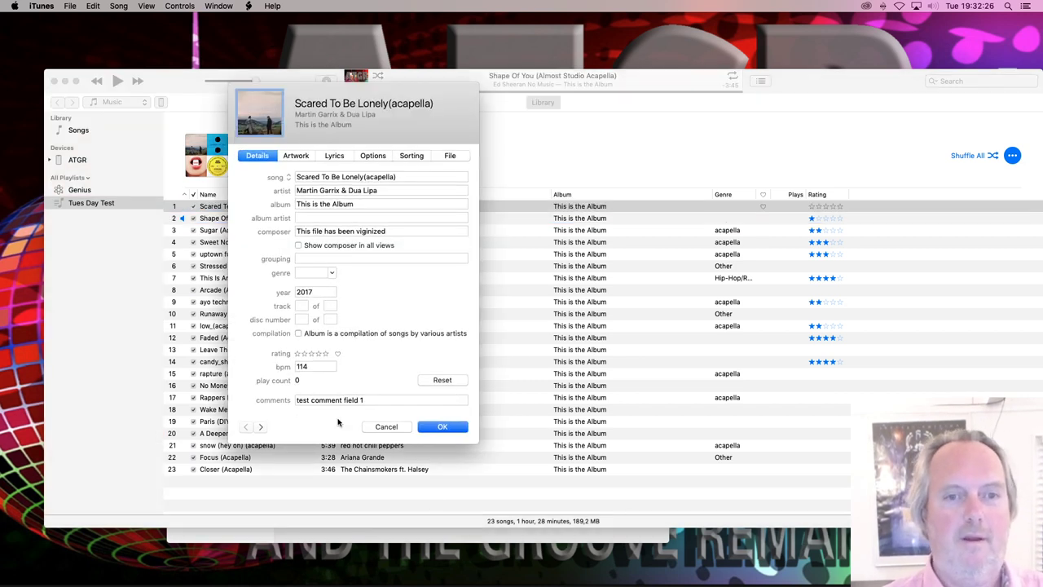
left_click(261, 426)
left_click_drag(256, 118, 255, 118)
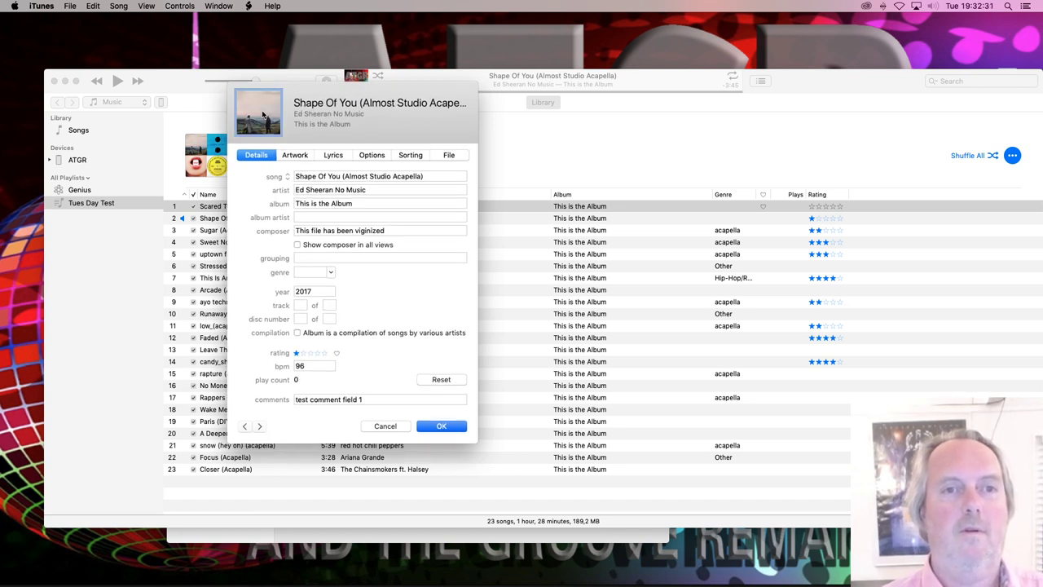
left_click(442, 426)
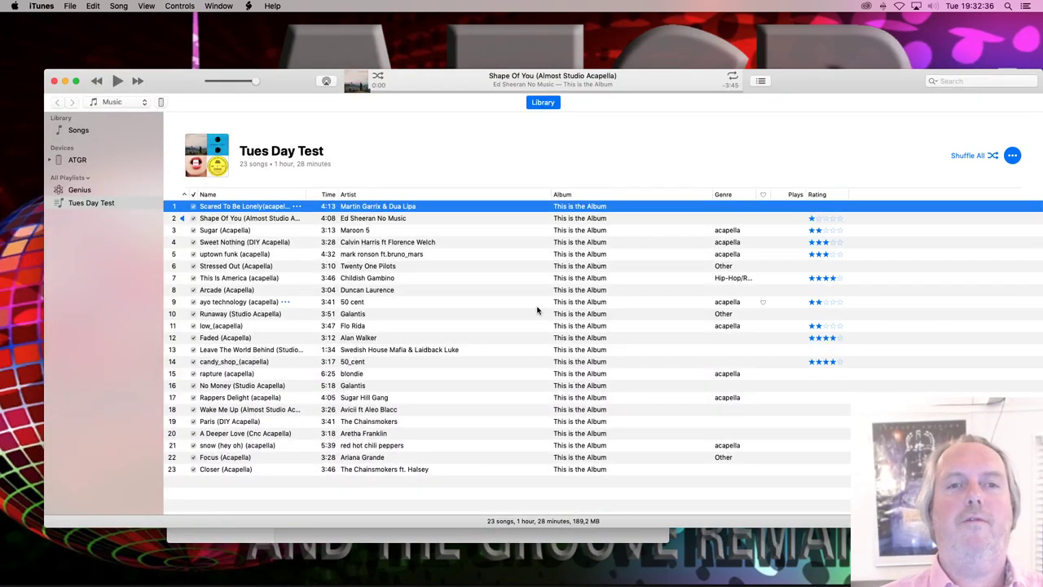
- Briefly play Shape Of You to check the new artwork in the player, and hide iTunes
key("Down")
key("Return")
key("space")
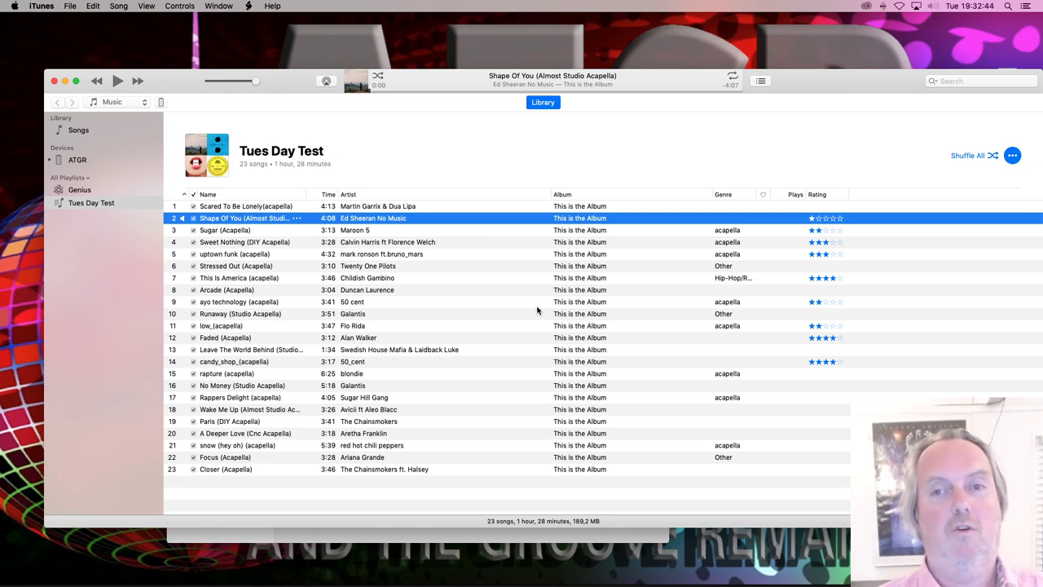
key("super+h")
- Launch Denon Conversion Utility and close the Disk Utility window
mouse_move(391, 570)
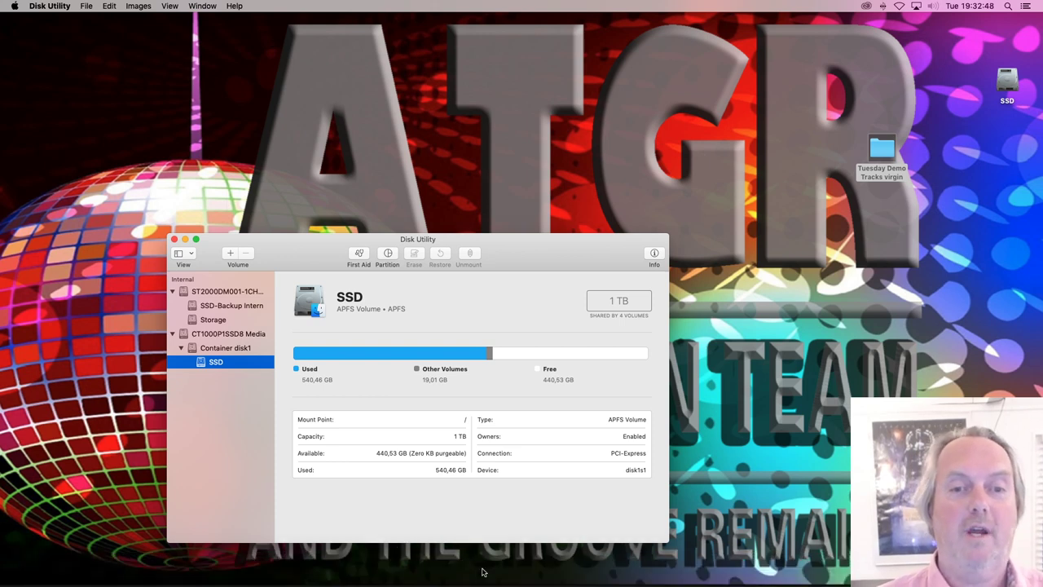
mouse_move(296, 574)
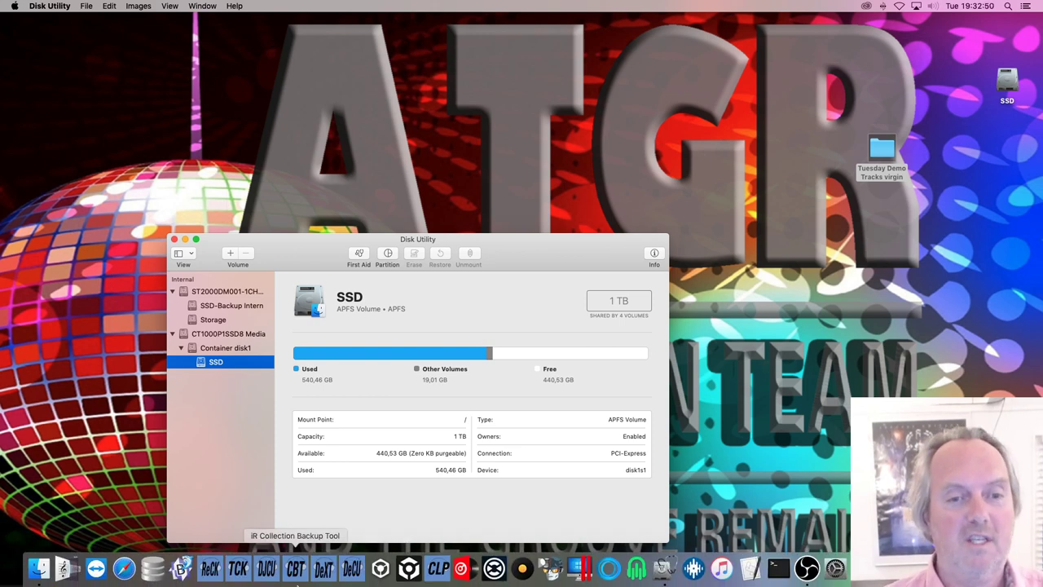
left_click(351, 569)
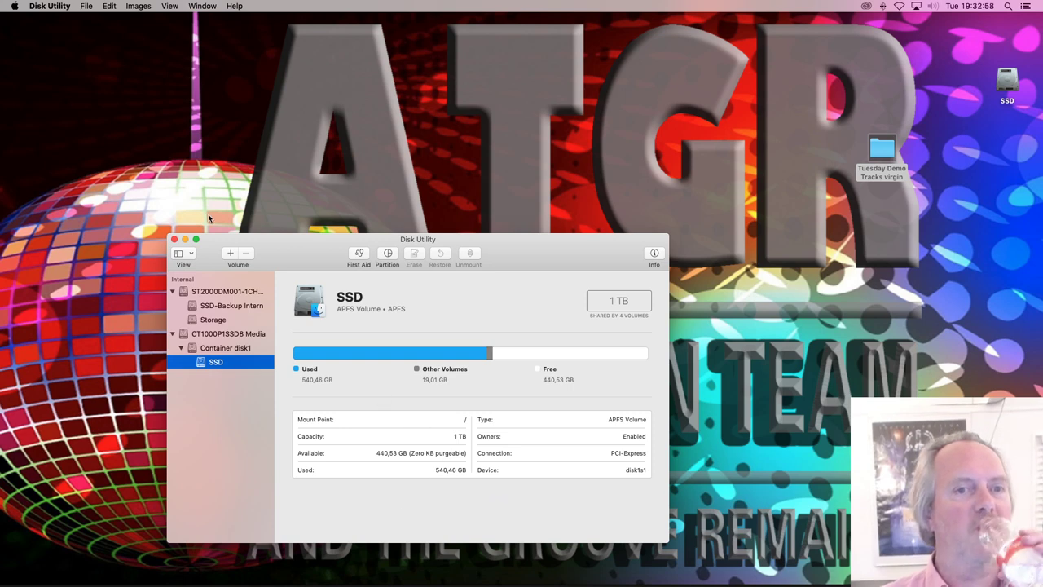
left_click(175, 240)
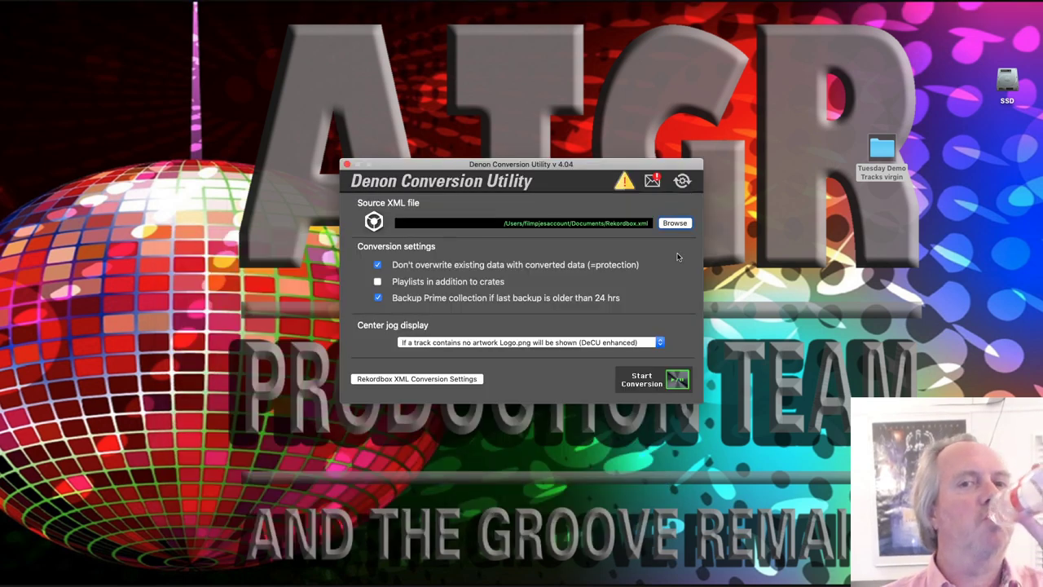
- Choose iTunes Music Library.xml from the Music > iTunes folder as the conversion source
left_click(673, 224)
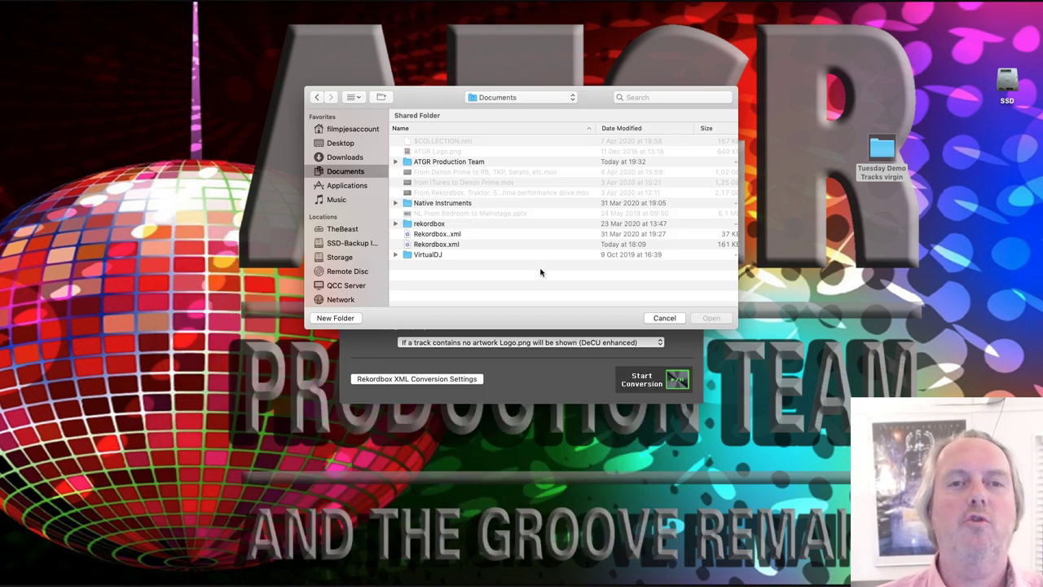
left_click(363, 201)
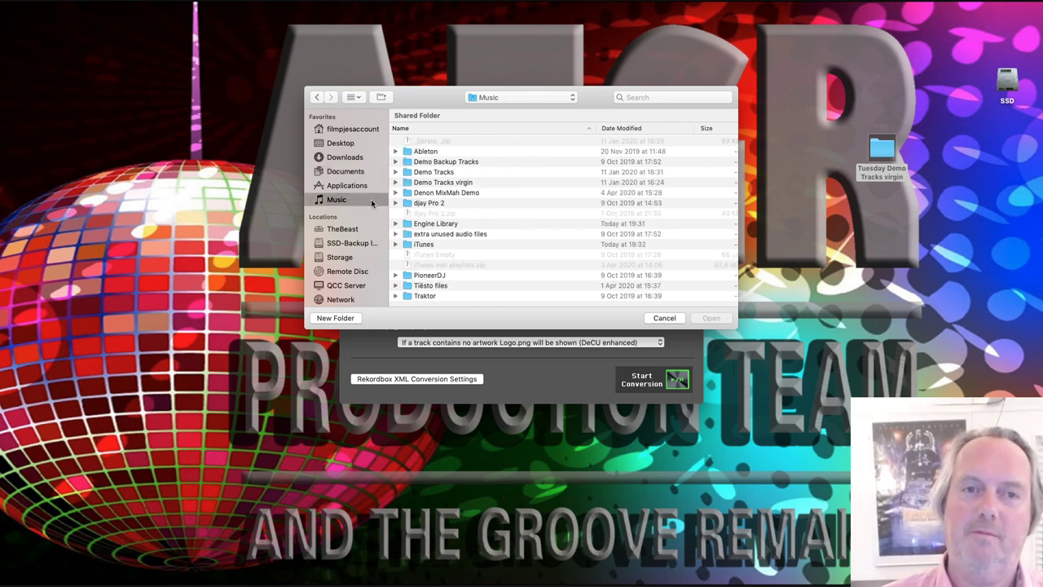
left_click(437, 245)
double_click(437, 245)
double_click(448, 192)
- Allow existing data to be overwritten, convert the Tues Day Test playlist again, and decline to view the log
left_click(377, 265)
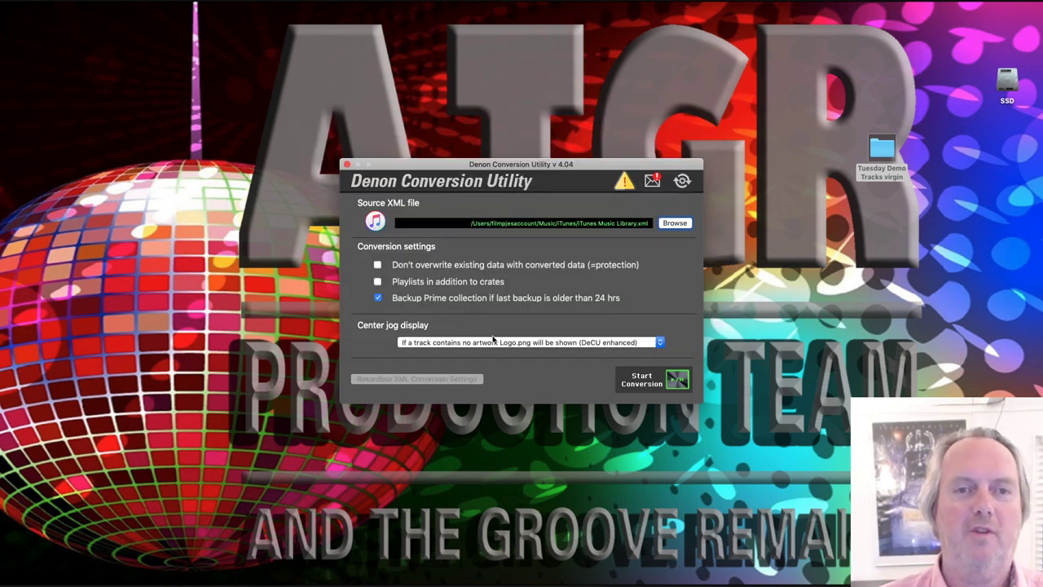
left_click(652, 380)
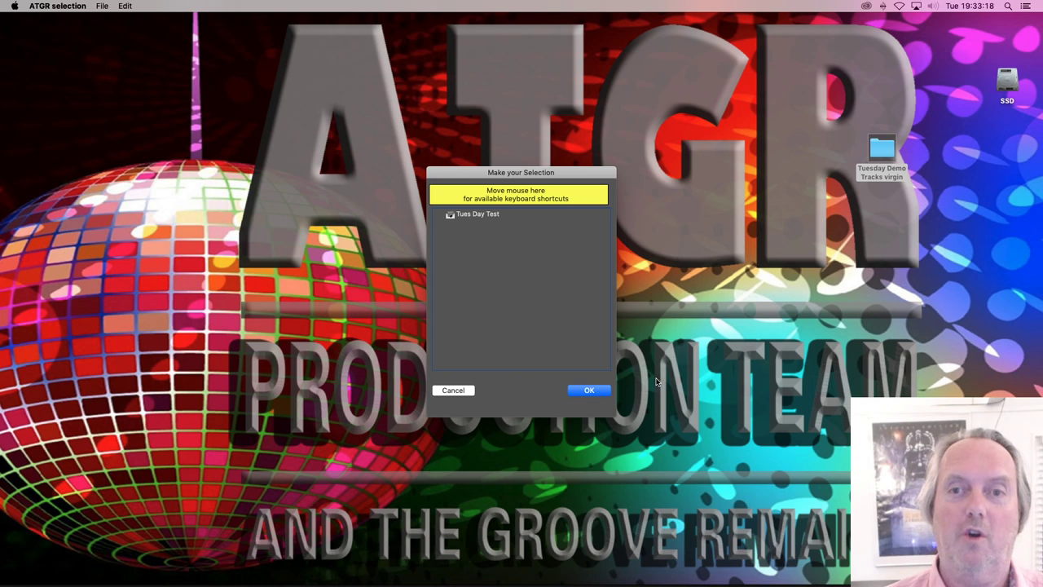
left_click(477, 215)
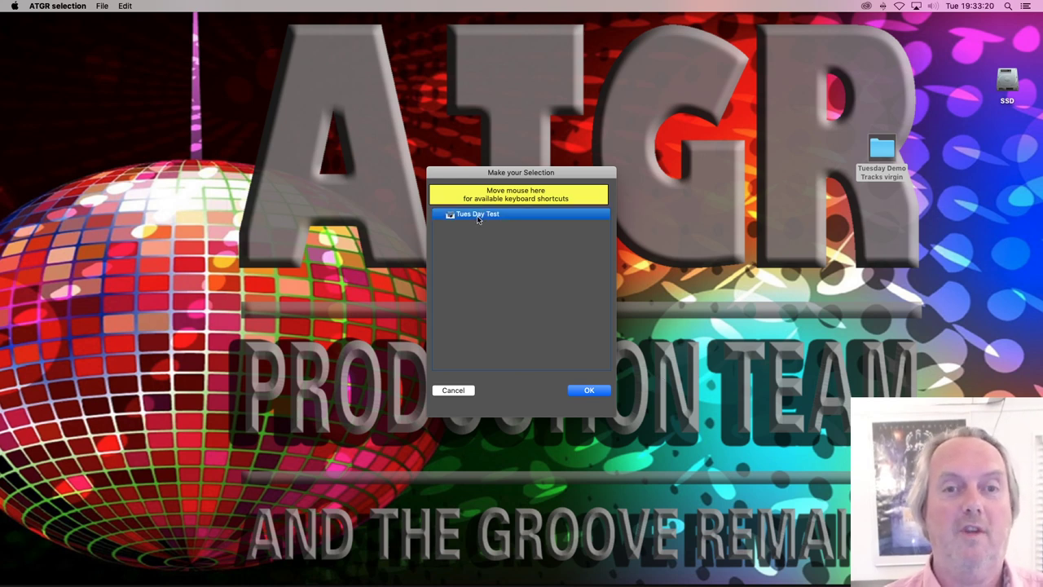
left_click(589, 390)
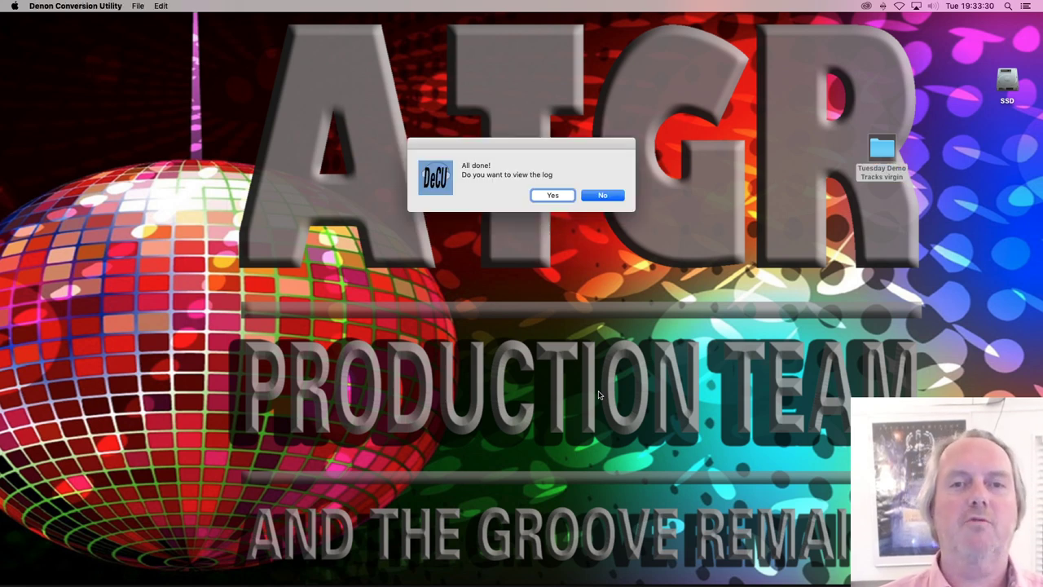
key("Return")
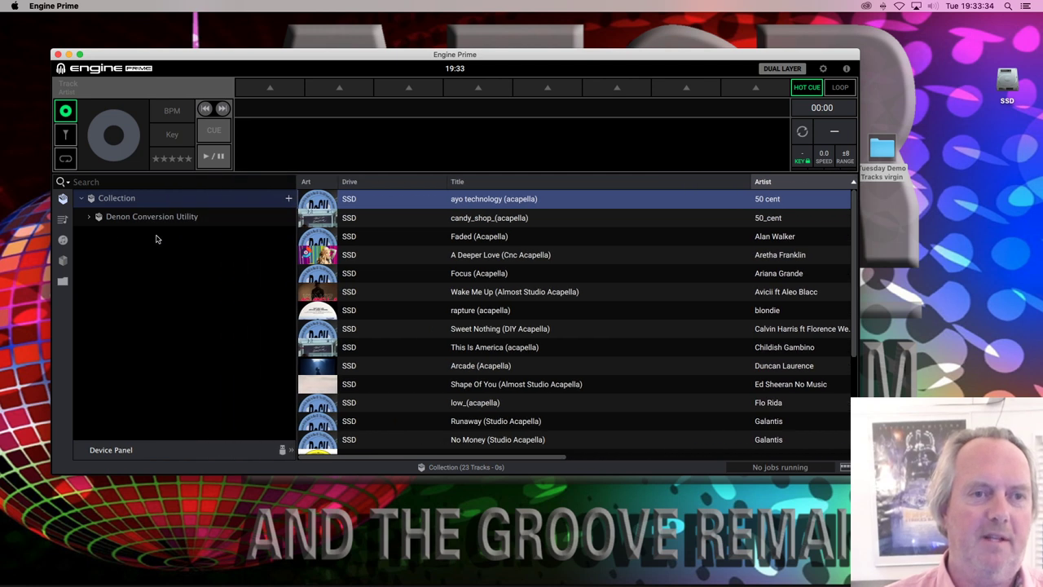
- In Engine Prime, open the Tues Day Test crate under Converted Playlists and load Shape Of You (Almost Studio Acapella) onto the deck
left_click(90, 217)
left_click(96, 274)
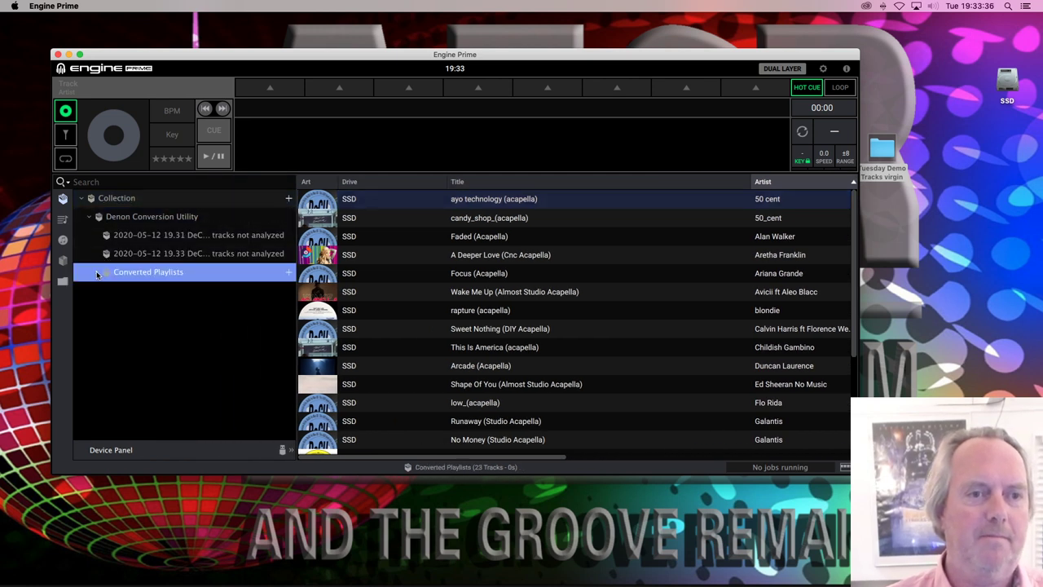
left_click(122, 293)
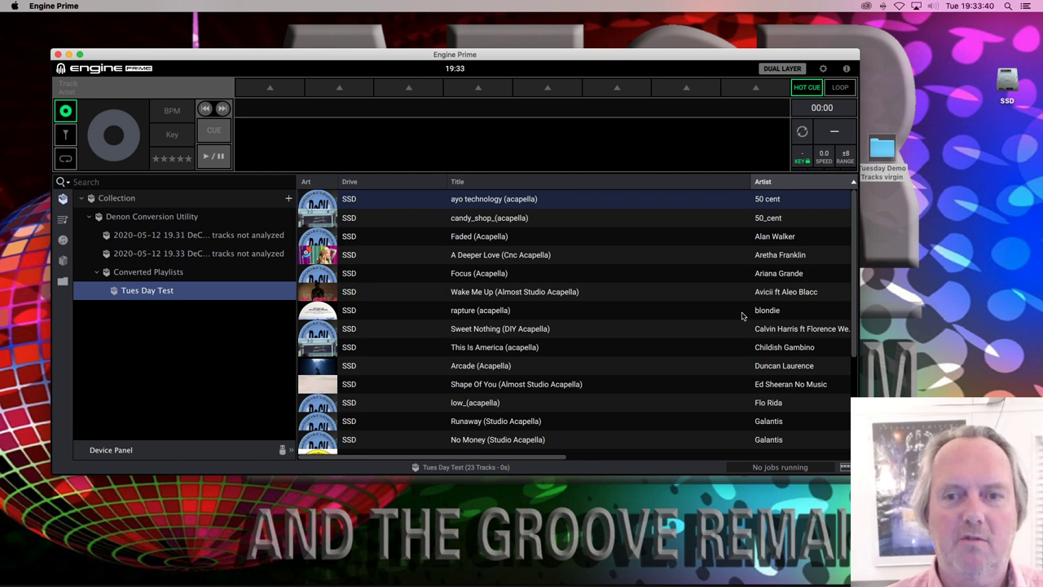
left_click(764, 385)
left_click_drag(658, 383, 563, 134)
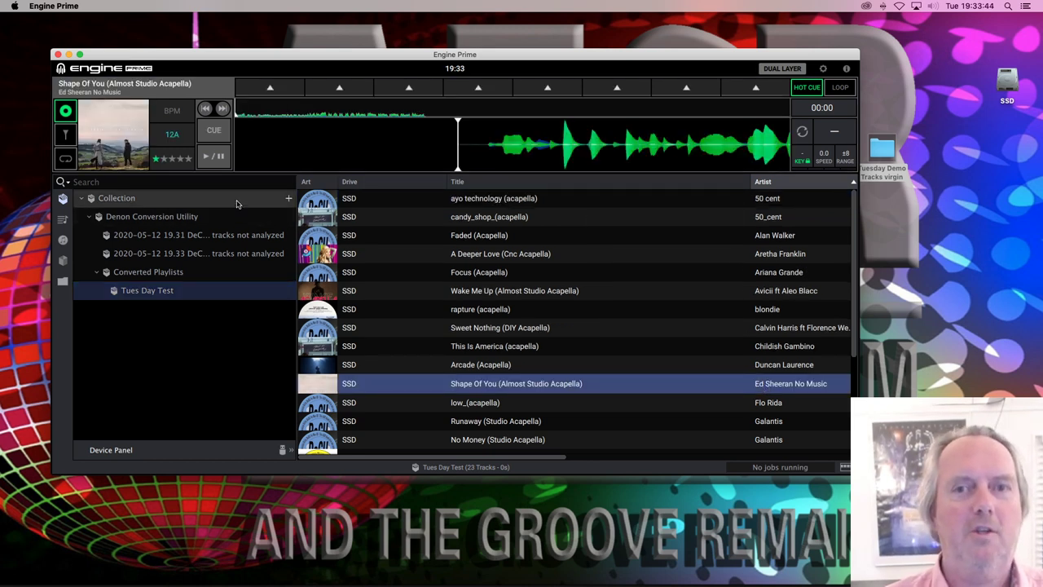
- Examine the track ratings in the Tues Day Test crate, and quit Engine Prime
scroll(583, 357, "right", 10)
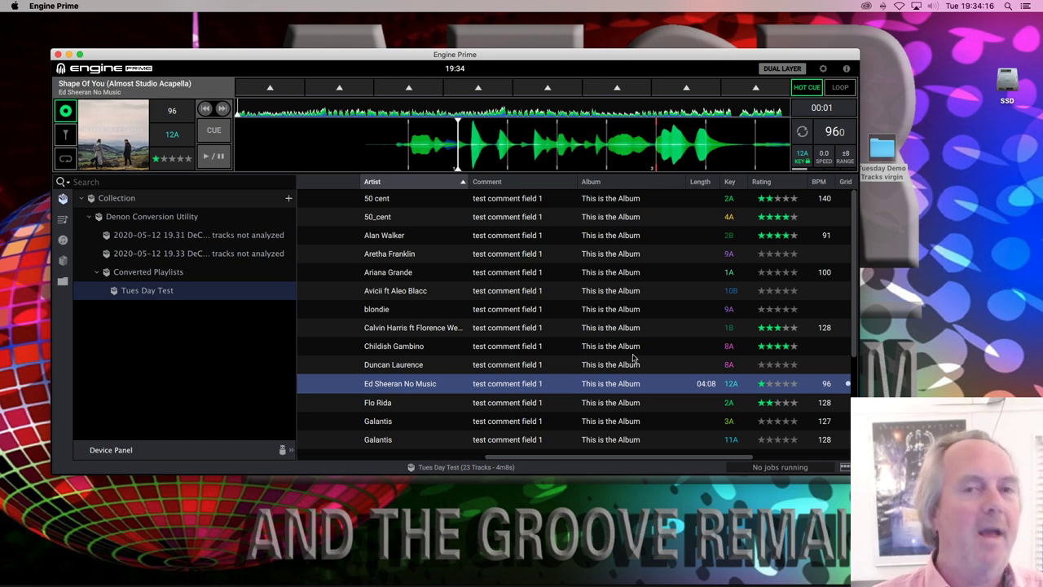
key("super+q")
left_click(743, 275)
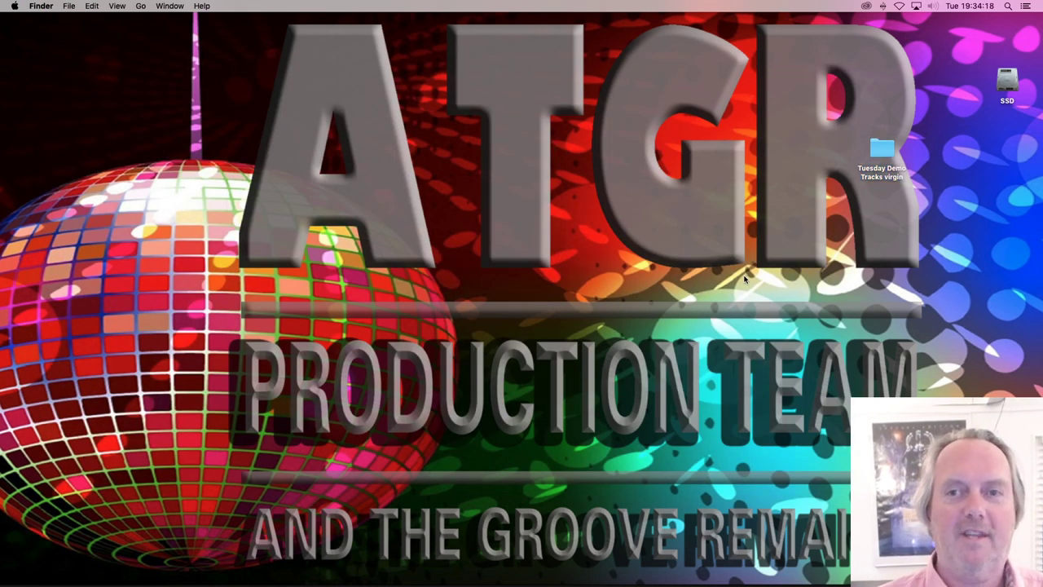
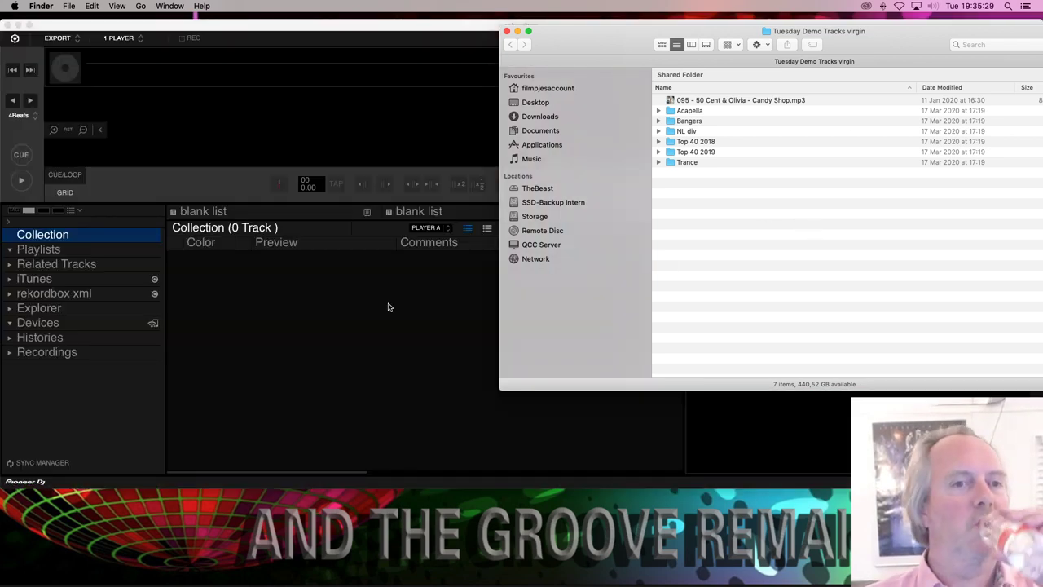
- Move the rekordbox window lower on the desktop and bring the Tuesday Demo Tracks virgin folder window back to the front
left_click(619, 344)
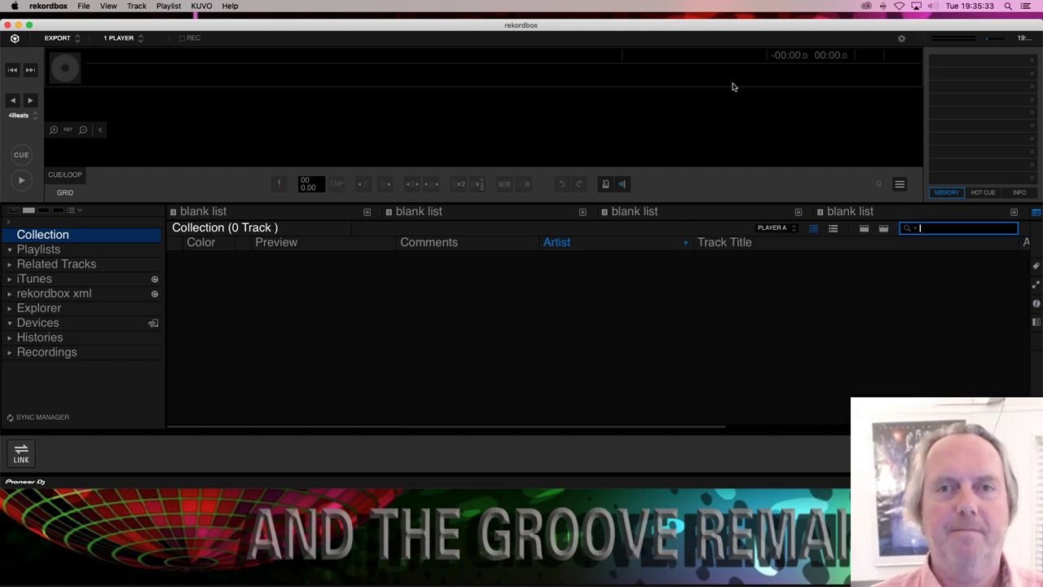
left_click_drag(726, 25, 712, 100)
left_click(641, 37)
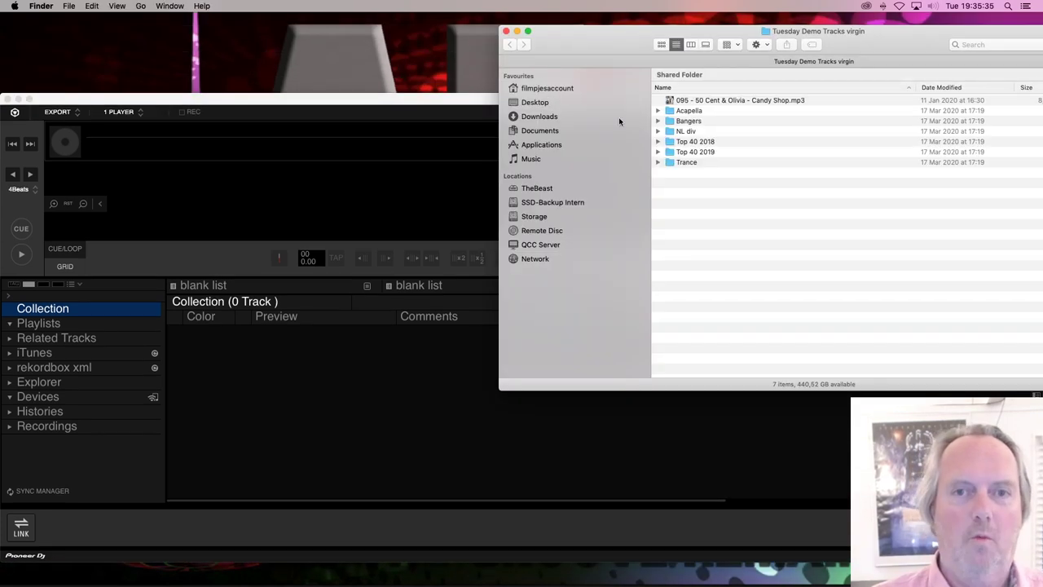
- Import the Top 40 2018, Top 40 2019 and Trance folders into the rekordbox collection
left_click(680, 133)
left_click(679, 151)
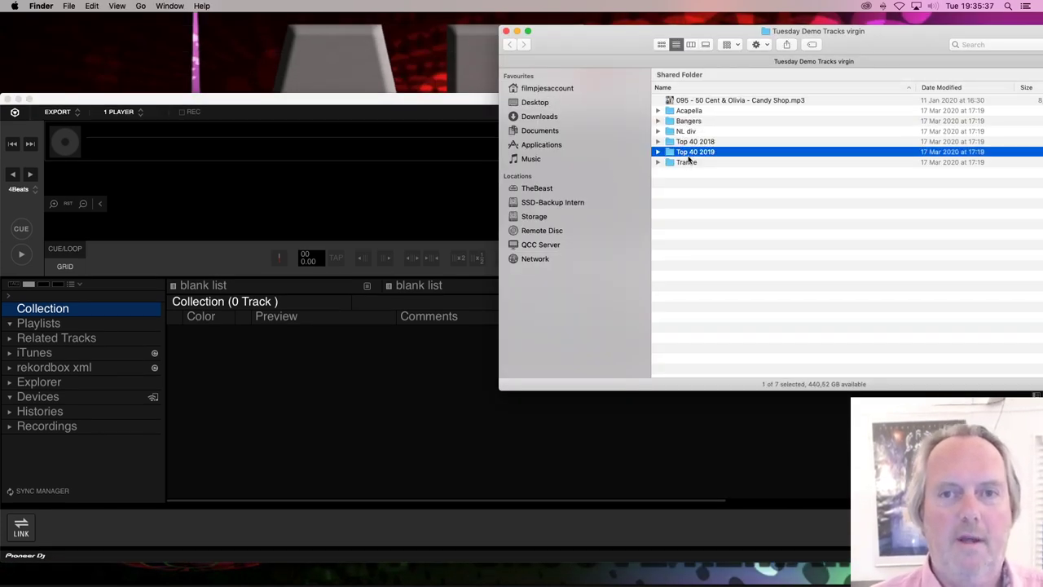
left_click(690, 143, "shift")
left_click(687, 171)
left_click(685, 143)
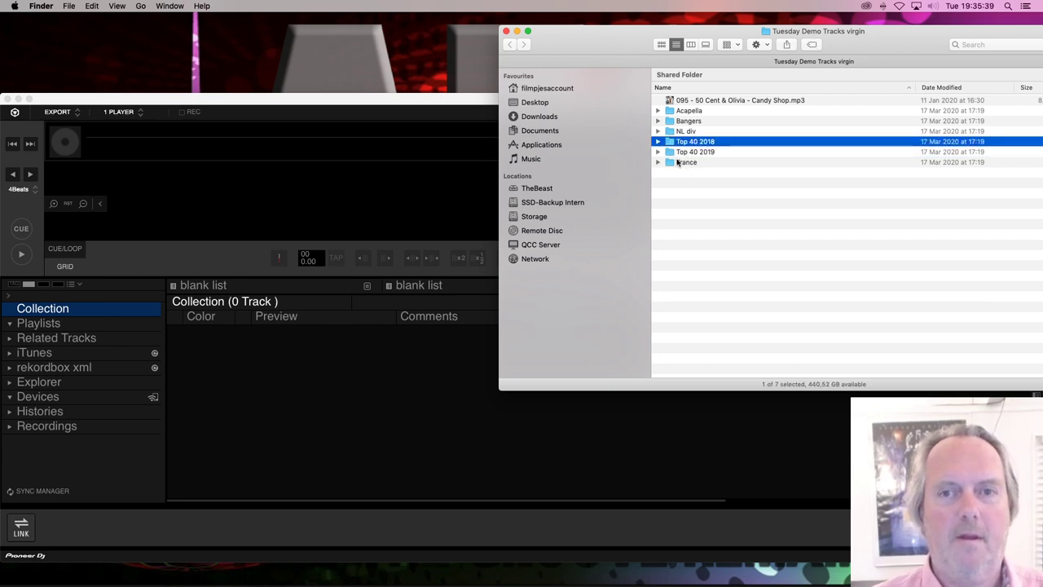
left_click(683, 162, "shift")
left_click_drag(683, 162, 265, 425)
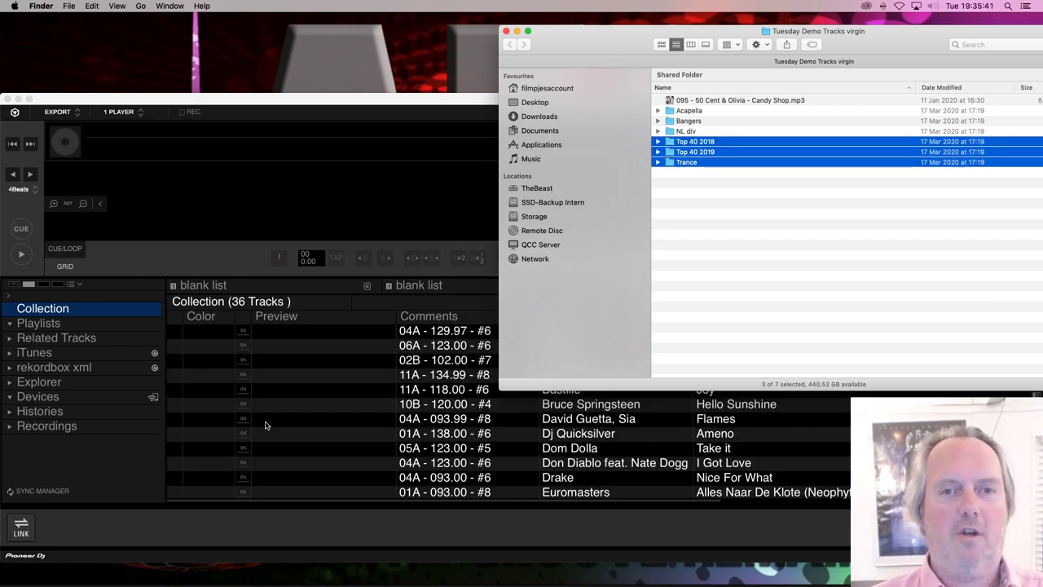
- Set the comment of all tracks in the collection to "gee" and return to the beginning of the track list
left_click(346, 413)
scroll(345, 412, "right", 10)
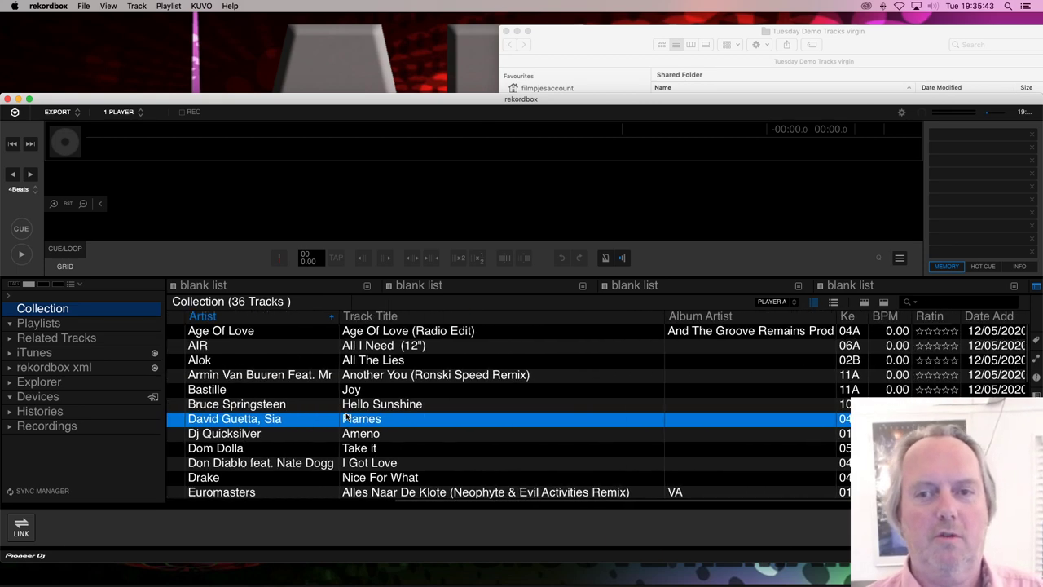
scroll(345, 412, "left", 6)
scroll(346, 414, "left", 4)
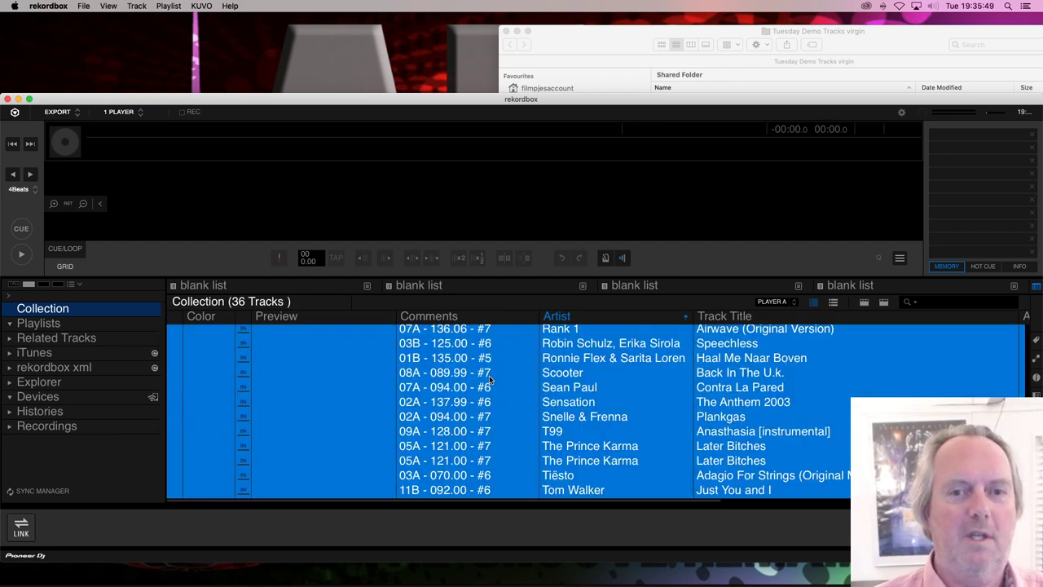
key("super+a")
left_click(1036, 377)
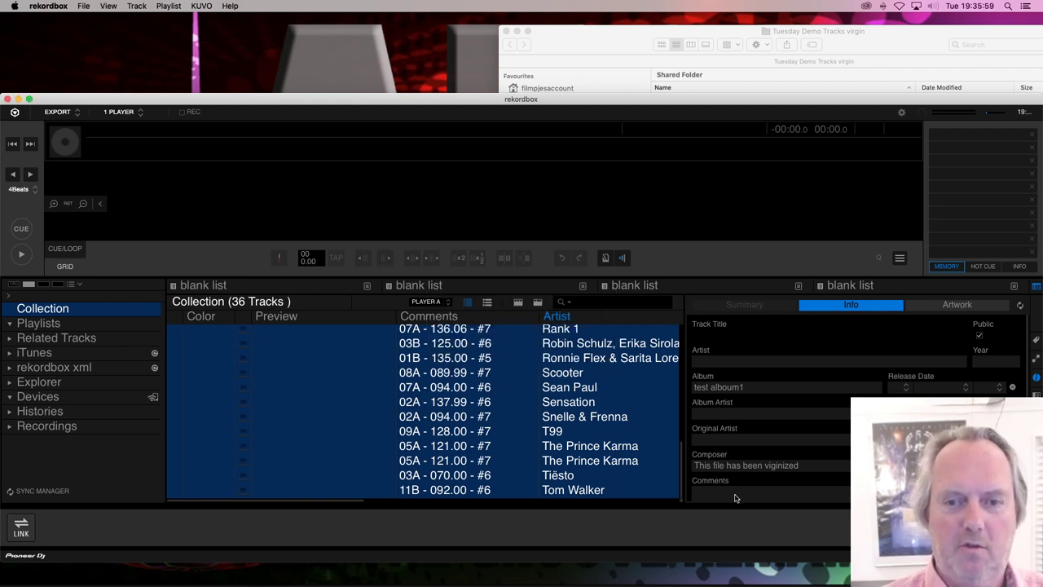
type("gee")
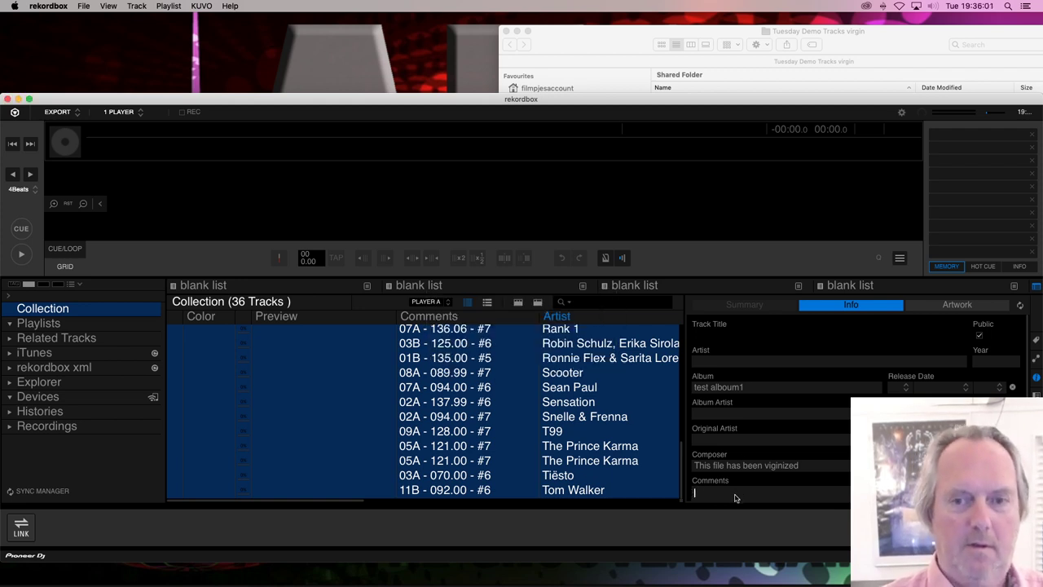
key("Return")
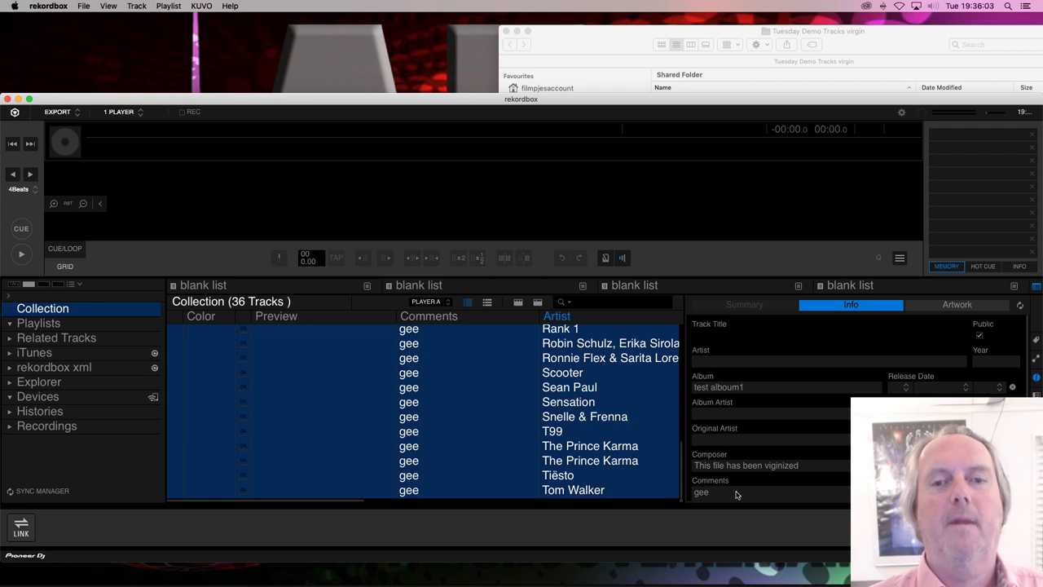
left_click(485, 359)
scroll(485, 363, "up", 8)
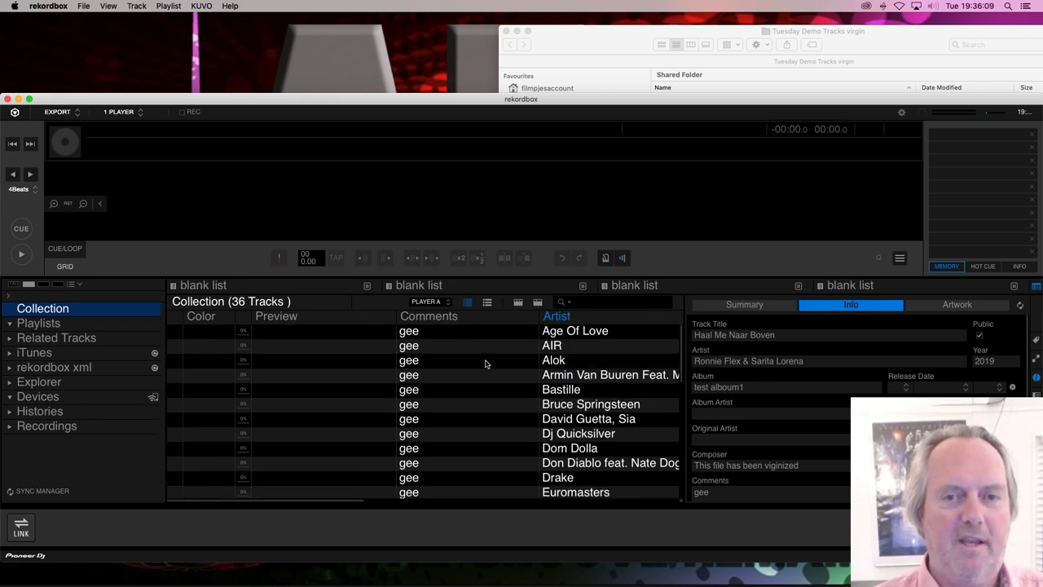
- Load All I Need (12") by AIR into the player and set hot cue A at about 39.2 seconds
left_click(472, 359)
left_click_drag(472, 346, 481, 201)
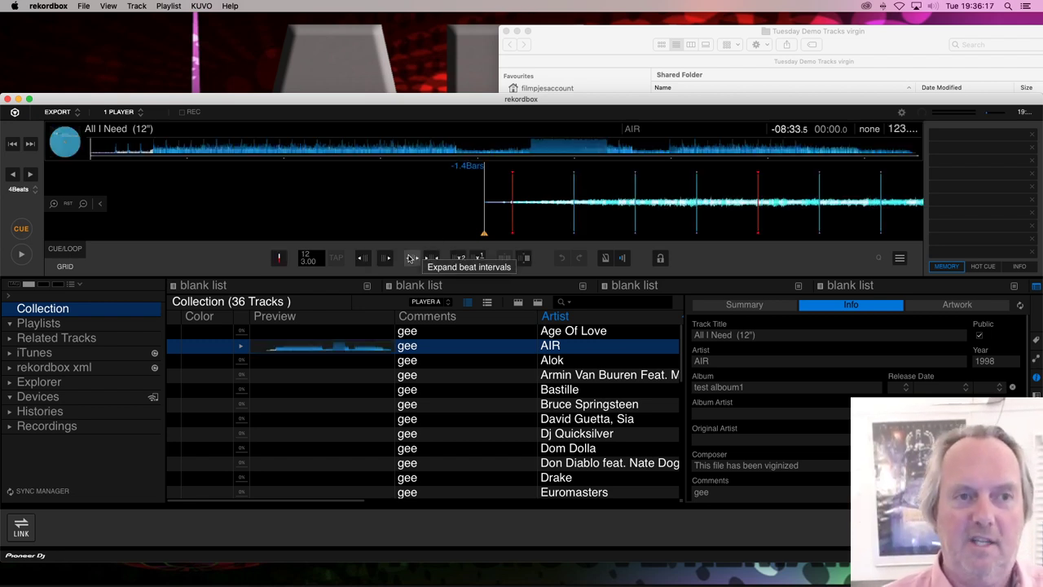
left_click(153, 151)
key("space")
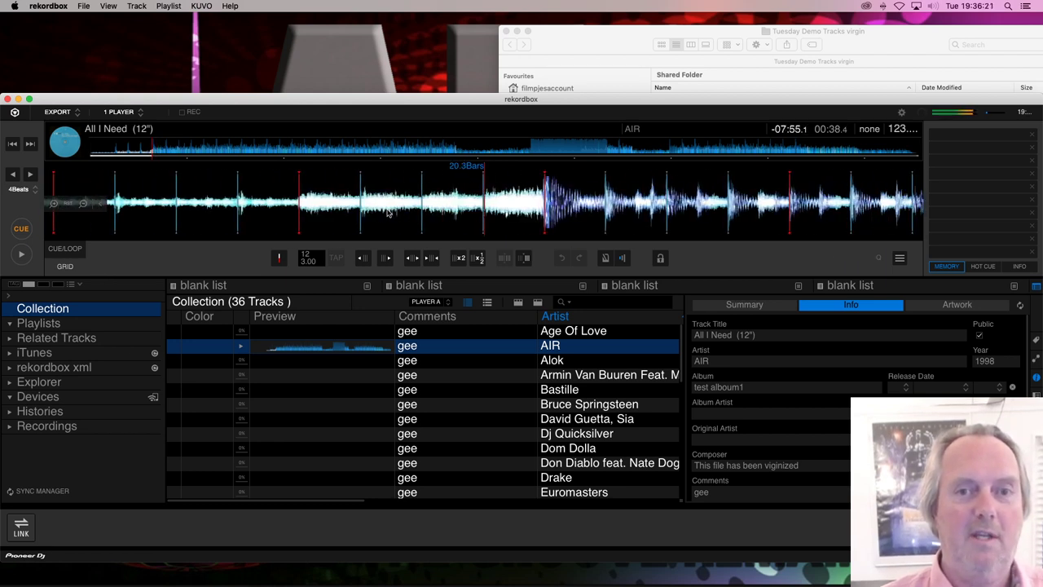
key("space")
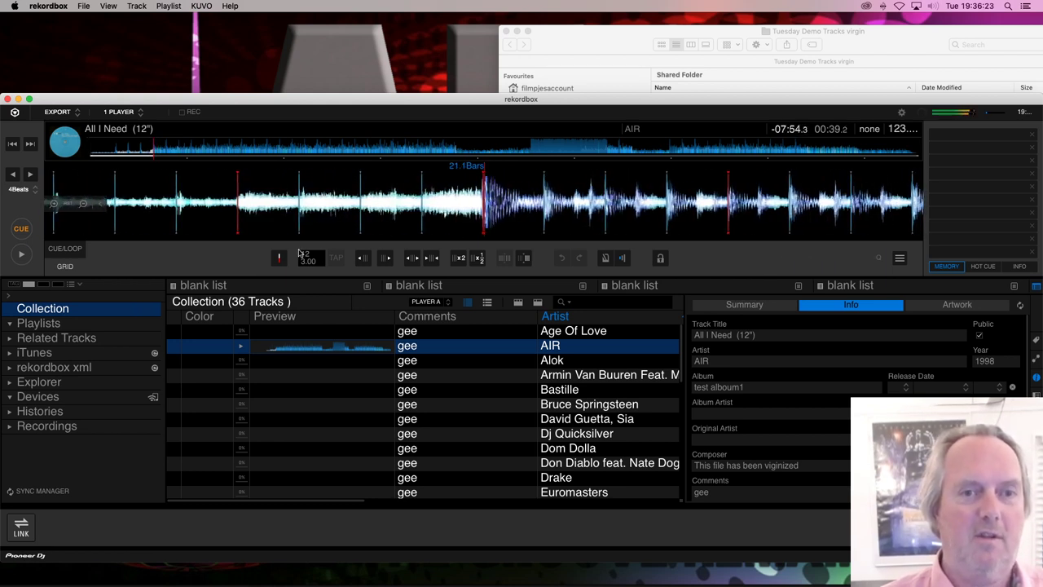
left_click(57, 248)
left_click(288, 257)
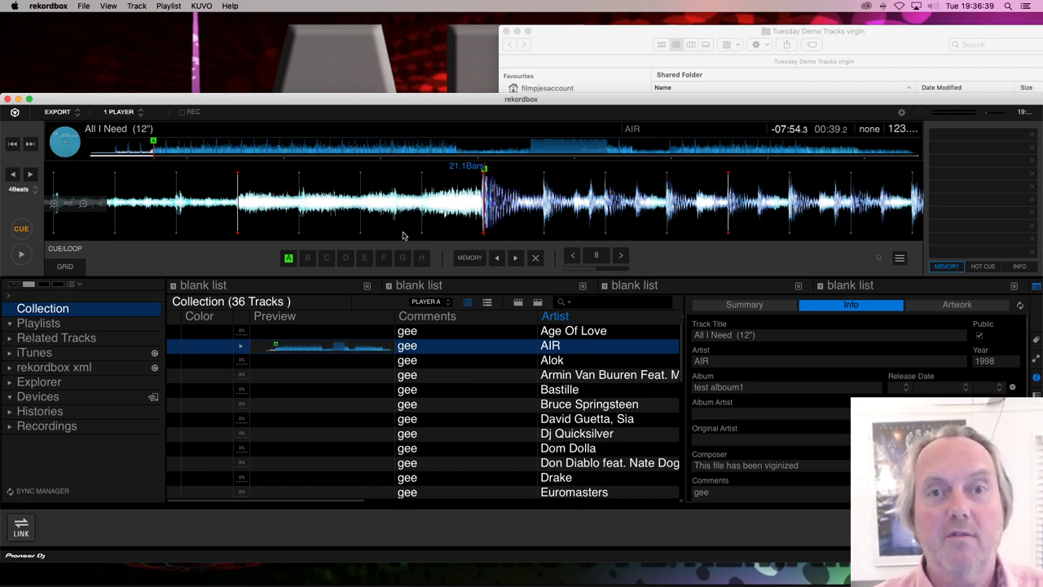
- Analyze the tracks from Age Of Love through Dj Quicksilver for BPM / Grid with the 70-180 range
left_click(449, 333)
left_click(446, 437, "shift")
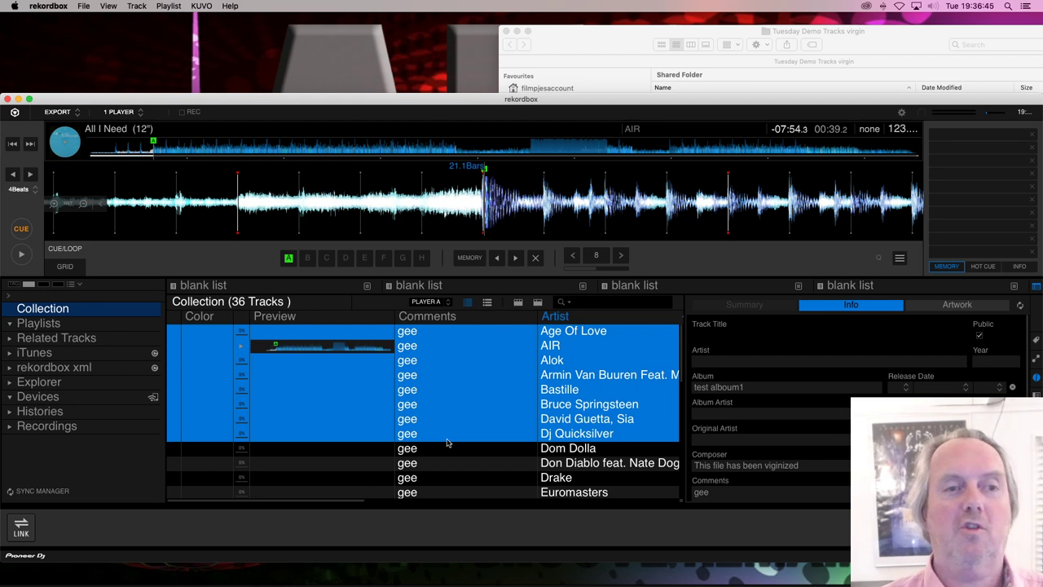
right_click(467, 360)
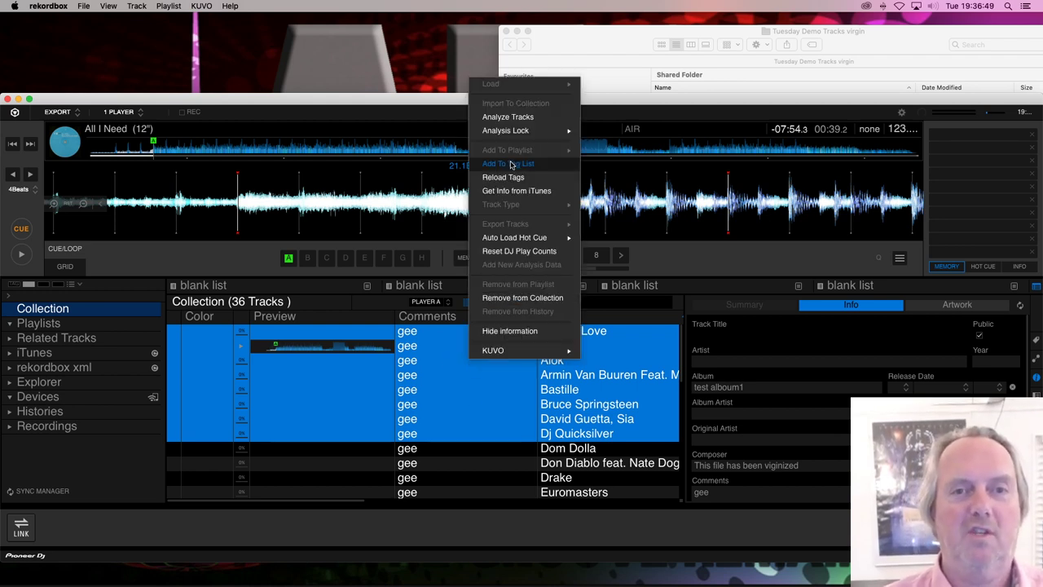
left_click(507, 119)
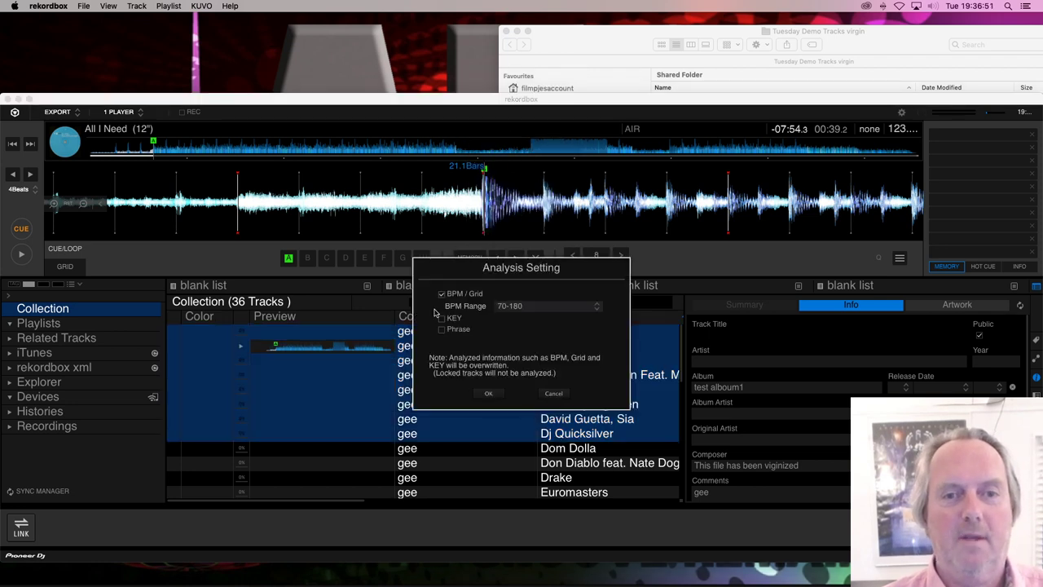
left_click(489, 394)
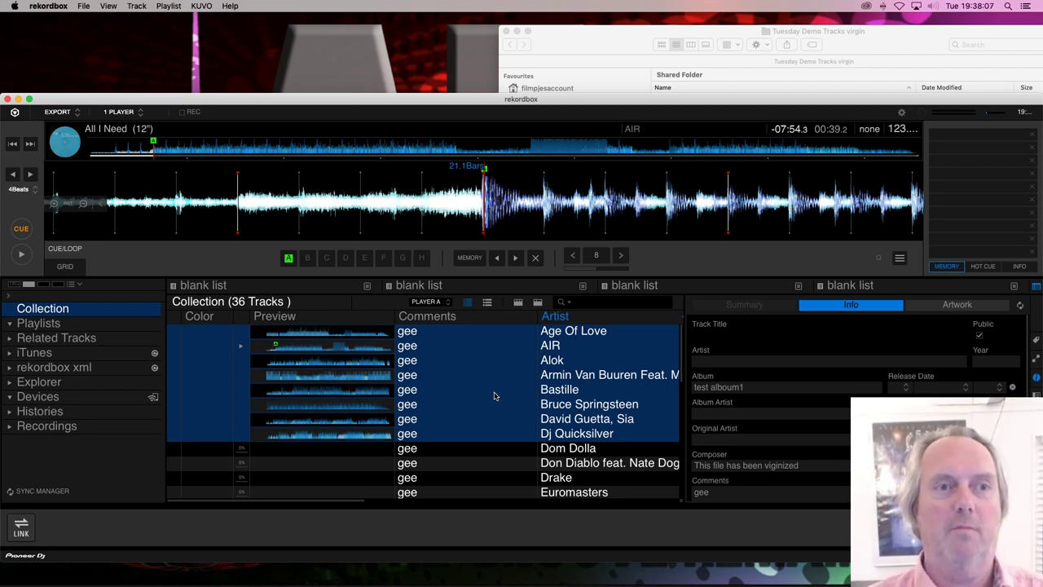
- Export the collection in XML format to Documents as Rekordbox, replacing the existing file
left_click(83, 6)
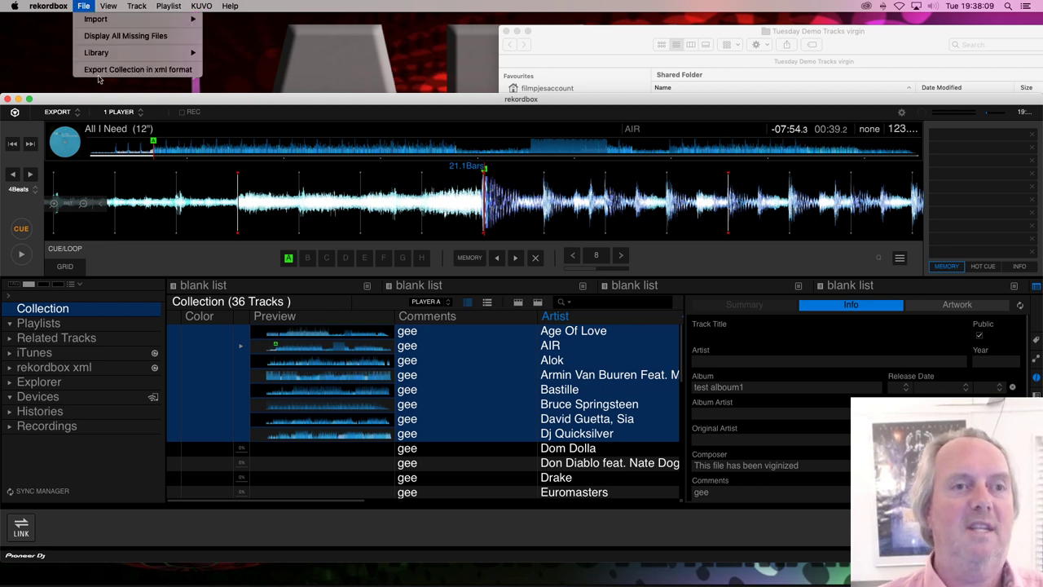
left_click(122, 70)
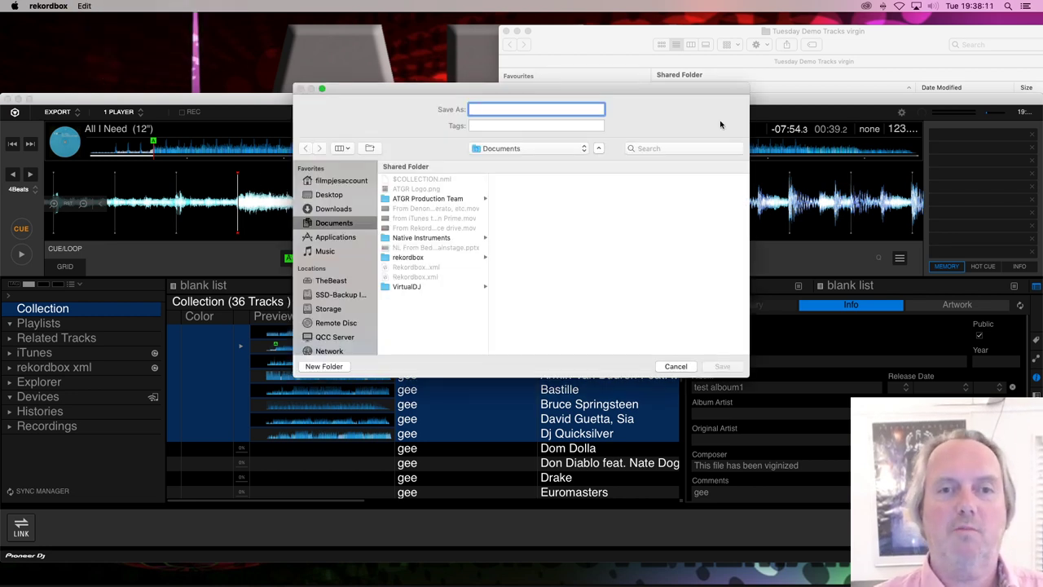
type("Rekord")
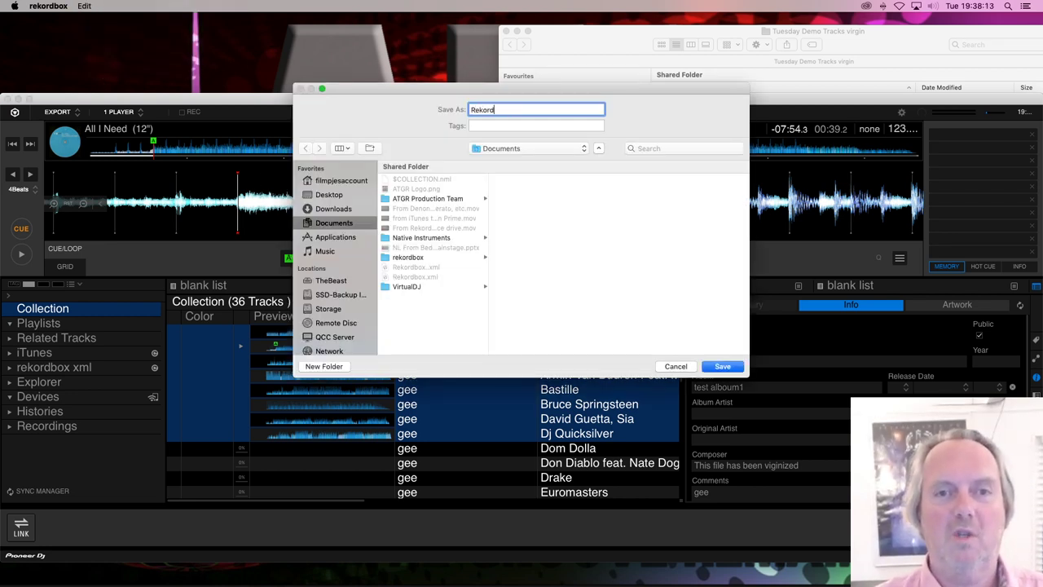
type("box")
key("Return")
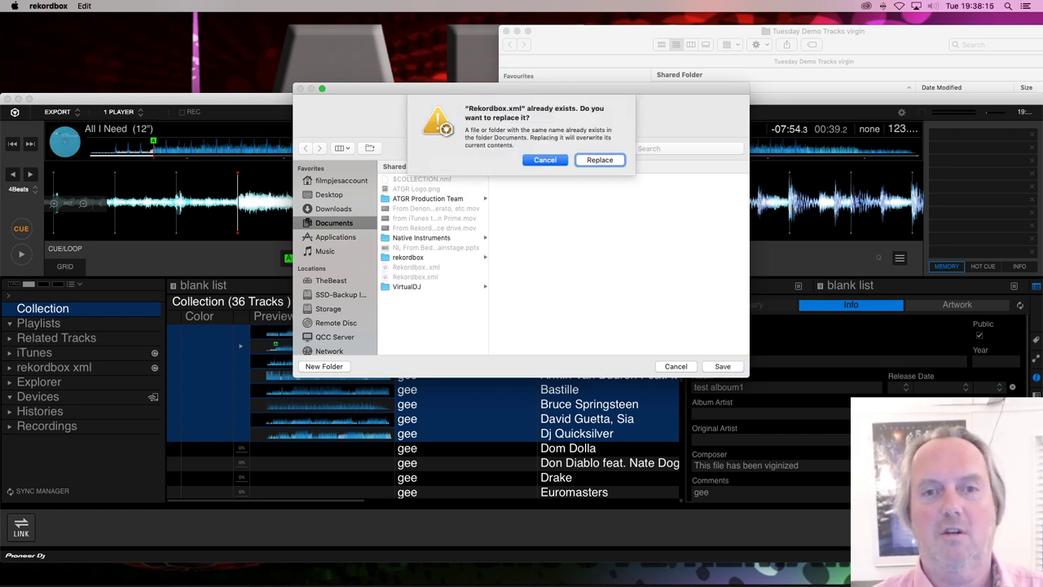
left_click(600, 160)
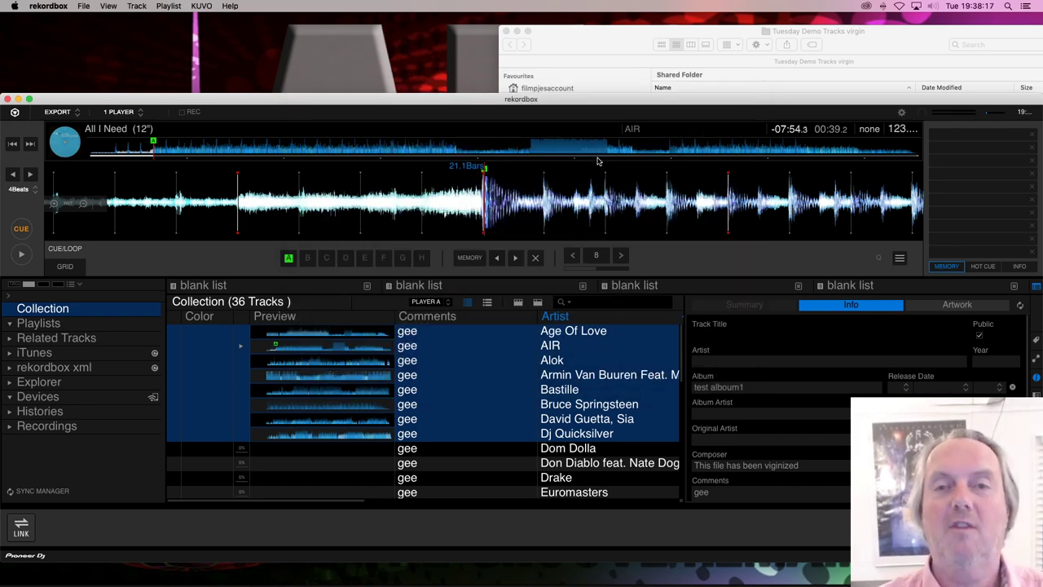
- Switch to Rekordbox Cue and Key Tool, convert the exported rekordbox.xml, and decline to view the log
key("super+h")
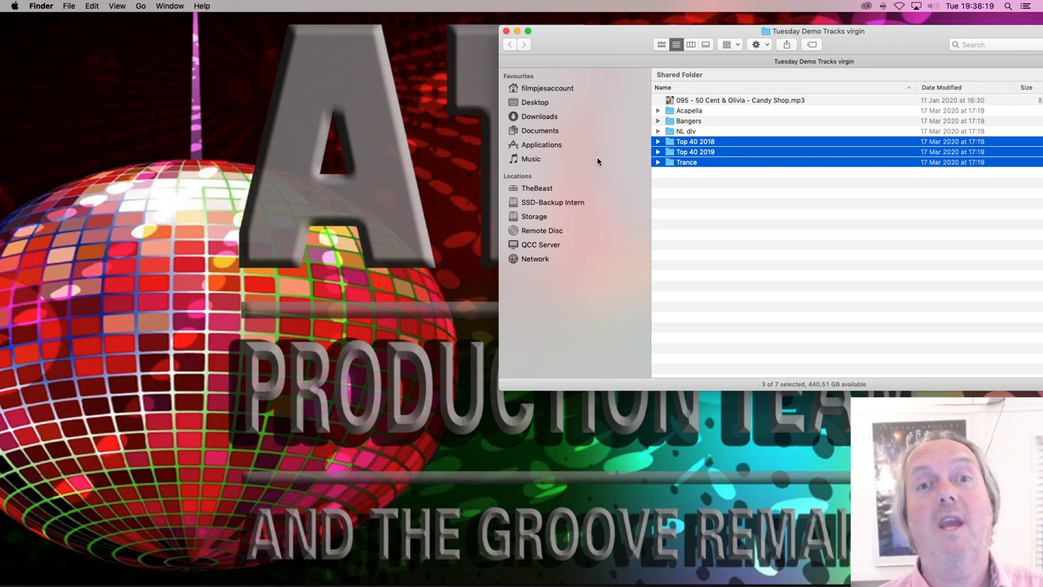
key("super+w")
mouse_move(408, 570)
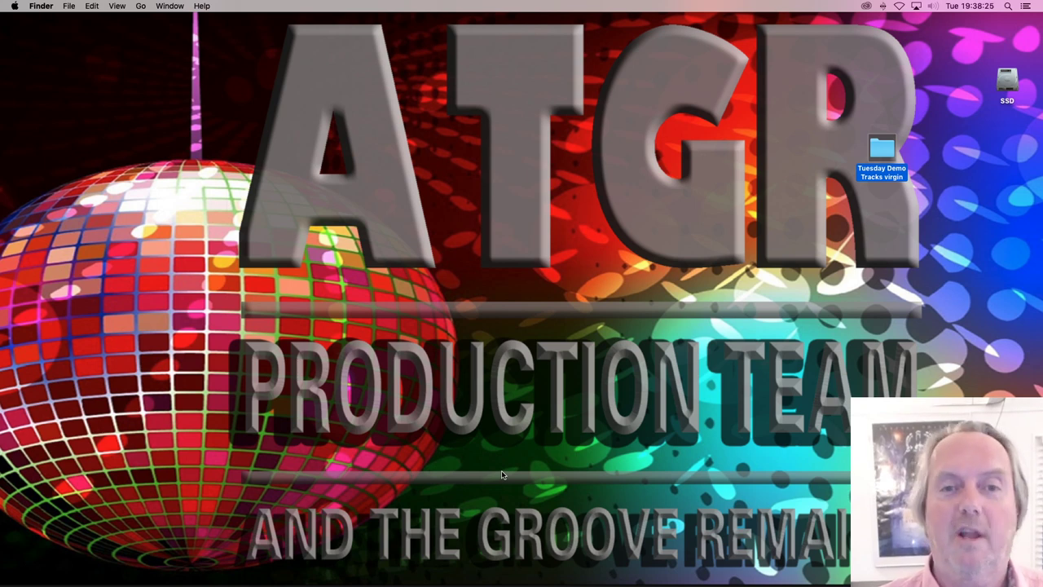
mouse_move(325, 580)
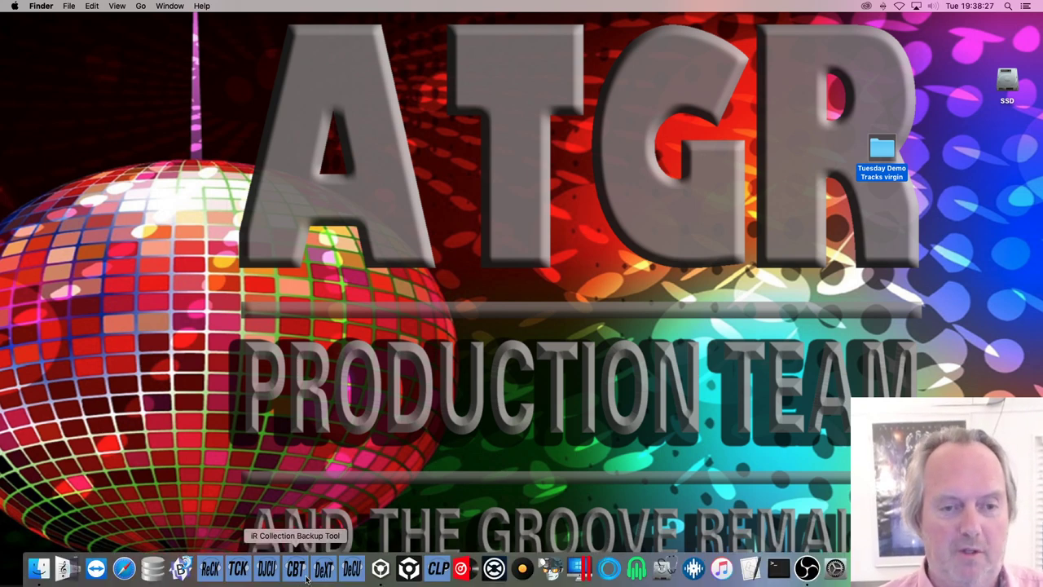
left_click(211, 572)
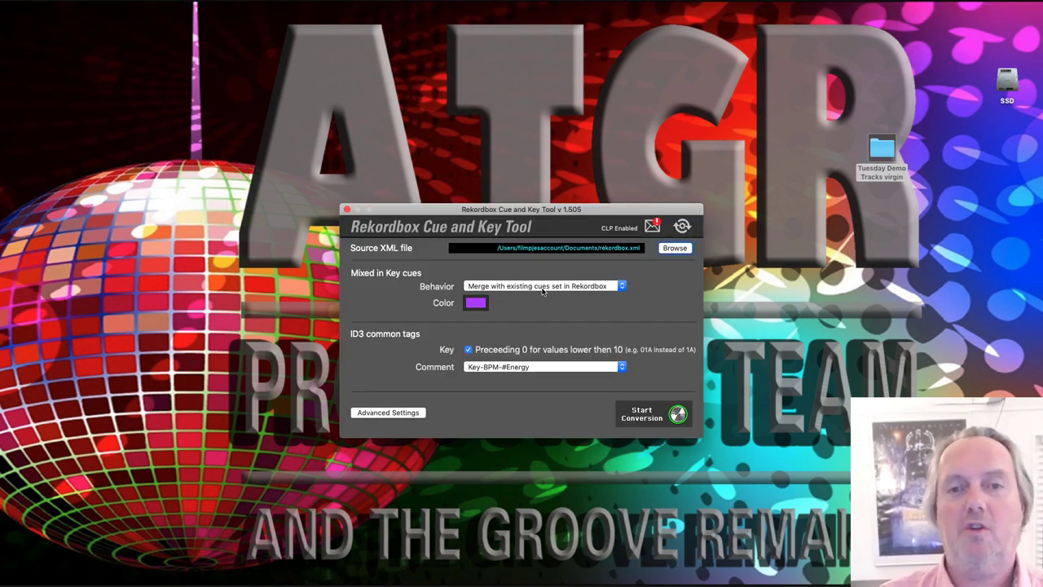
left_click(658, 415)
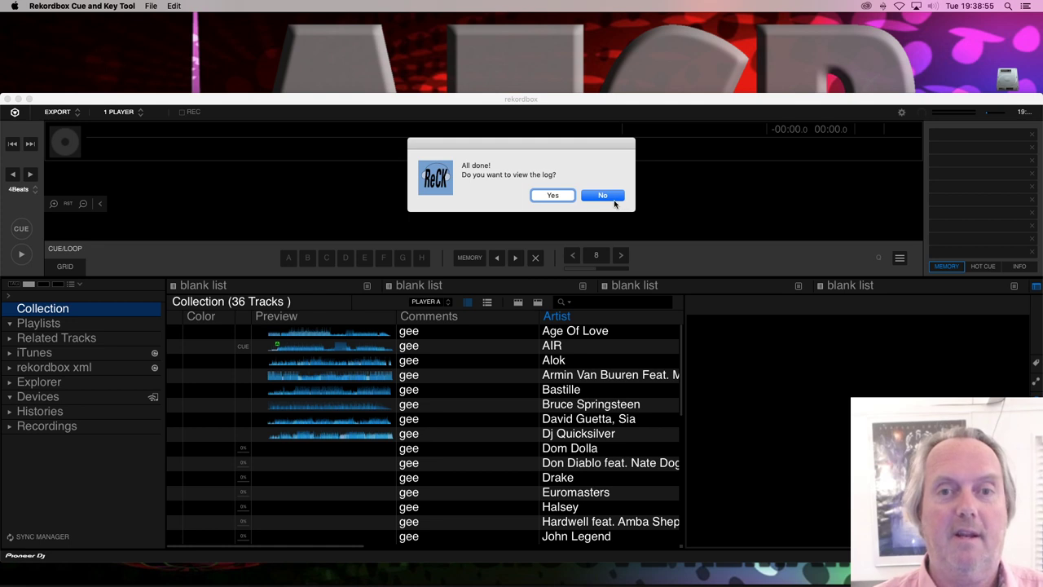
left_click(603, 195)
- In rekordbox, open the NO GRID playlist under the rekordbox xml playlists and move the window higher on the desktop
left_click(588, 343)
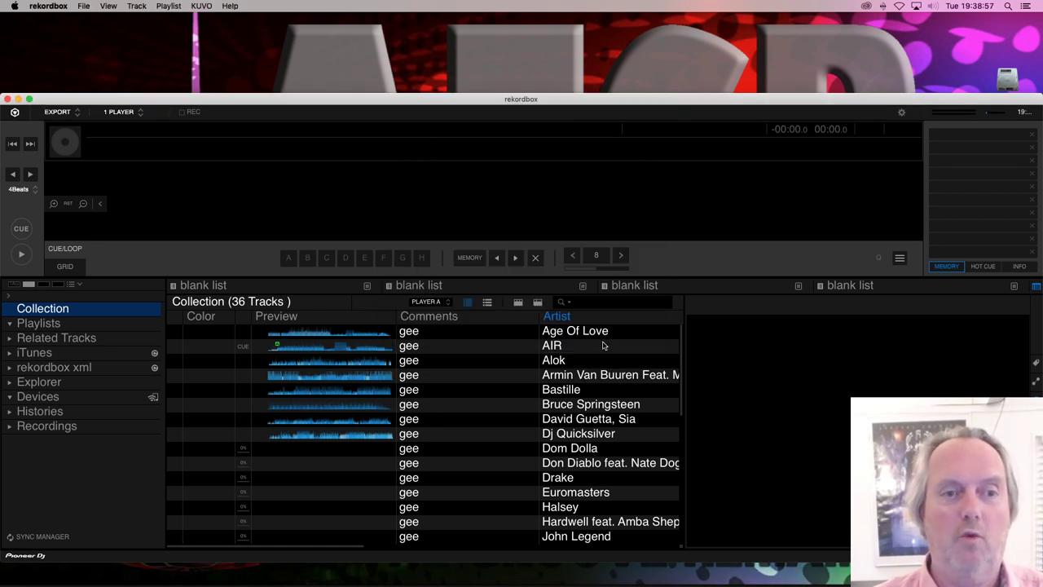
left_click(10, 369)
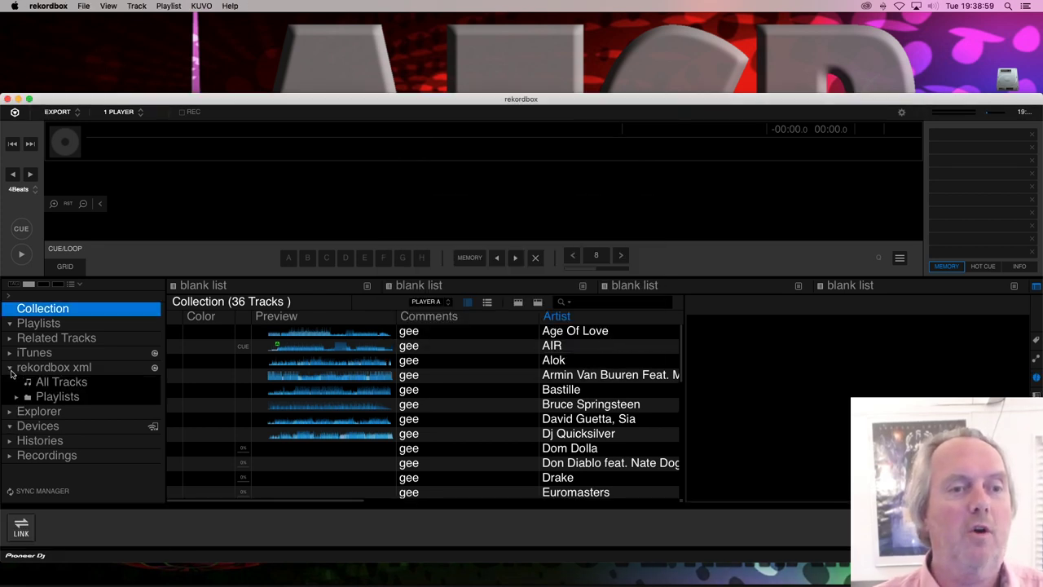
left_click(17, 397)
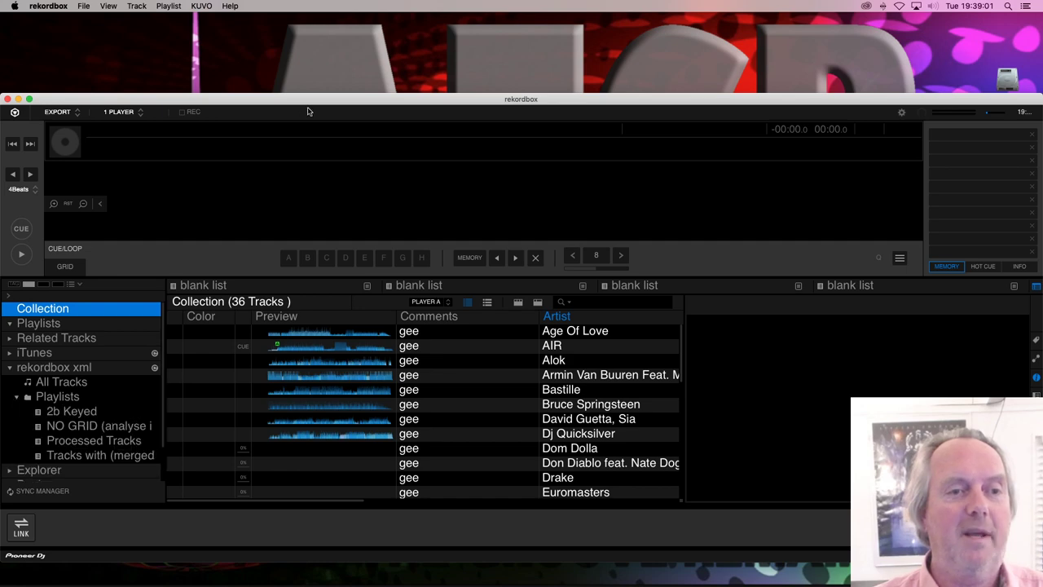
left_click_drag(317, 99, 381, 18)
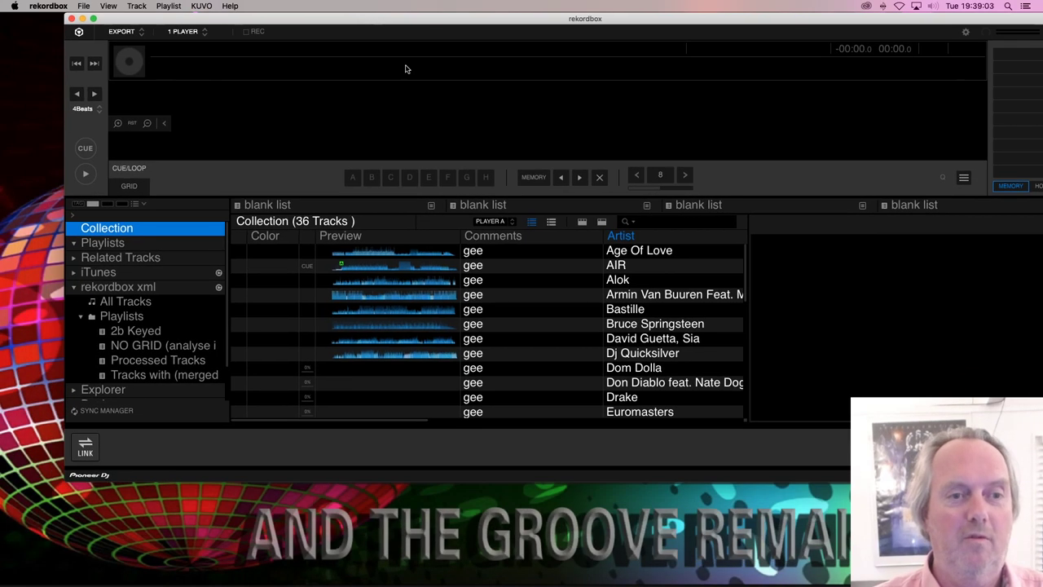
left_click(162, 348)
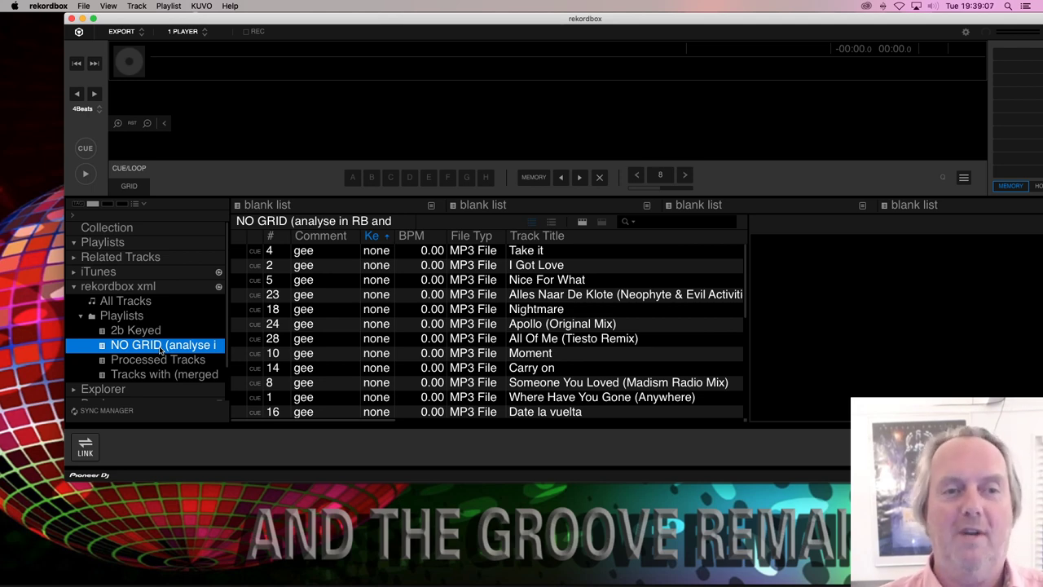
- Widen the playlist tree to fit the full playlist names and hide the track information panel
left_click_drag(230, 404, 402, 386)
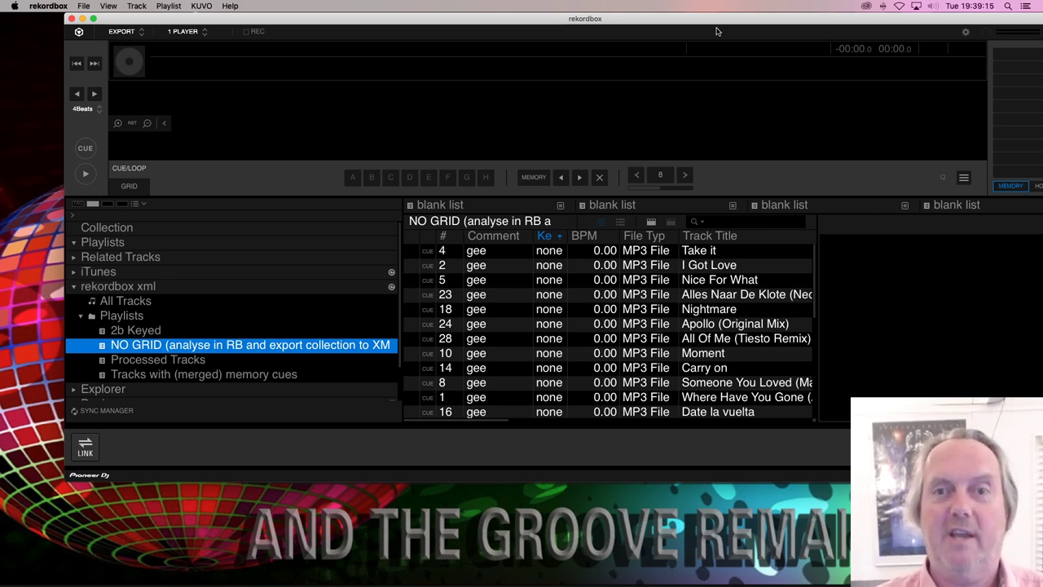
left_click_drag(717, 26, 645, 24)
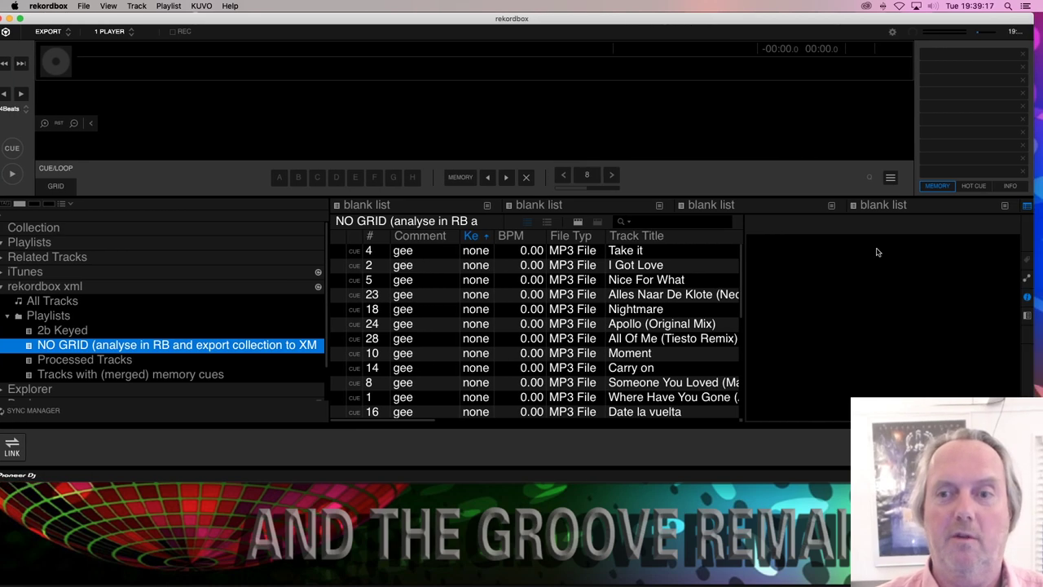
left_click(1024, 297)
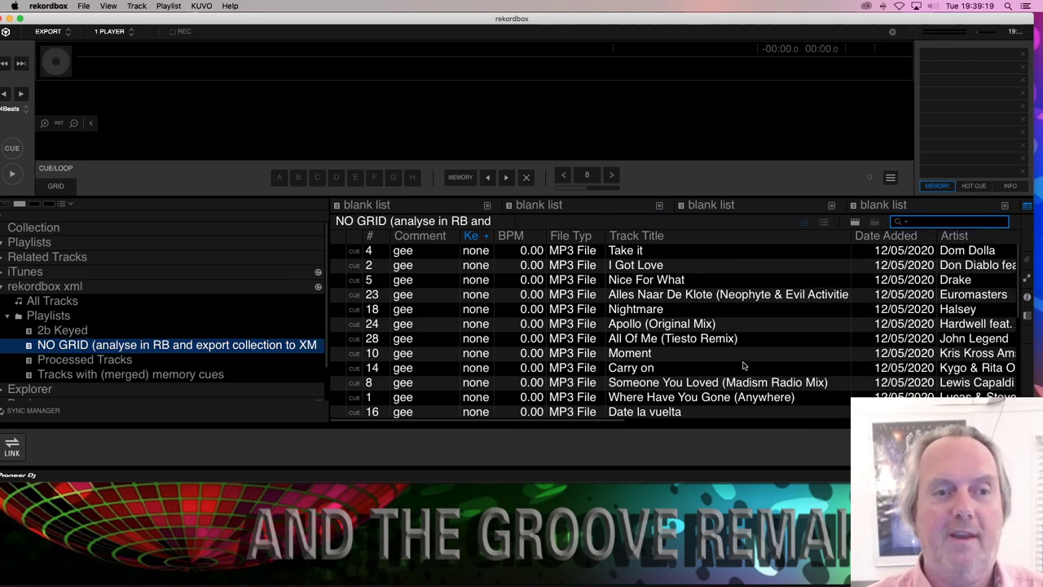